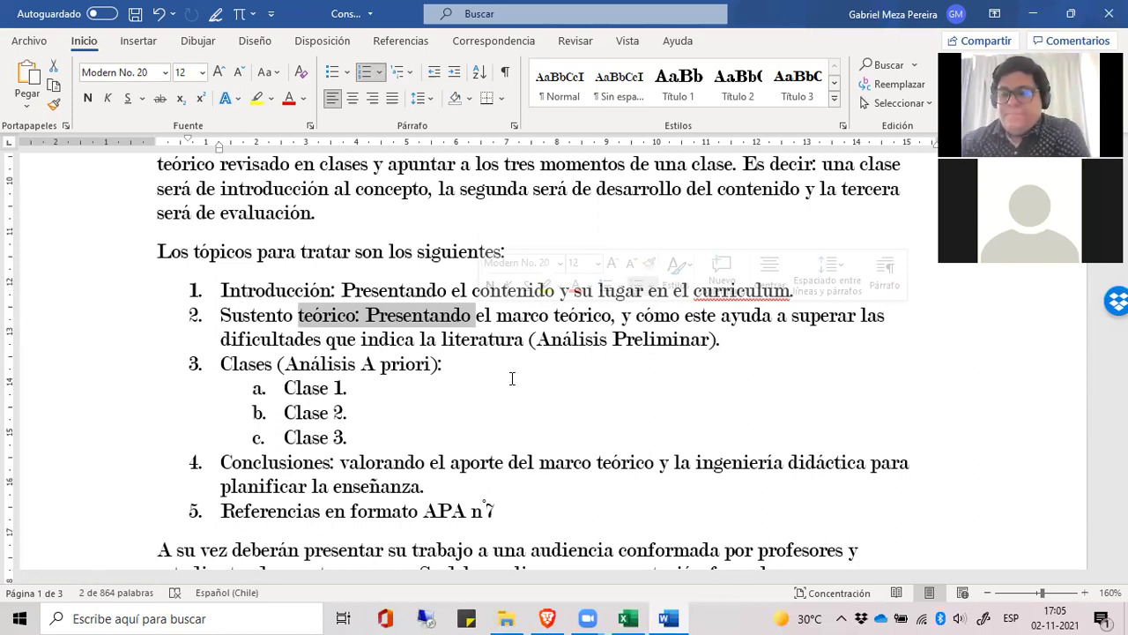
- Add a paragraph reading "Se presentarán avances en las siguientes fechas:" below the sentence about the 20-minute presentation limit
scroll(515, 387, "down", 10)
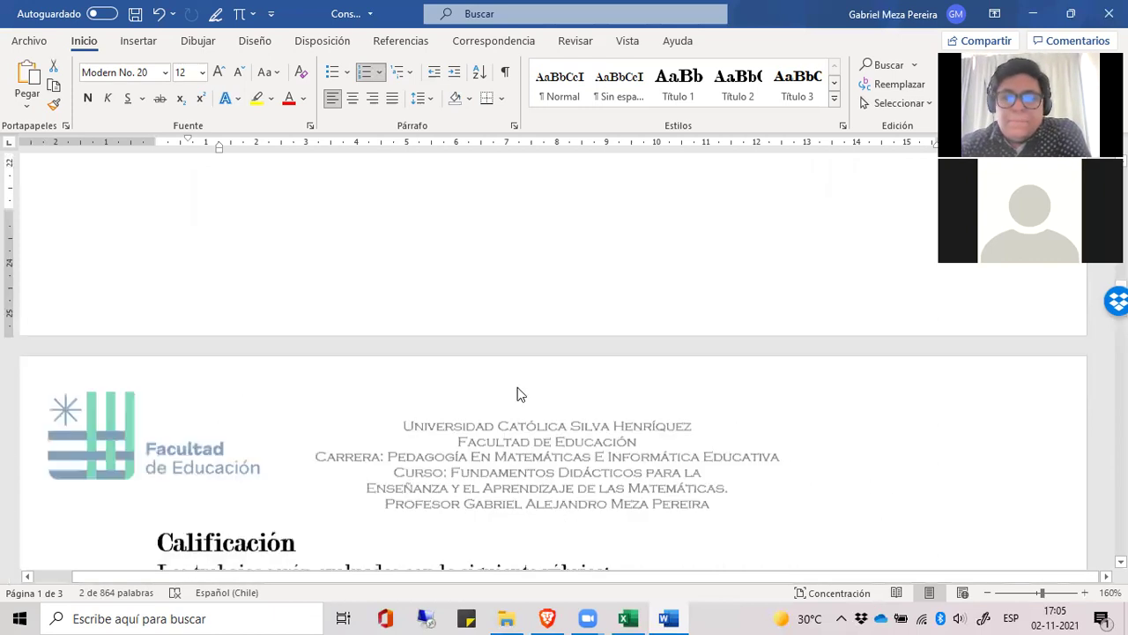
scroll(518, 388, "up", 3)
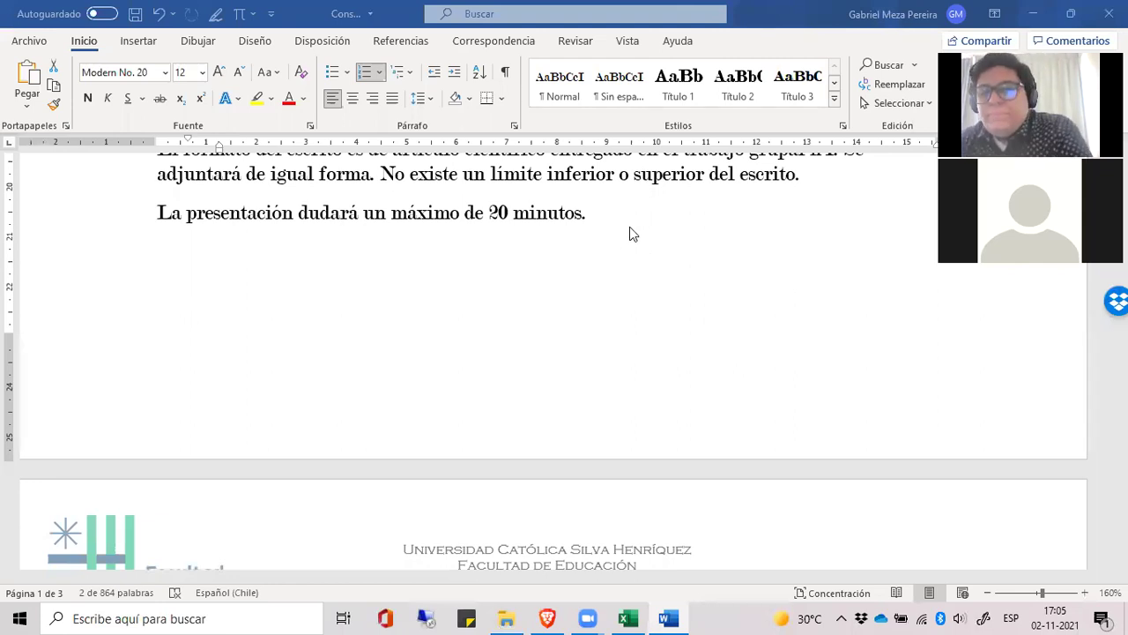
left_click(645, 217)
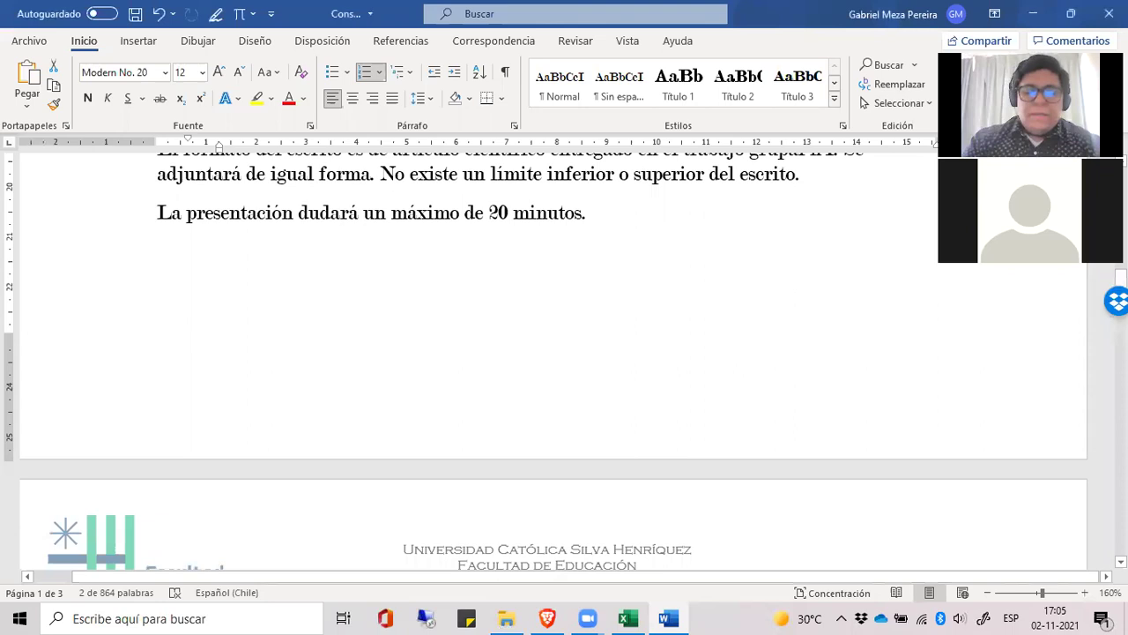
key("Return")
type("Se d")
key("BackSpace")
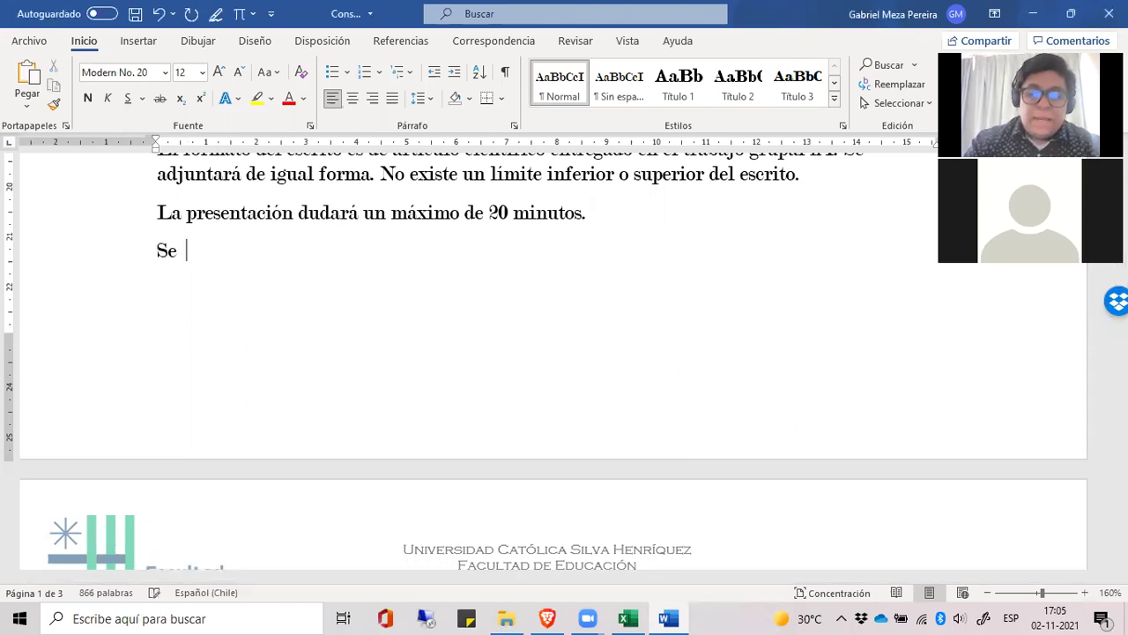
type("p")
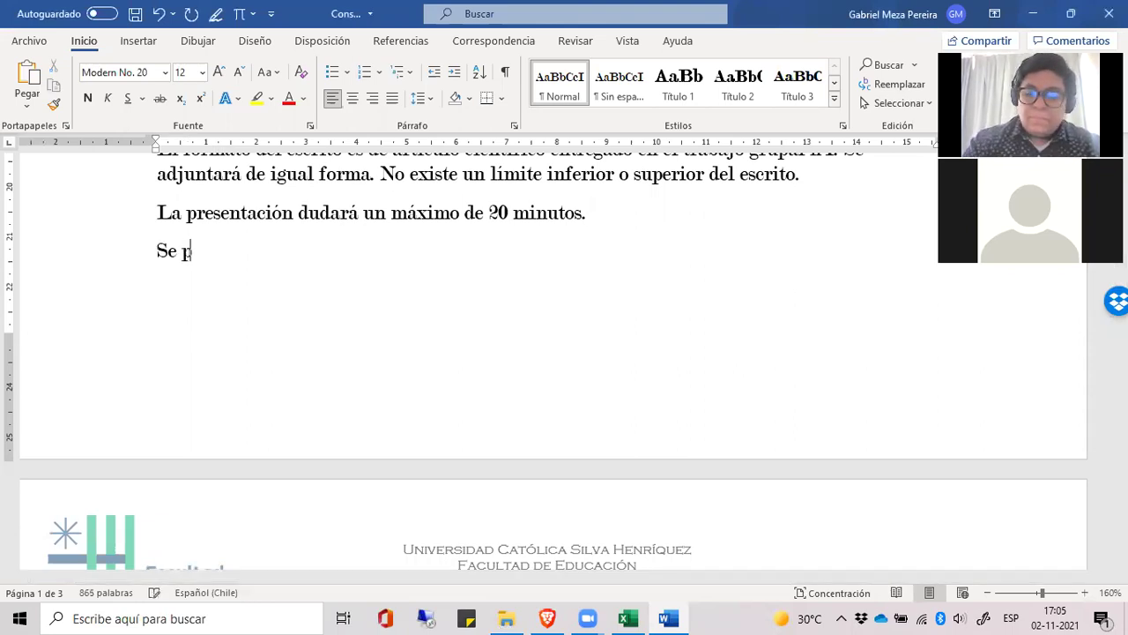
type("resentar")
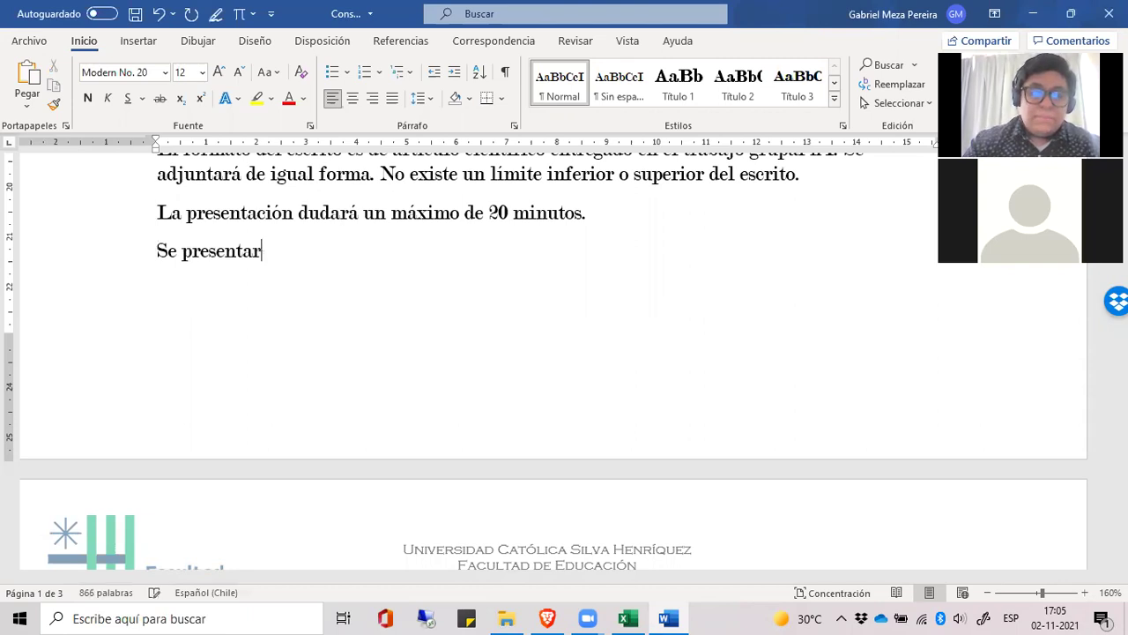
key("BackSpace")
type("rán ")
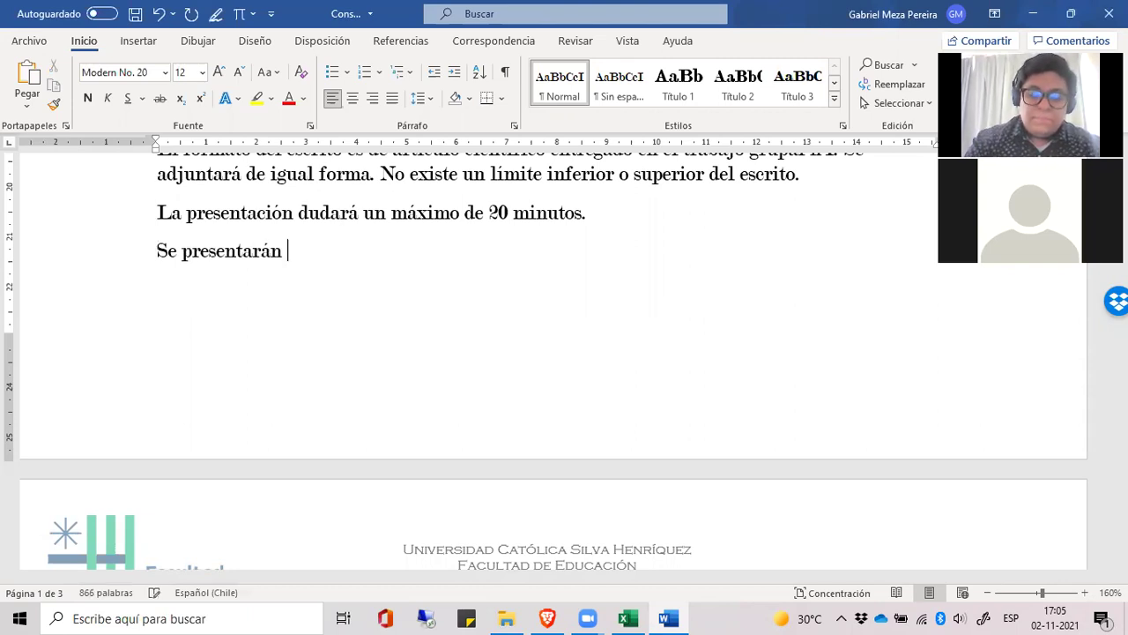
type("avances en las si")
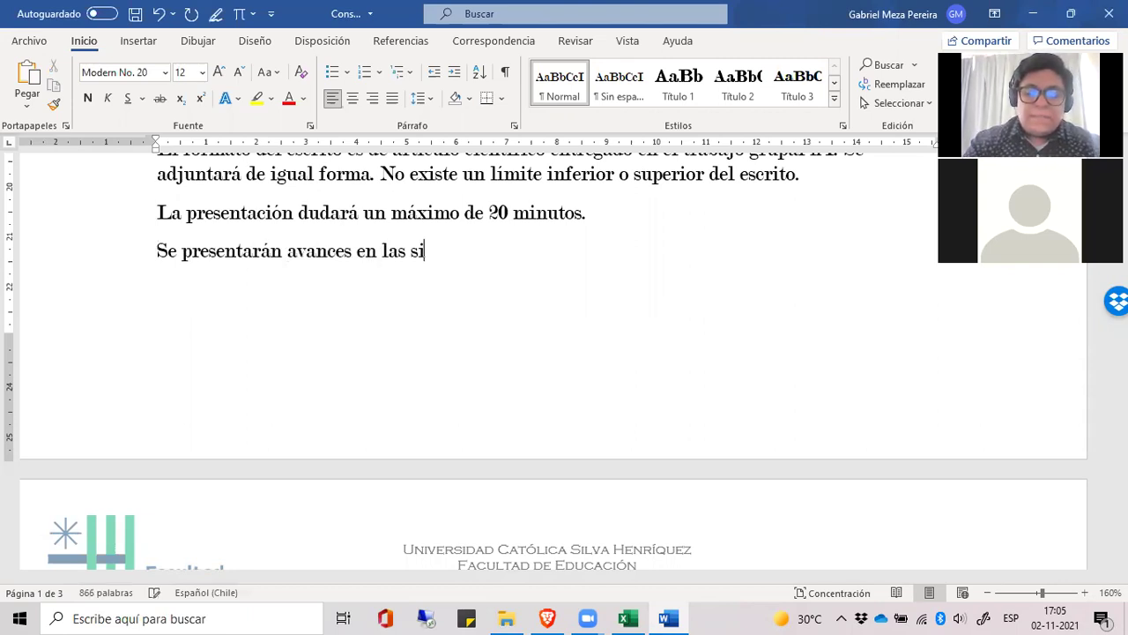
type("guientes fe")
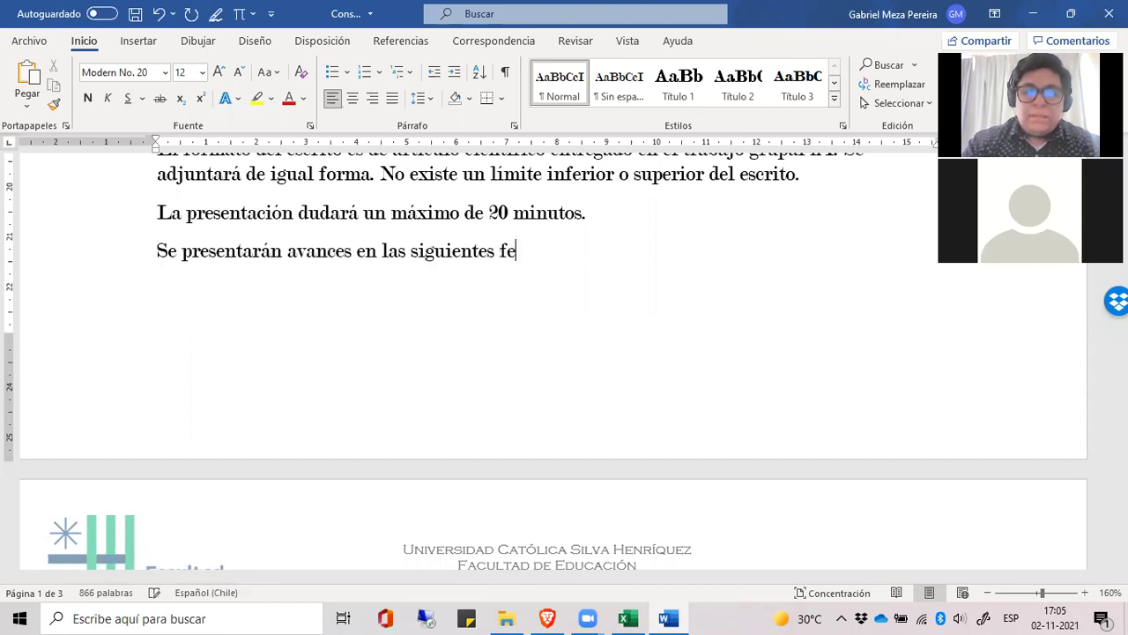
type("chas:")
key("Return")
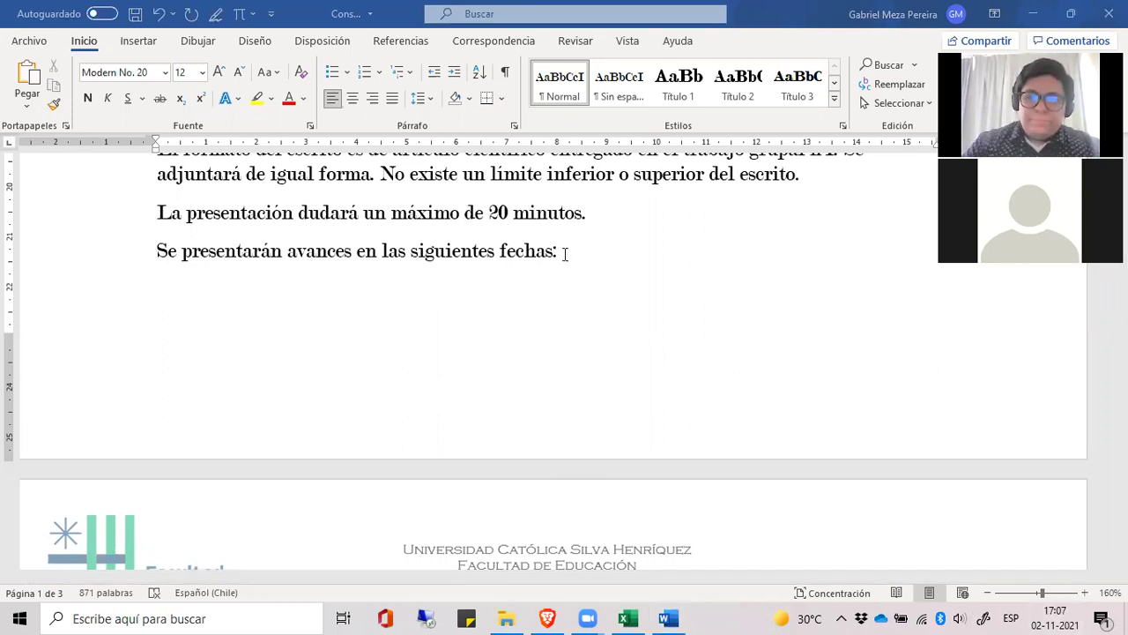
- Replace the sentence about presenting progress with "El trabajo se guiará con las siguientes fechas:" and start a new paragraph below it
left_click_drag(561, 253, 177, 253)
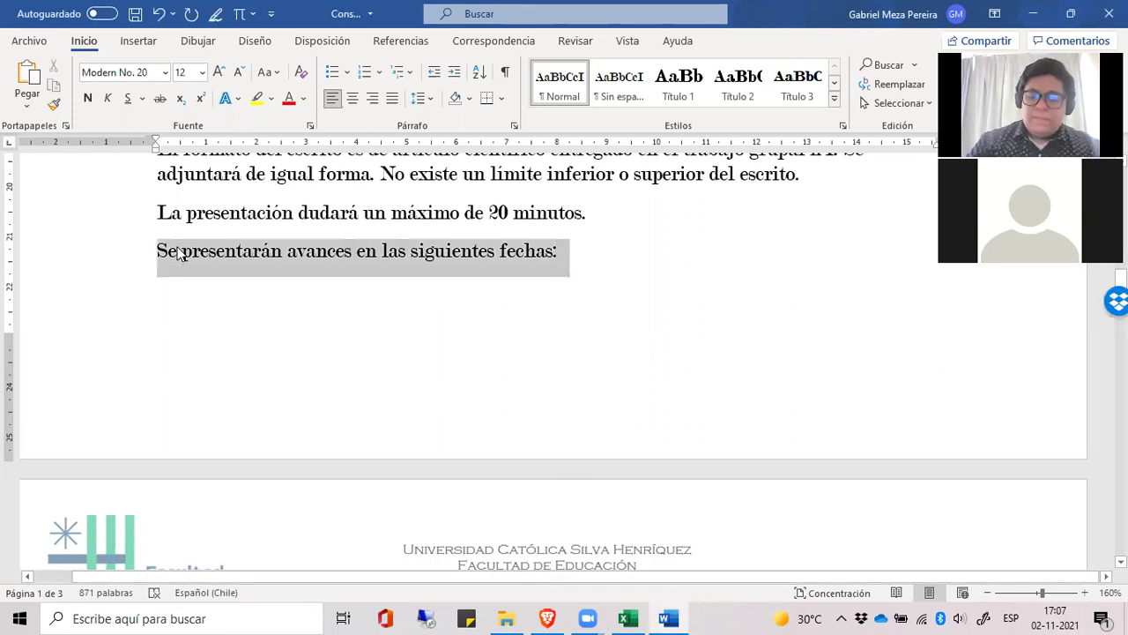
type("El ")
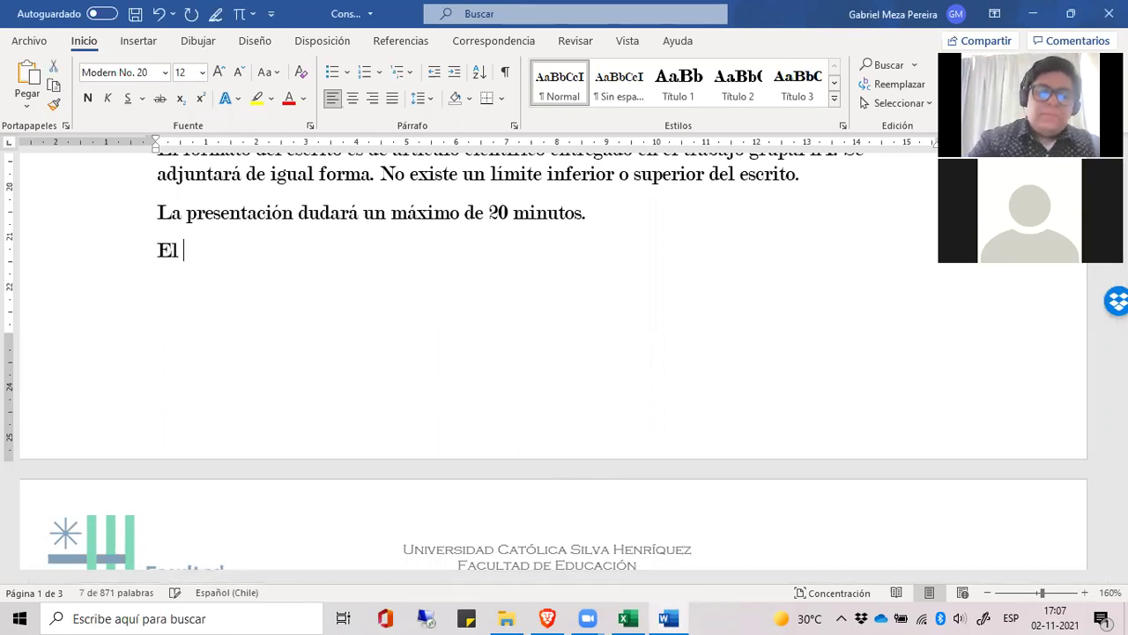
type("trabaj")
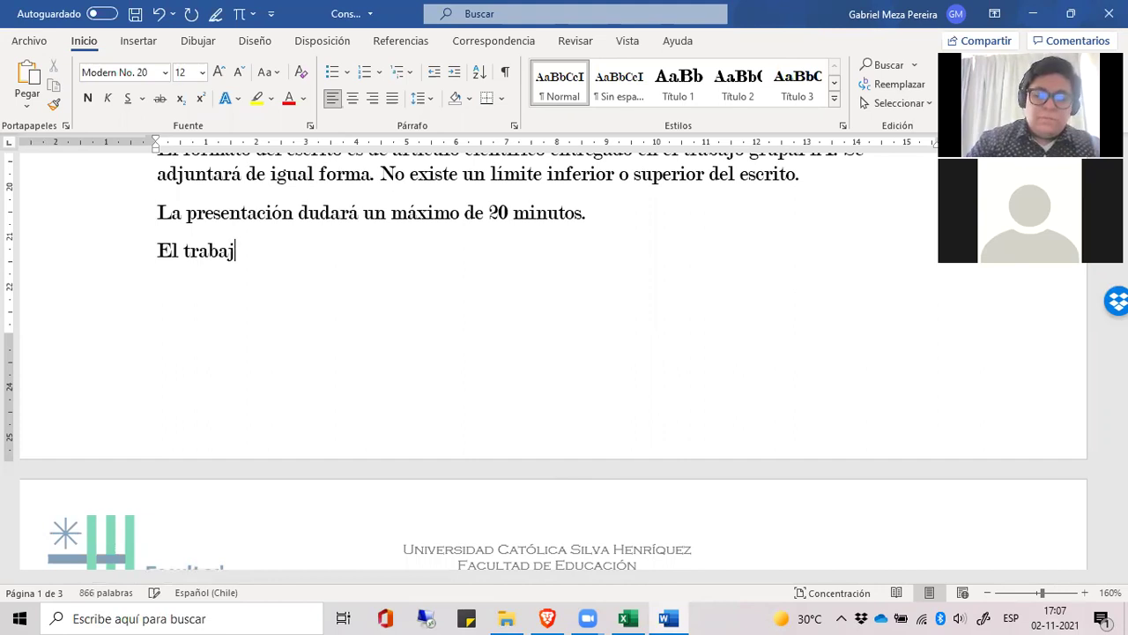
type("o se guia")
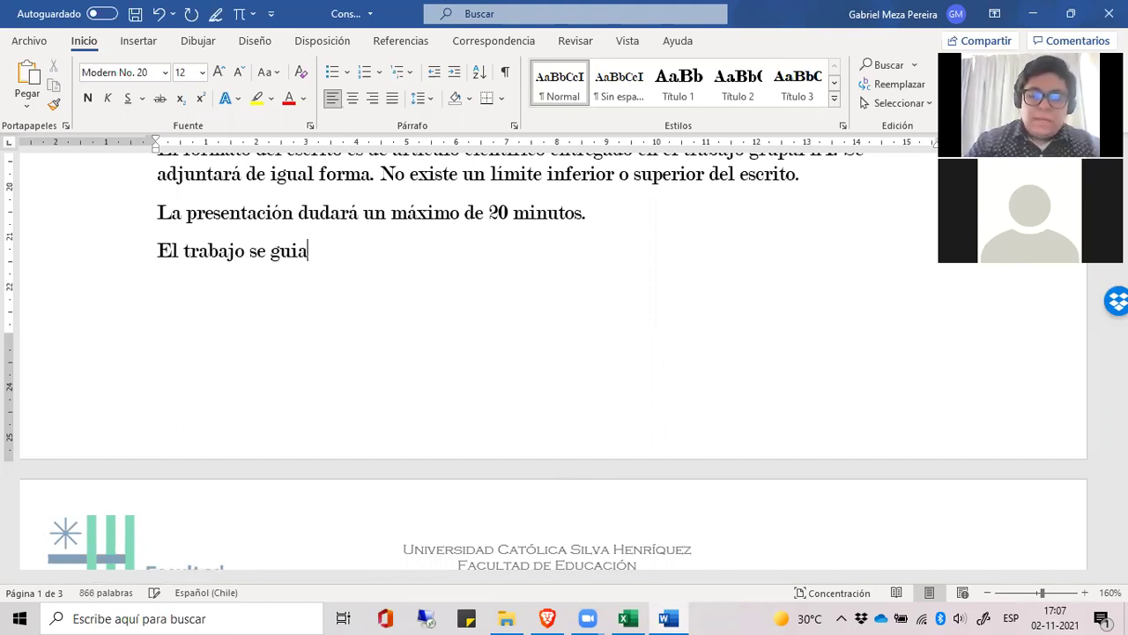
type("rá con l")
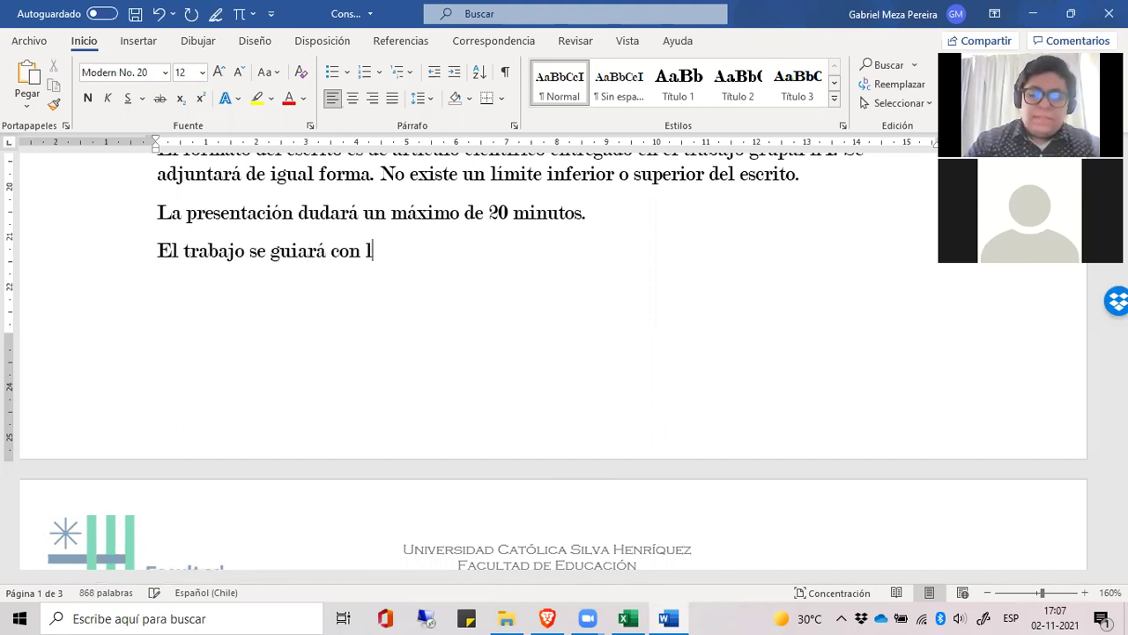
type("as siguientes fechas")
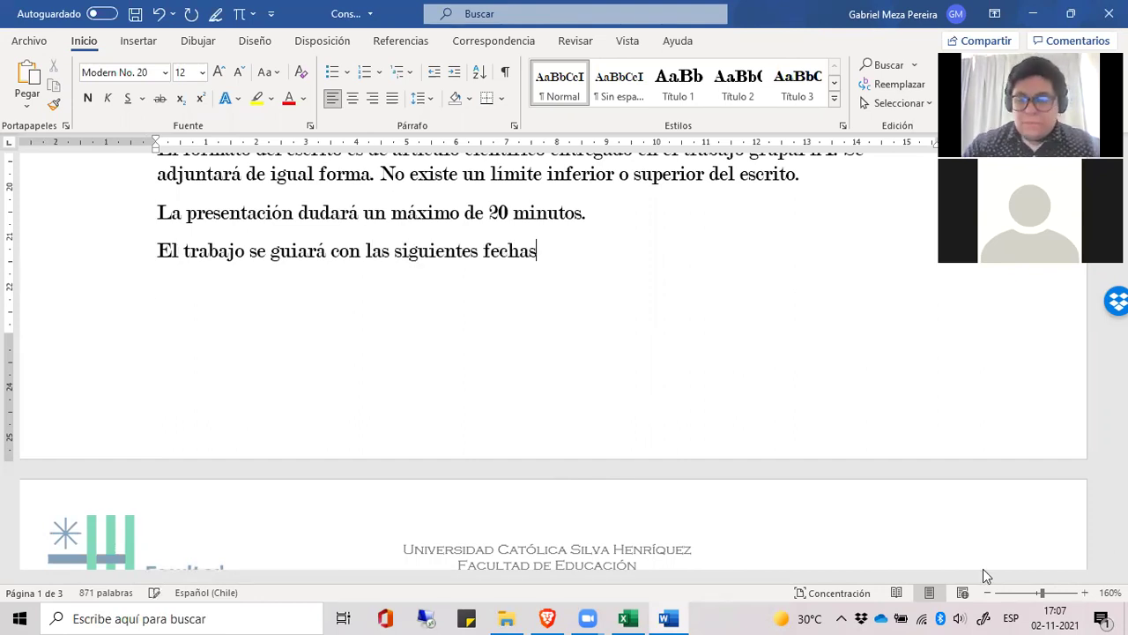
type(":")
key("Return")
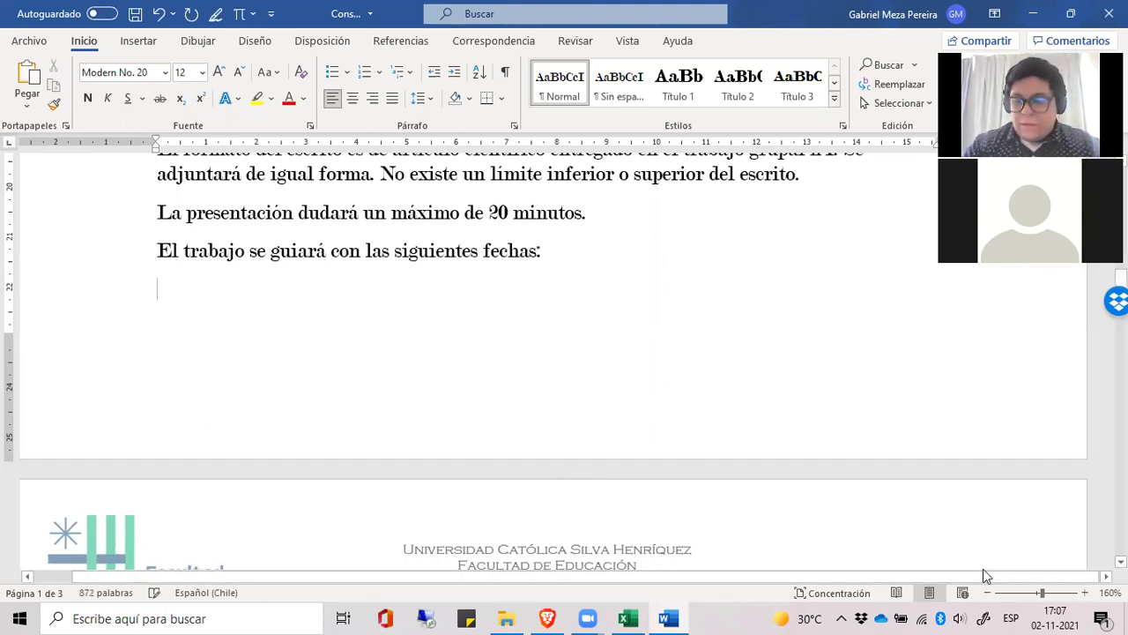
- Examine the system calendar for November 2021, checking the 9th, 16th, 22nd, 23rd and 30th as possible work dates, and return to the document
left_click(1043, 615)
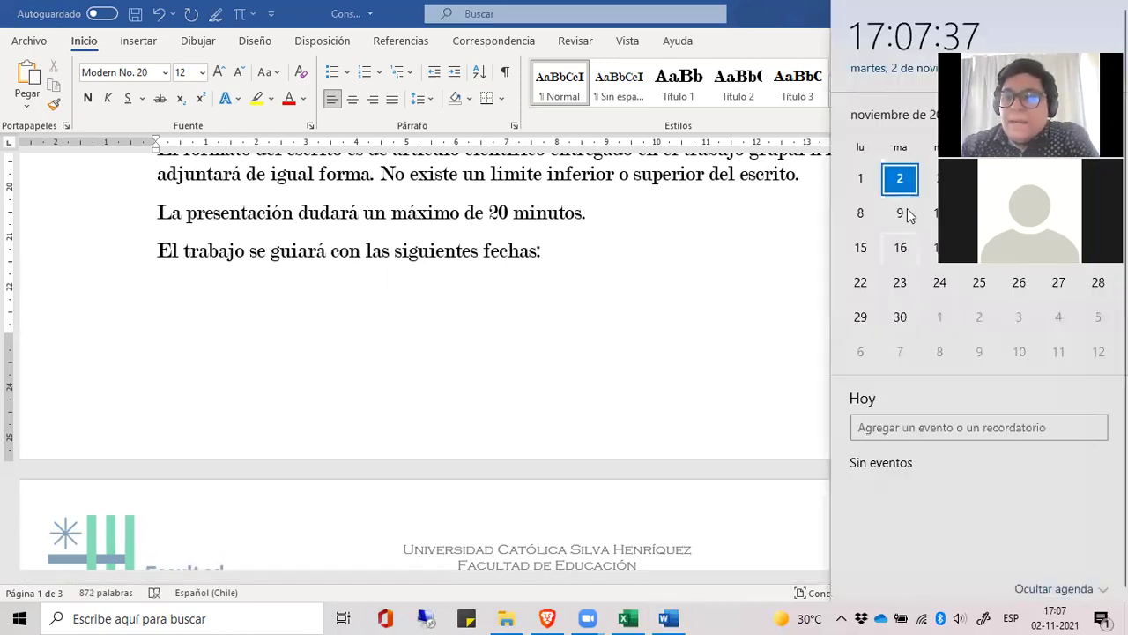
left_click(902, 257)
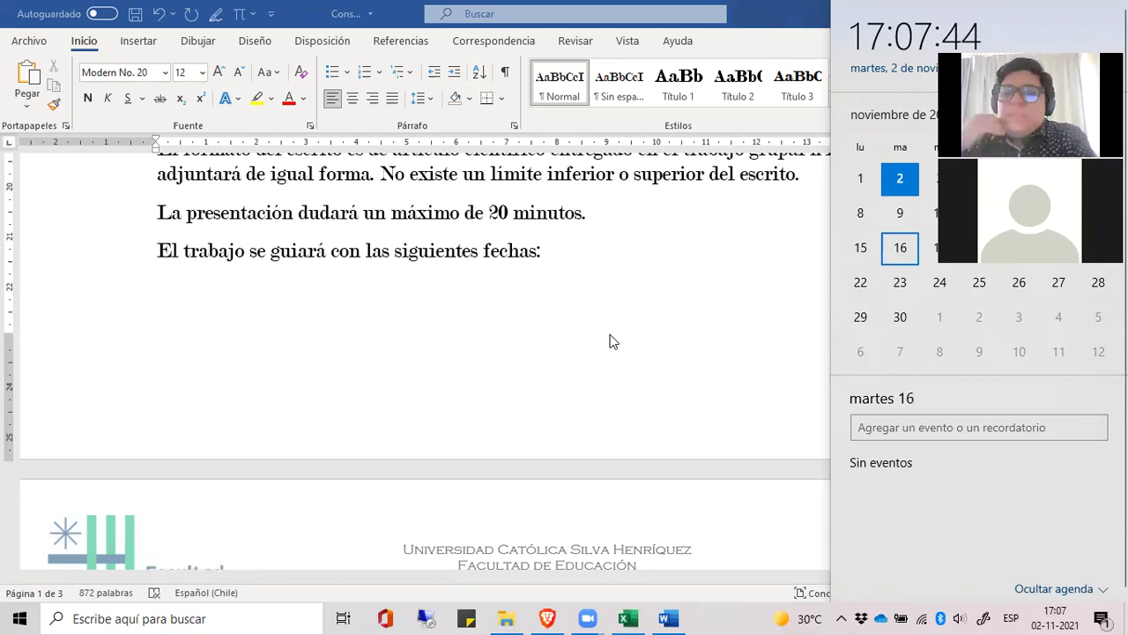
left_click(855, 283)
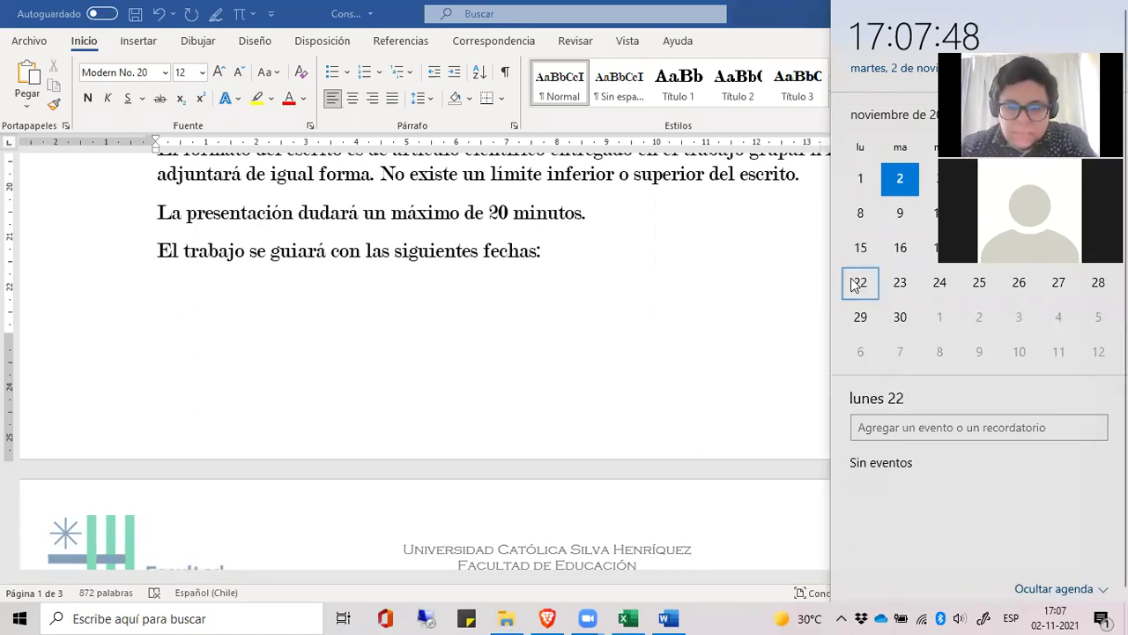
left_click(559, 459)
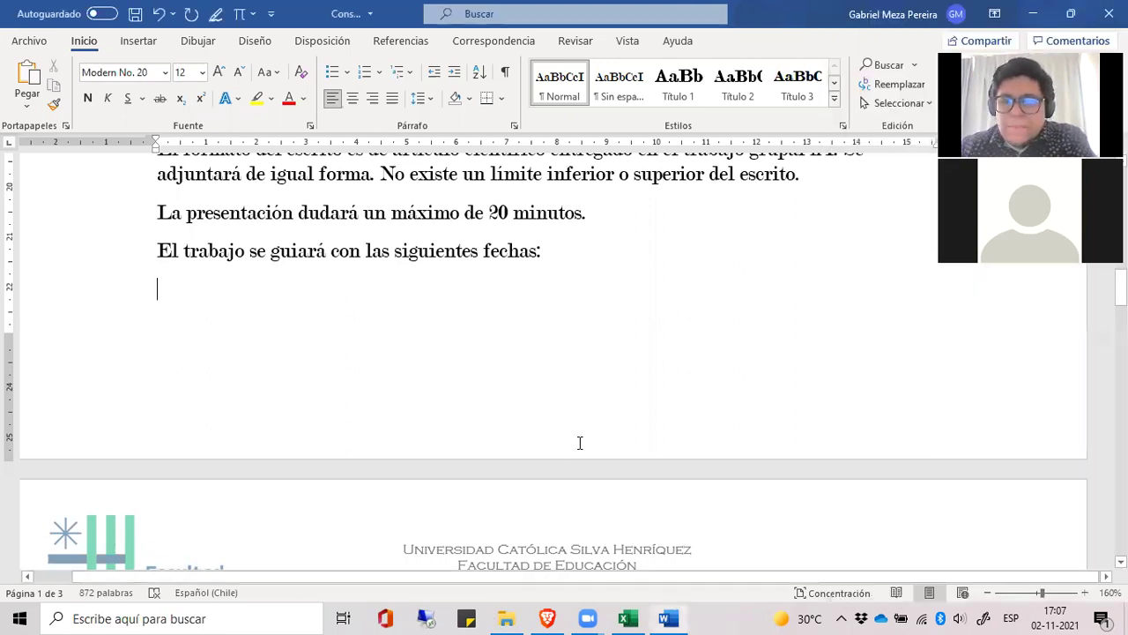
left_click(1055, 608)
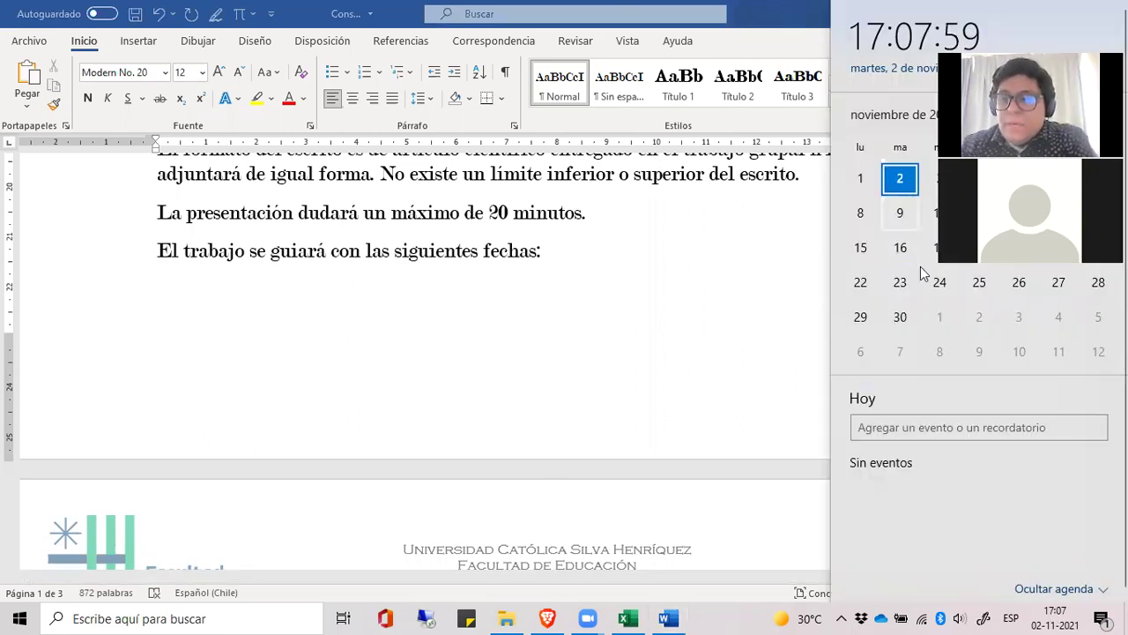
left_click(902, 291)
left_click(900, 316)
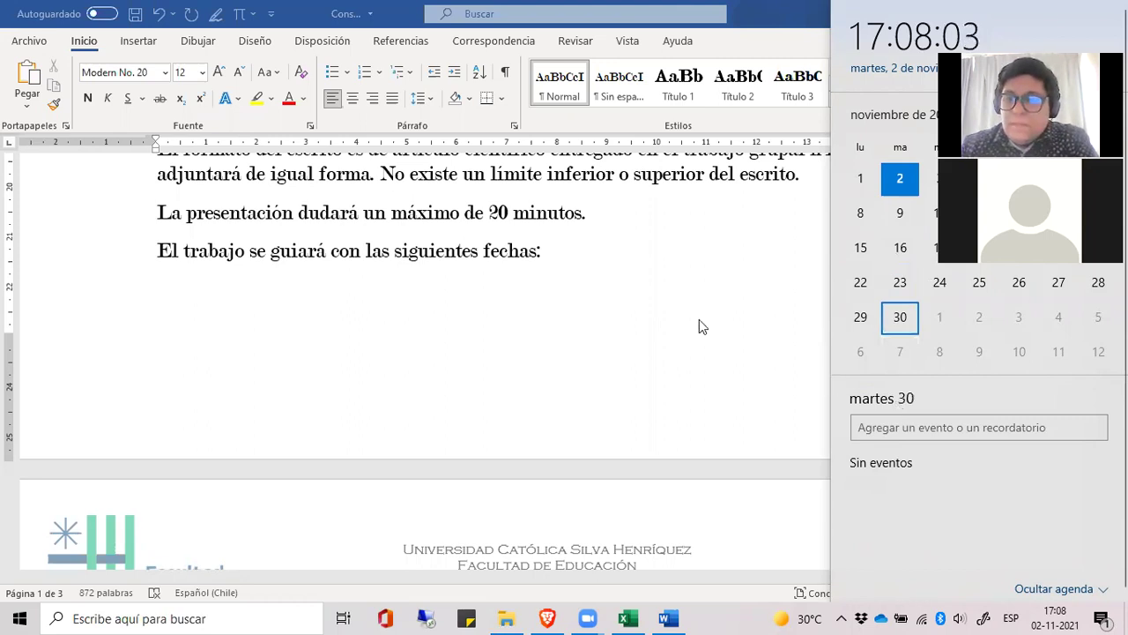
left_click(900, 212)
left_click(899, 318)
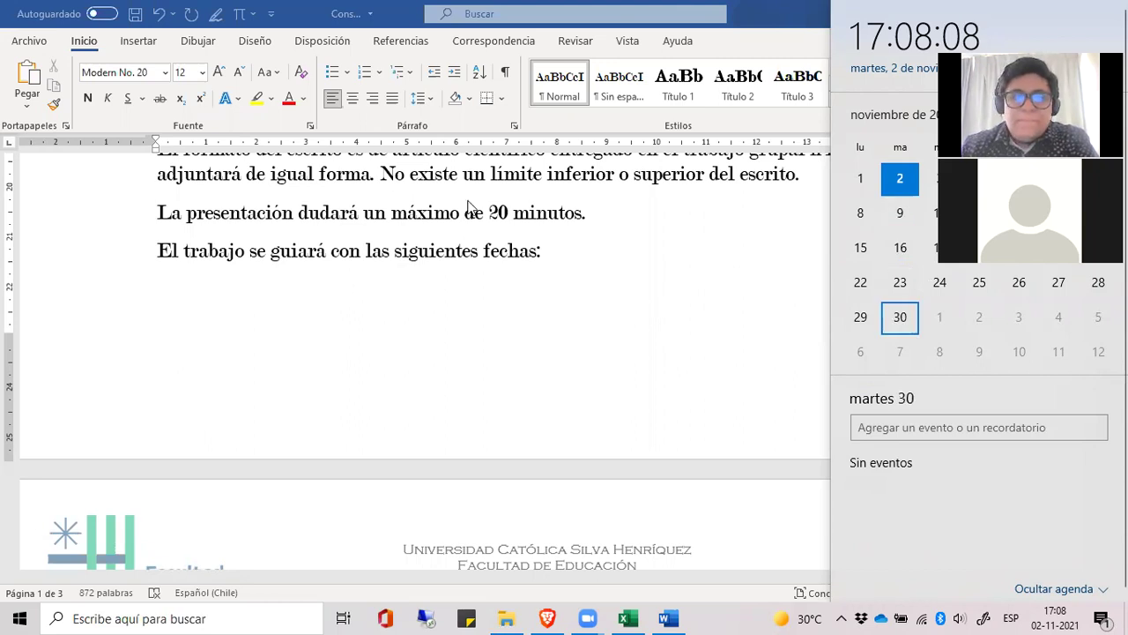
left_click(296, 303)
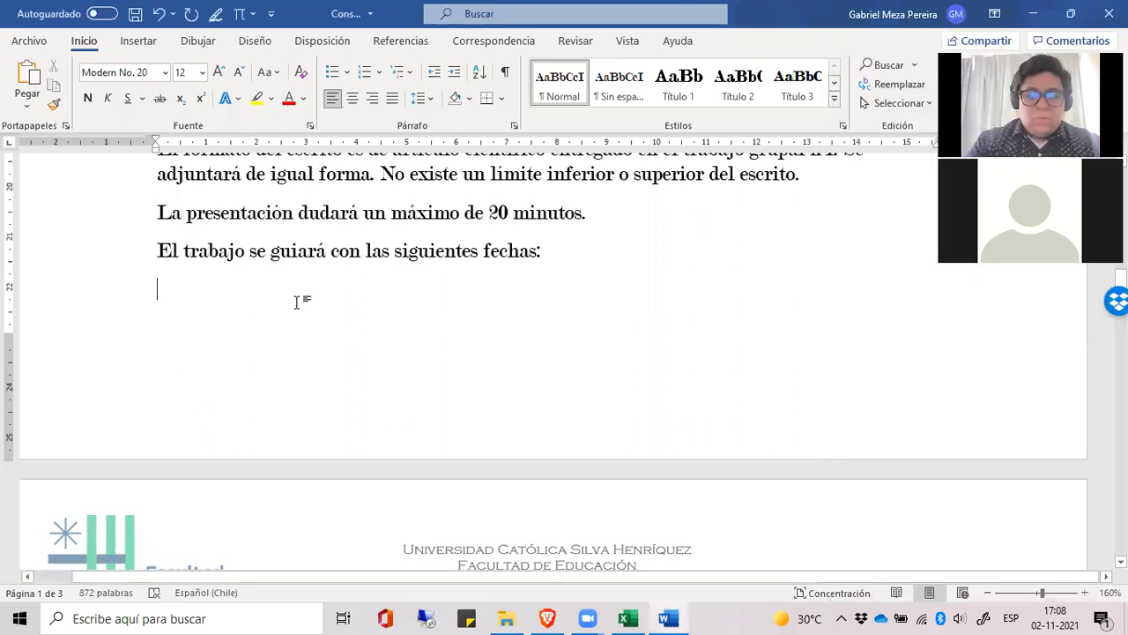
type("9/11")
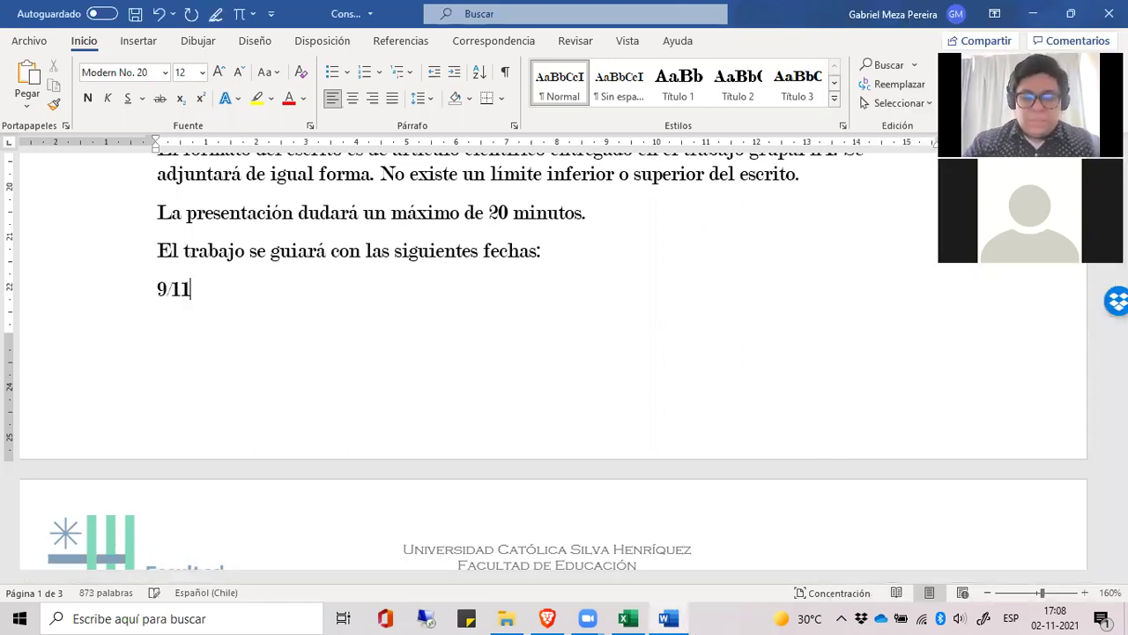
type(" - ")
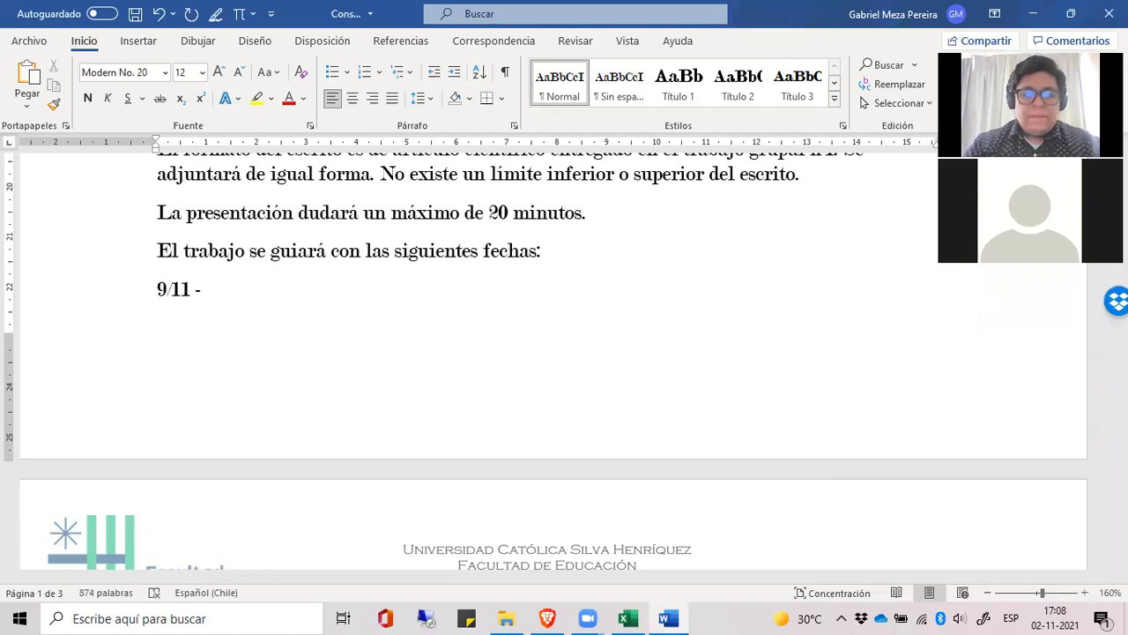
type("23/11")
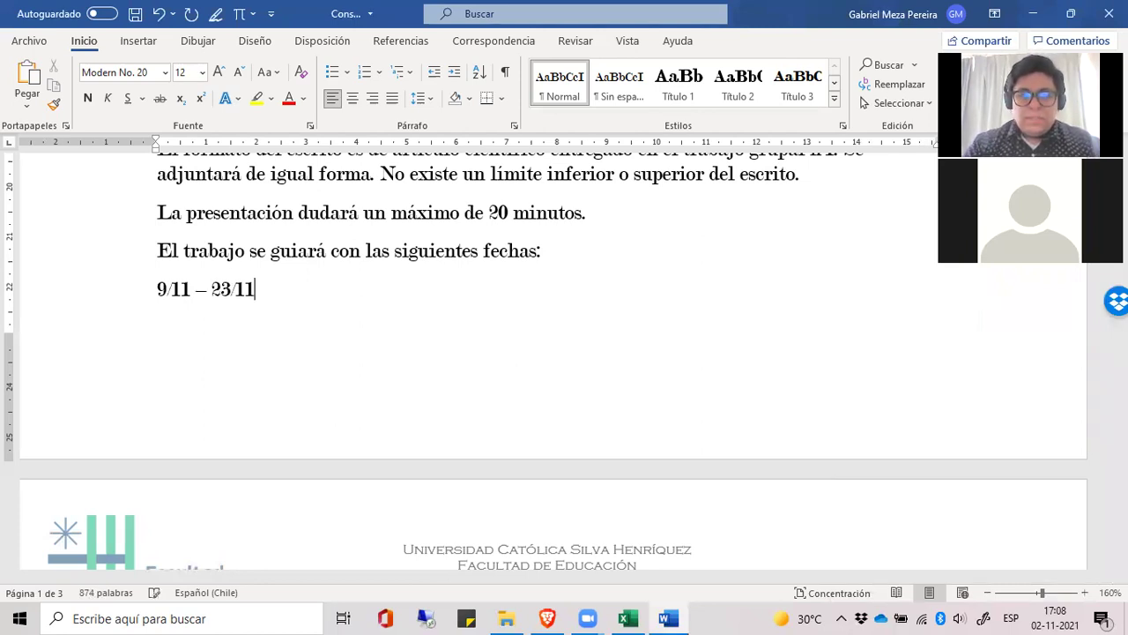
type(" -")
key("BackSpace")
key("BackSpace")
key("BackSpace")
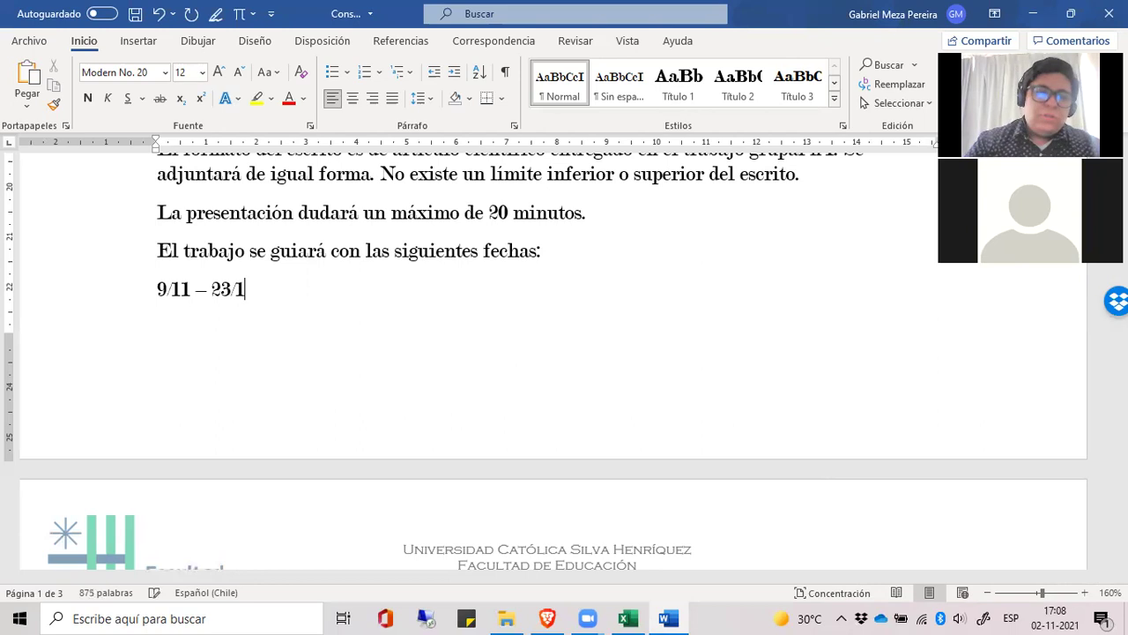
key("BackSpace")
key("BackSpace")
key("BackSpace")
key("BackSpace")
key("BackSpace")
key("BackSpace")
key("BackSpace")
key("BackSpace")
key("BackSpace")
key("BackSpace")
key("BackSpace")
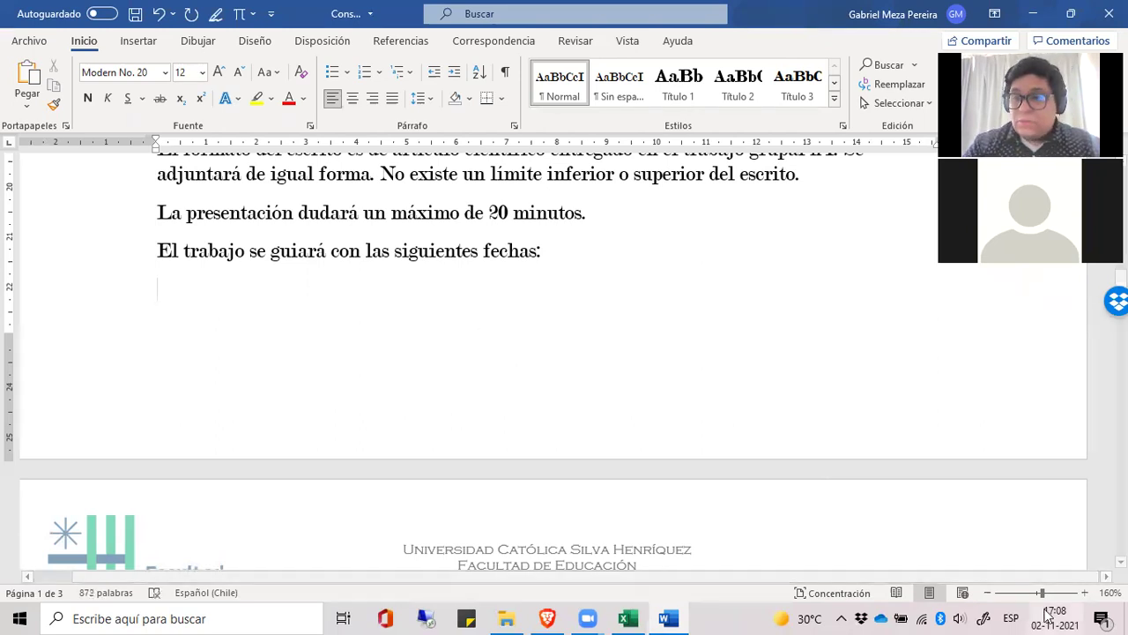
- Check the November calendar and enter "Avance 1: 9 de noviembre" on the empty line below the dates sentence
left_click(1047, 615)
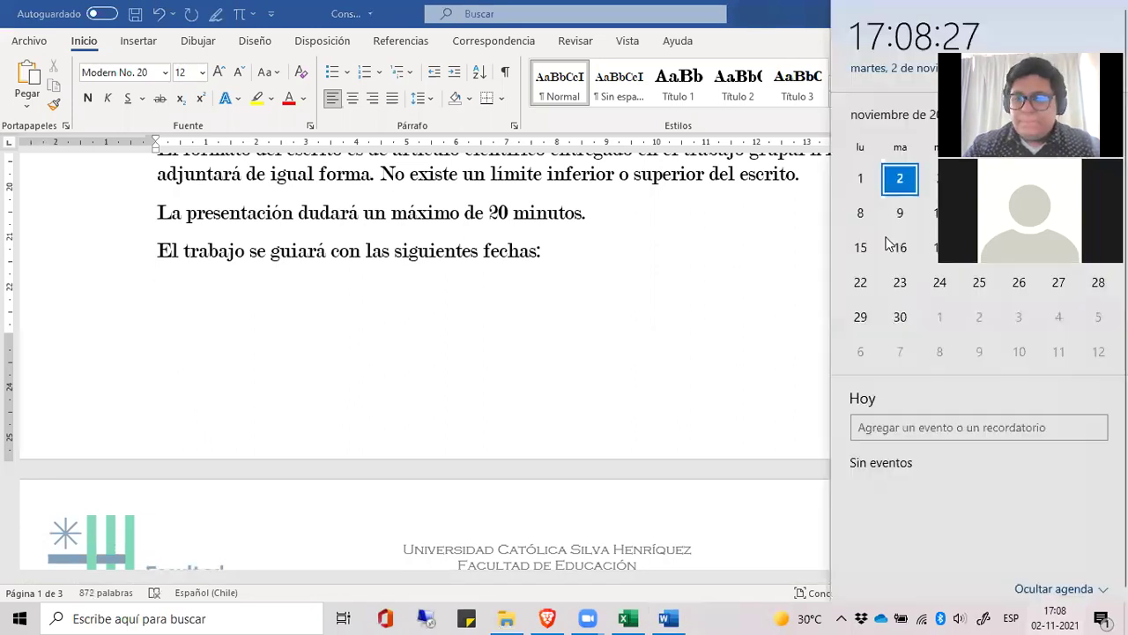
left_click(164, 281)
type("Avance 1")
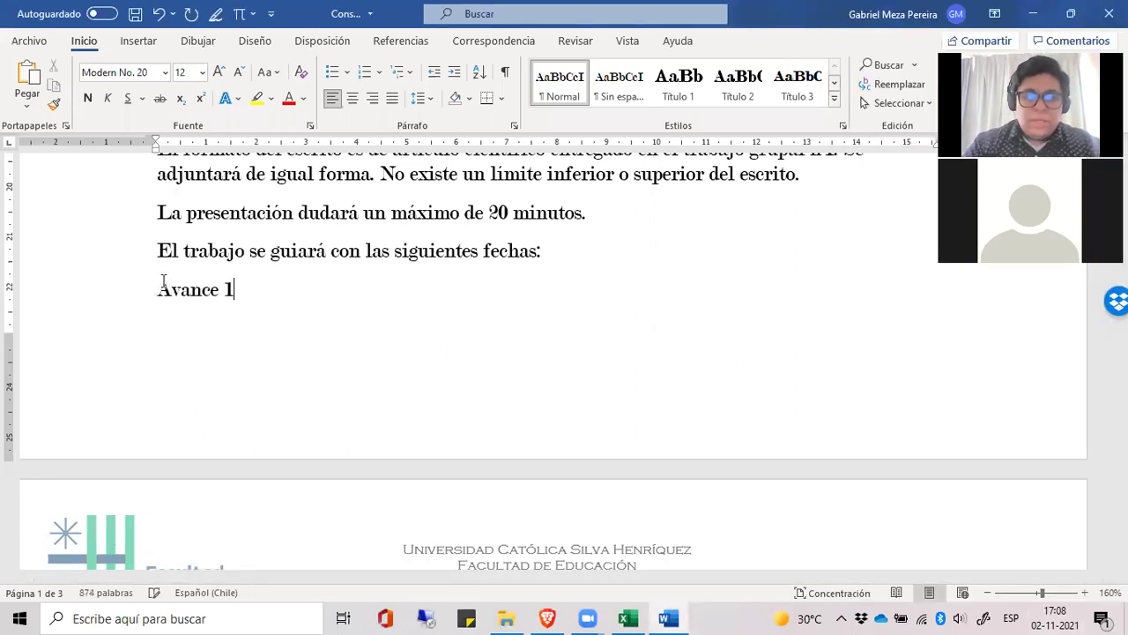
type(": 9 de no")
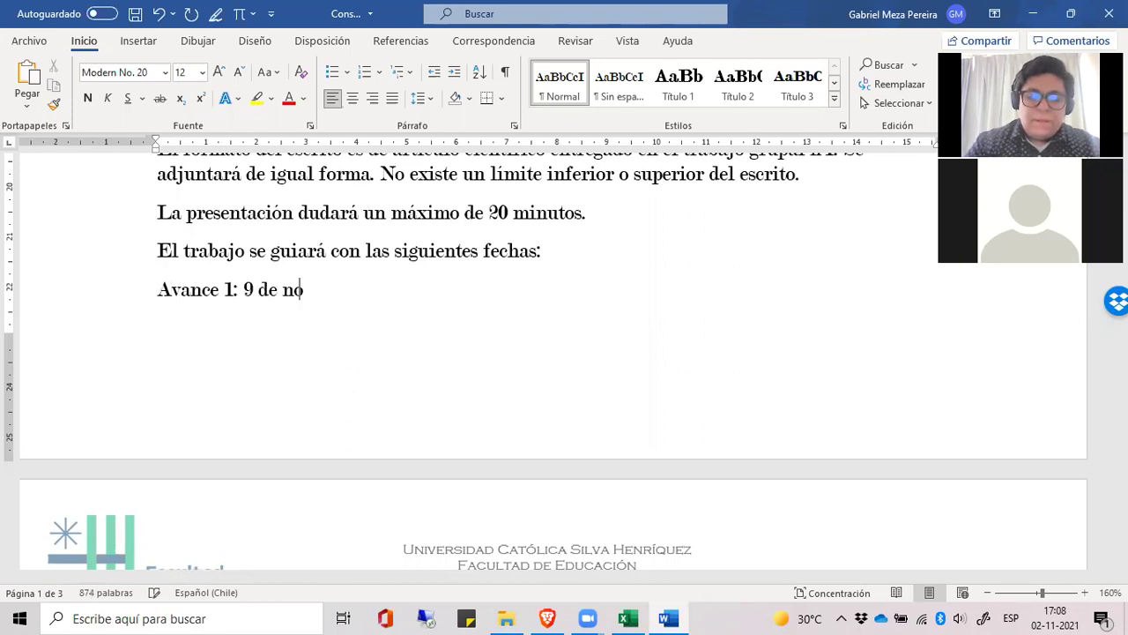
type("viembre")
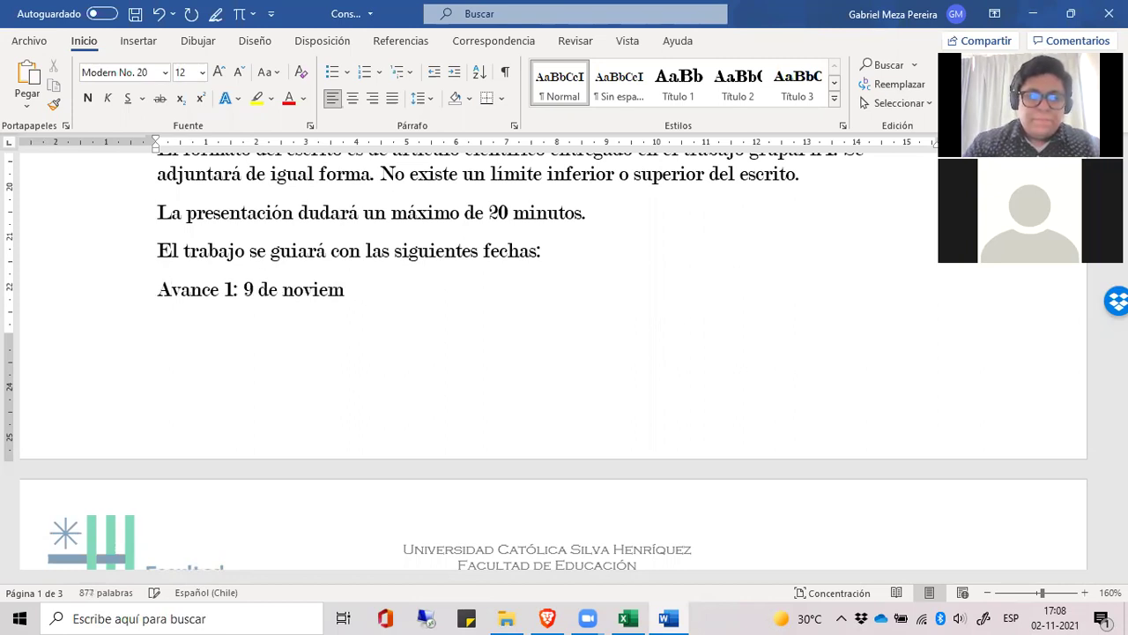
- Add a paragraph reading "Avance 2: 23 de noviembre." below the Avance 1 line and start a new line after it
key("Return")
scroll(163, 280, "down", 1)
type("Ava")
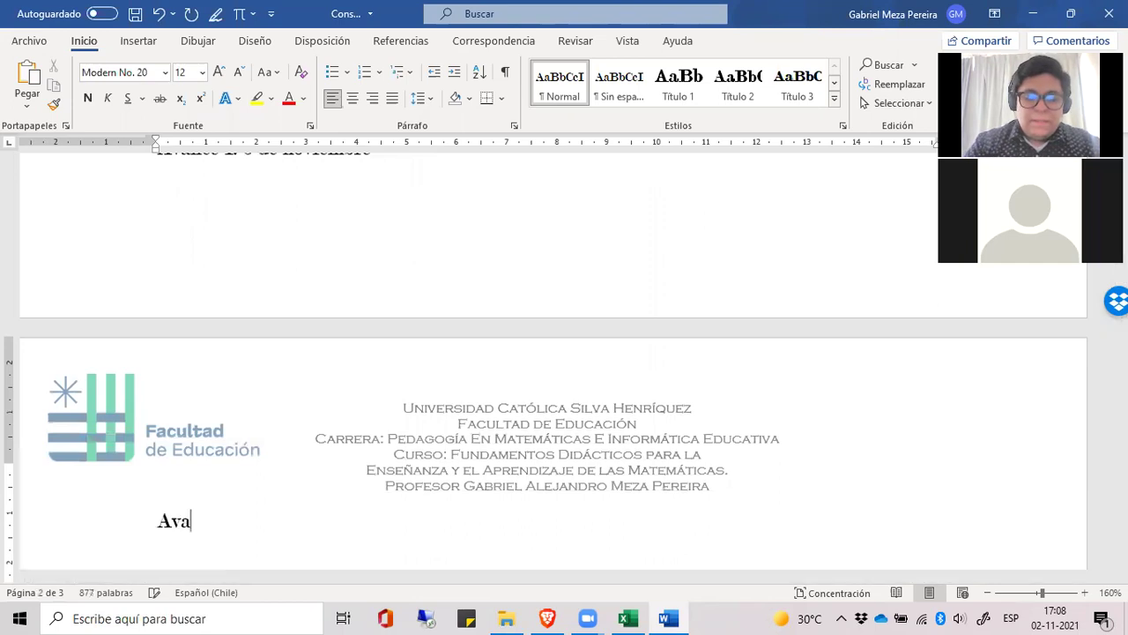
type("nce 2: 23")
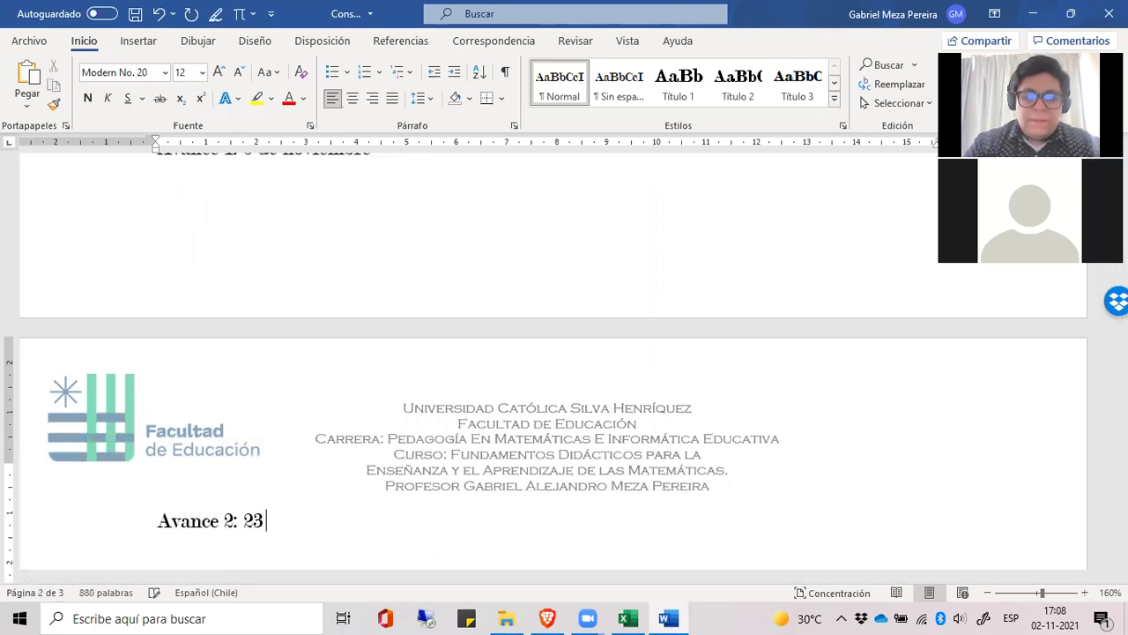
type(" de noviembre.")
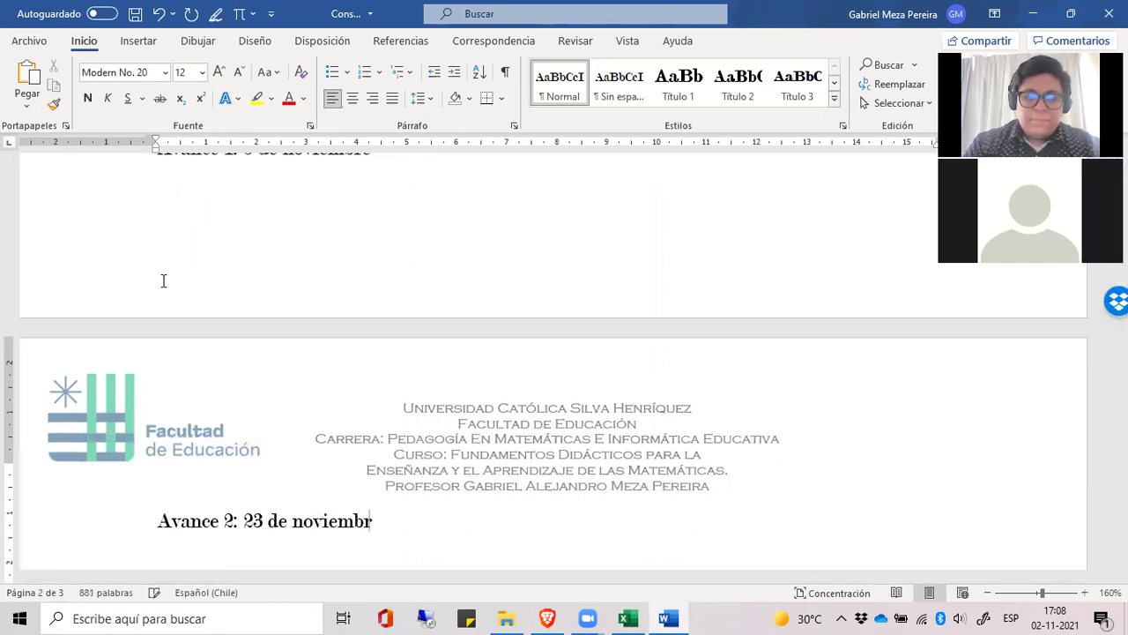
key("Return")
- Change the Avance 2 date to "22 y 23 de noviembre"
left_click(158, 521)
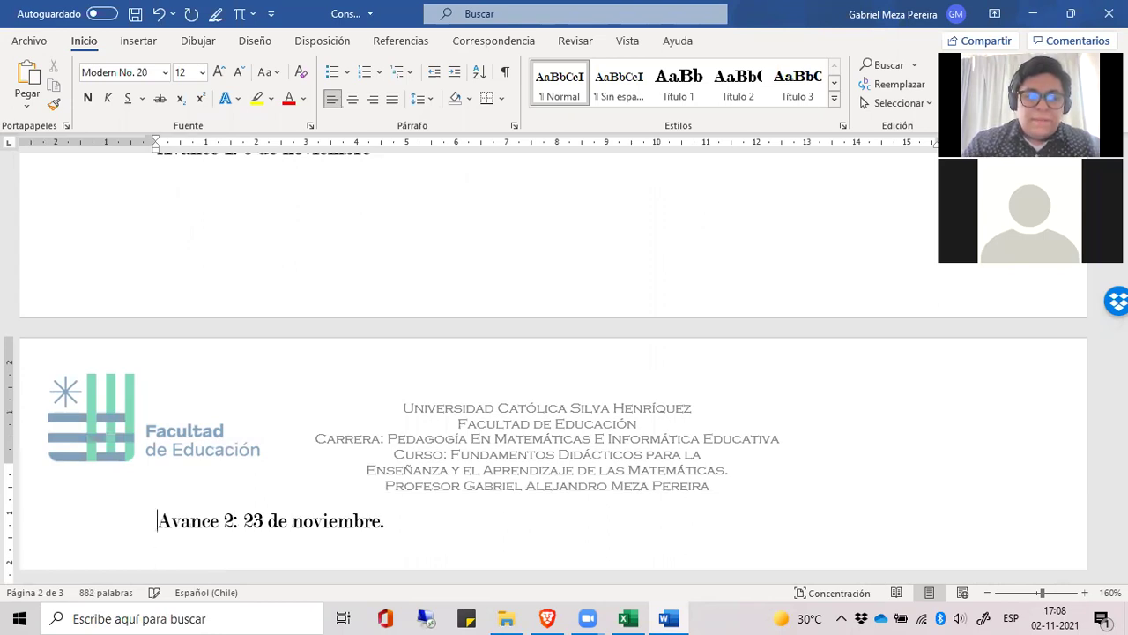
left_click(213, 521)
left_click(262, 521)
key("BackSpace")
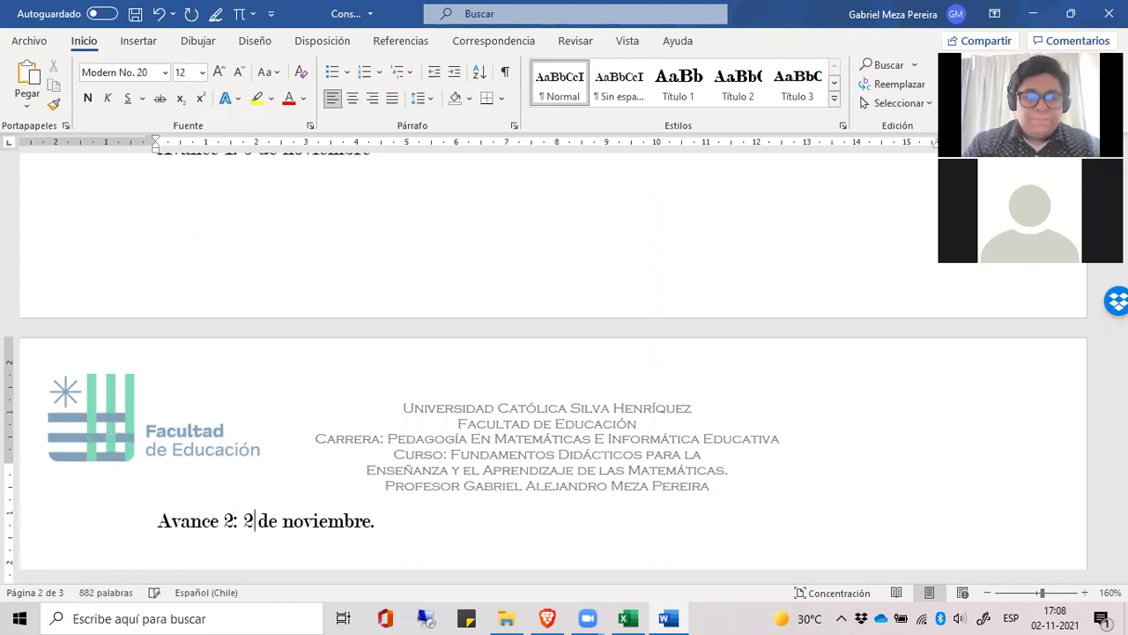
type("2 y")
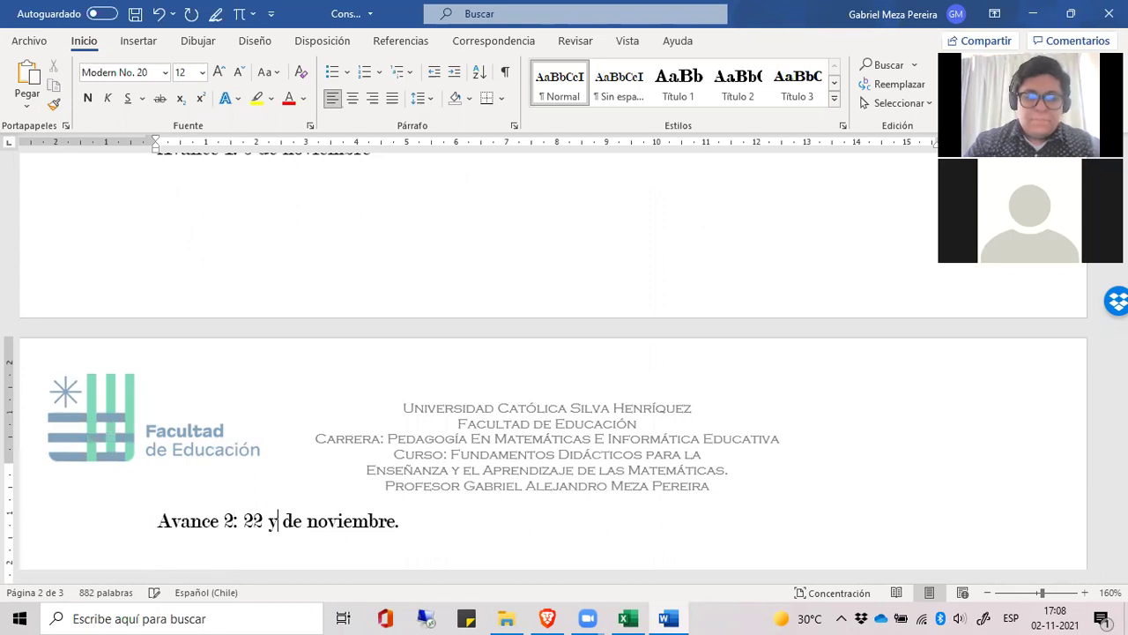
type(" 23")
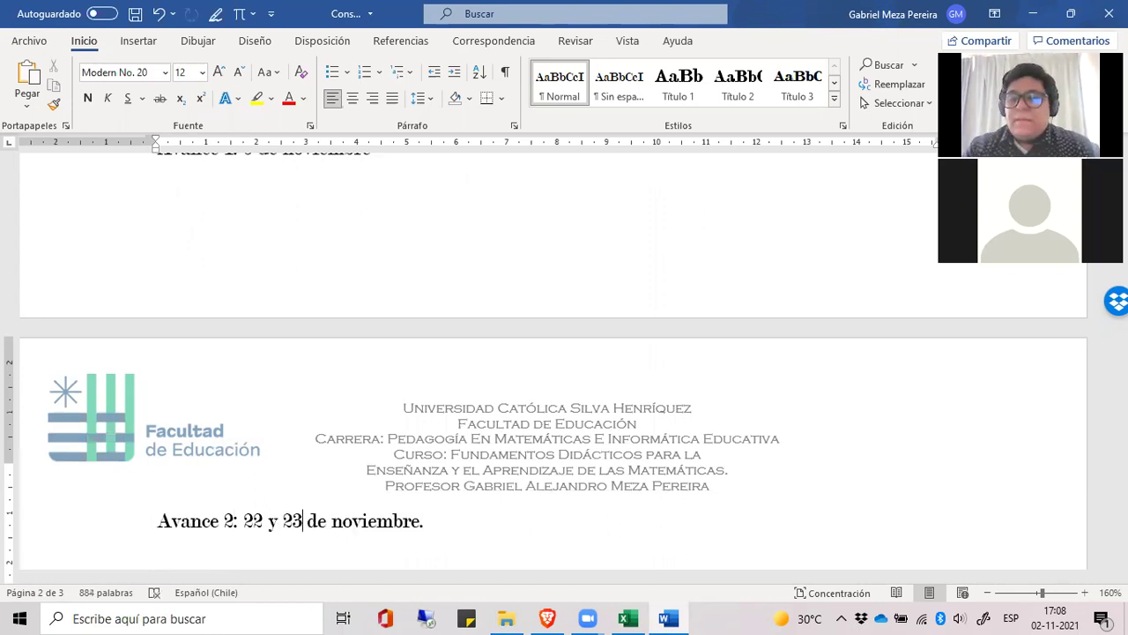
- Enter "Avance 3: 29 y 30 de noviembre." on the empty line below Avance 2 and start a new paragraph
key("Down")
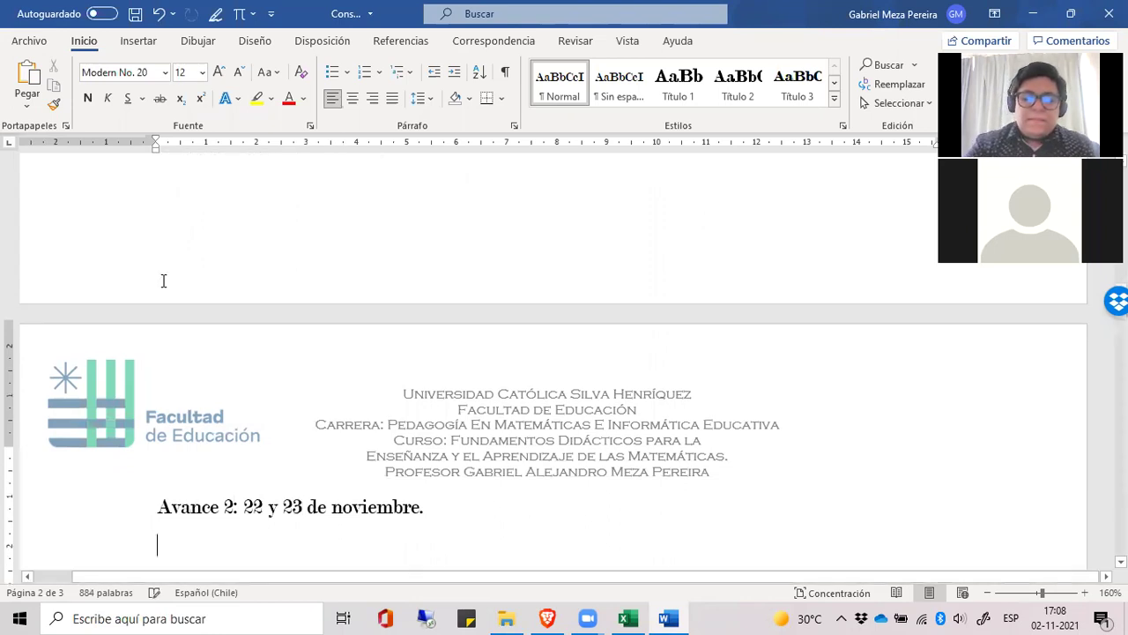
type("Avance 3")
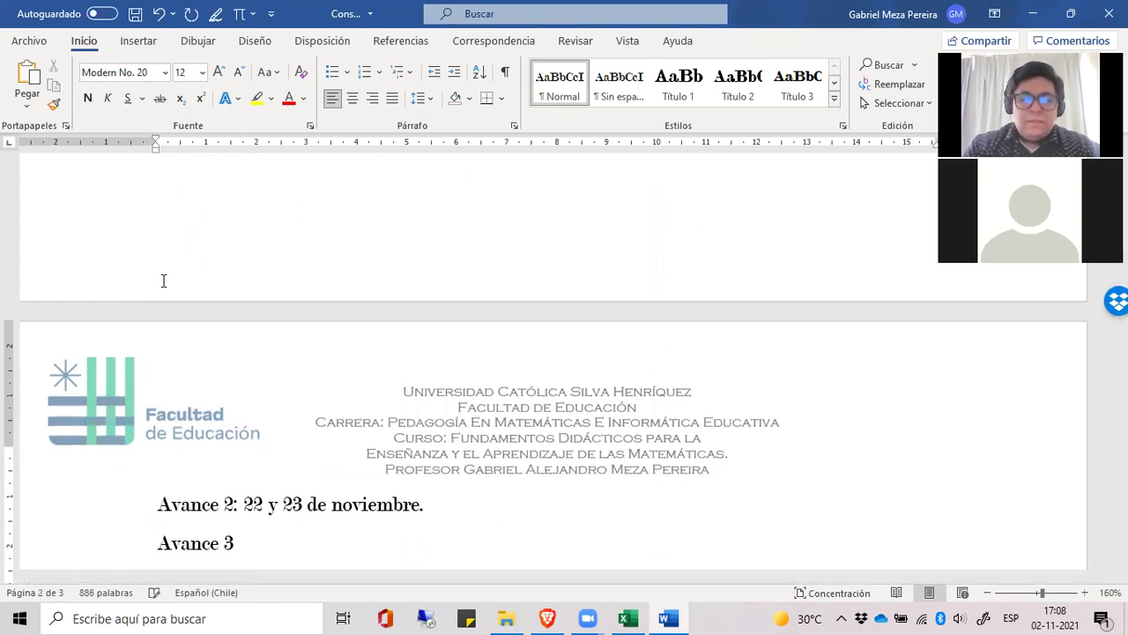
type(":")
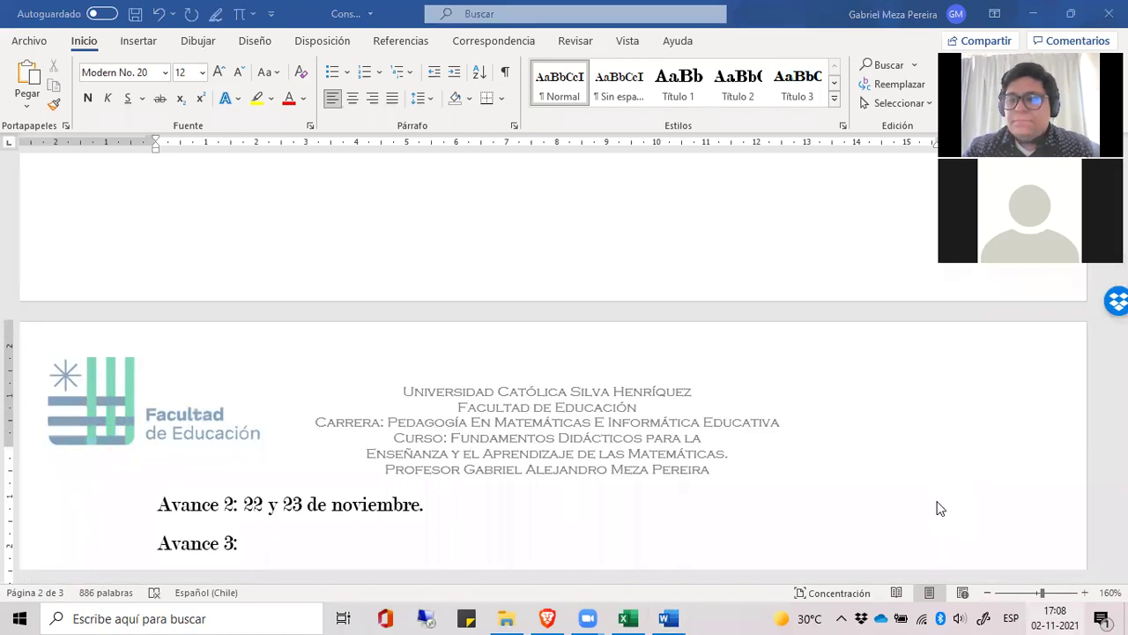
left_click(293, 547)
type("29 de")
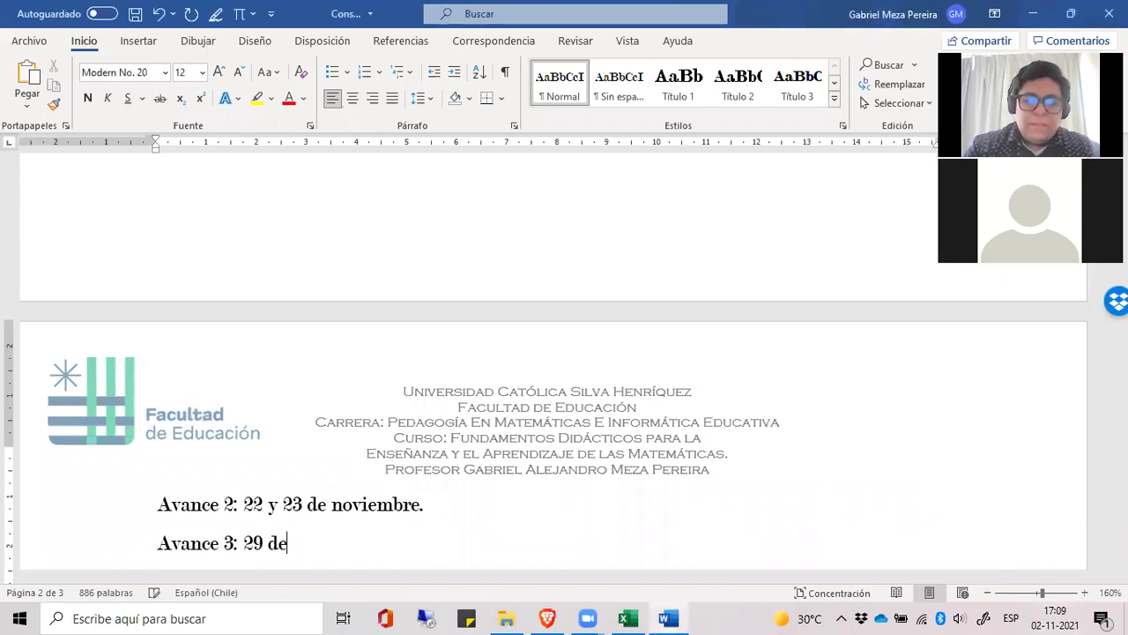
key("BackSpace")
key("BackSpace")
type("y 30")
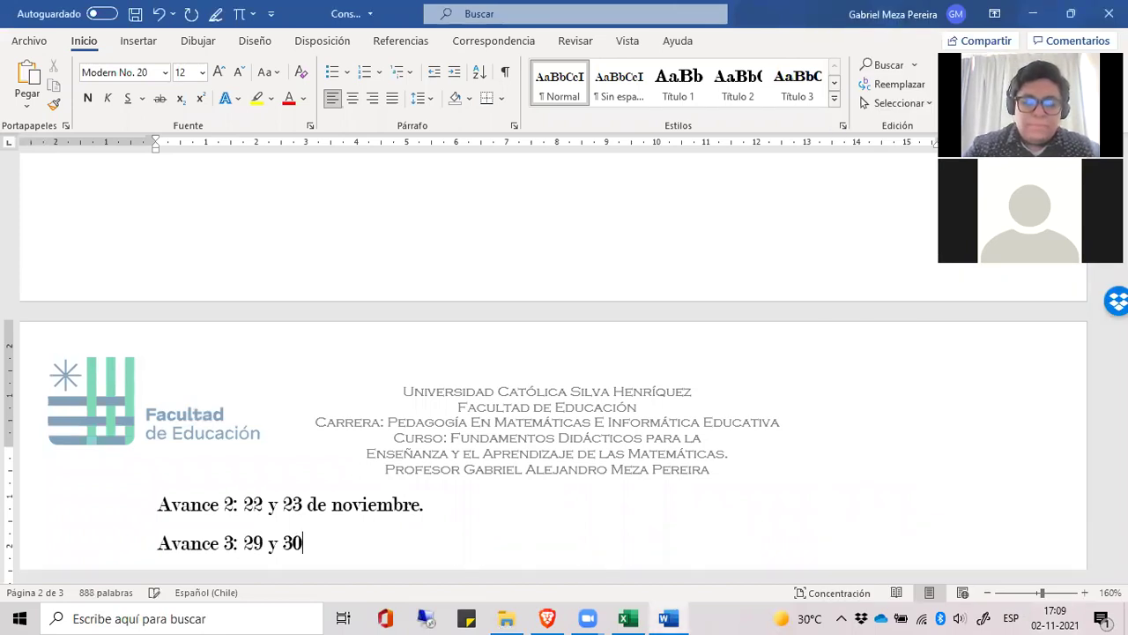
type(" de novuiembr")
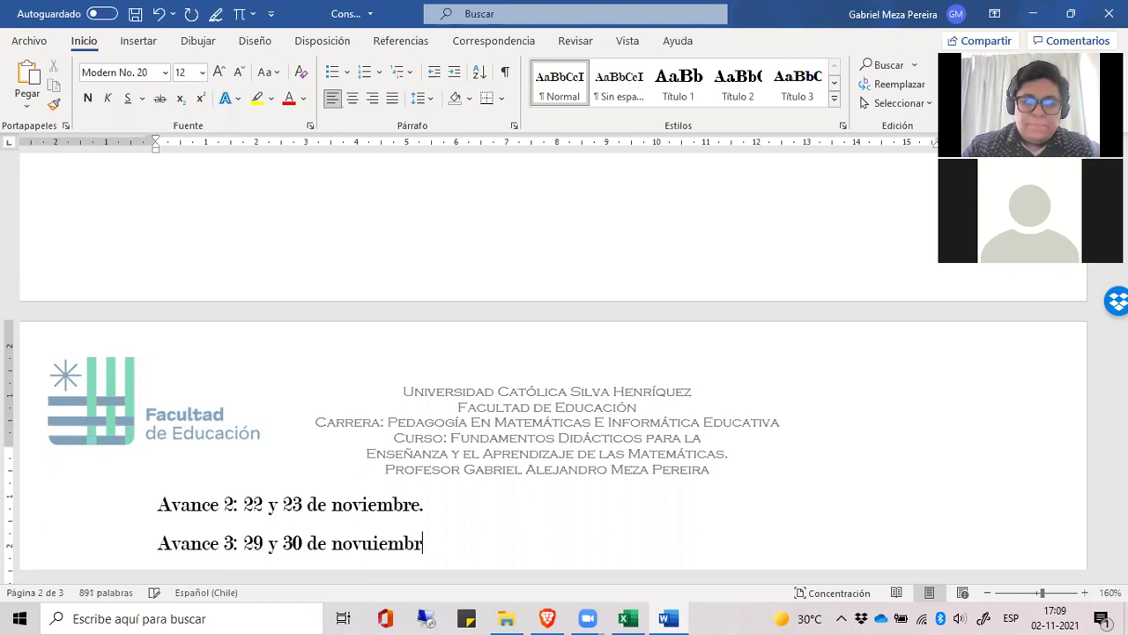
key("BackSpace")
key("BackSpace")
key("BackSpace")
key("BackSpace")
type("embre")
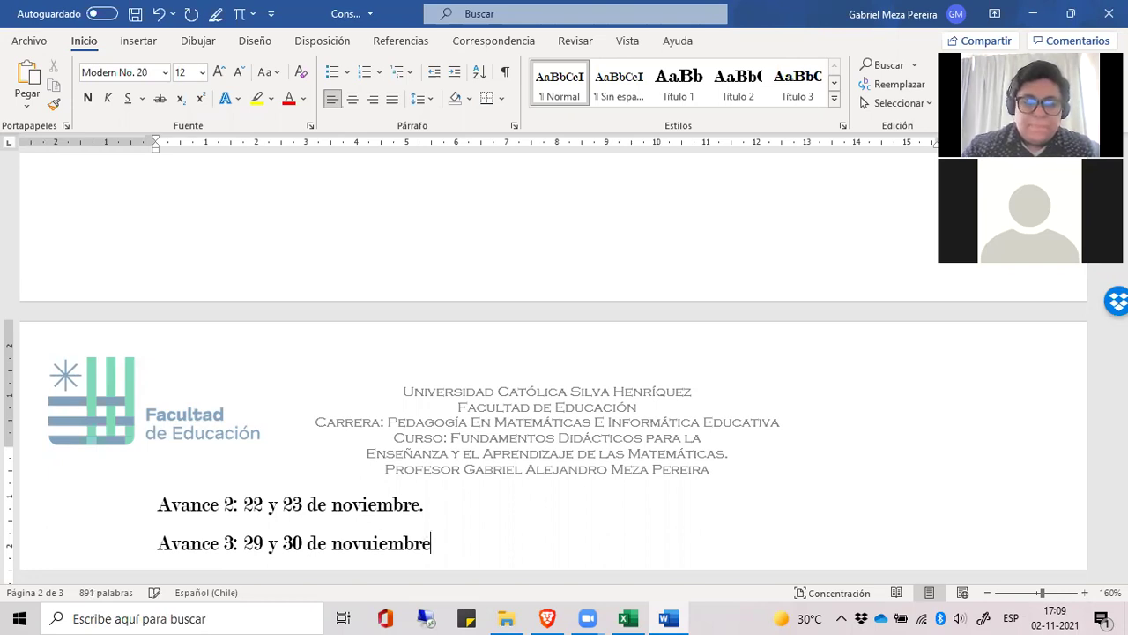
type(".")
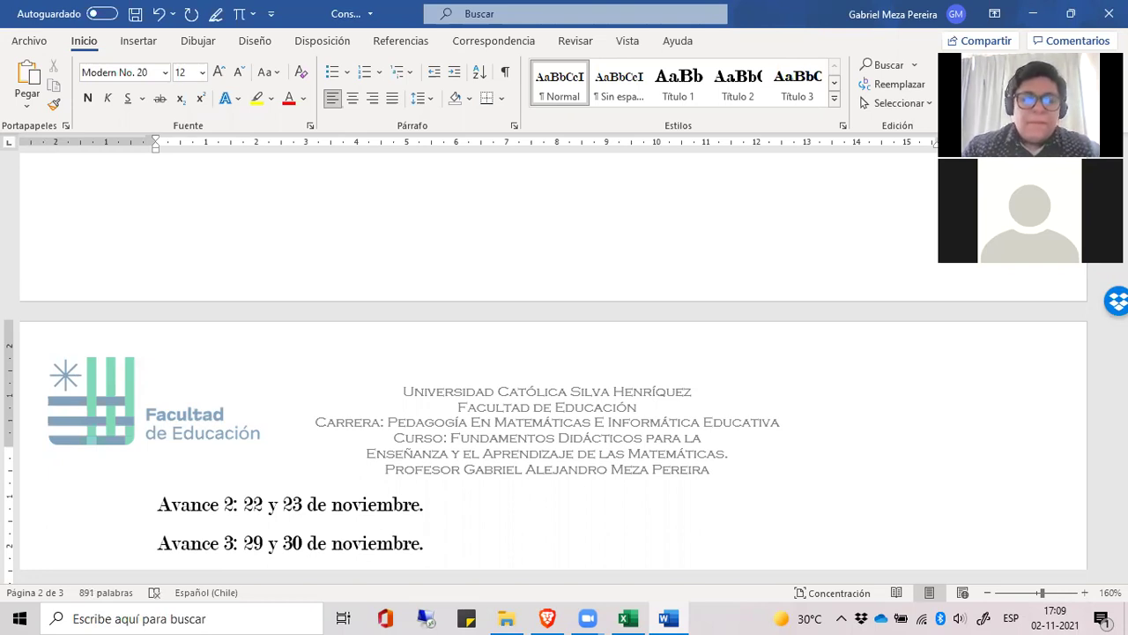
key("Return")
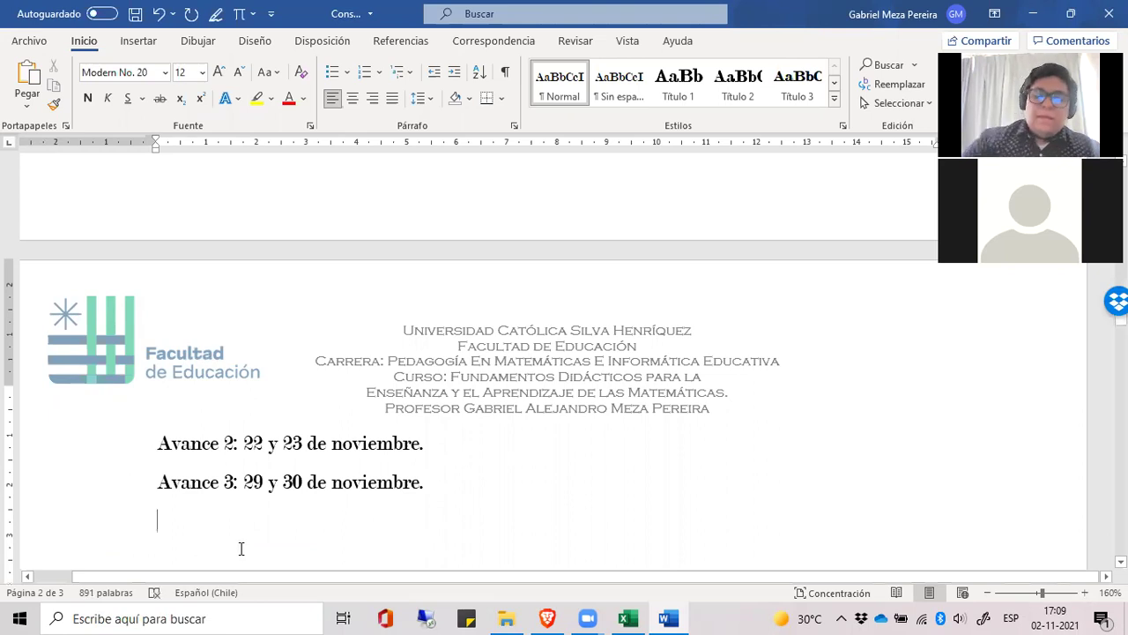
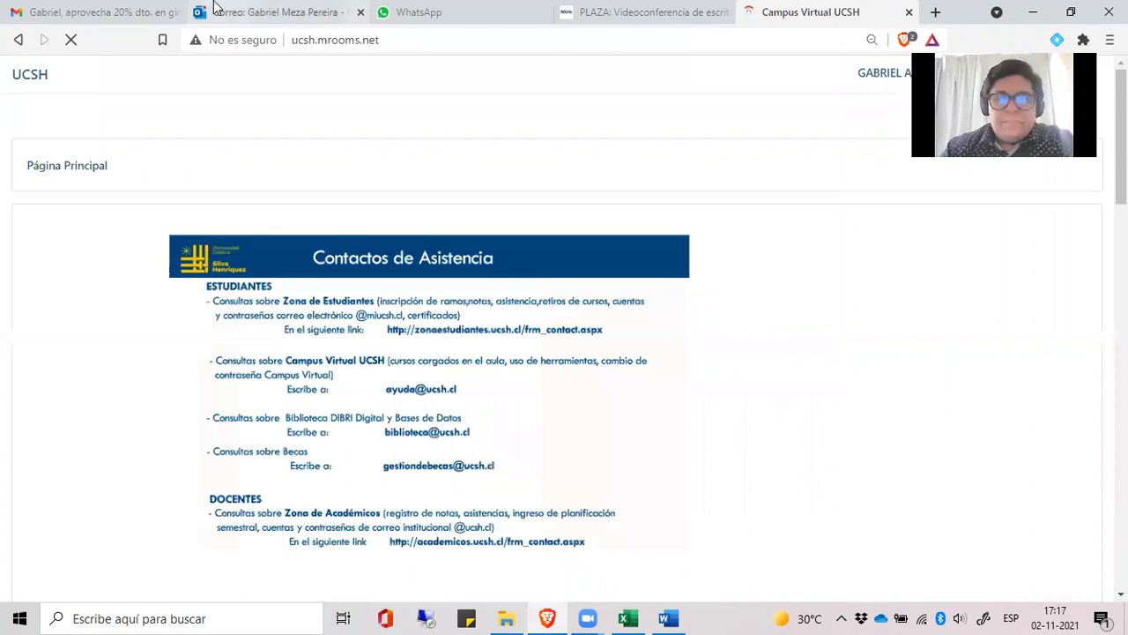
- Open the course "FUNDAMENTOS PARA LA ENSEÑANZA DE LAS MATEMÁTICAS Sección 1" from the Campus Virtual course list
scroll(344, 199, "down", 7)
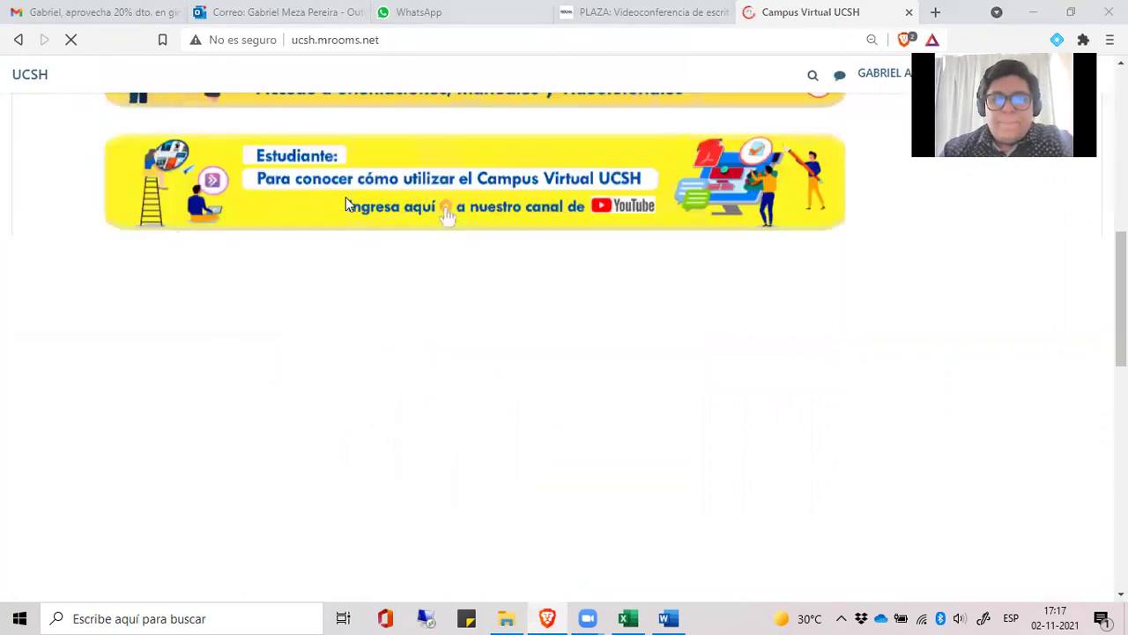
scroll(346, 203, "down", 5)
scroll(345, 201, "up", 5)
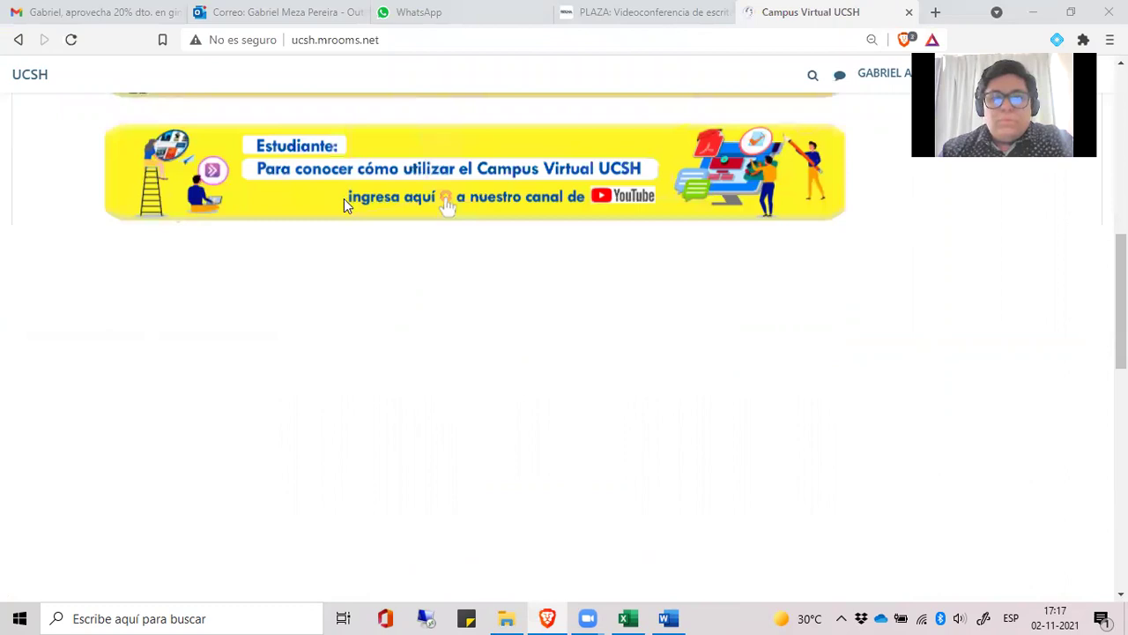
scroll(344, 199, "up", 5)
scroll(343, 221, "down", 10)
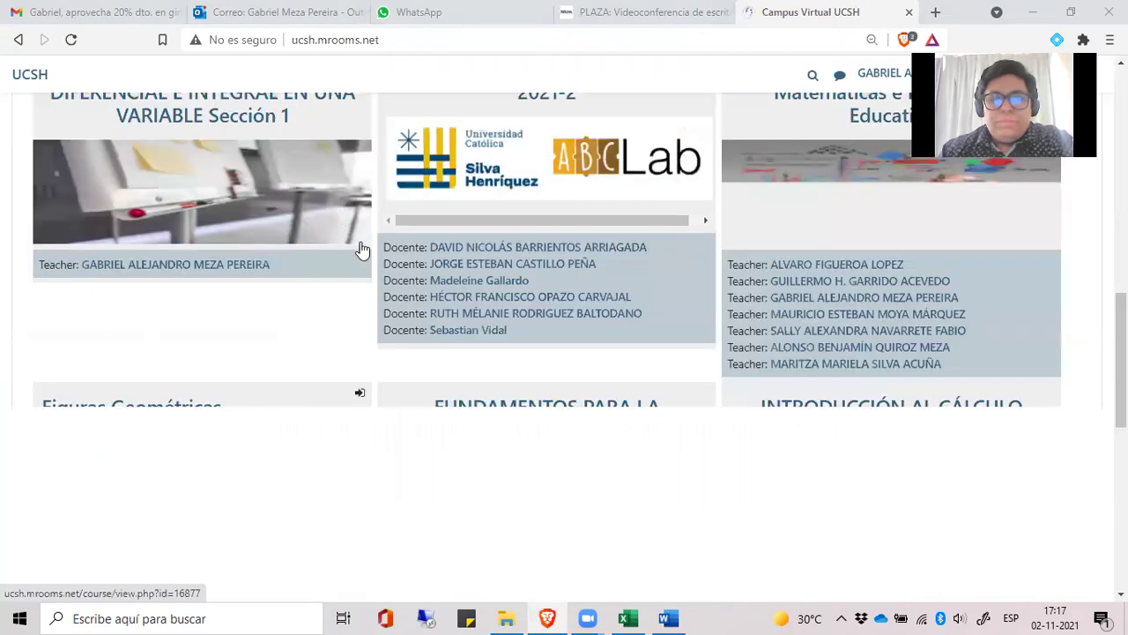
scroll(361, 251, "up", 4)
scroll(362, 251, "down", 3)
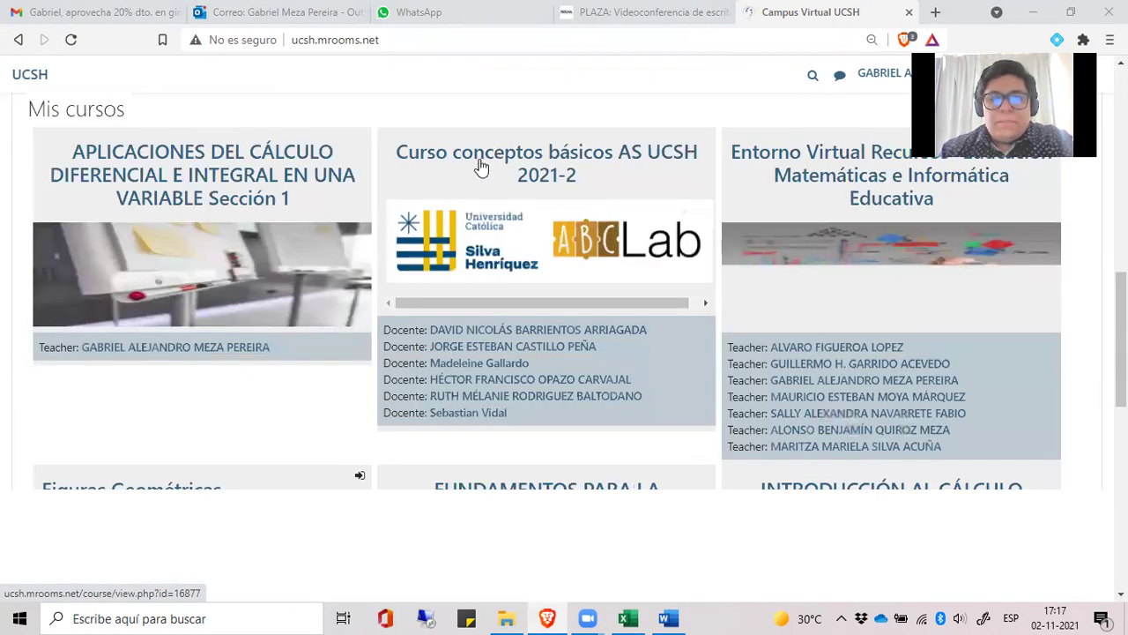
scroll(477, 181, "down", 4)
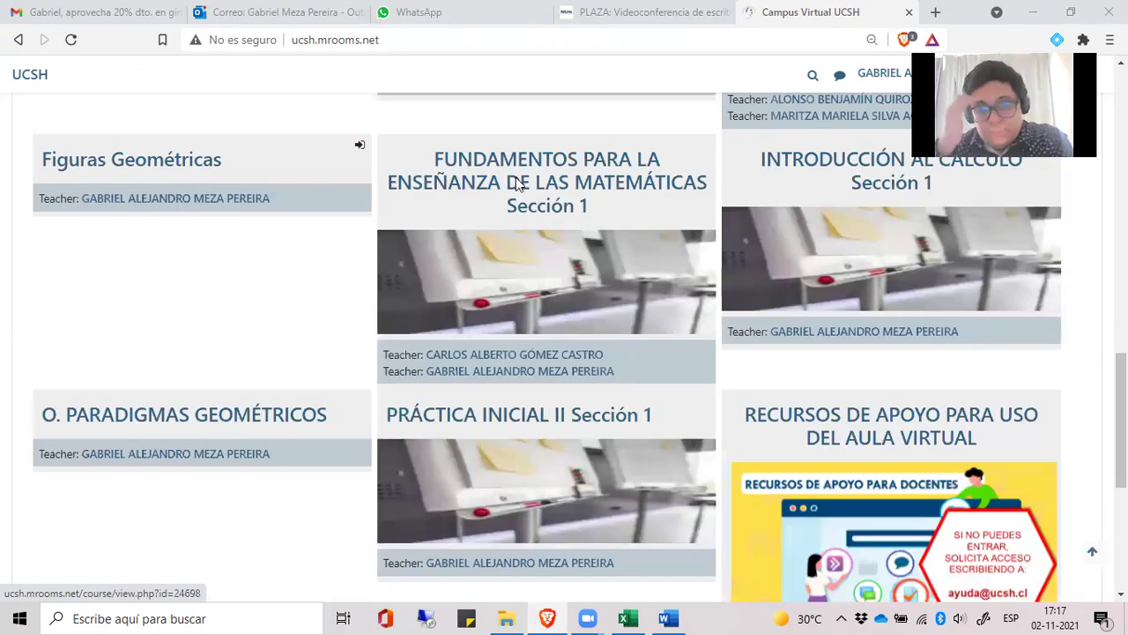
left_click(519, 185)
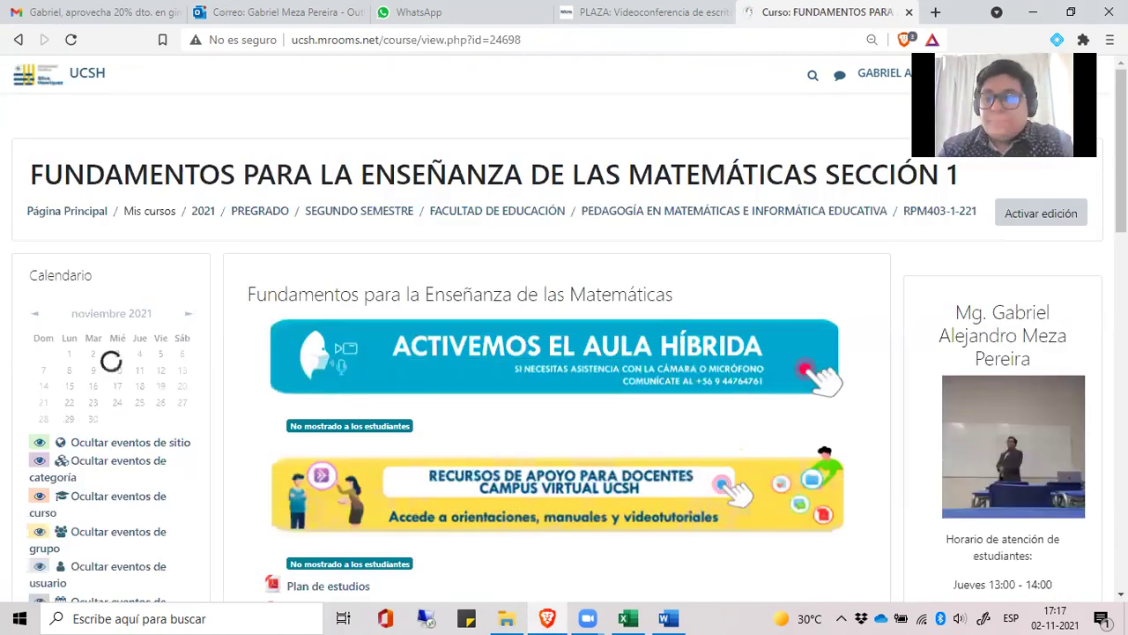
- Turn on editing for the course and add a new Tarea activity to the Evaluaciones section
left_click(1022, 217)
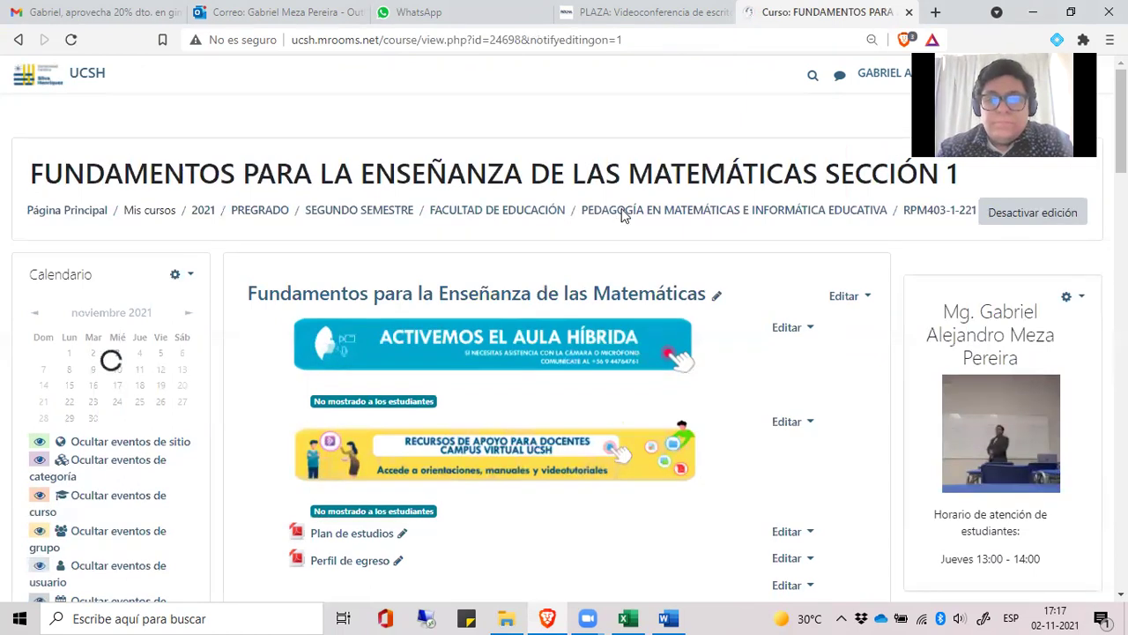
scroll(622, 216, "down", 10)
scroll(622, 216, "down", 5)
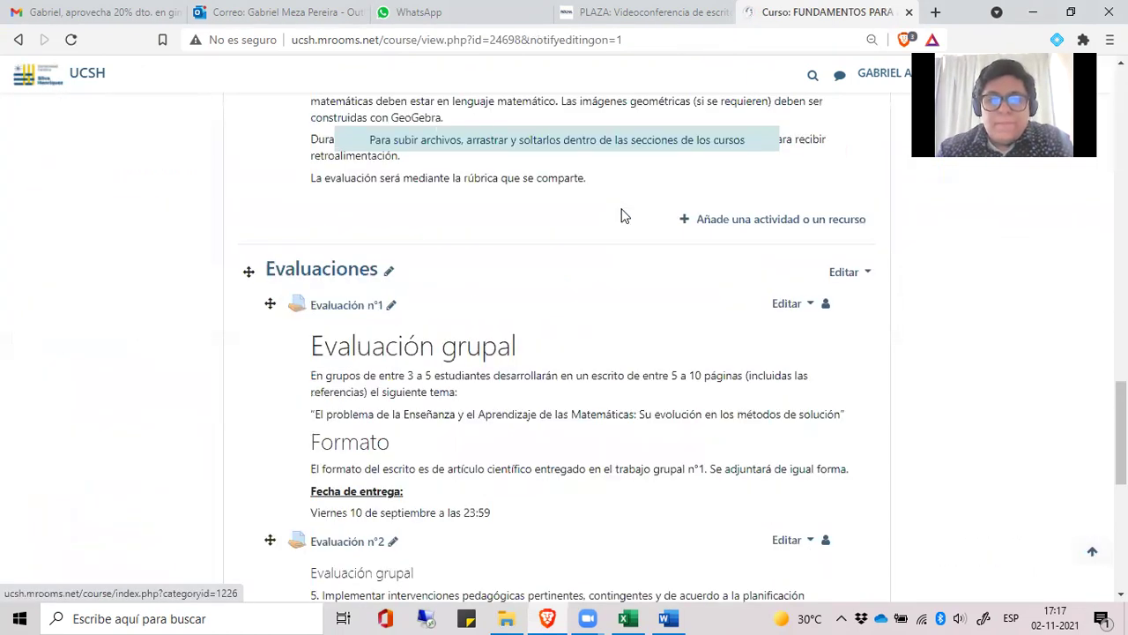
scroll(623, 211, "up", 1)
scroll(622, 208, "up", 3)
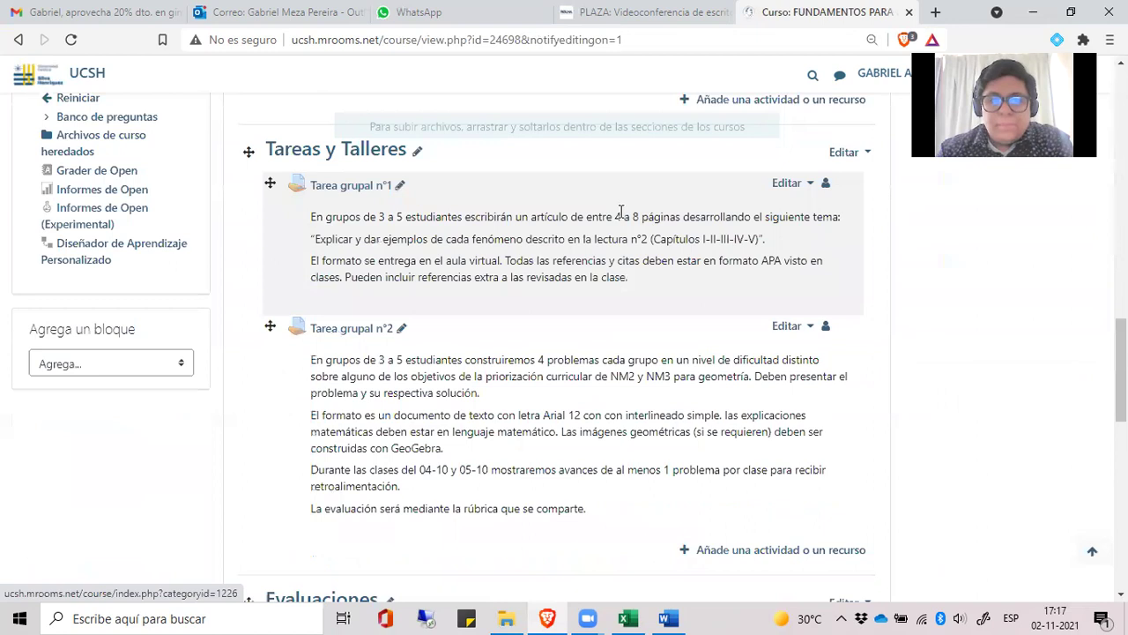
scroll(621, 212, "down", 5)
scroll(622, 211, "down", 5)
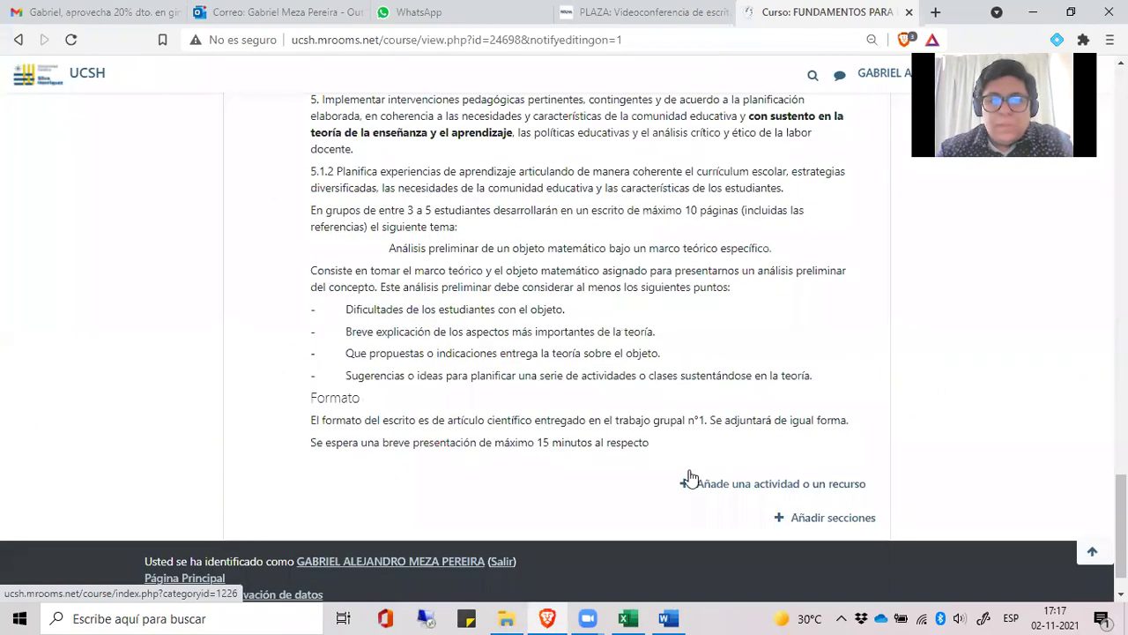
left_click(758, 488)
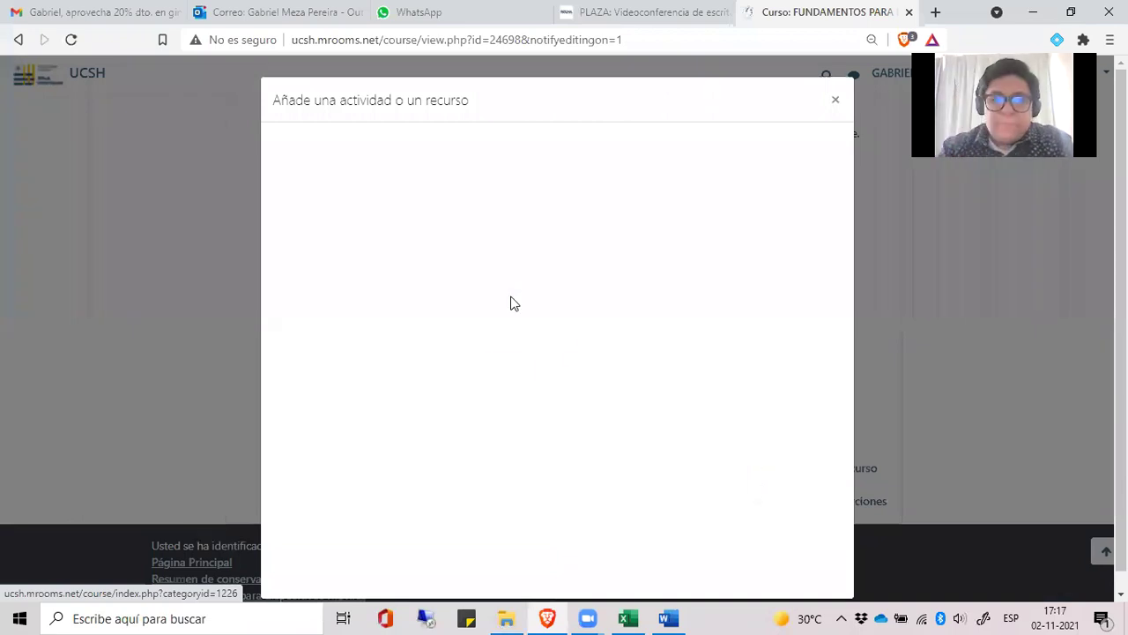
scroll(452, 412, "down", 2)
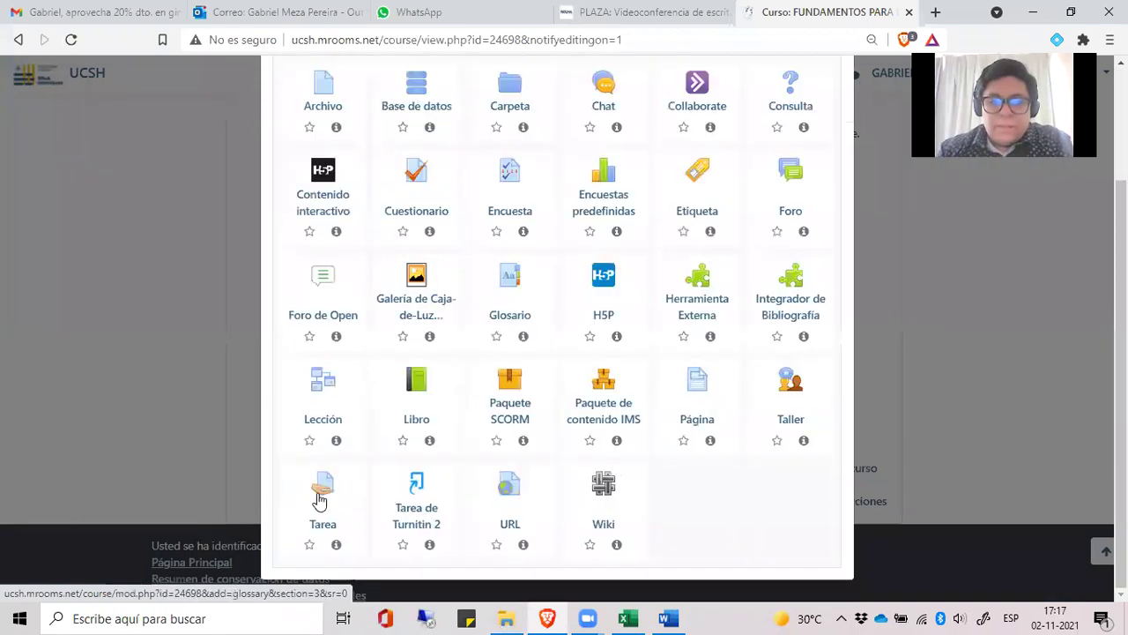
left_click(320, 495)
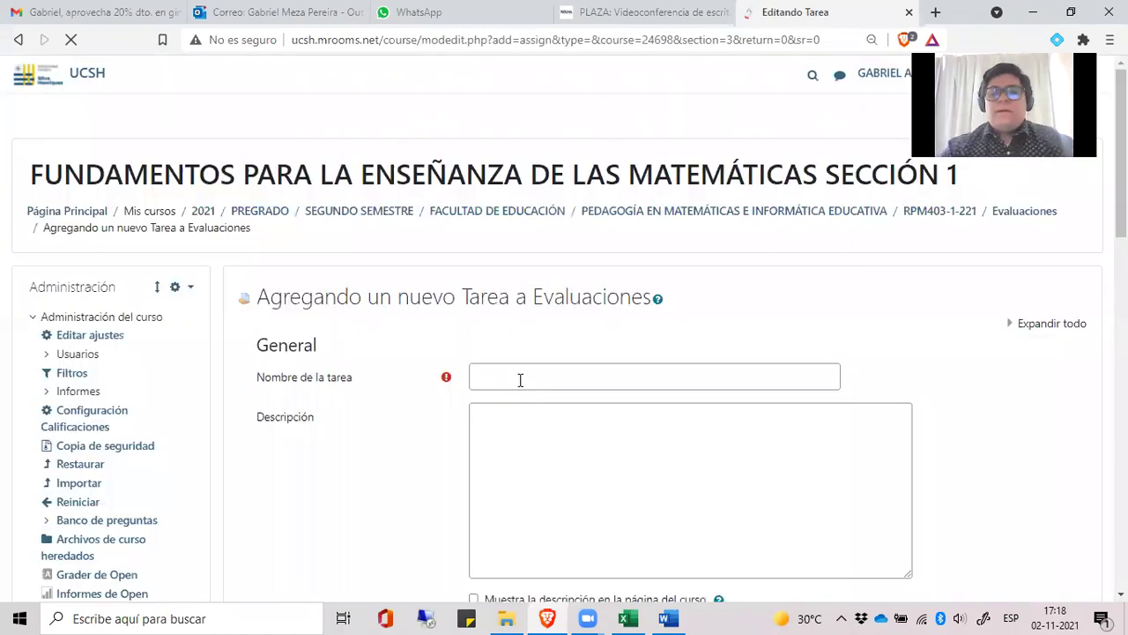
- Name the new task "Evaluación formativa"
left_click(520, 380)
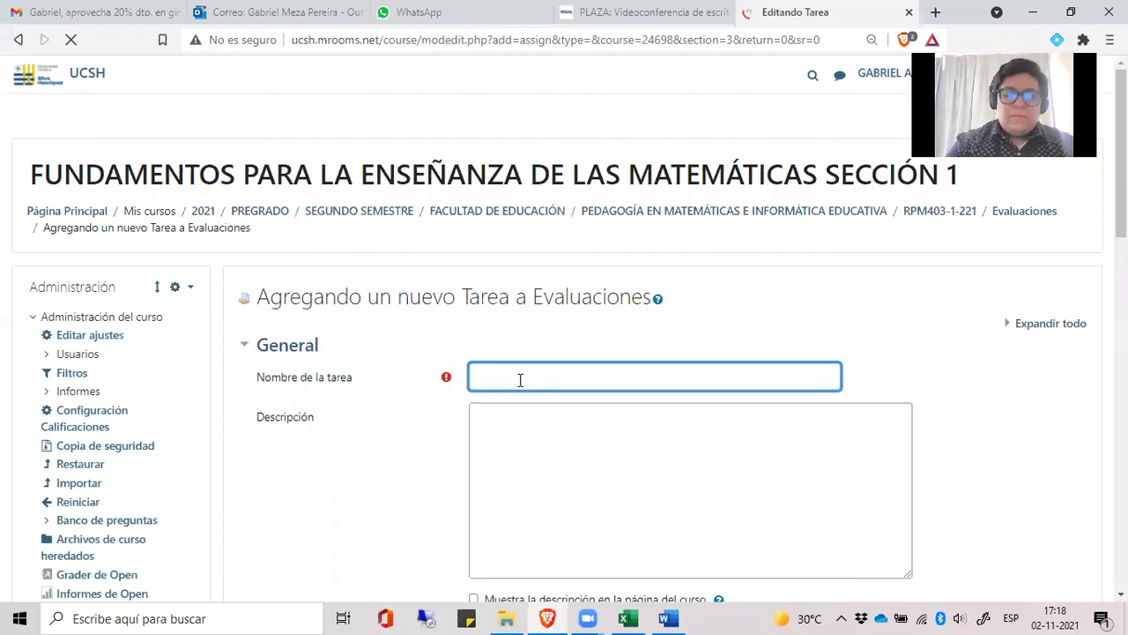
left_click(520, 380)
type("Evaluación formativa")
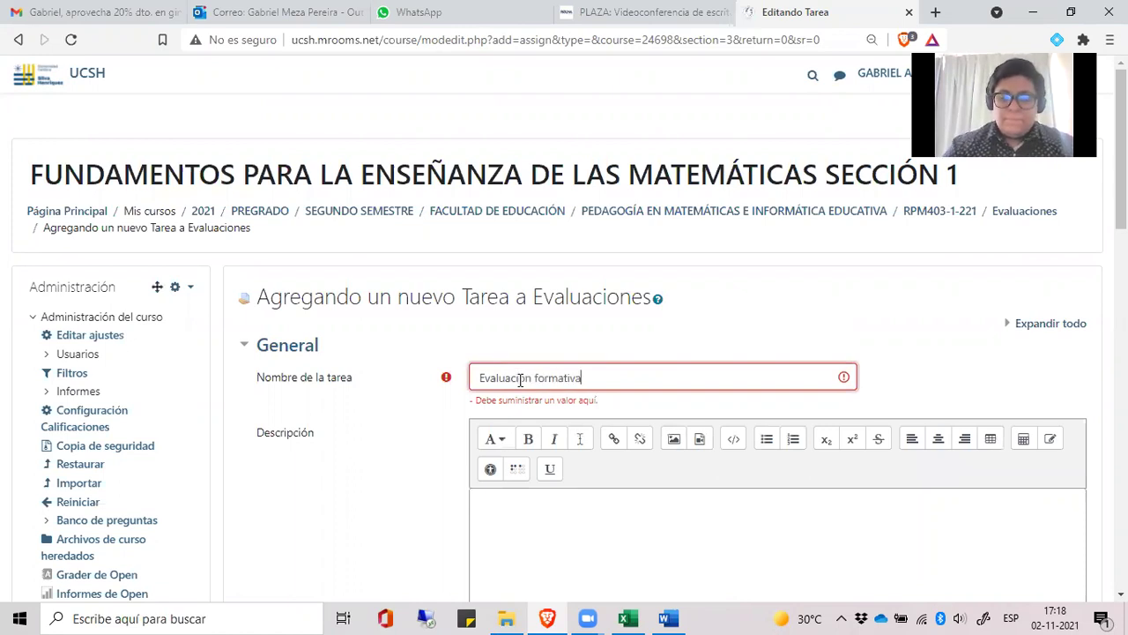
- Switch to Word and copy the instructions from the "Evaluación grupal" heading through the paragraph just before "Formato"
scroll(547, 411, "down", 2)
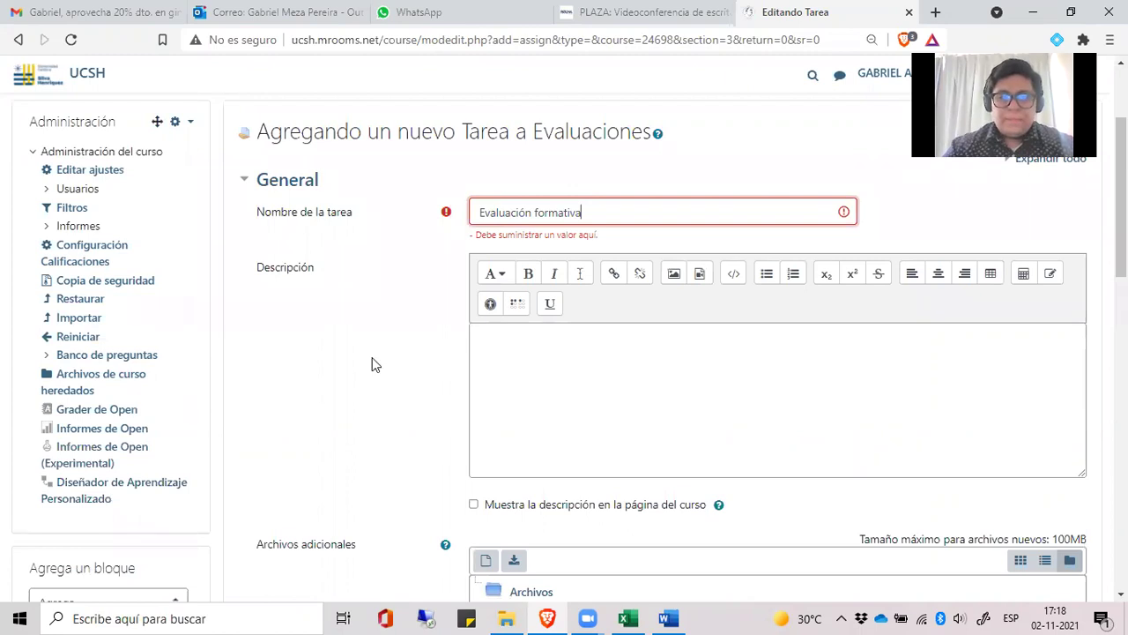
key("alt+Tab")
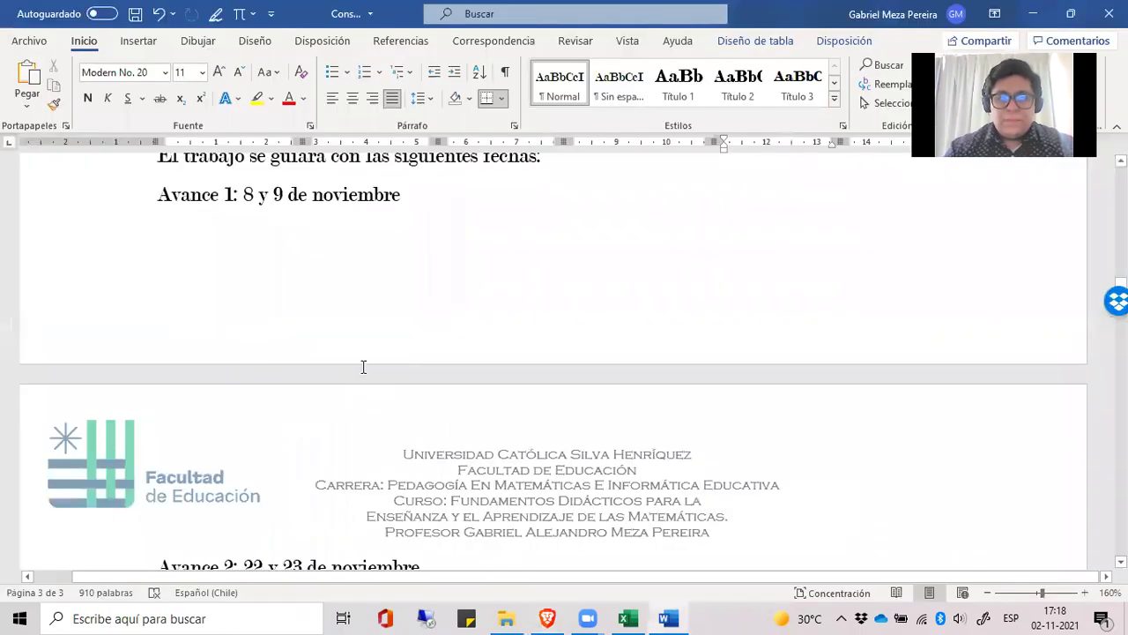
scroll(363, 367, "up", 10)
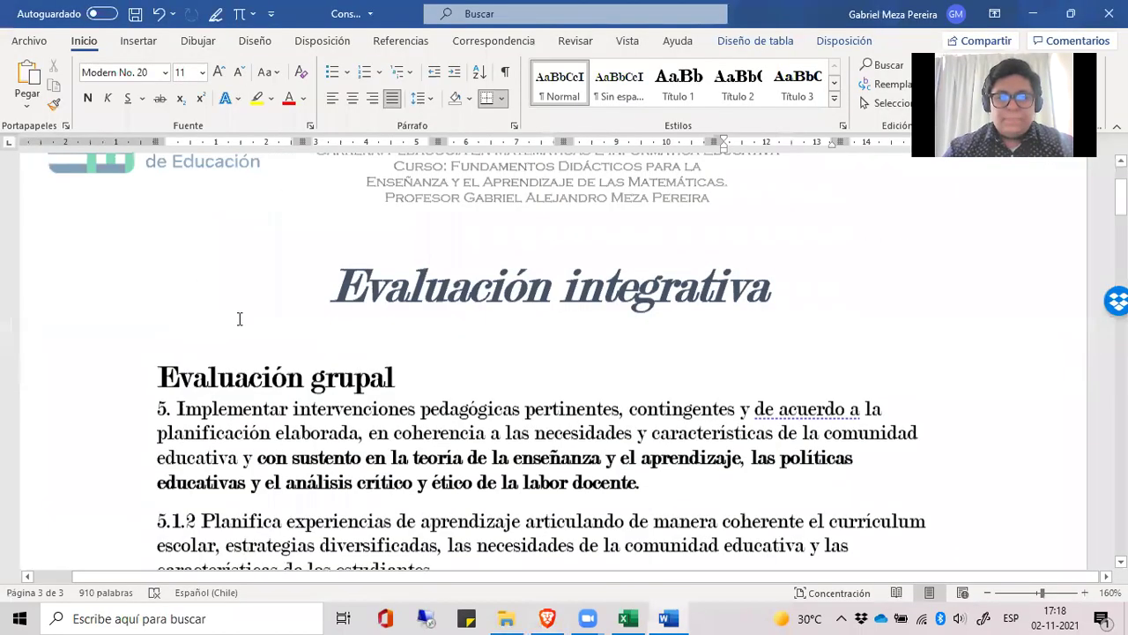
scroll(239, 318, "down", 3)
scroll(240, 351, "down", 4)
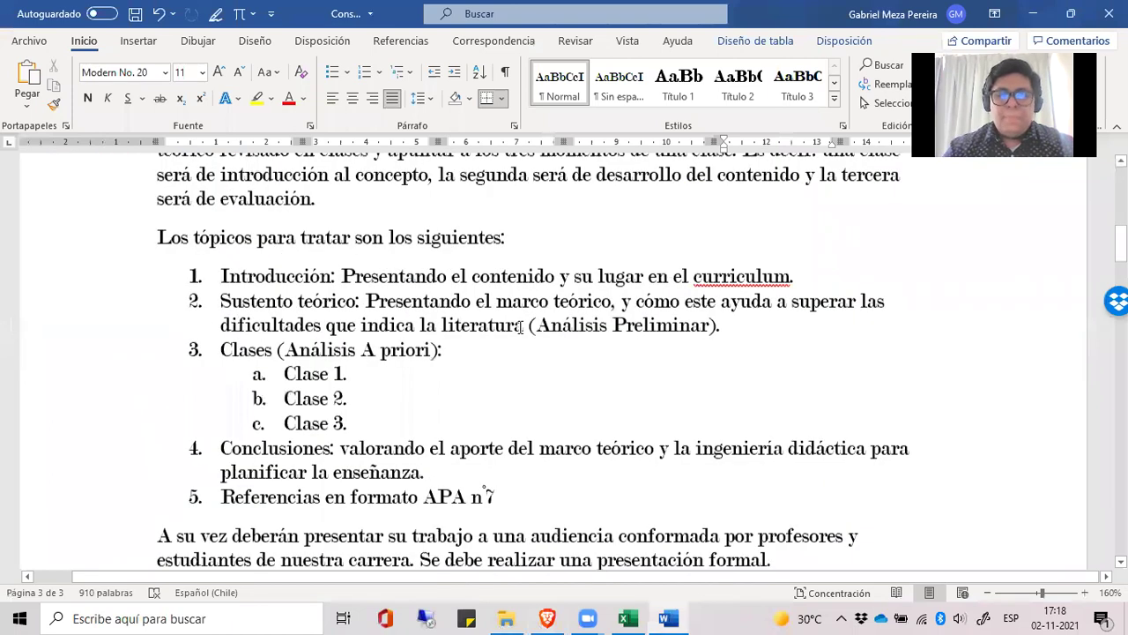
scroll(520, 326, "down", 4)
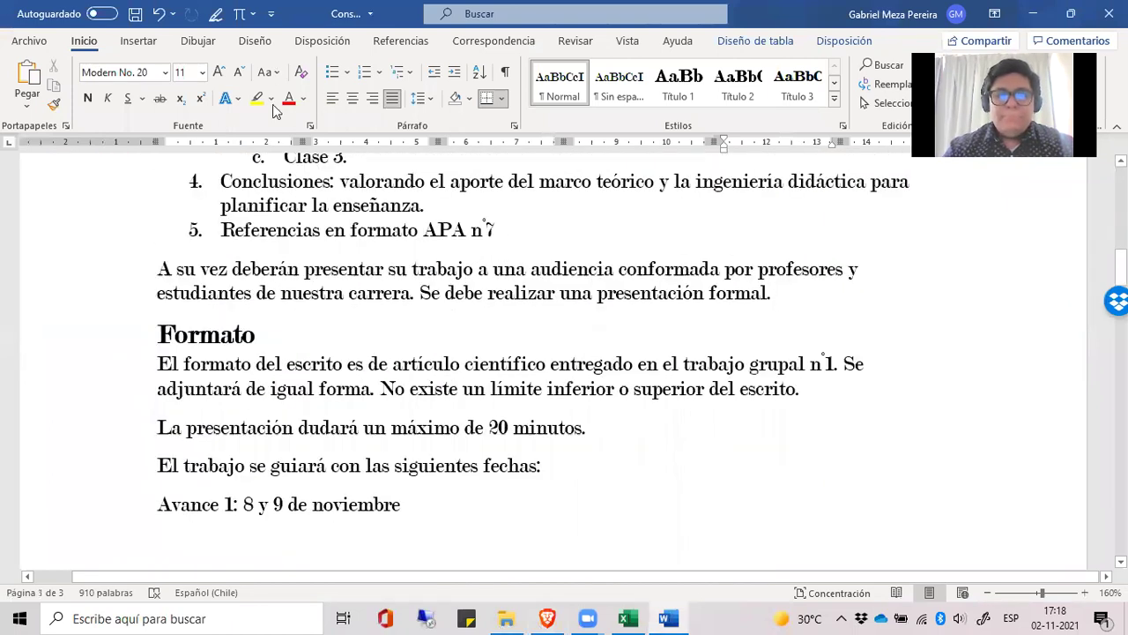
key("ctrl+a")
scroll(212, 498, "up", 1)
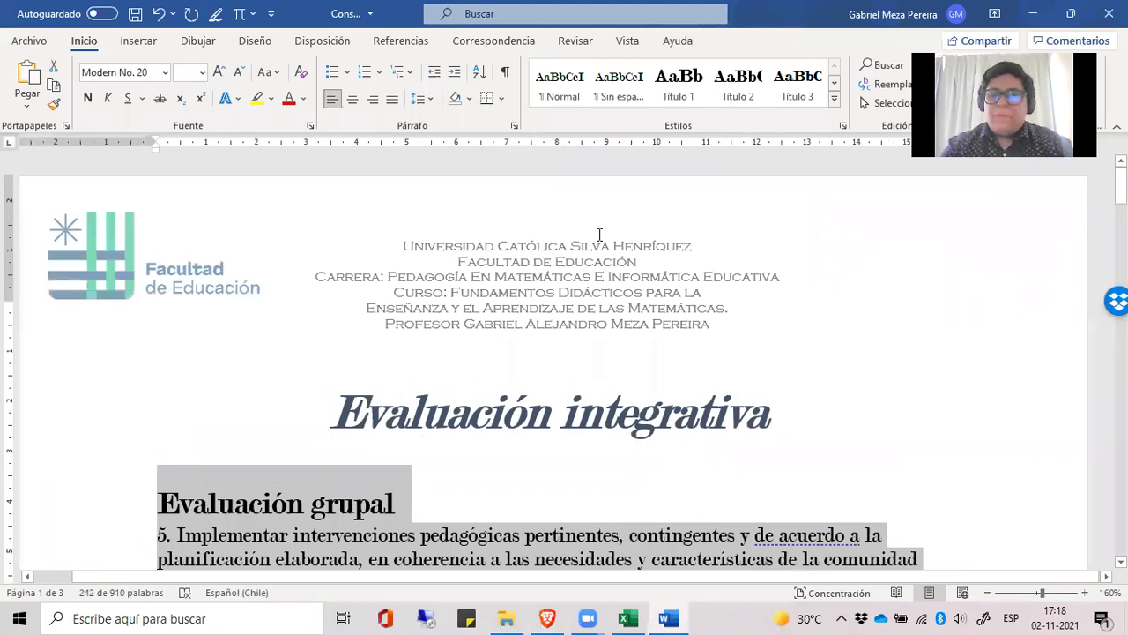
- Return to the browser and rename the task "Evaluación Integrativa"
key("alt+Tab")
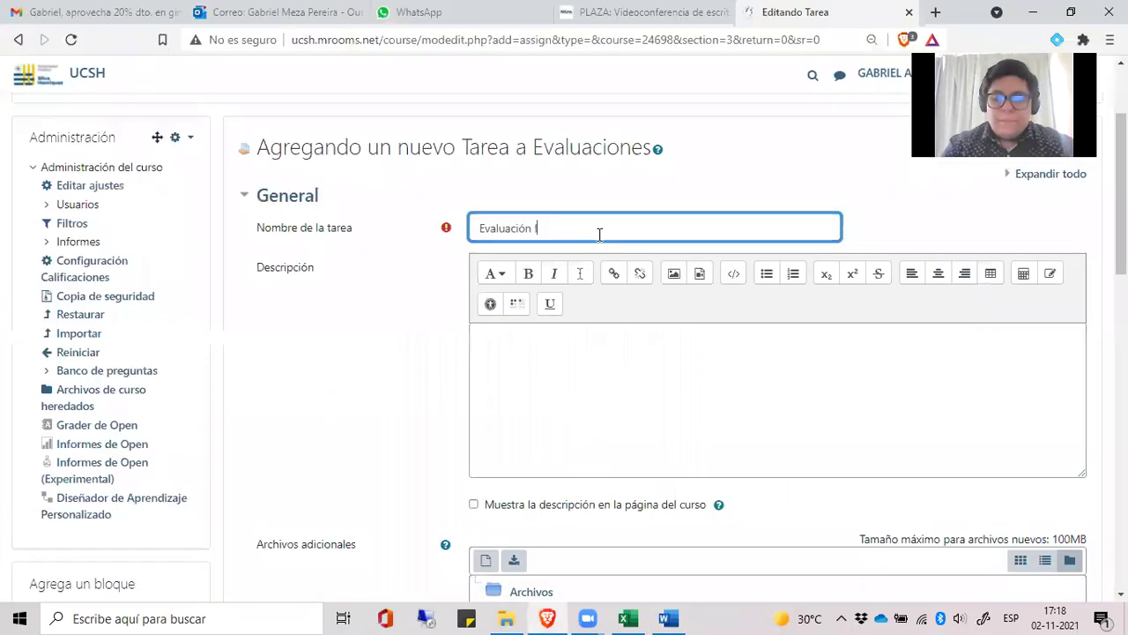
type("ntegrativa")
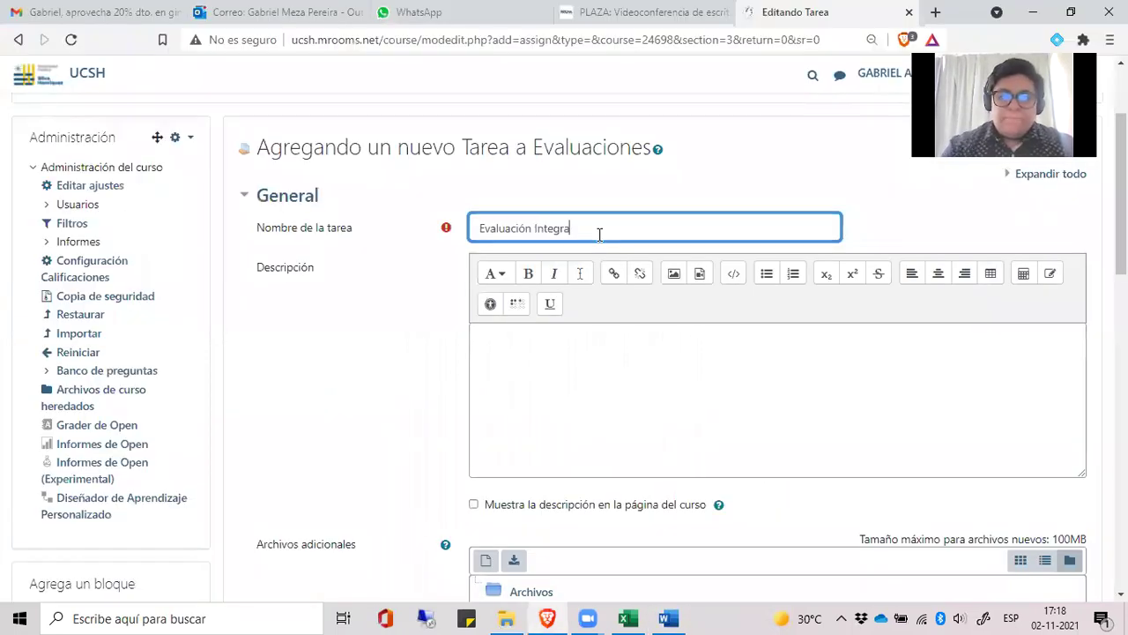
- Paste the copied instructions into the task's description and enable showing the description on the course page
left_click(573, 360)
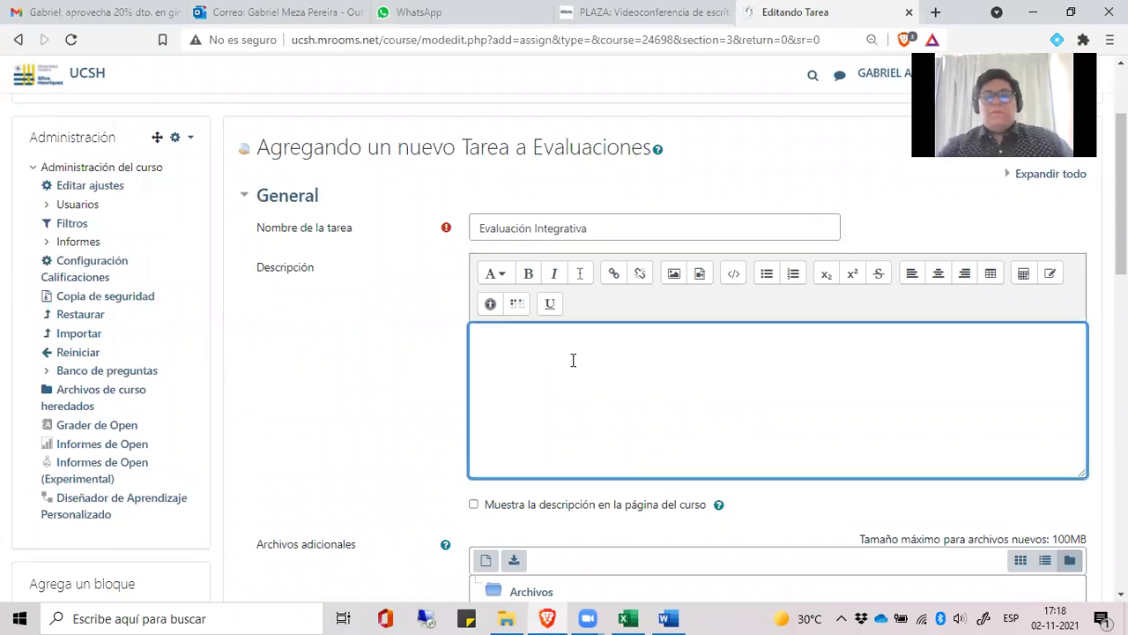
key("ctrl+v")
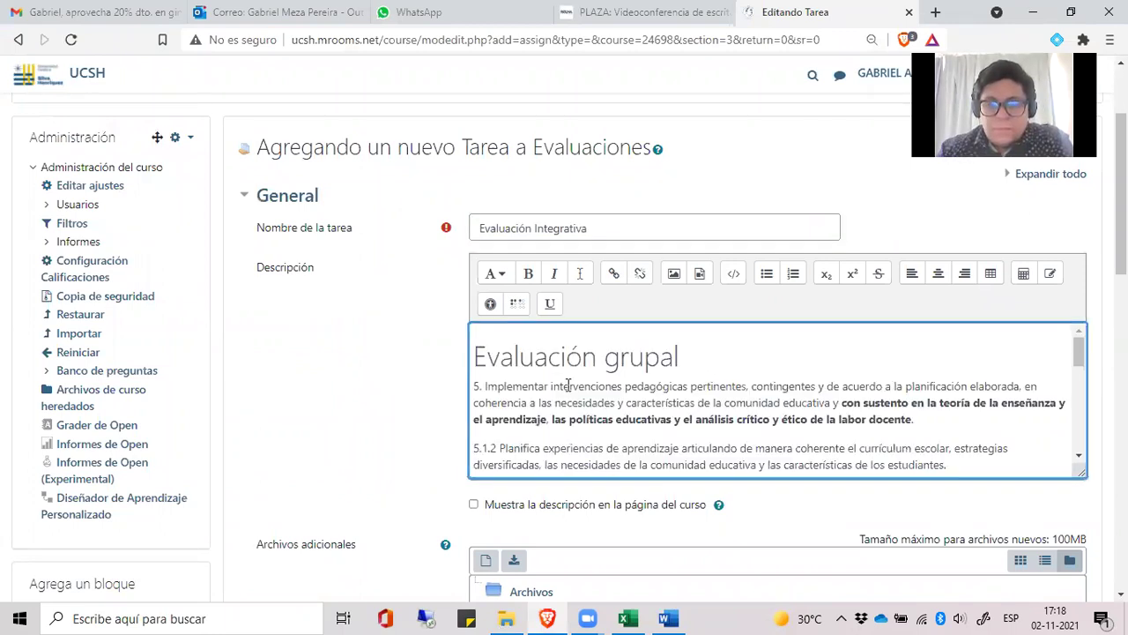
scroll(569, 385, "down", 3)
scroll(569, 386, "down", 3)
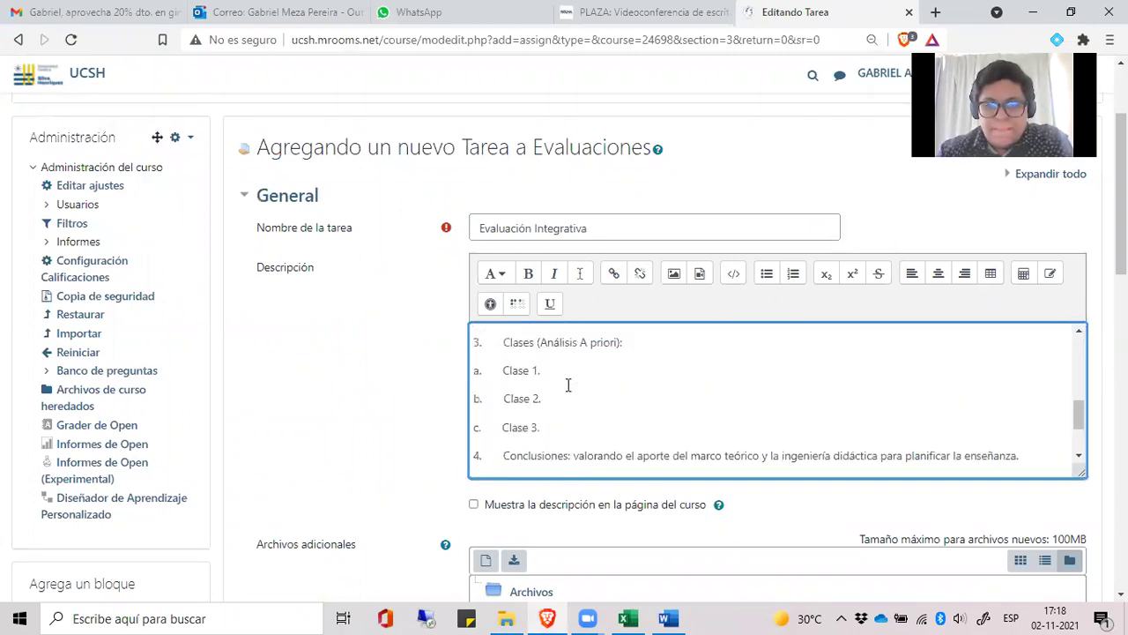
scroll(569, 386, "down", 5)
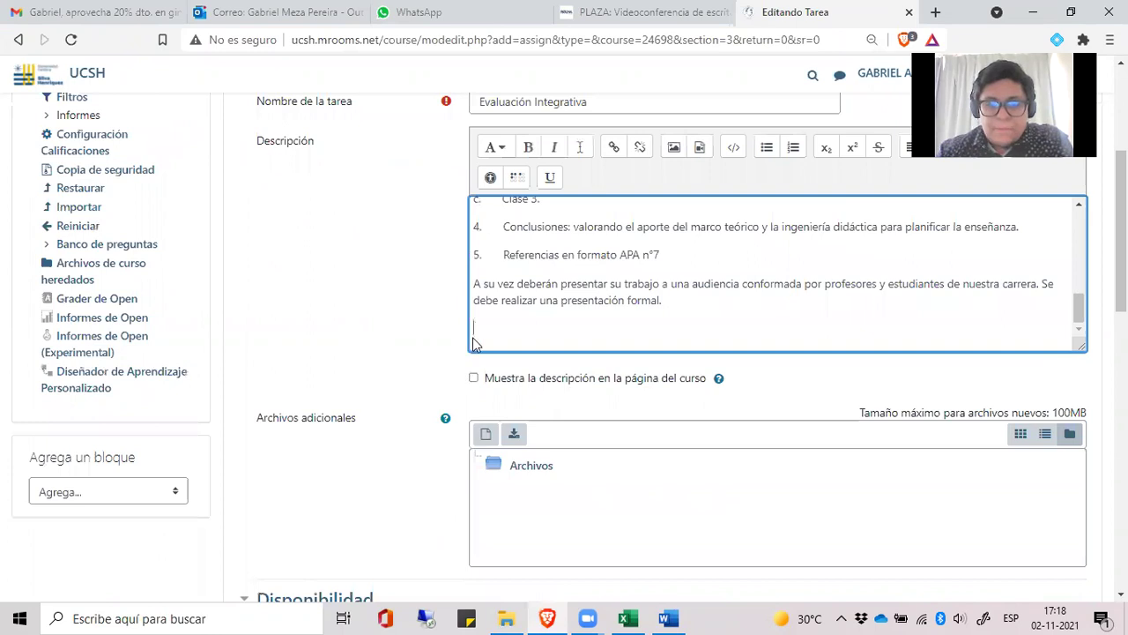
scroll(476, 343, "down", 1)
key("Tab")
key("space")
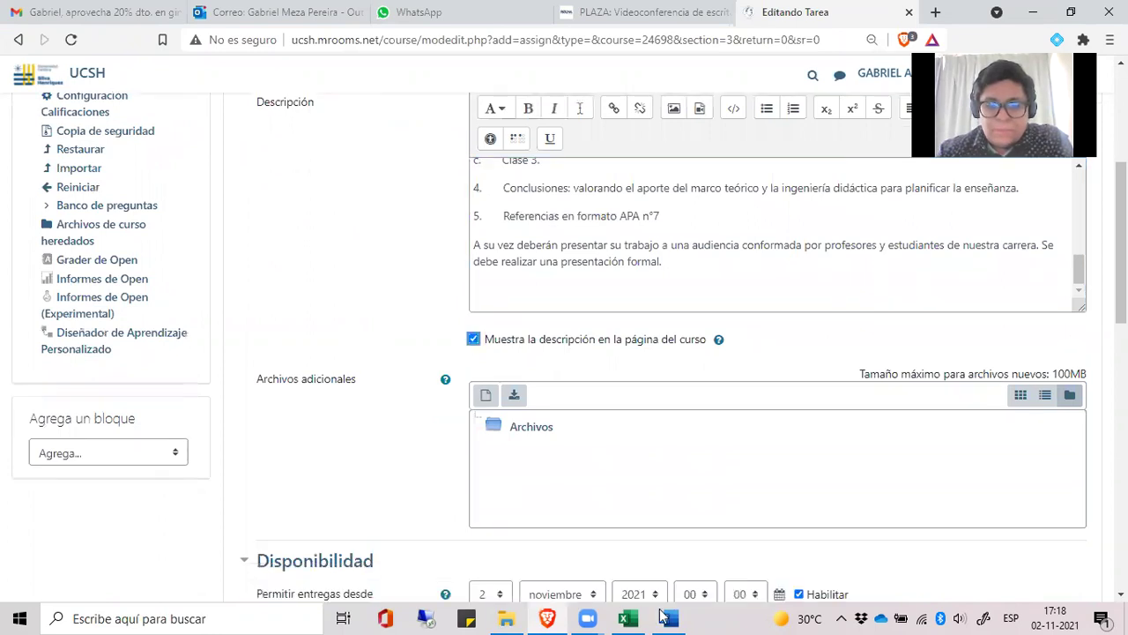
- Attach Consiga_Ev_3_FEM and Plantilla_Artículo_Científico_Trabajo_Final_FEM from the Evaluación 3 folder, plus REFERENCIAS_APA from its parent folder, as additional files
left_click(505, 618)
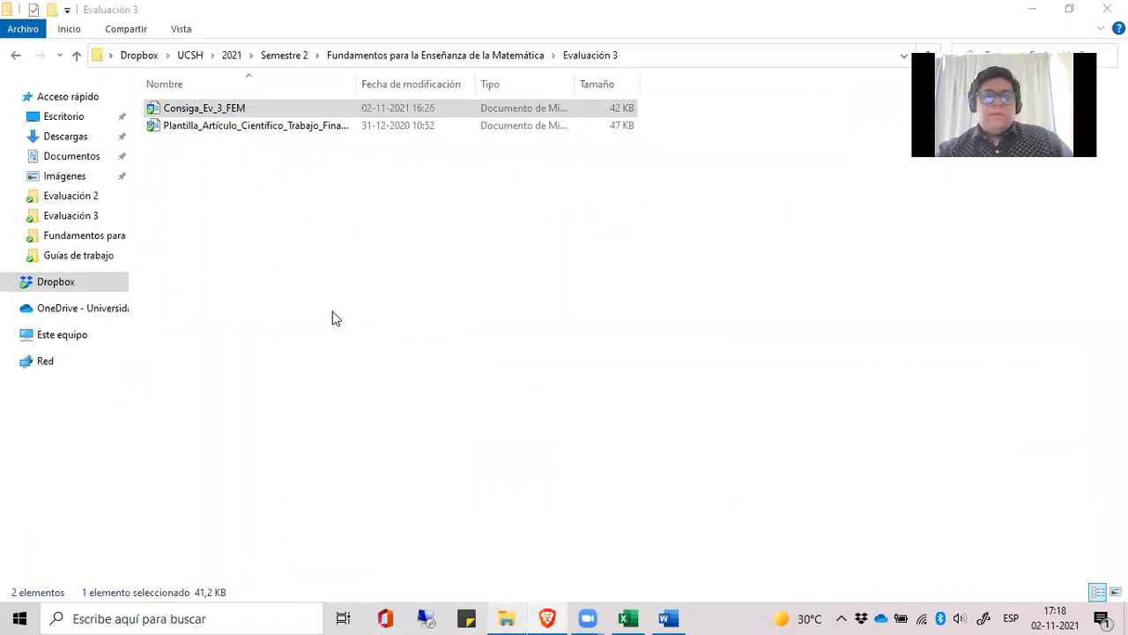
key("Return")
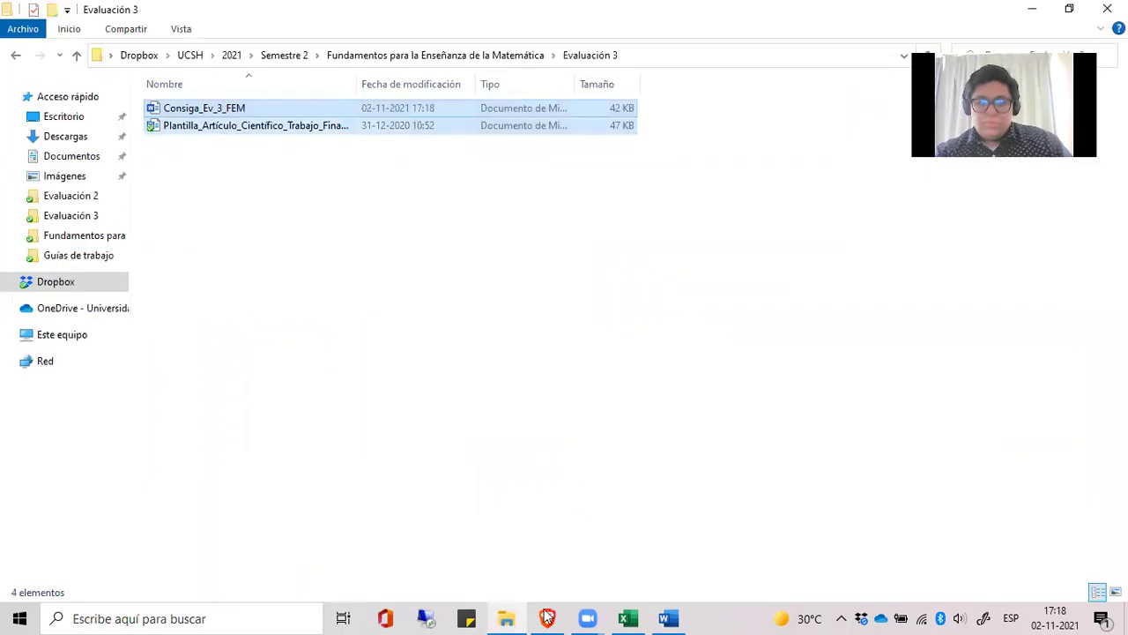
left_click_drag(548, 617, 645, 459)
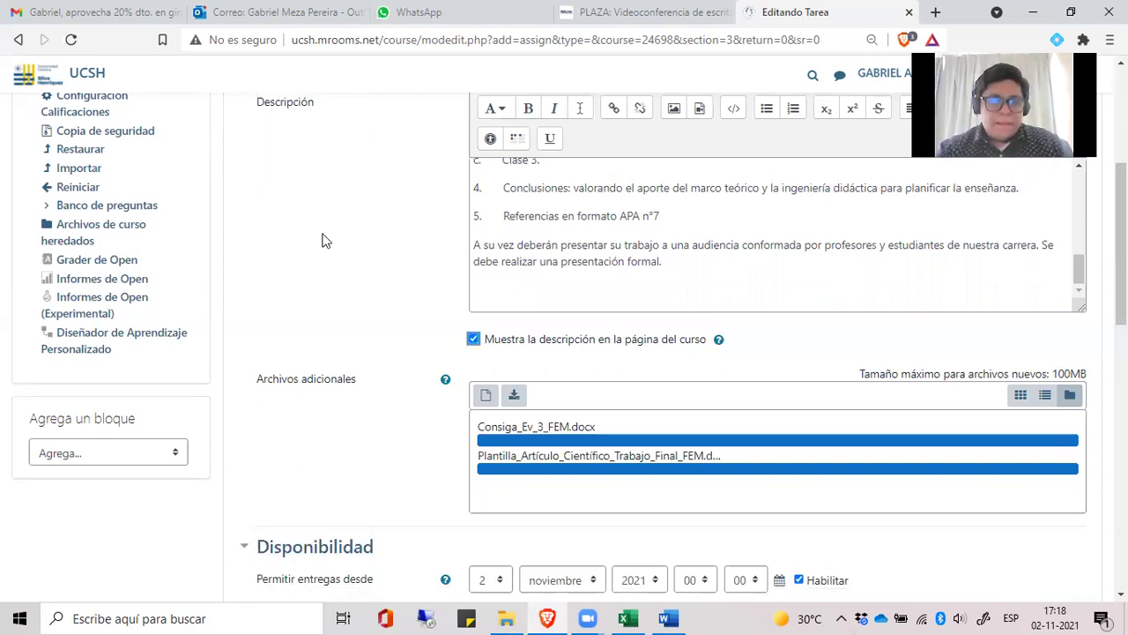
key("alt+Tab")
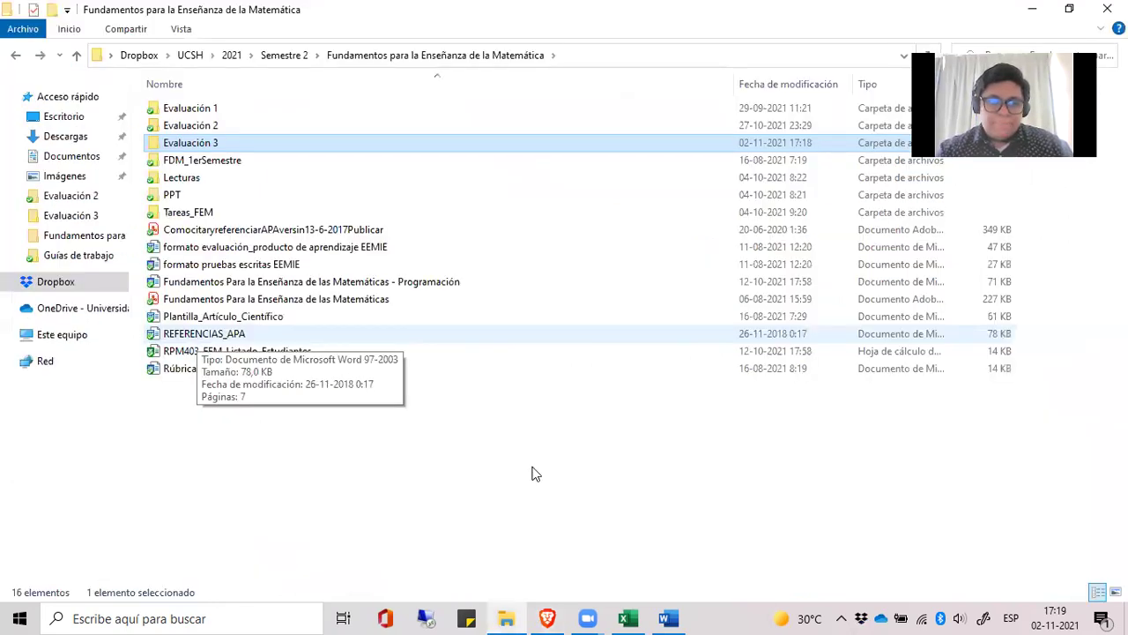
left_click_drag(553, 616, 577, 476)
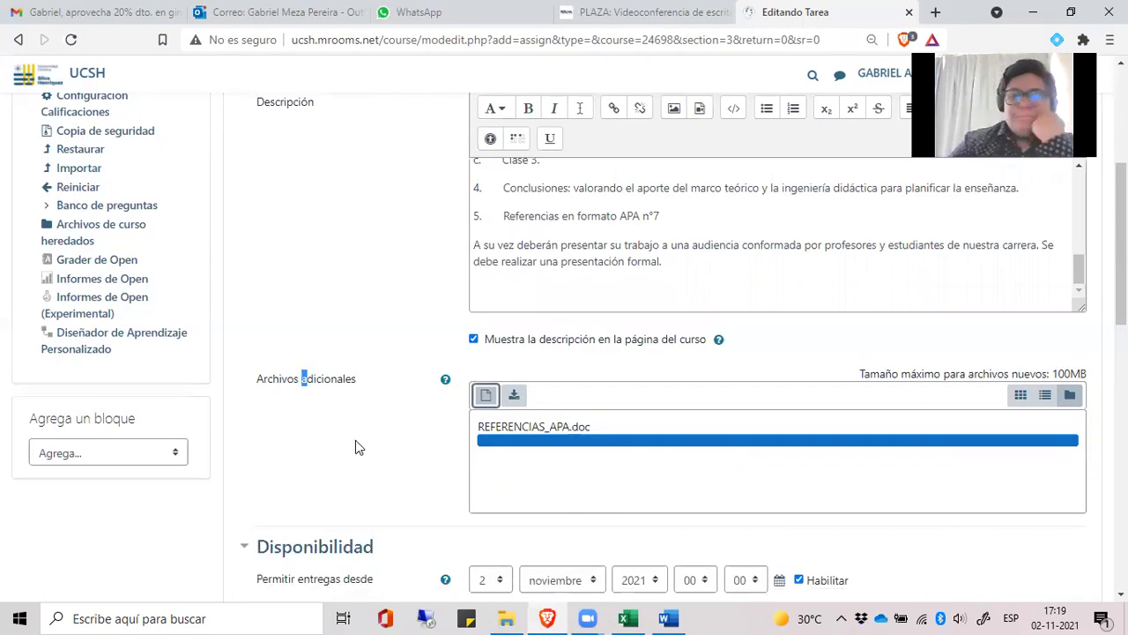
- Set the task's due date to 3 diciembre 2021 at 23:59 and disable the grading reminder
scroll(467, 376, "down", 3)
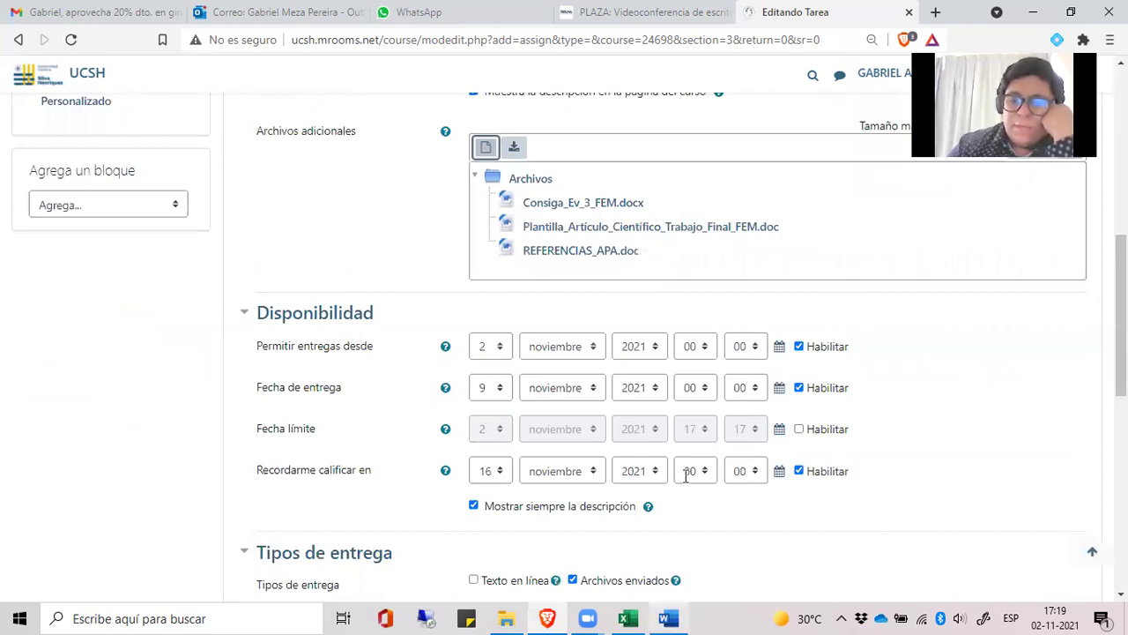
key("alt+Tab")
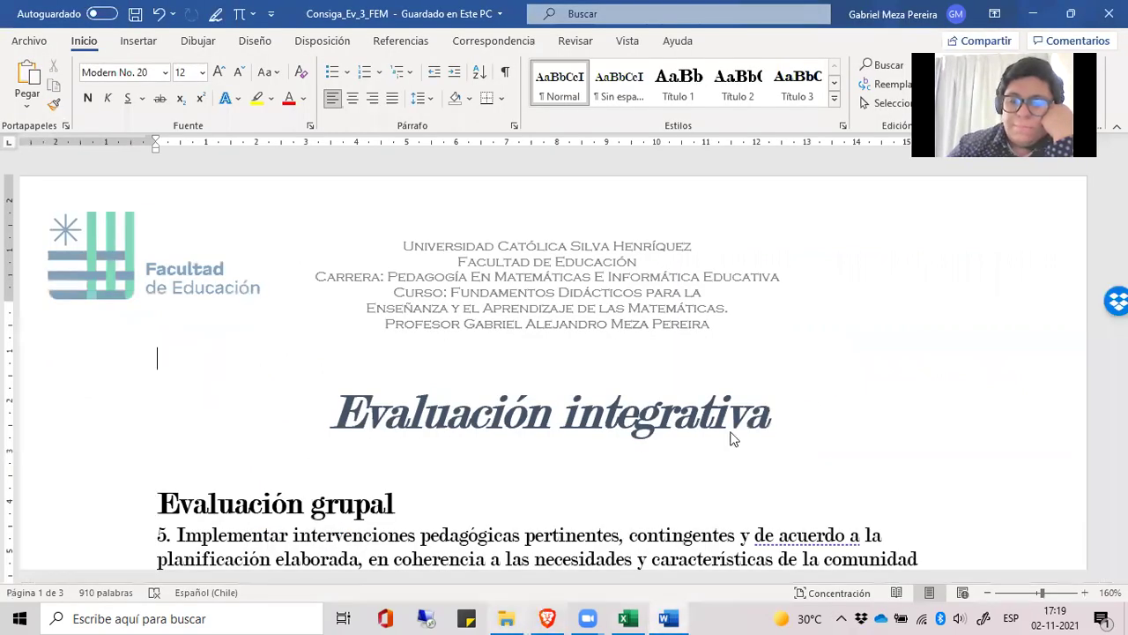
key("alt+Tab")
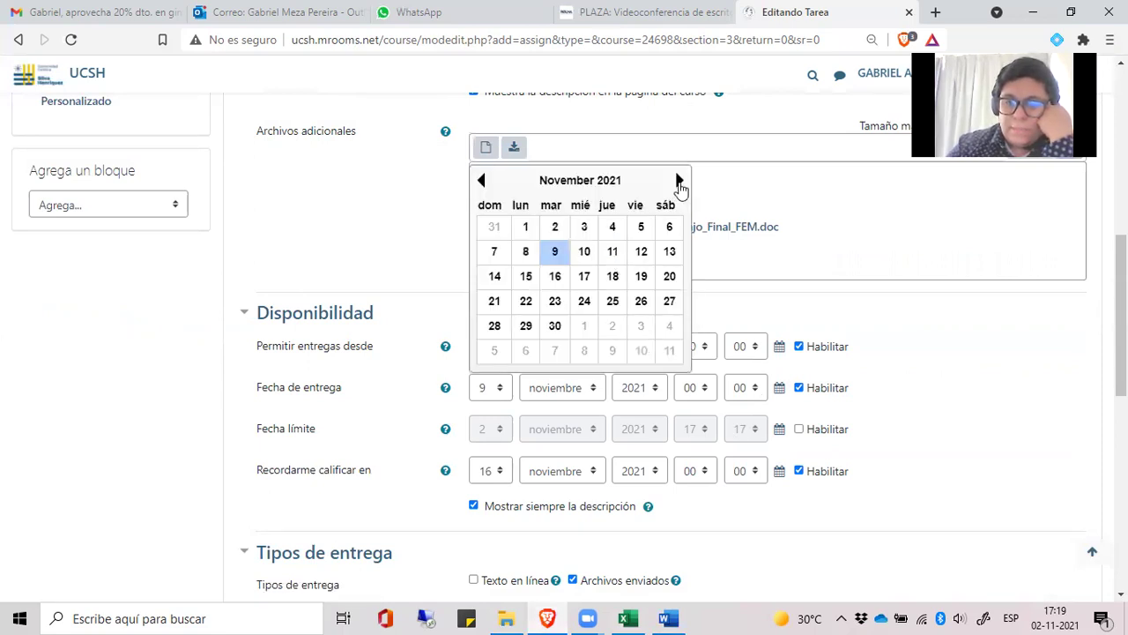
left_click(680, 180)
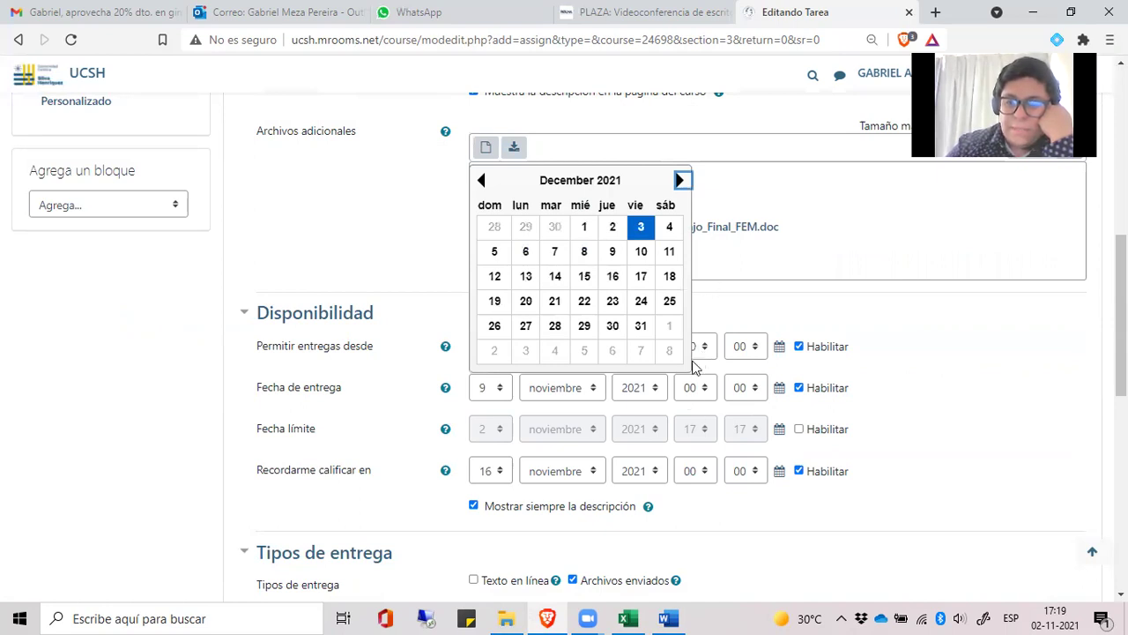
left_click(696, 388)
key("Return")
left_click(745, 388)
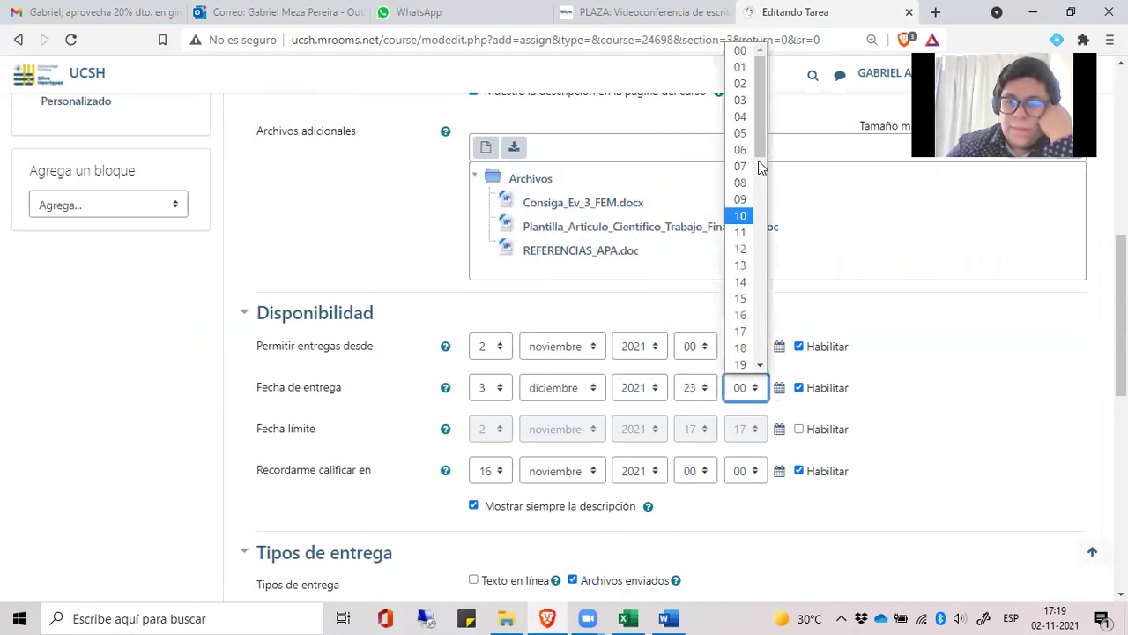
key("End")
key("Return")
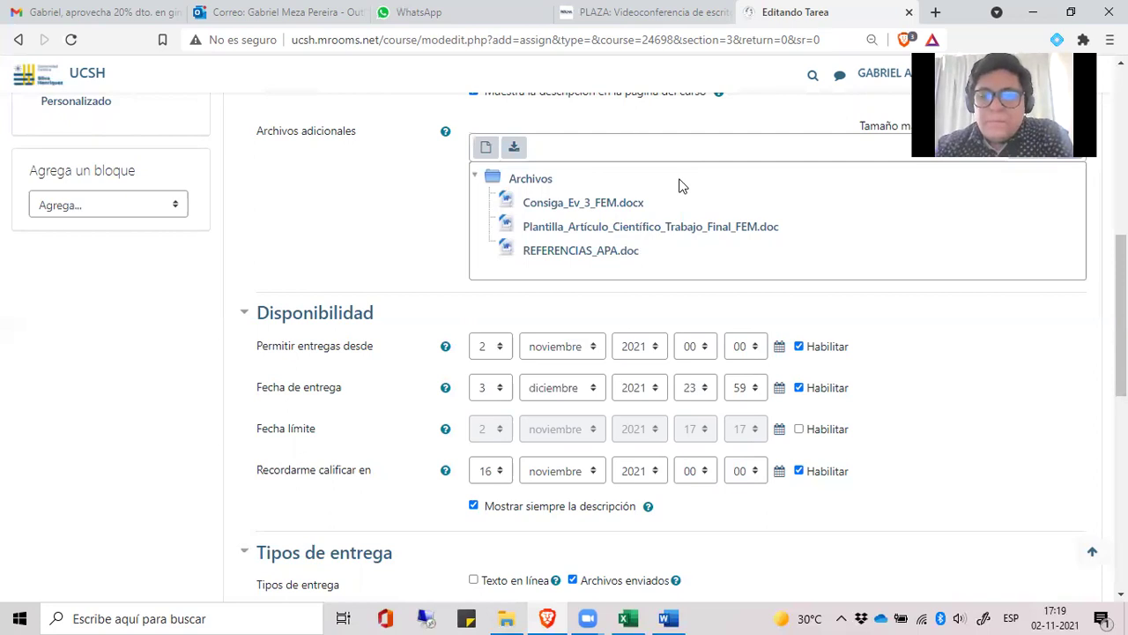
scroll(641, 331, "down", 1)
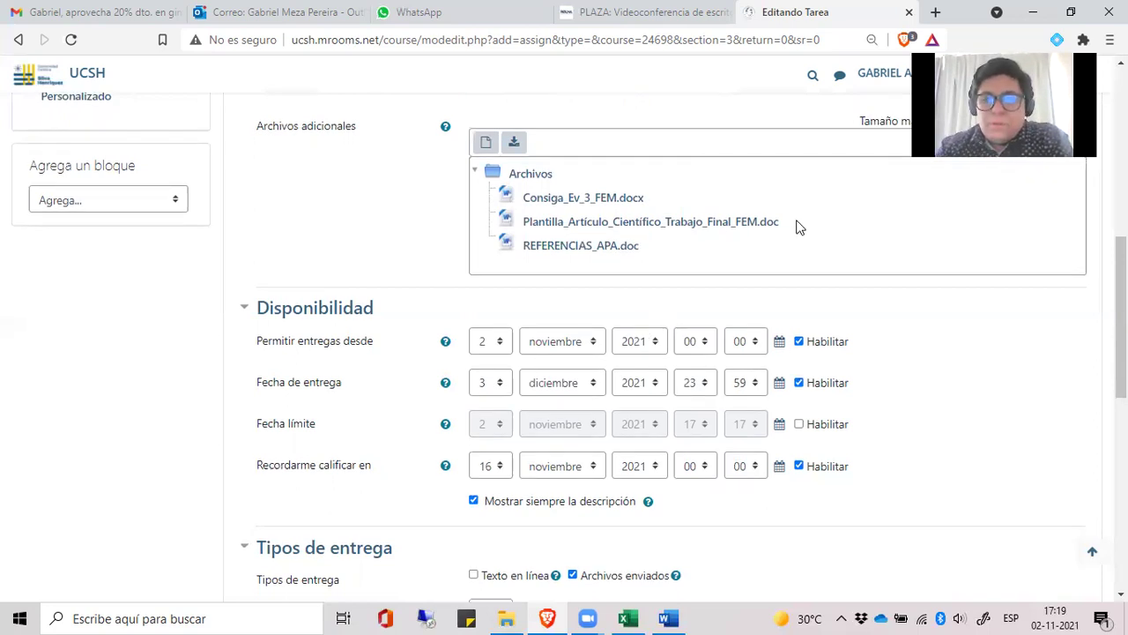
scroll(743, 303, "down", 3)
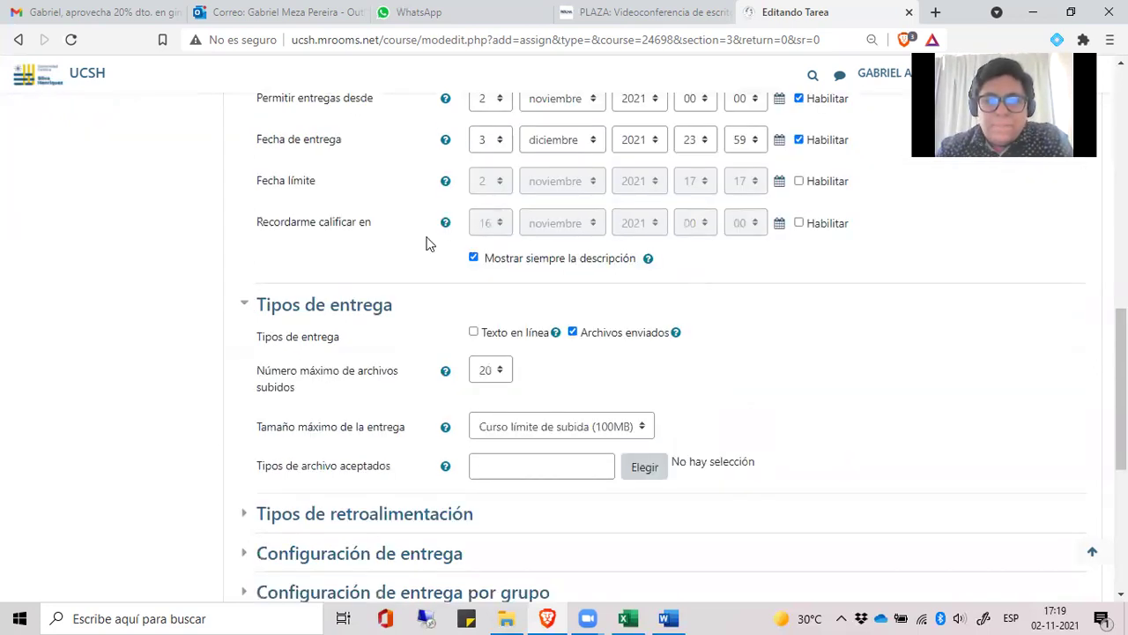
- Set the task's maximum score to 40 points and its grading method to Rúbrica
scroll(429, 243, "down", 2)
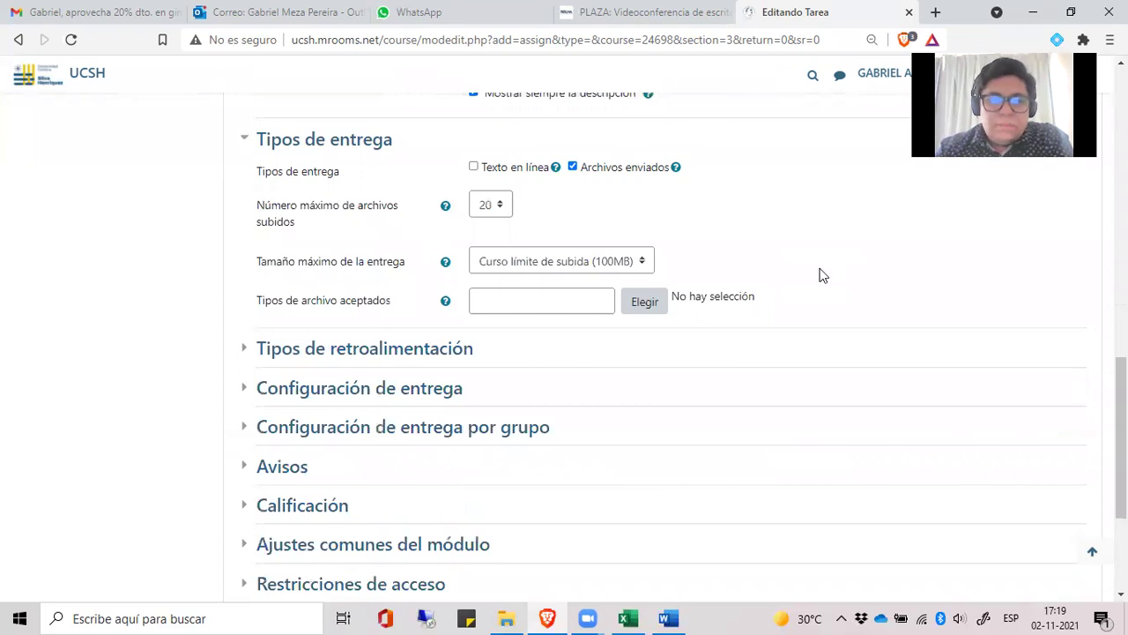
scroll(261, 202, "down", 3)
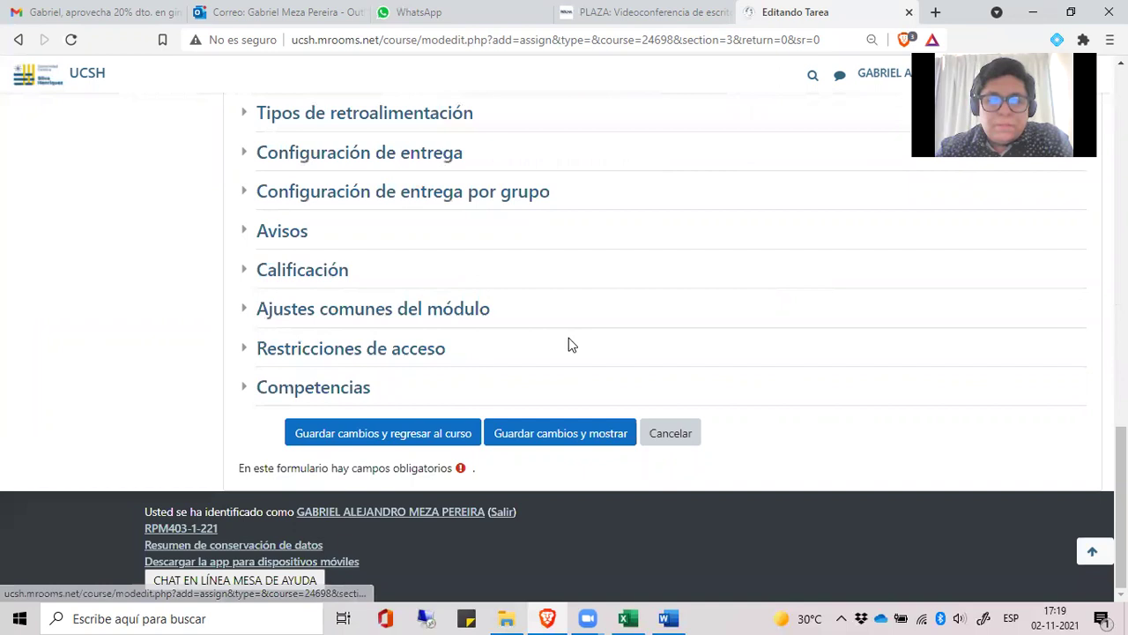
key("Tab")
key("Tab")
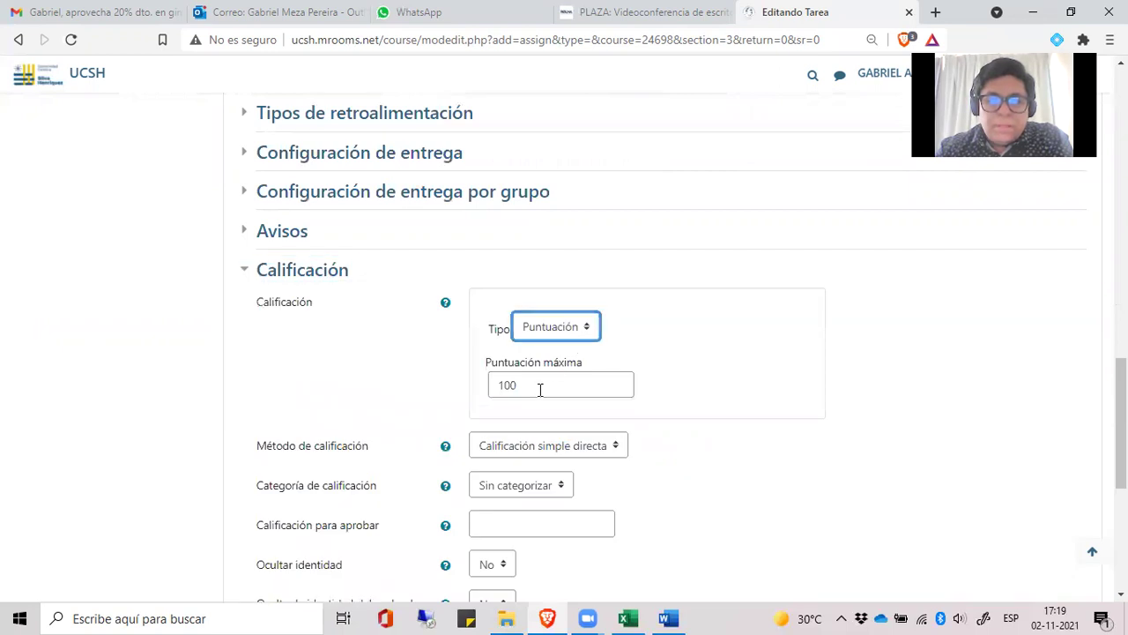
key("Tab")
type("44")
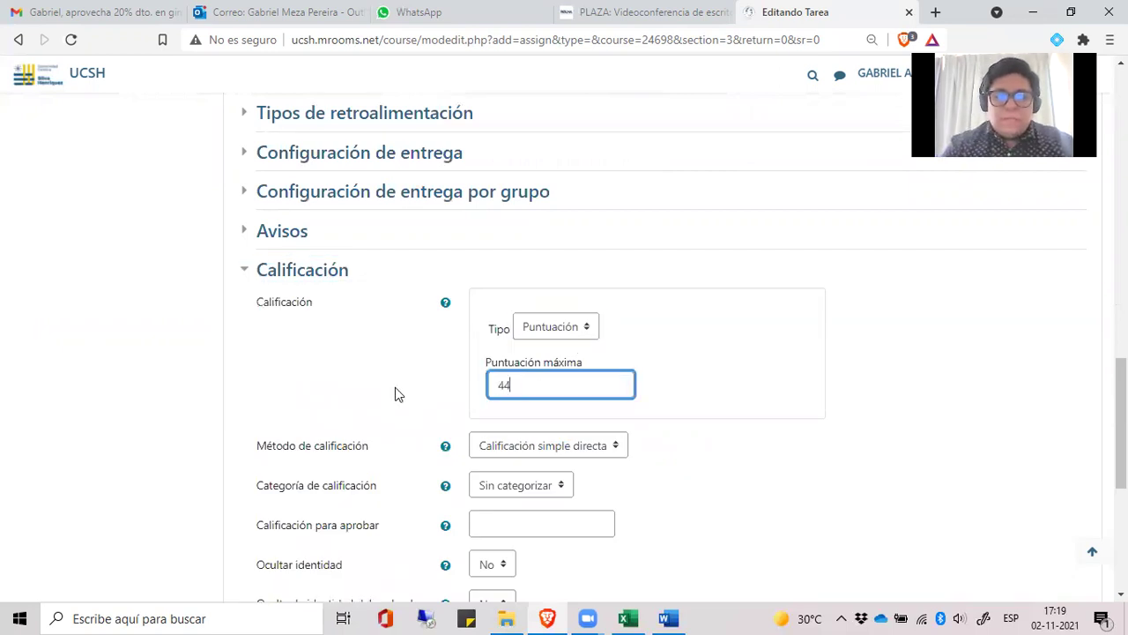
key("BackSpace")
type("0")
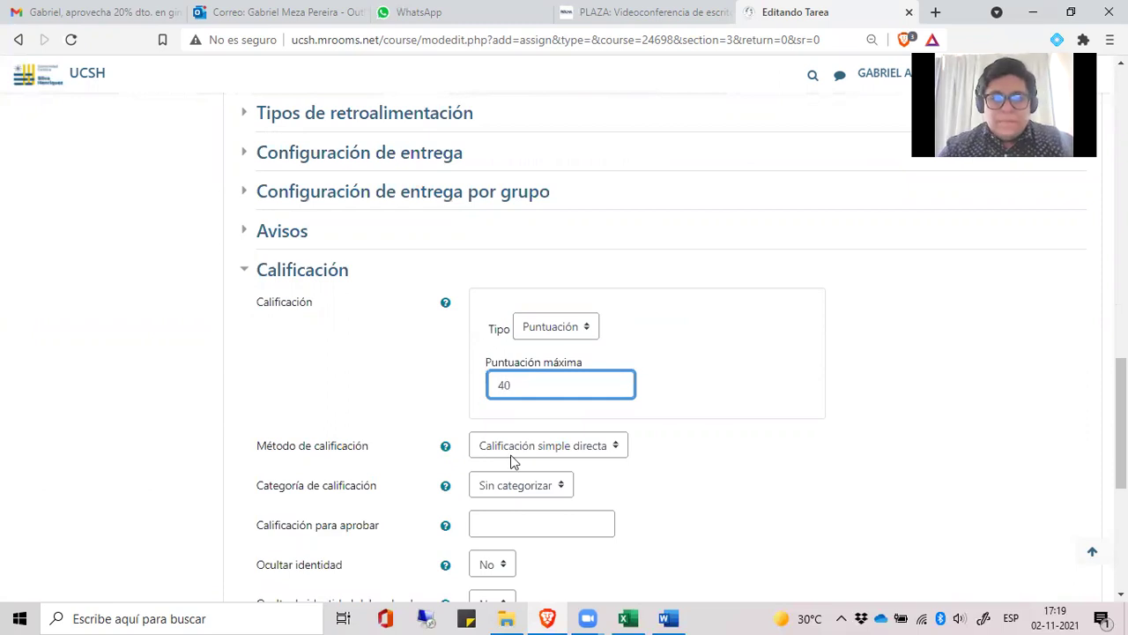
left_click(515, 462)
left_click(499, 519)
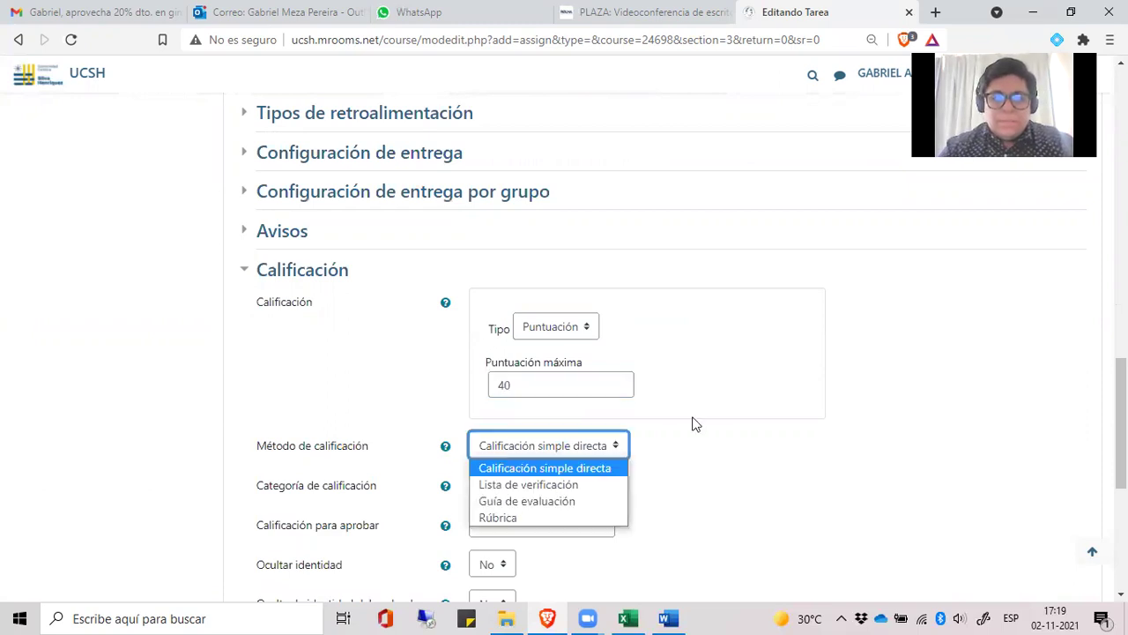
- Save the task, return to the course and review the Evaluación Integrativa entry in the Evaluaciones section
scroll(479, 368, "down", 1)
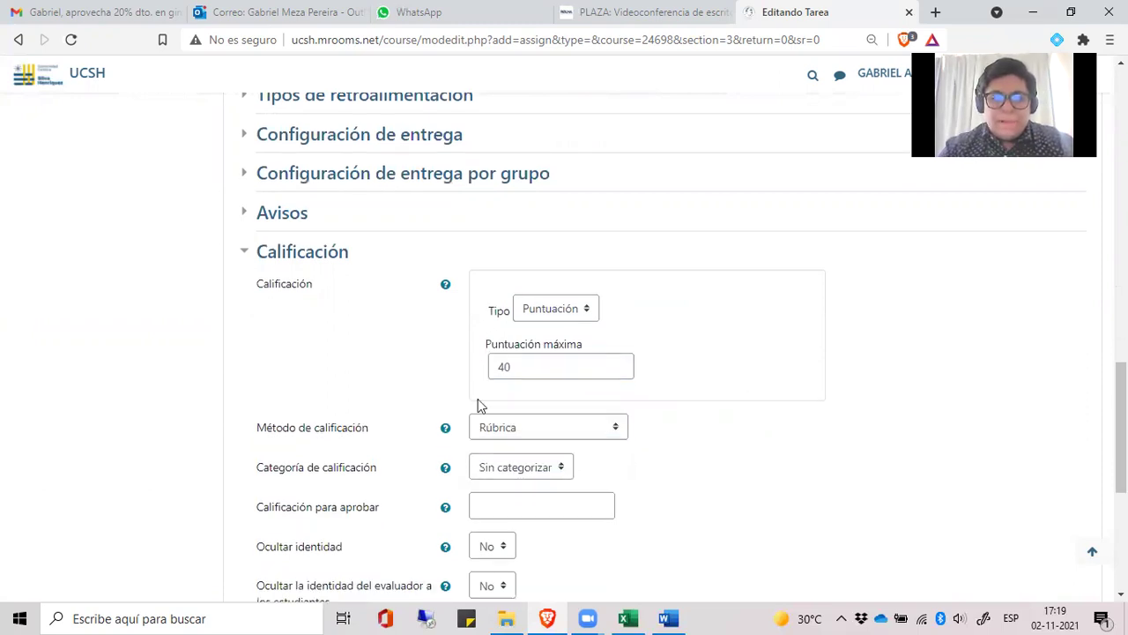
scroll(441, 419, "down", 5)
left_click(419, 443)
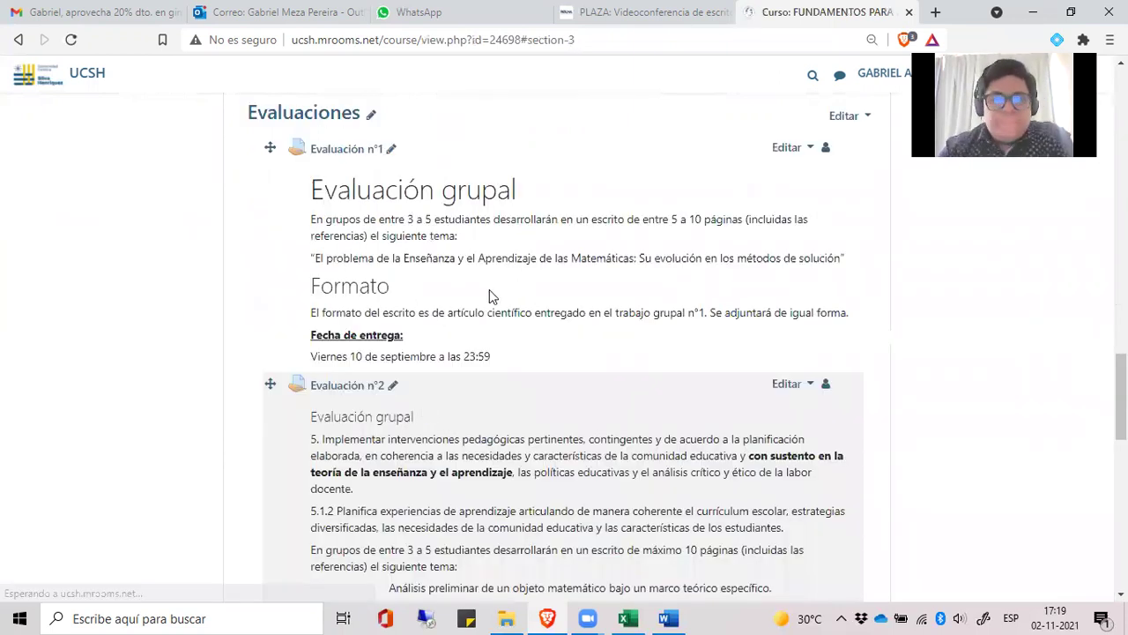
scroll(490, 297, "down", 4)
scroll(483, 306, "down", 4)
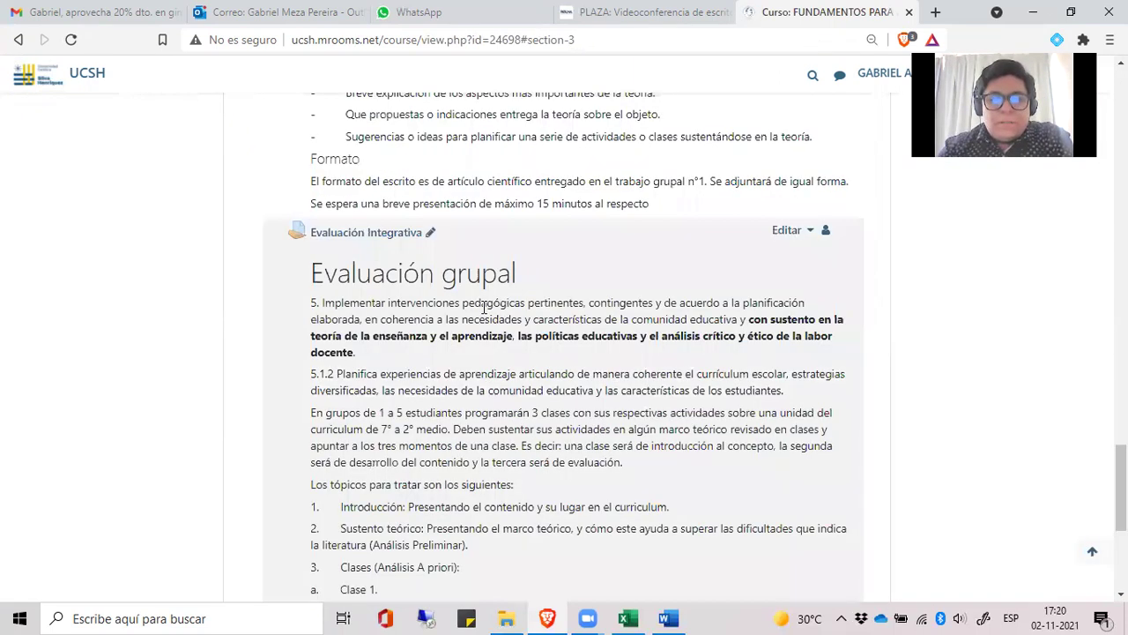
- Switch to the student list workbook in Excel and enter the headers Grupos, Curso and Unidad in C1 to E1 of Hoja2
scroll(483, 306, "down", 4)
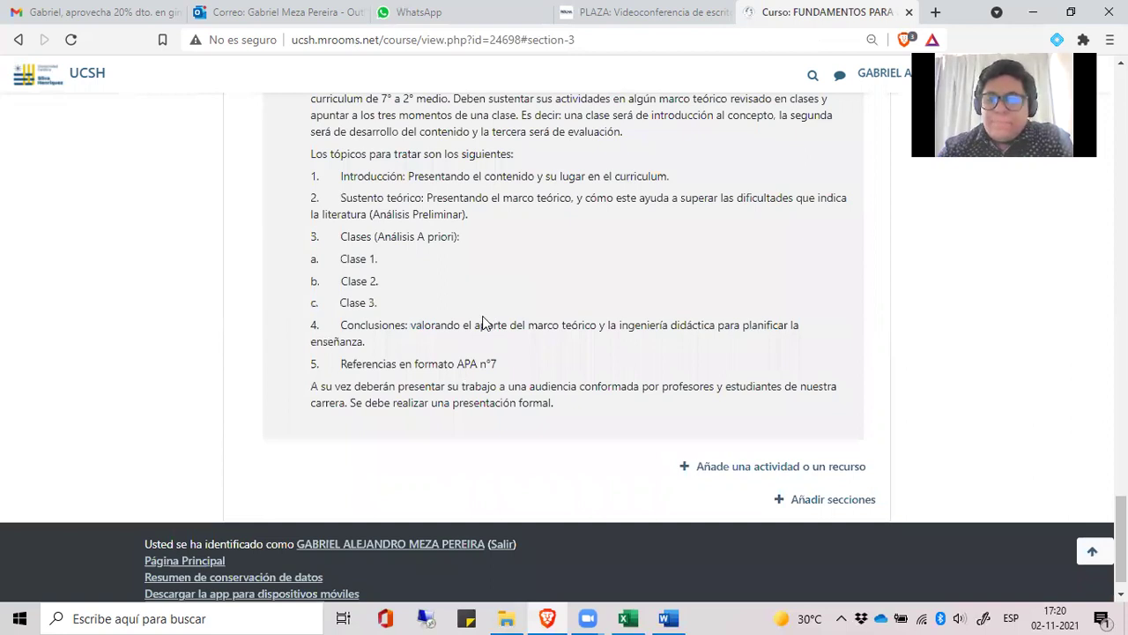
scroll(482, 322, "up", 3)
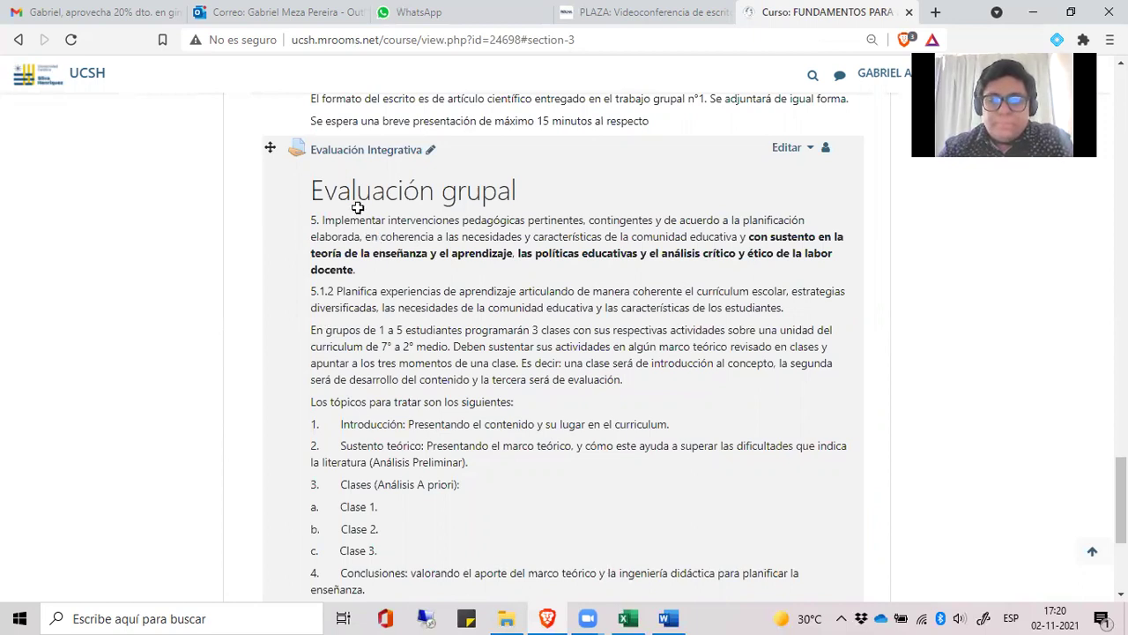
key("alt+Tab")
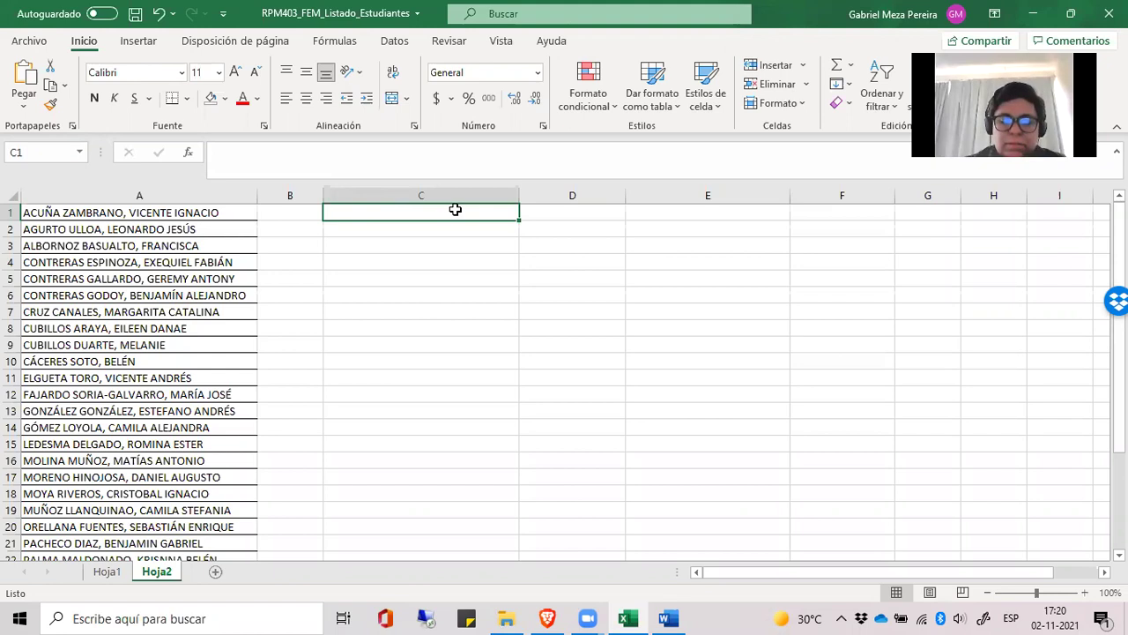
type("Grupos")
key("Tab")
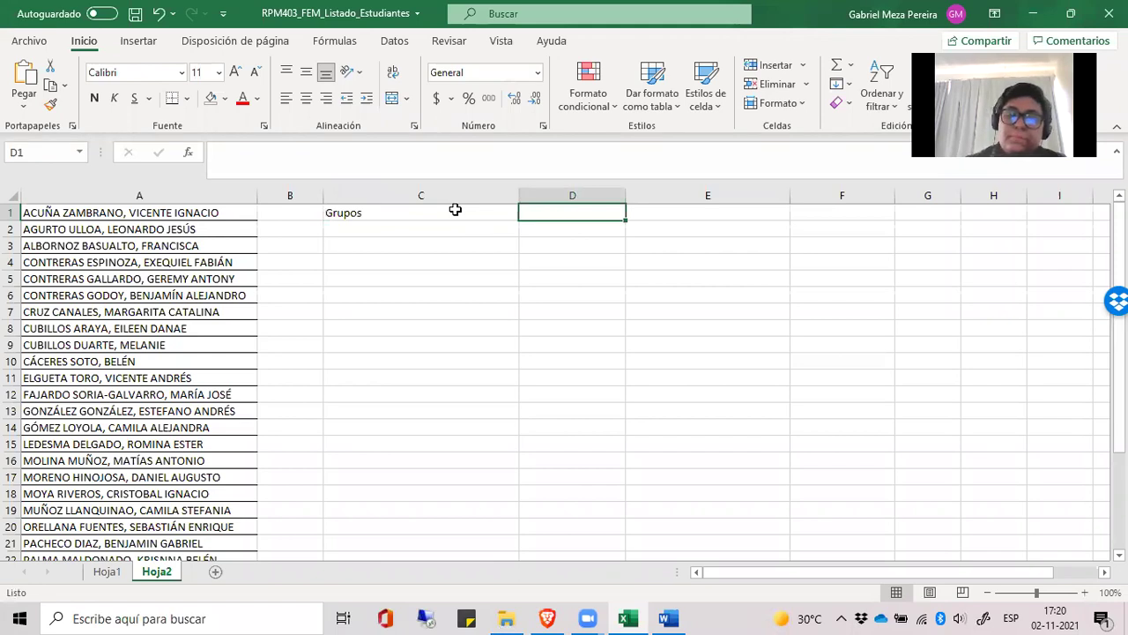
type("Curso")
key("Tab")
type("Unidad")
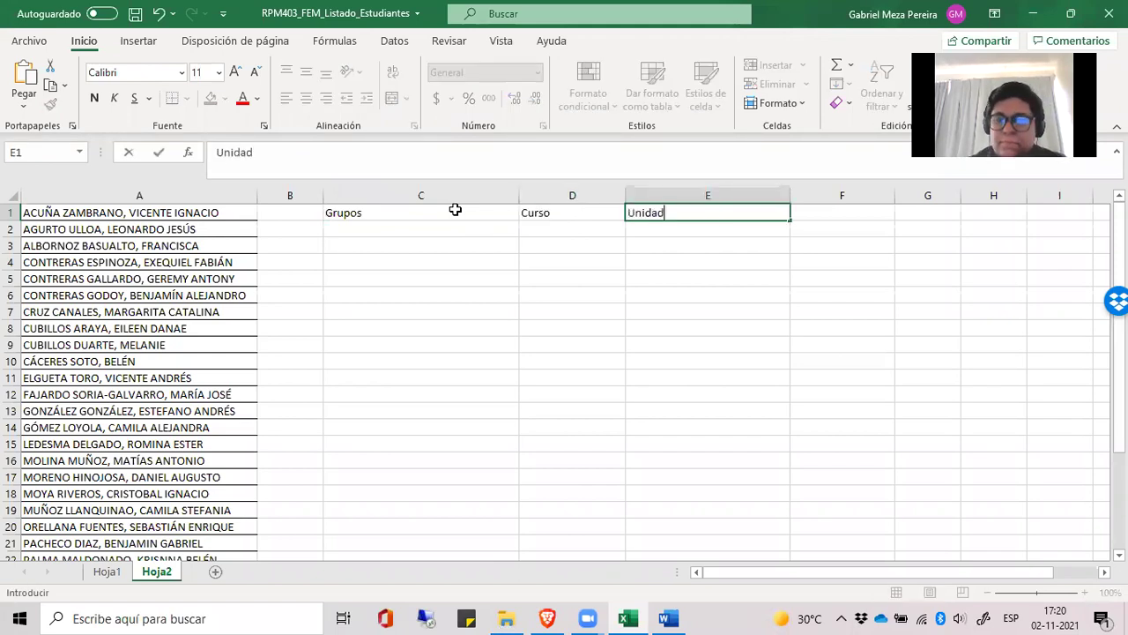
key("Return")
- Copy the student name in A1 to C2 under the Grupos header
key("Left")
key("Left")
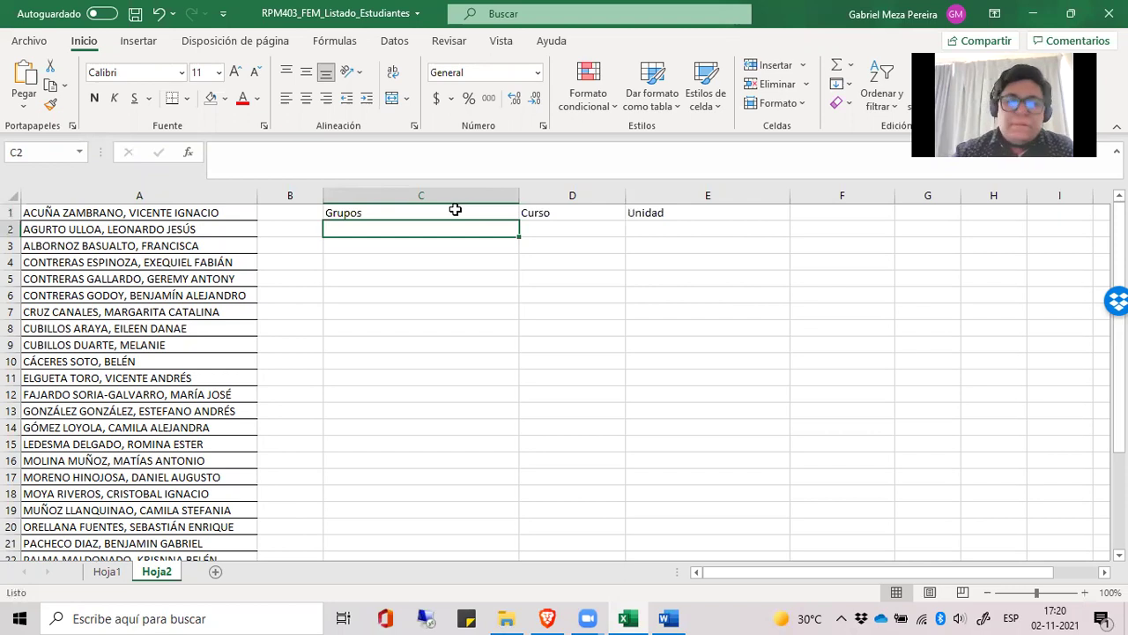
left_click(139, 210)
key("ctrl+c")
left_click(380, 229)
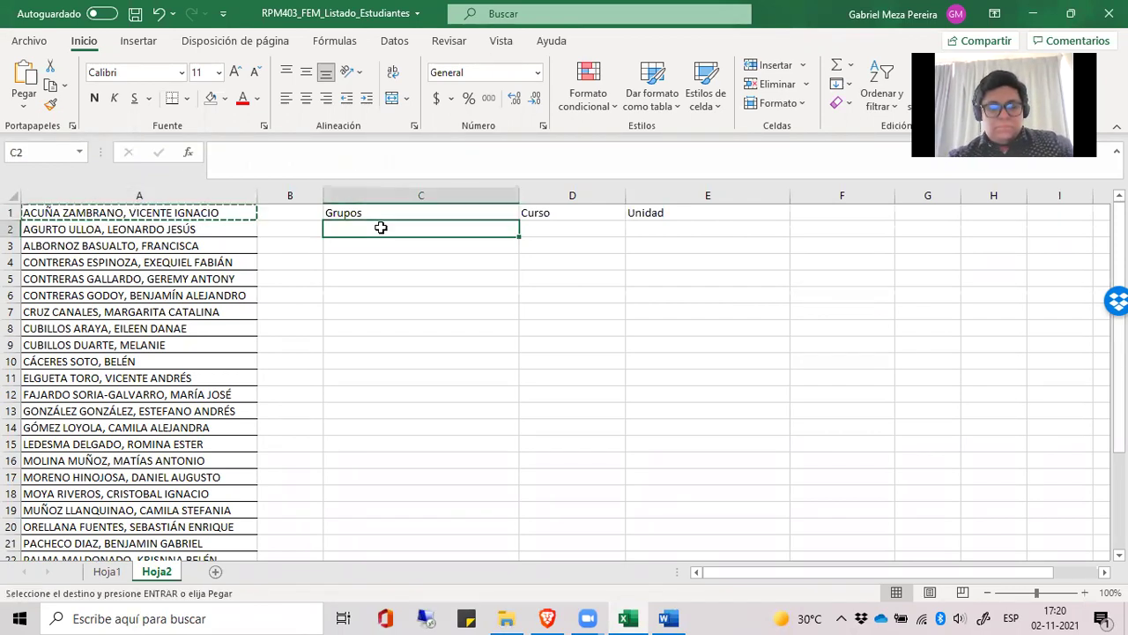
key("ctrl+v")
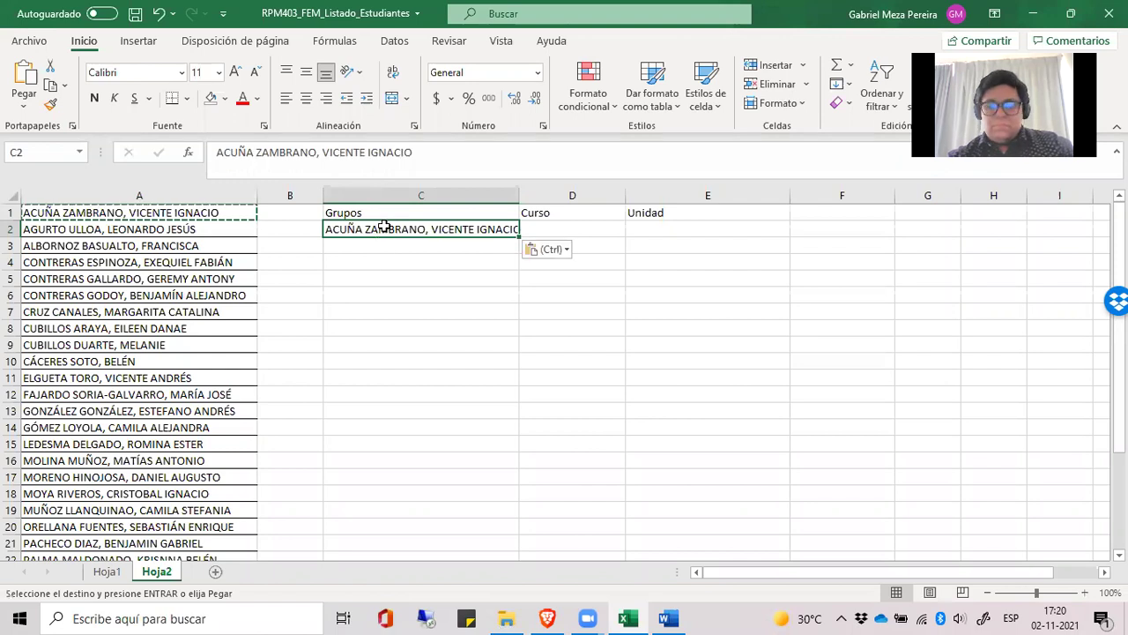
key("Escape")
- Apply the Normal cell style to the whole used range of Hoja2 starting at A1
key("Home")
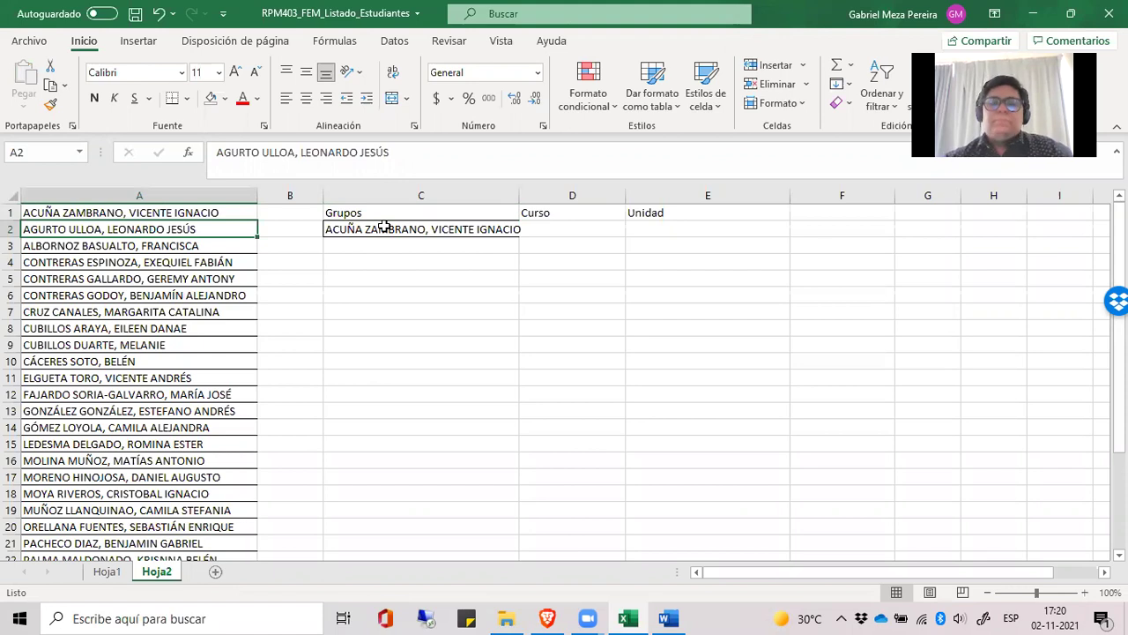
key("Right")
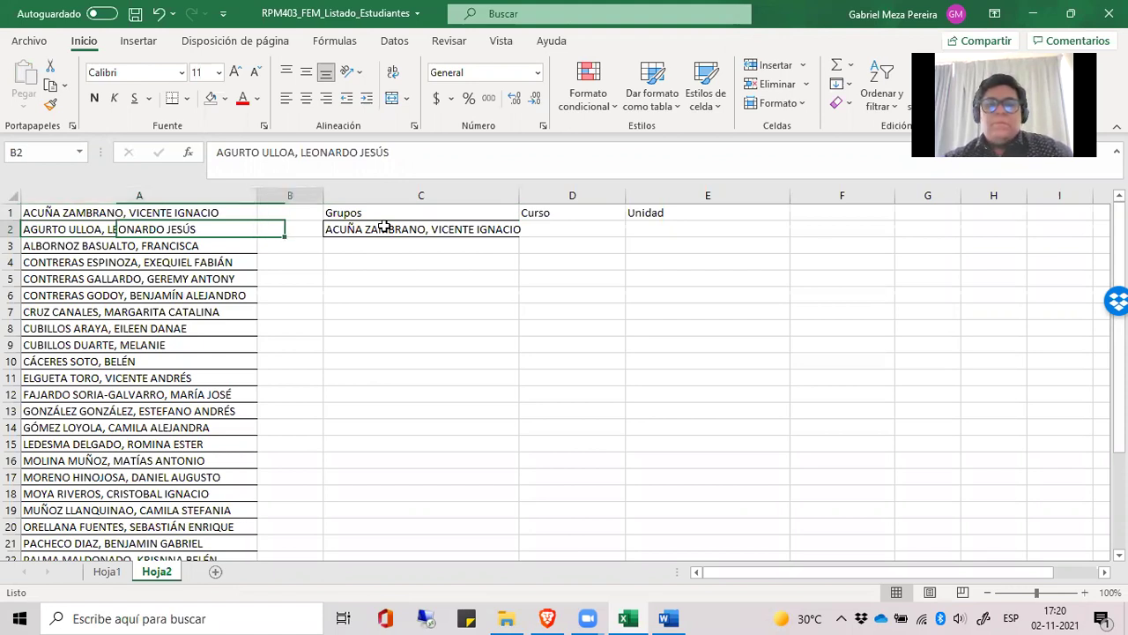
key("Left")
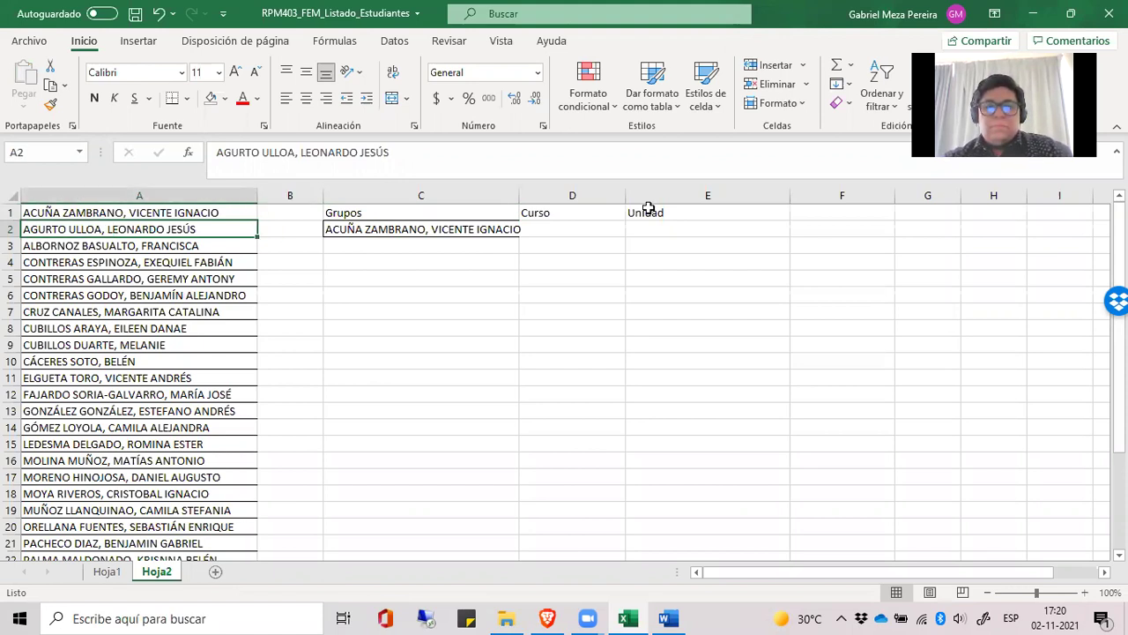
key("ctrl+Home")
key("ctrl+shift+End")
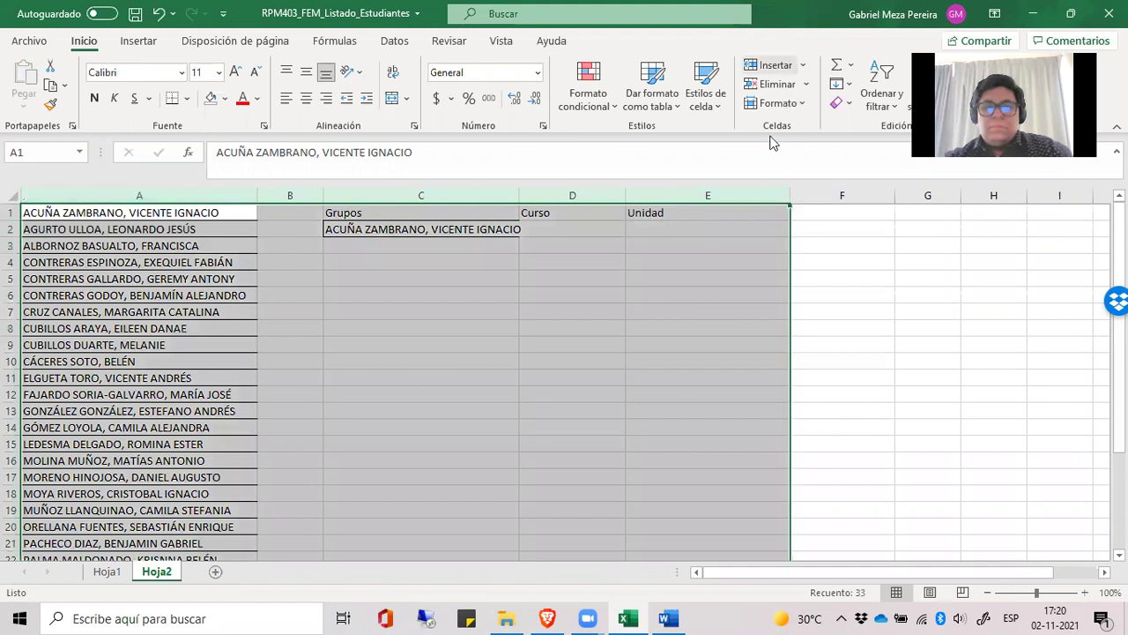
left_click(776, 104)
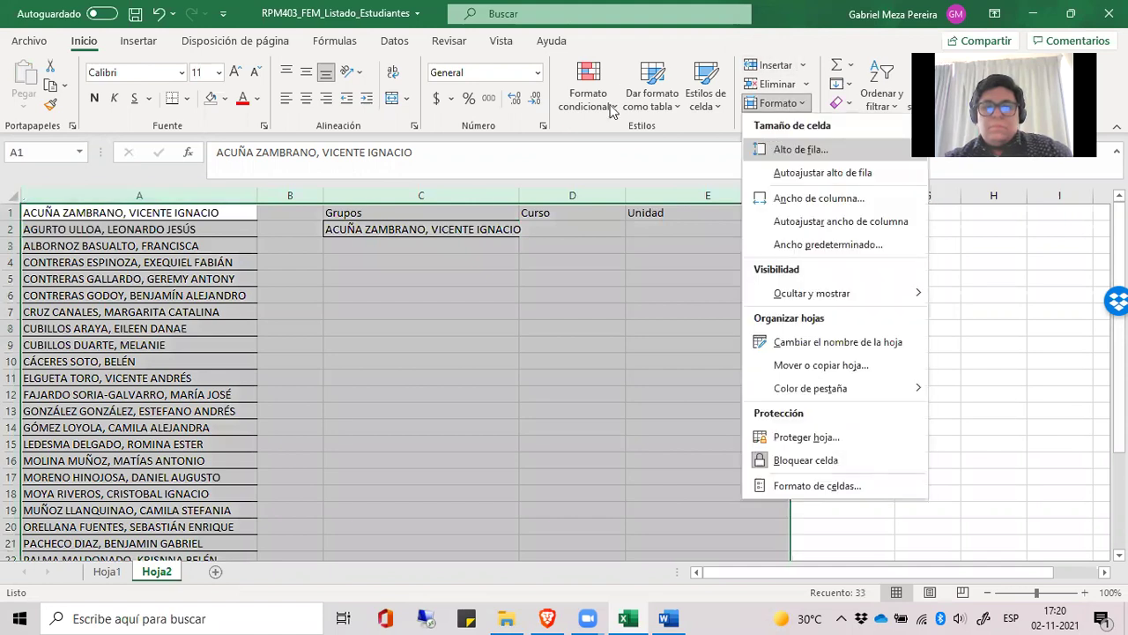
left_click(697, 104)
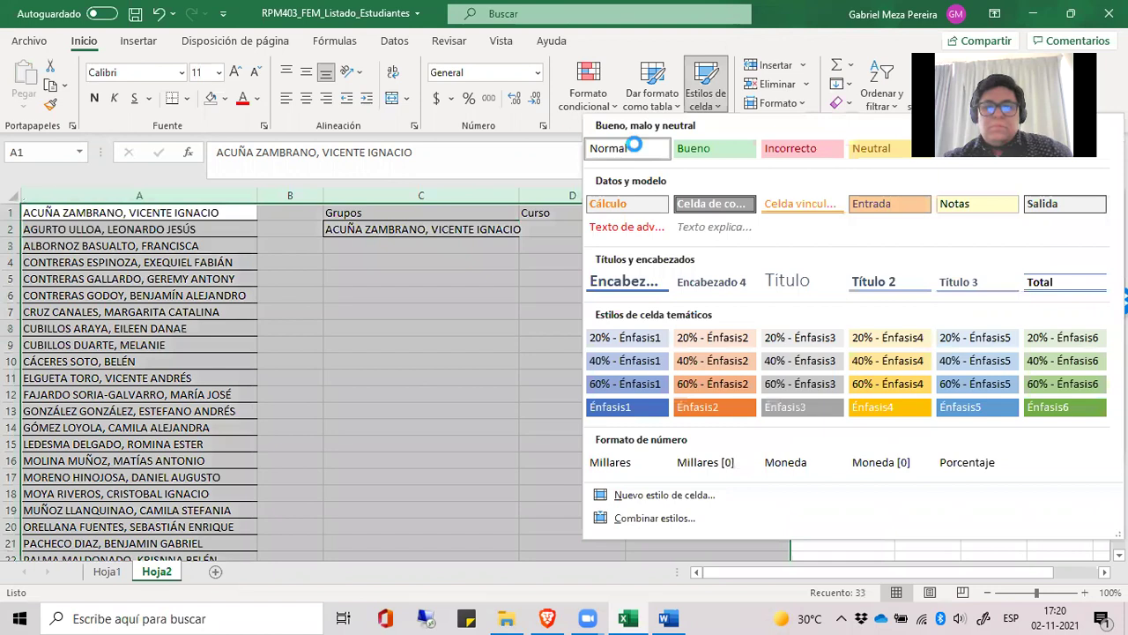
left_click(441, 320)
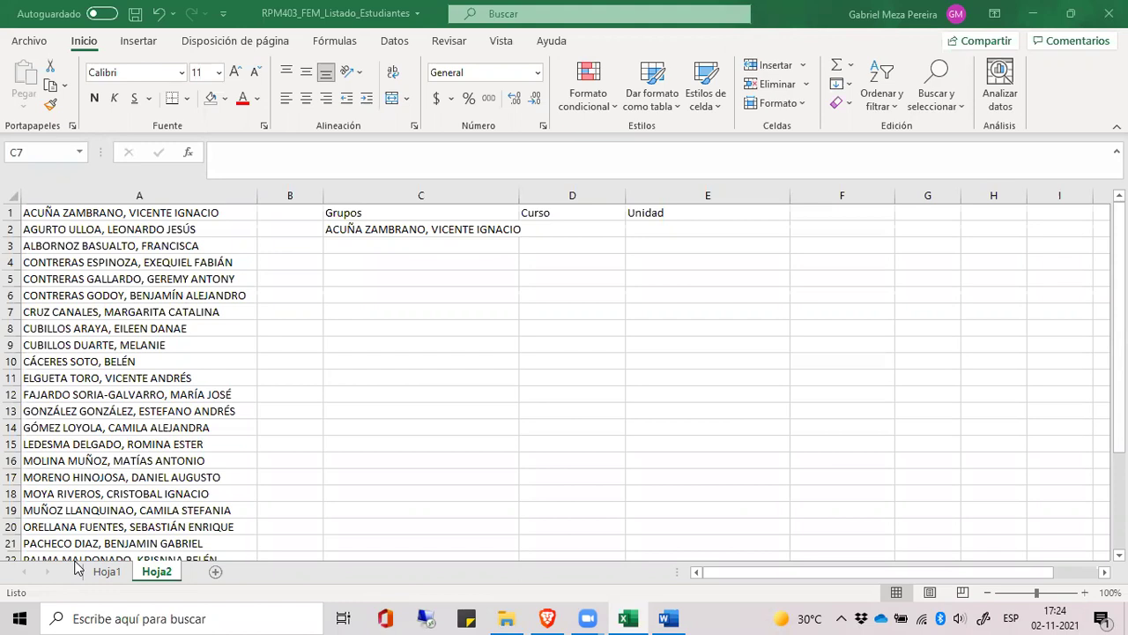
- Replace the name in C2 with a copy of the student name in A13
left_click(366, 232)
key("Delete")
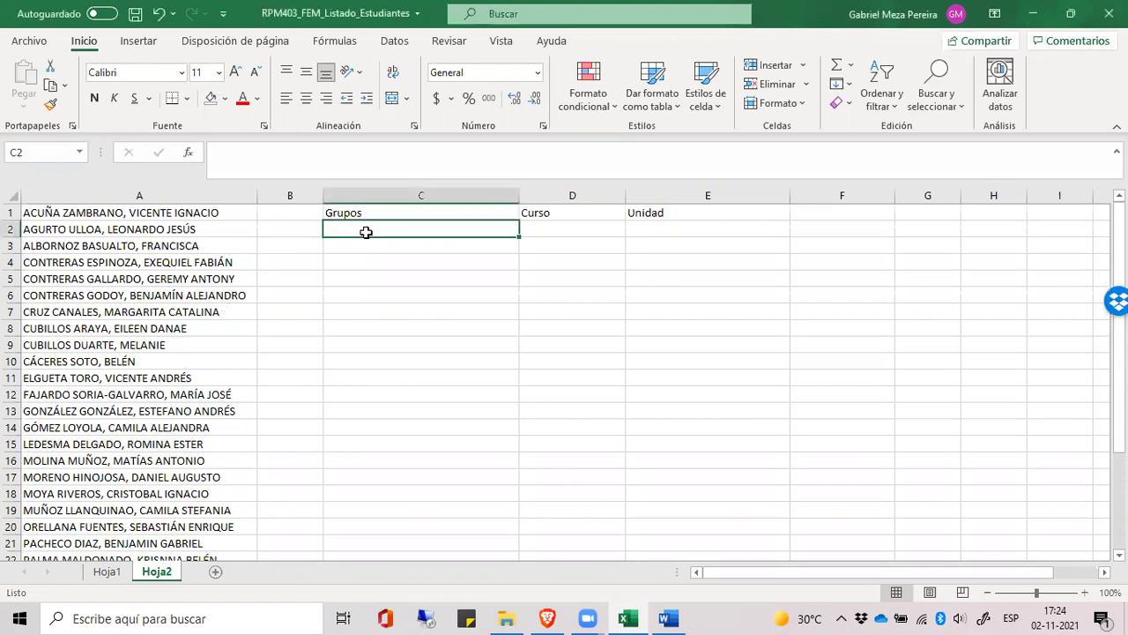
key("Left")
key("Left")
key("Down")
key("Down")
key("Down")
key("Down")
key("Down")
key("Down")
key("Down")
key("Down")
key("Down")
key("Down")
key("Down")
key("ctrl+c")
key("Right")
key("Up")
key("Up")
key("Up")
key("Up")
key("Up")
key("Up")
key("Up")
key("Up")
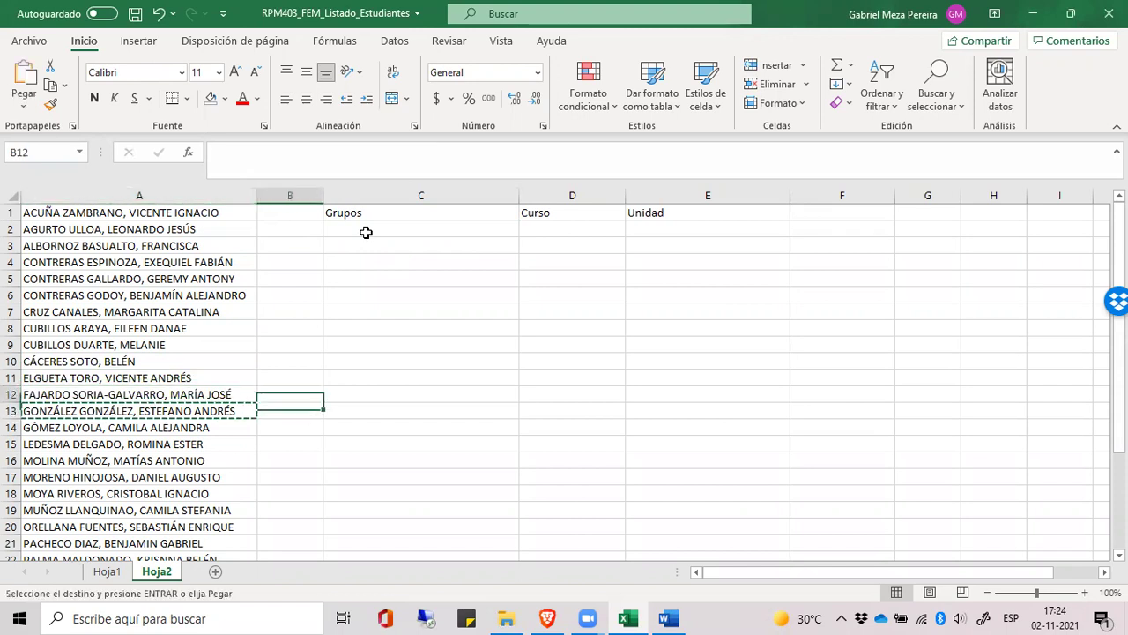
key("Up")
key("Up")
key("Up")
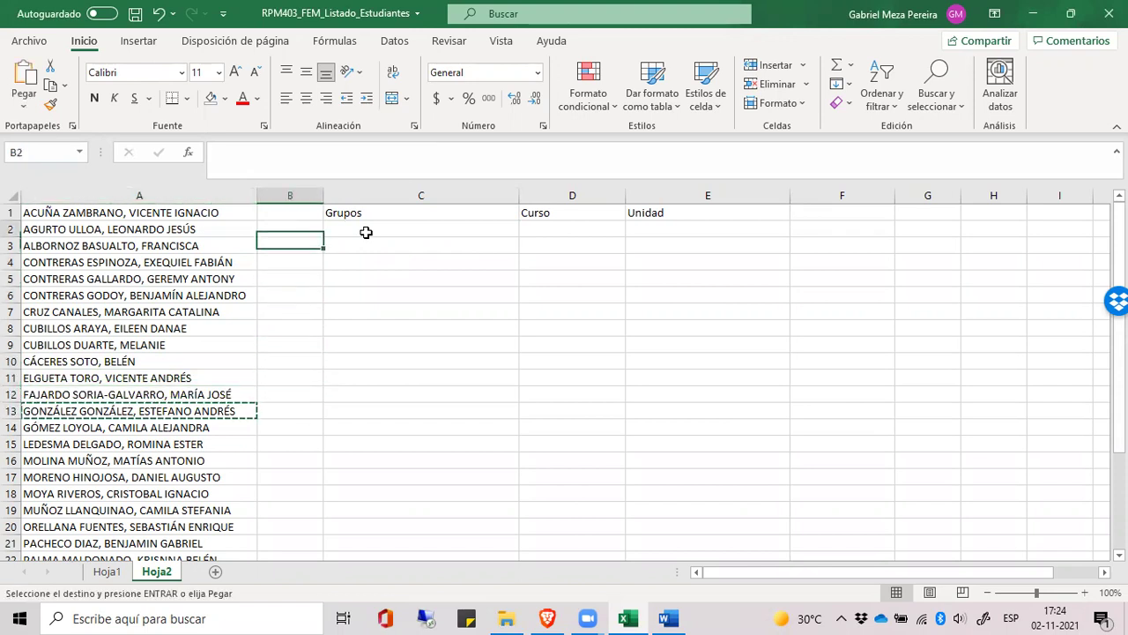
key("Right")
key("Return")
key("Down")
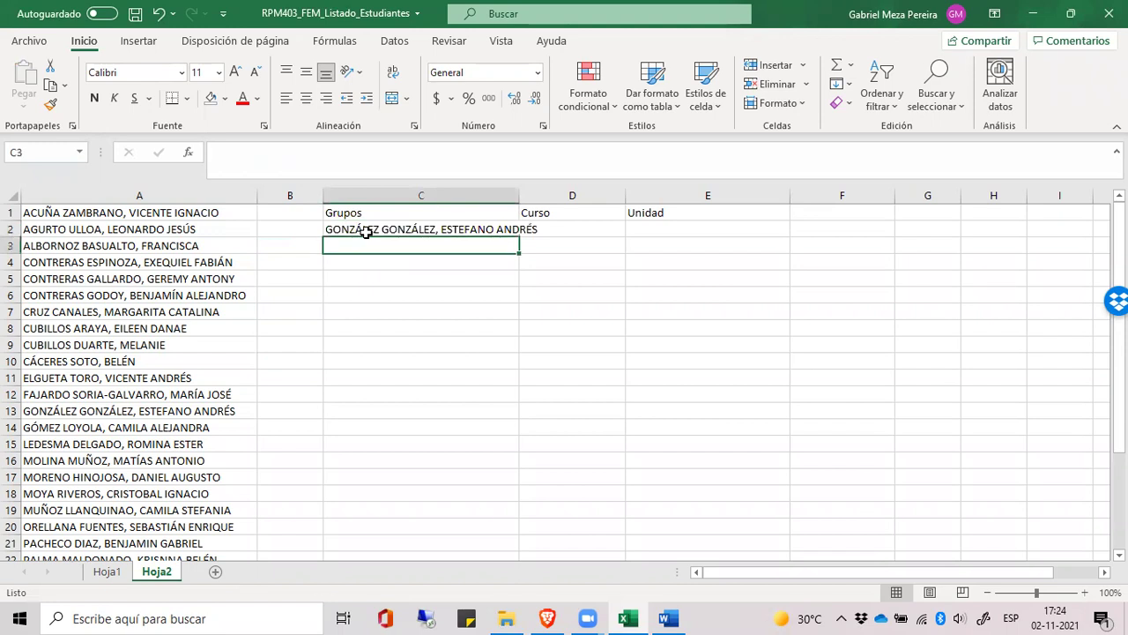
- Copy the student name in A21 to C3 as the second entry under Grupos
key("Left")
key("Down")
key("Left")
key("Down")
key("Down")
key("Down")
key("Down")
key("Down")
key("Down")
key("Down")
key("Down")
key("Down")
key("Down")
key("Down")
key("Down")
key("Down")
key("Down")
key("Down")
key("Down")
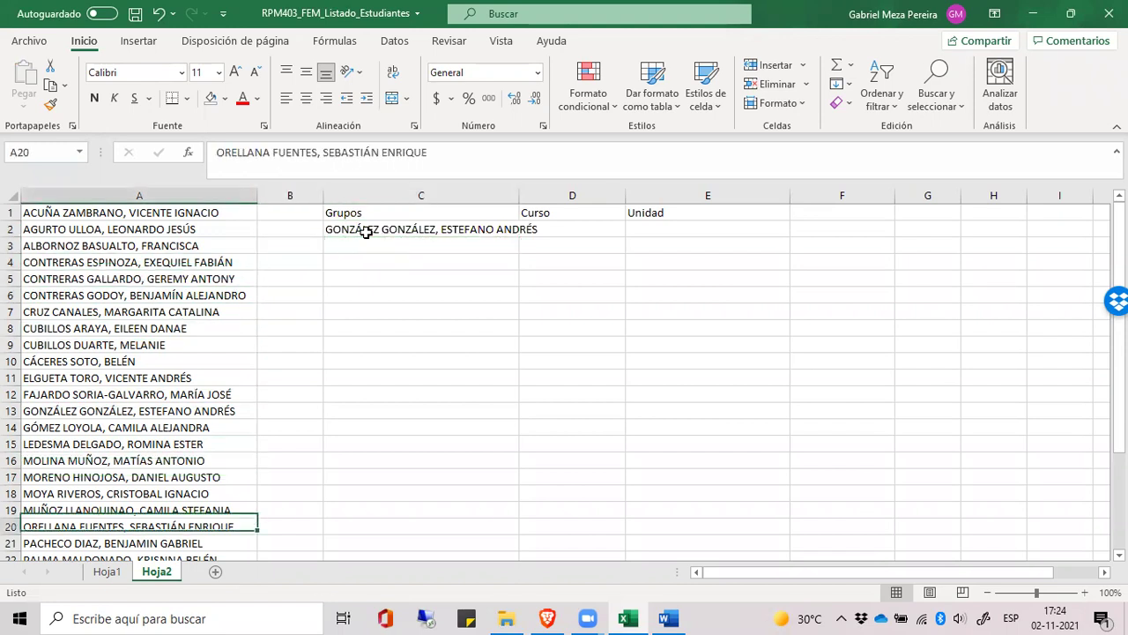
key("Down")
key("ctrl+c")
key("Right")
key("Right")
key("Up")
key("Up")
key("Up")
key("Up")
key("Up")
key("Up")
key("Up")
key("Up")
key("Up")
key("Up")
key("Up")
key("Up")
key("Up")
key("Up")
key("Up")
key("Up")
key("Up")
key("Up")
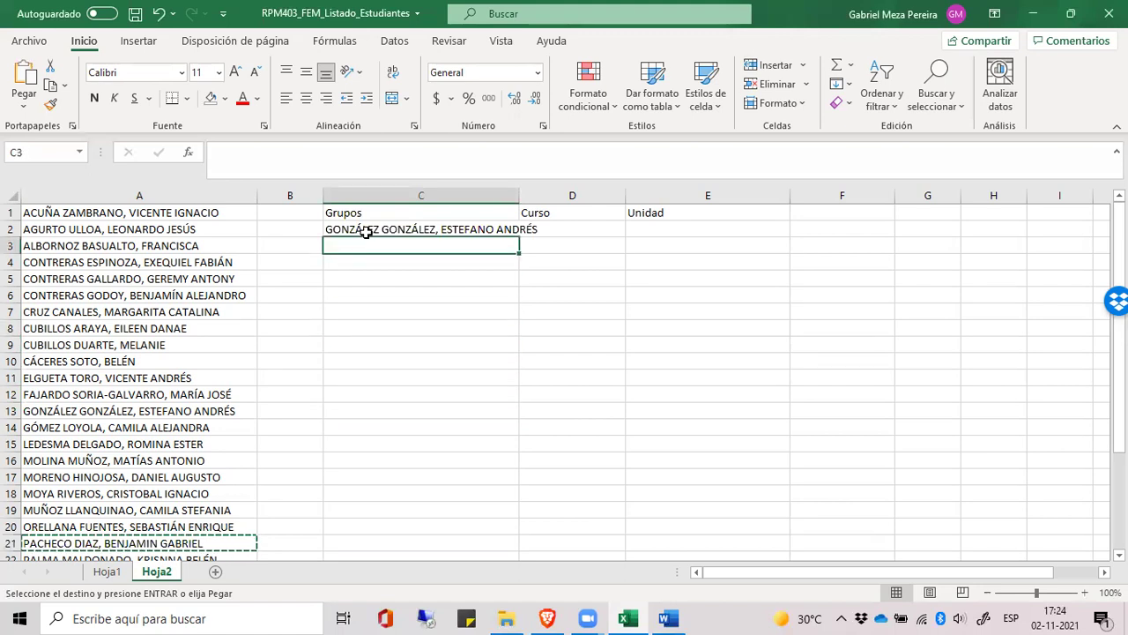
key("Return")
key("Down")
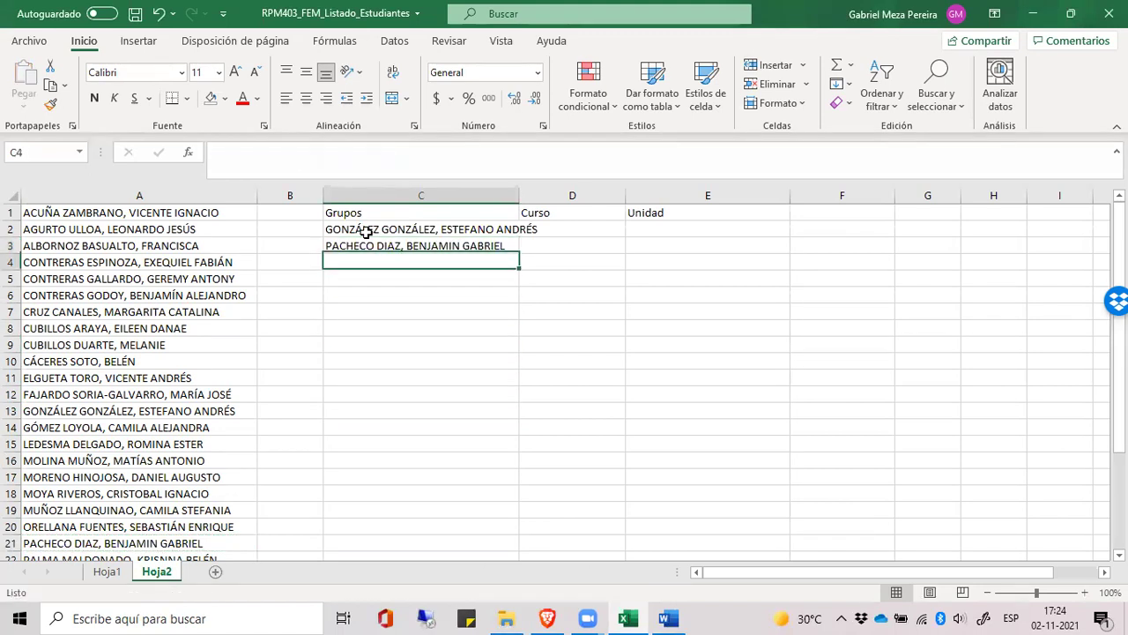
- Copy the student name in A27 to C4 as the third entry under Grupos
key("Left")
key("Down")
key("Down")
key("Down")
key("Down")
key("Down")
key("Down")
key("Down")
key("Down")
key("Down")
key("Down")
key("Down")
key("Down")
key("Down")
key("Down")
key("Down")
key("Down")
key("Down")
key("Down")
key("Down")
key("Down")
key("Down")
key("Down")
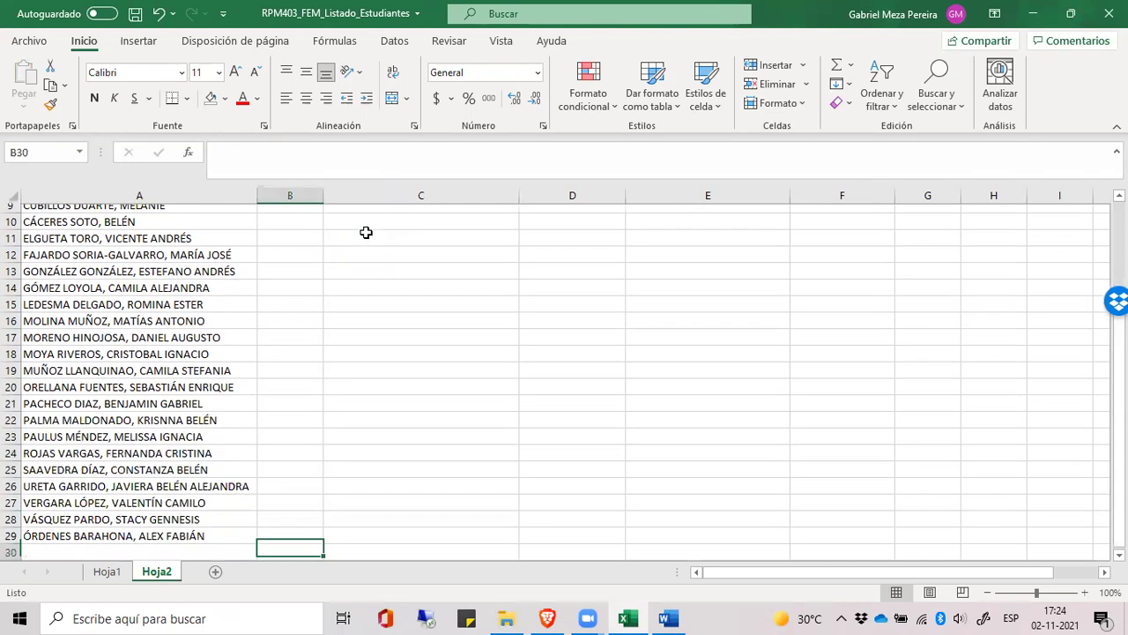
key("Up")
key("Up")
key("Up")
key("Left")
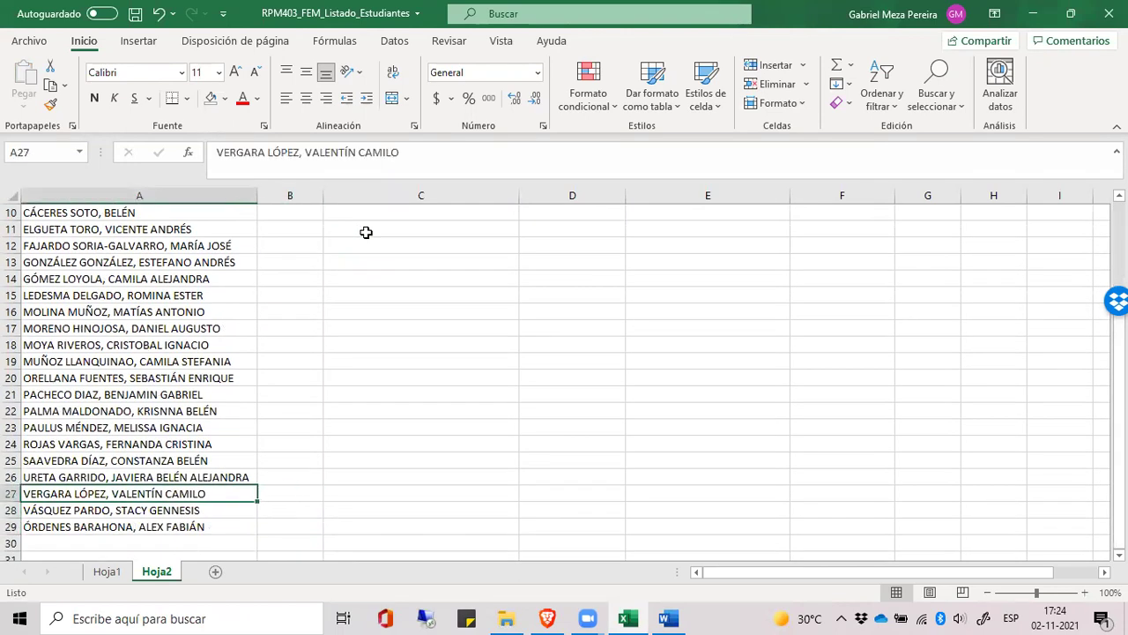
key("ctrl+c")
key("Right")
key("Right")
key("Up")
key("Up")
key("Up")
key("Up")
key("Up")
key("Up")
key("Up")
key("Up")
key("Up")
key("Up")
key("Up")
key("Up")
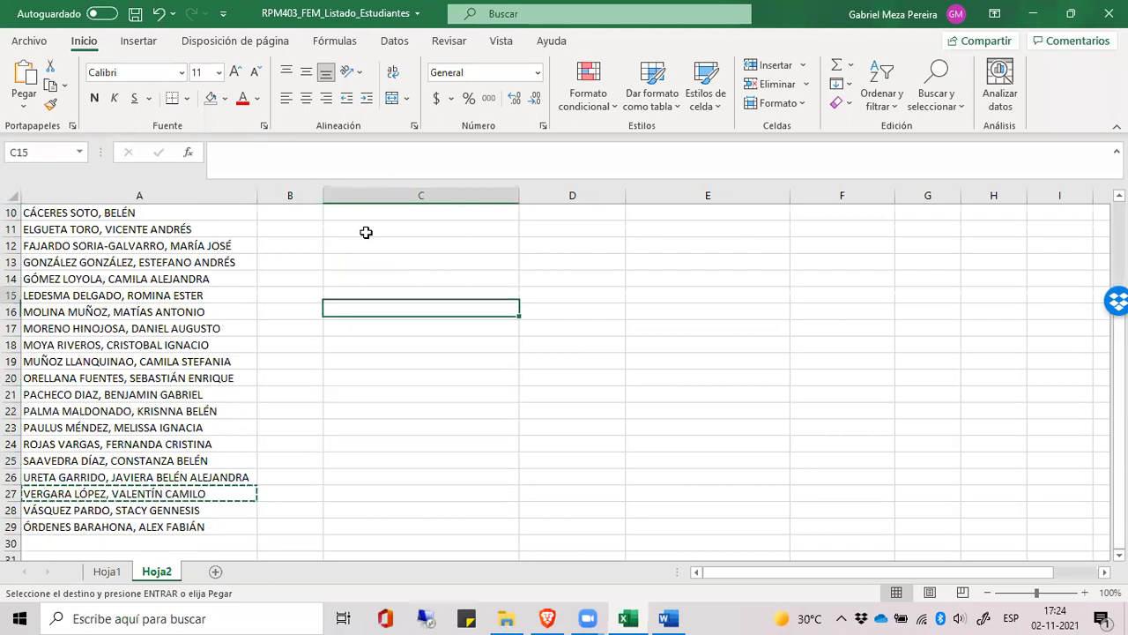
key("Up")
key("Up")
key("Up")
key("Up")
key("Up")
key("Up")
key("Up")
key("Up")
key("Up")
key("Up")
key("Up")
key("Up")
key("Up")
key("Down")
key("Down")
key("Return")
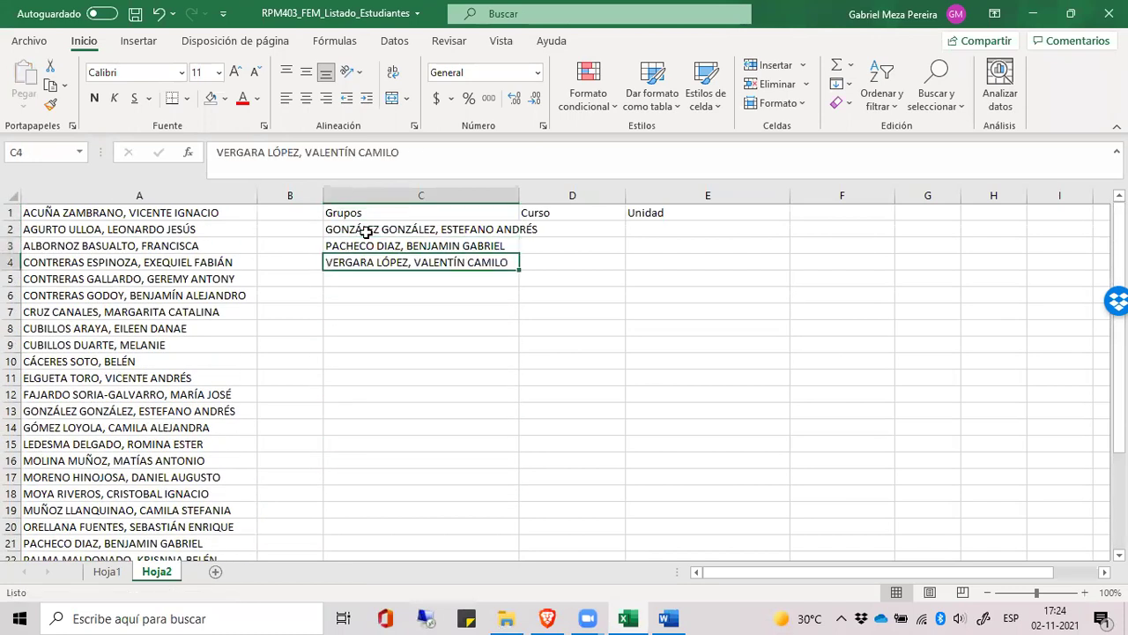
- Copy the student name in A11 to C5 as the fourth entry under Grupos
key("Left")
key("Left")
key("Down")
key("Down")
key("Down")
key("Down")
key("Down")
key("Down")
key("Down")
key("ctrl+c")
key("Right")
key("Right")
key("Up")
key("Up")
key("Up")
key("Up")
key("Up")
key("Up")
key("Return")
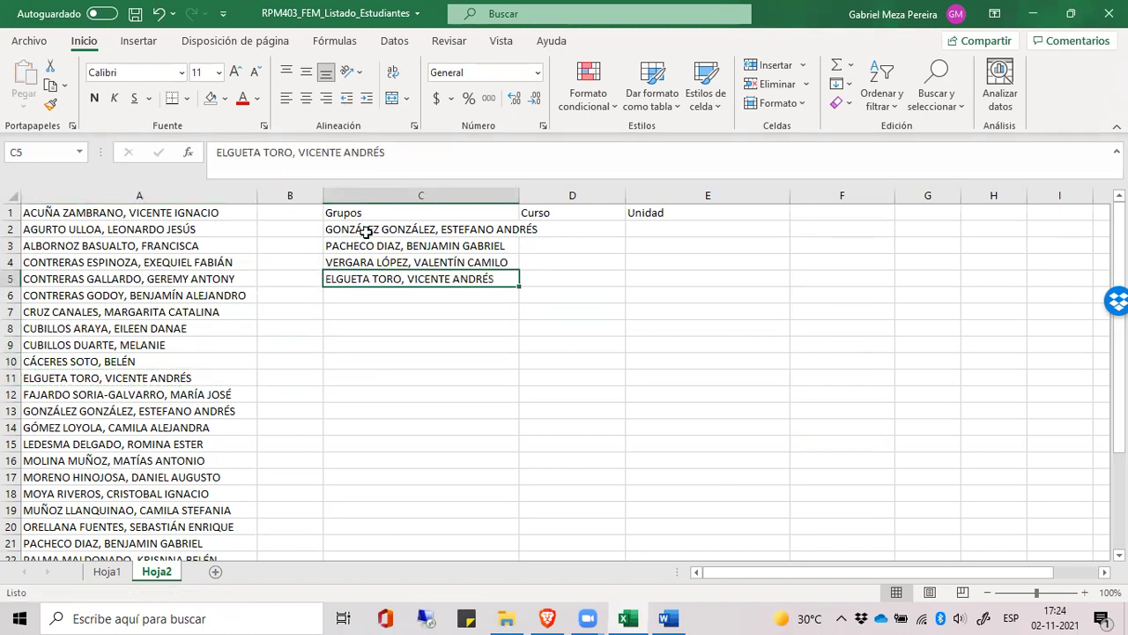
- Copy the student name in A26 to C6 as the fifth entry under Grupos and fit column C's width to its contents
key("Down")
key("Down")
key("Down")
key("Down")
key("Down")
key("Down")
key("Down")
key("Down")
key("Down")
key("Down")
key("Down")
key("Down")
key("Down")
key("Down")
key("Down")
key("Down")
key("Down")
key("Down")
key("Down")
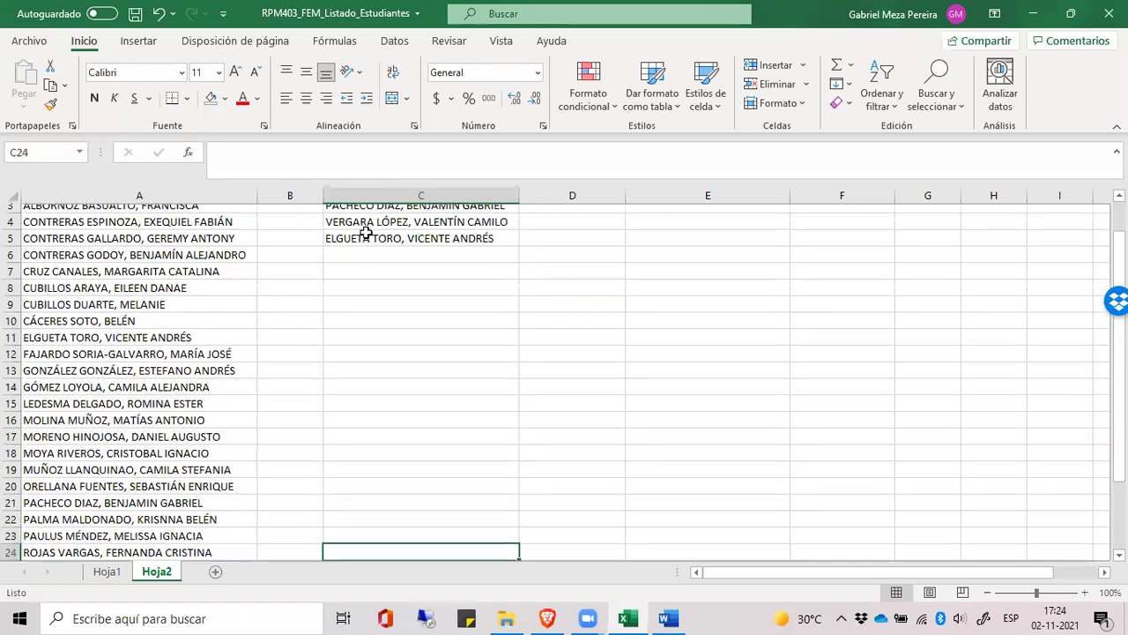
key("Down")
key("Down")
key("Down")
key("Left")
key("Left")
key("Up")
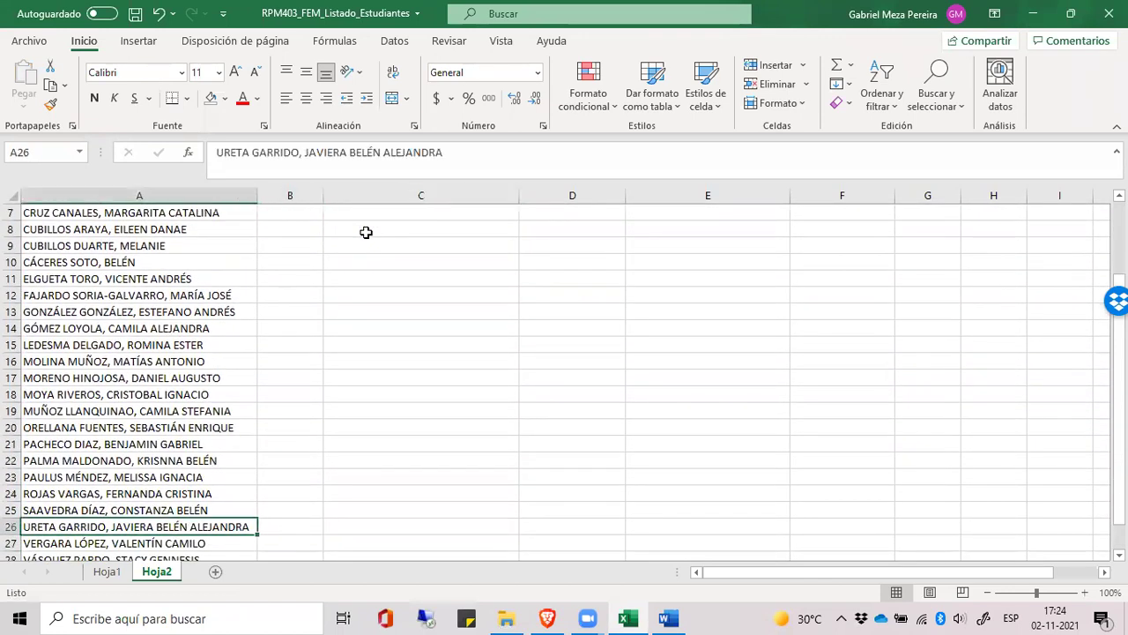
key("ctrl+c")
key("Right")
key("Right")
key("Up")
key("Up")
key("Up")
key("Up")
key("Up")
key("Up")
key("Up")
key("Up")
key("Up")
key("Up")
key("Up")
key("Up")
key("Up")
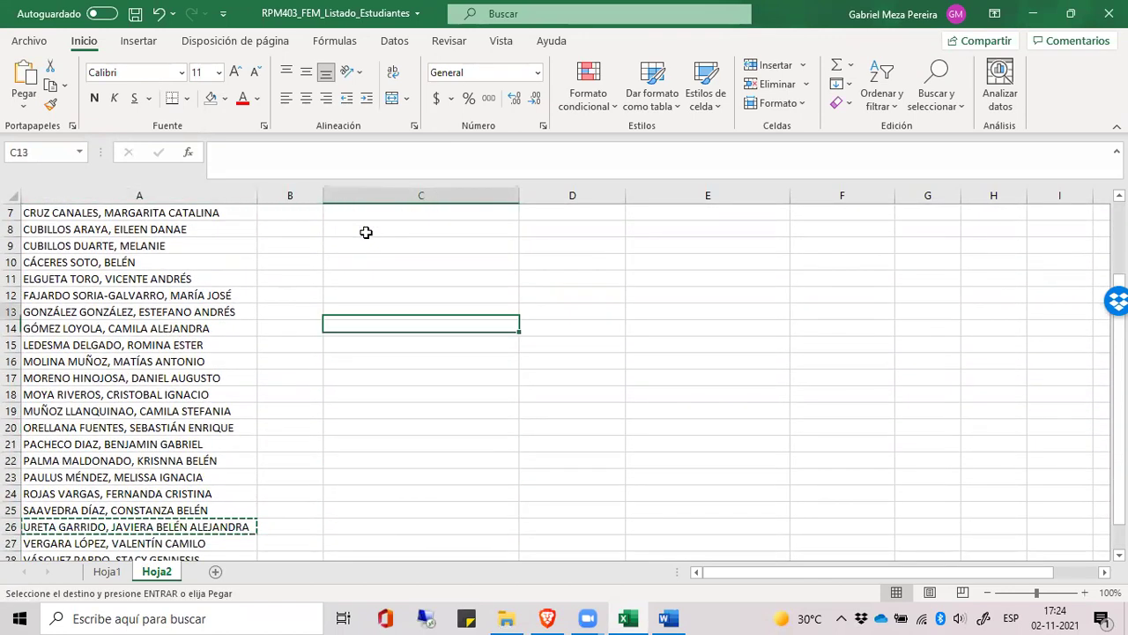
key("Up")
key("Up")
key("Up")
key("Up")
key("Up")
key("Up")
key("Up")
key("Up")
key("Up")
key("Up")
key("Up")
key("Up")
key("Down")
key("Down")
key("Down")
key("Down")
key("Down")
key("ctrl+v")
key("Escape")
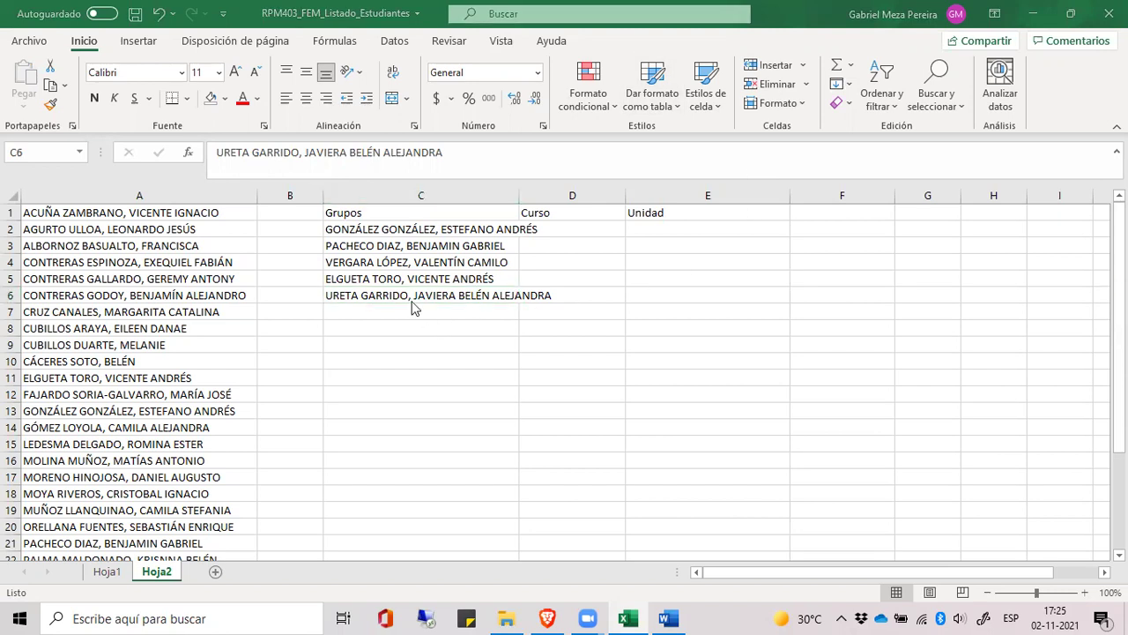
double_click(520, 194)
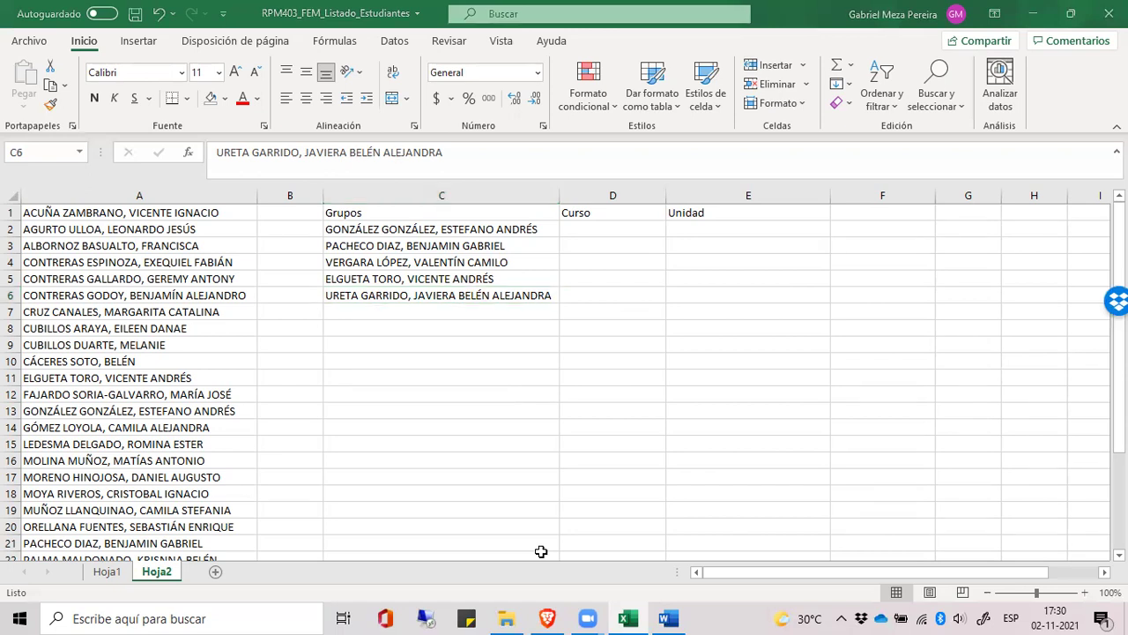
- Copy the student name in A1 to C8, leaving row 7 blank, as the first member of the second group
key("Return")
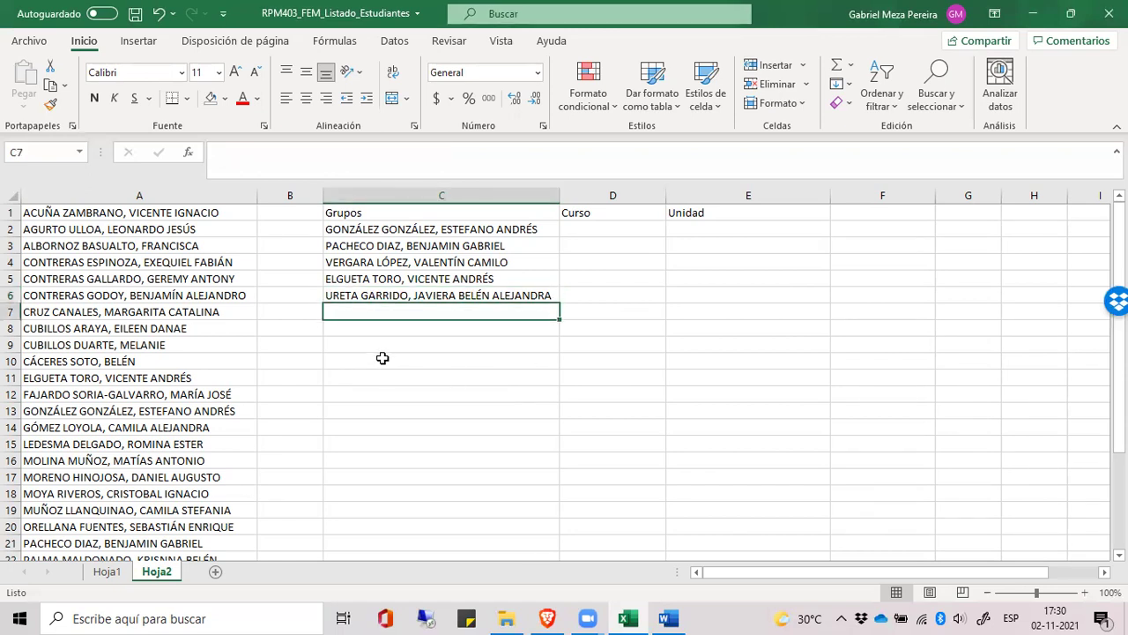
key("Left")
key("Left")
key("Up")
key("Up")
key("Up")
key("Up")
key("Up")
key("ctrl+c")
key("ctrl+Down")
key("Down")
key("Up")
key("Up")
key("Up")
key("Up")
key("Up")
key("Up")
key("Up")
key("Up")
key("Up")
key("Up")
key("Up")
key("Up")
key("Up")
key("Up")
key("Up")
key("Up")
key("Up")
key("Up")
key("Up")
key("Up")
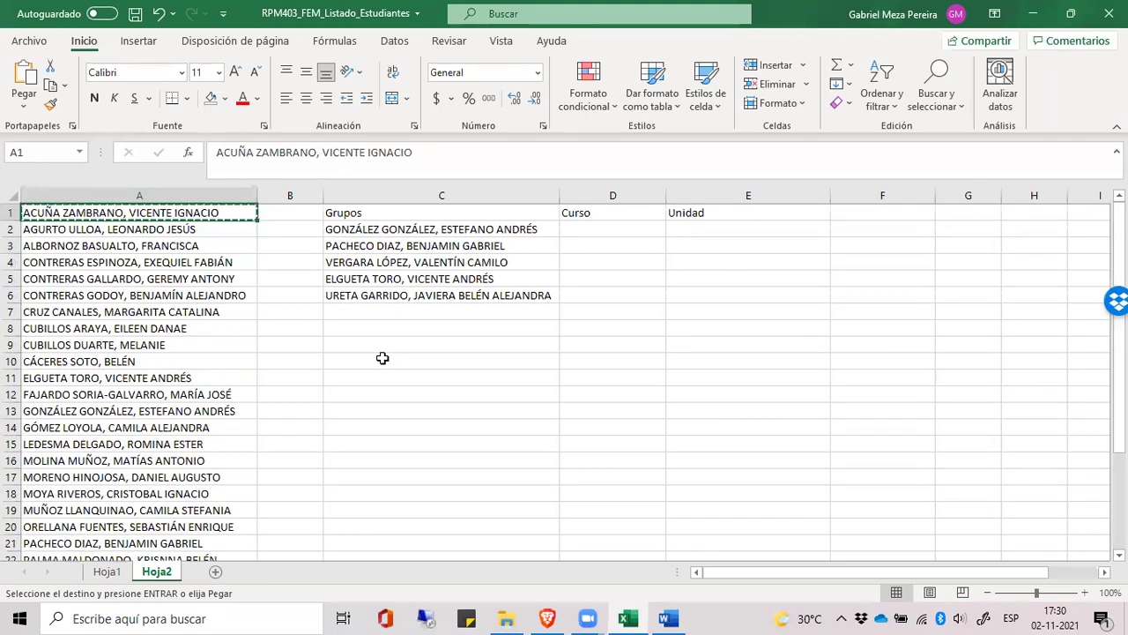
key("Right")
key("Down")
key("Down")
key("Down")
key("Down")
key("Down")
key("Down")
key("Down")
key("Right")
key("Return")
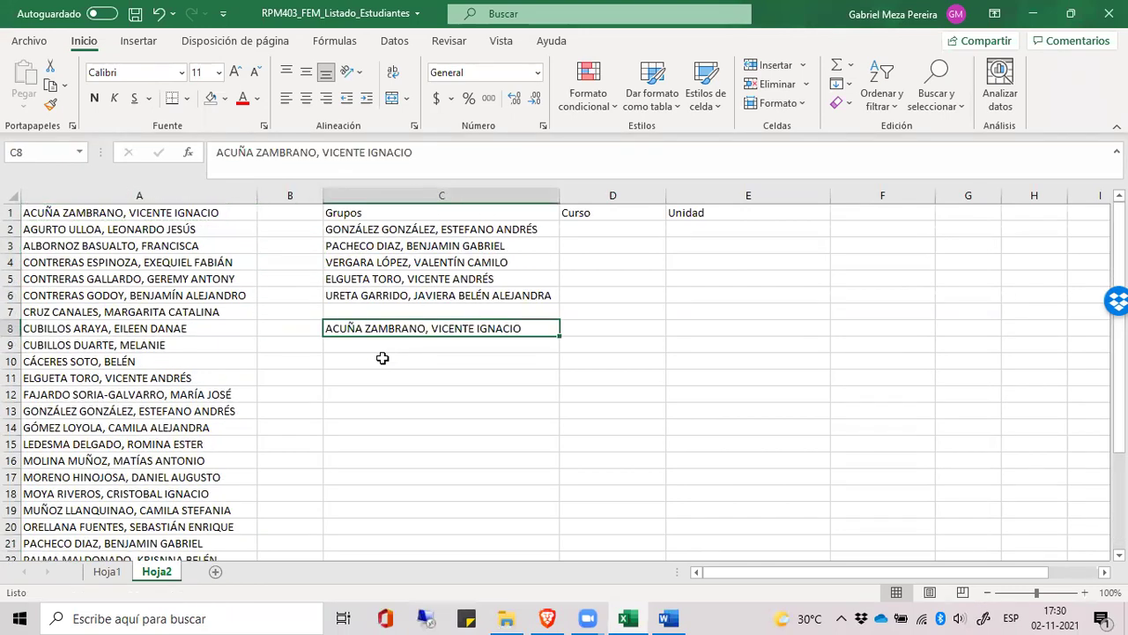
- Copy the student name in A18 to C9 as the second member of the second group
key("Left")
key("Left")
key("Down")
key("Down")
key("Down")
key("Down")
key("Down")
key("Down")
key("Down")
key("Down")
key("Down")
key("Down")
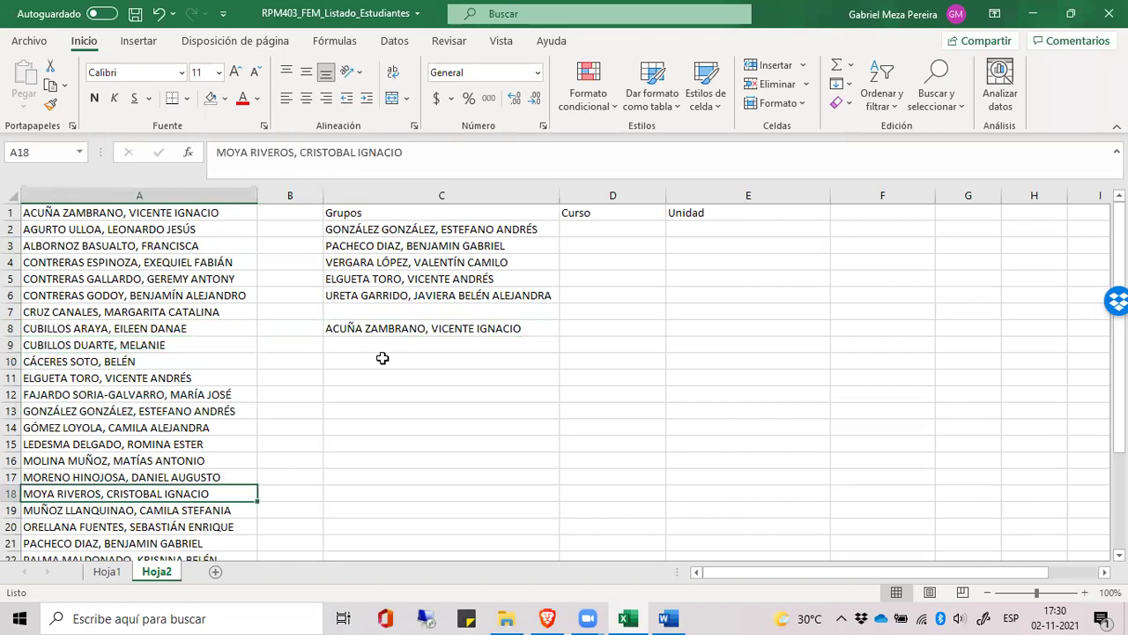
key("ctrl+c")
key("Right")
key("Right")
key("Up")
key("Up")
key("Up")
key("Up")
key("Up")
key("Up")
key("Up")
key("Up")
key("Up")
key("Return")
- Copy the student name in A20 to C10 as the third member of the second group
key("Left")
key("Left")
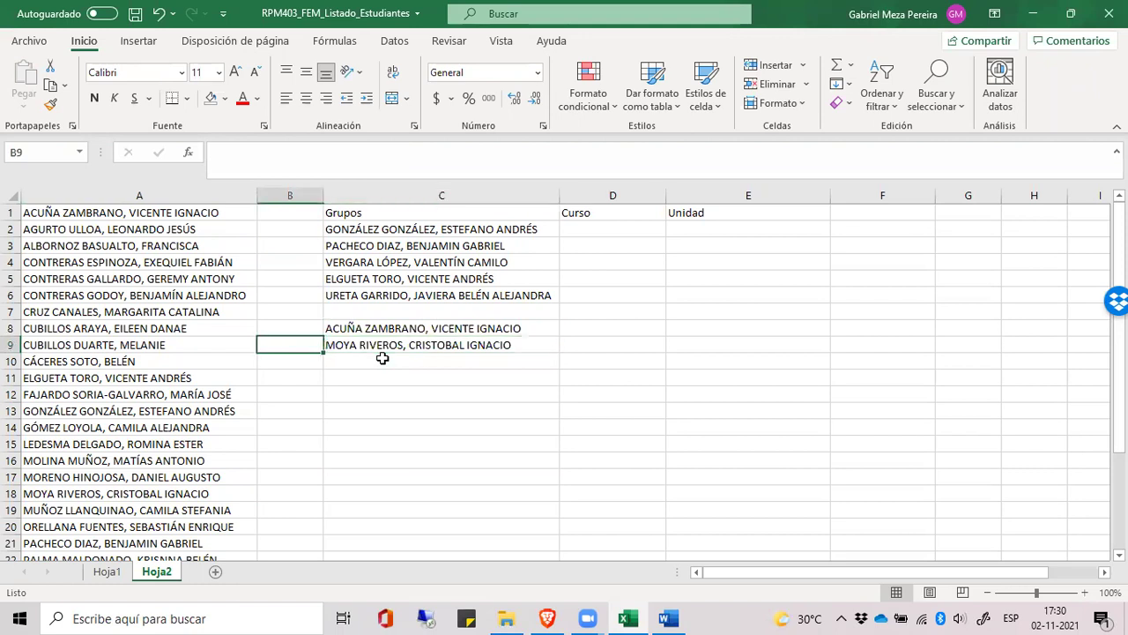
key("Down")
key("Down")
key("Down")
key("Down")
key("Down")
key("Down")
key("Down")
key("Down")
key("Down")
key("Down")
key("Down")
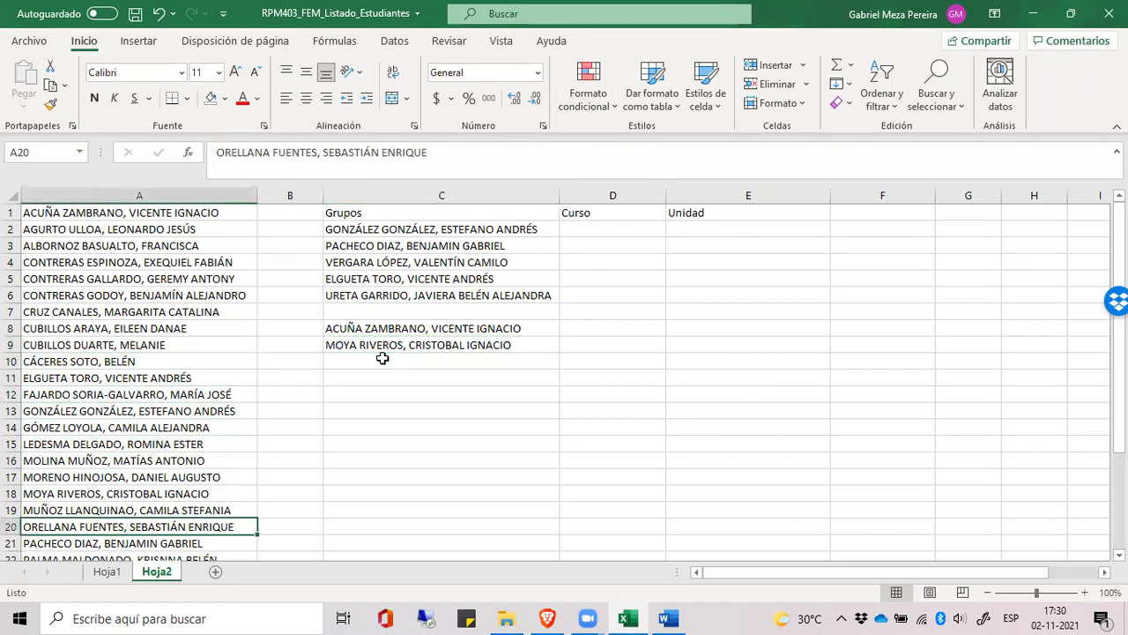
key("ctrl+c")
key("Right")
key("Right")
key("Up")
key("Up")
key("Up")
key("Up")
key("Up")
key("Up")
key("Up")
key("Up")
key("Up")
key("Up")
key("Up")
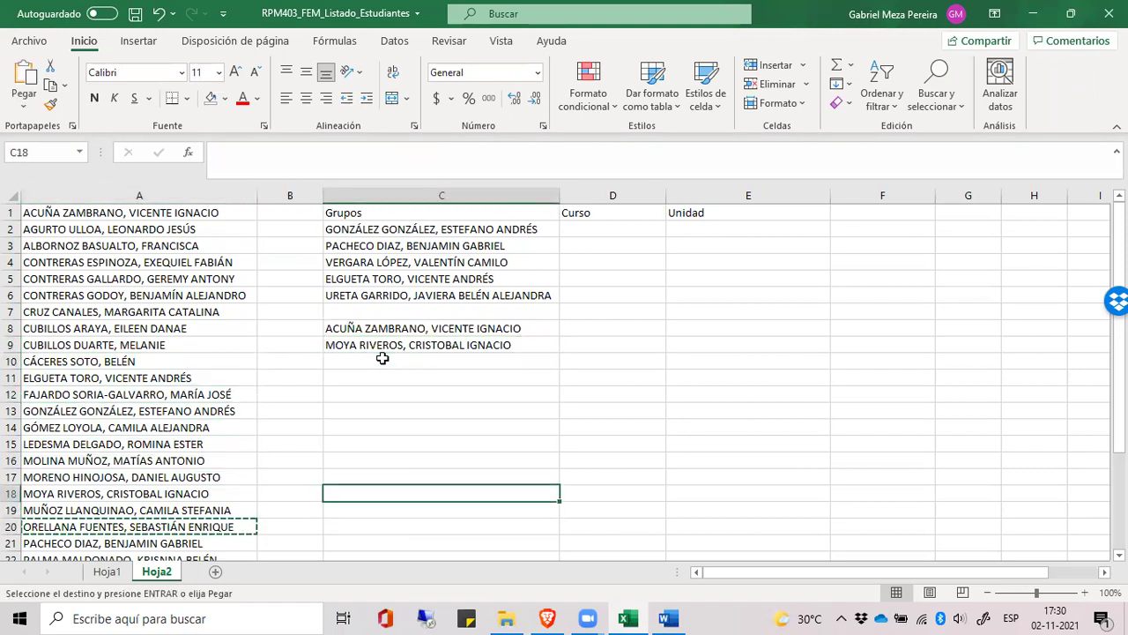
key("Down")
key("ctrl+v")
- Copy the student name in A23 to C11 as the fourth member of the second group
key("Down")
key("Down")
key("Down")
key("Down")
key("Down")
key("Down")
key("Escape")
key("Down")
key("Down")
key("Down")
key("Down")
key("Down")
key("Down")
key("Down")
key("Left")
key("Left")
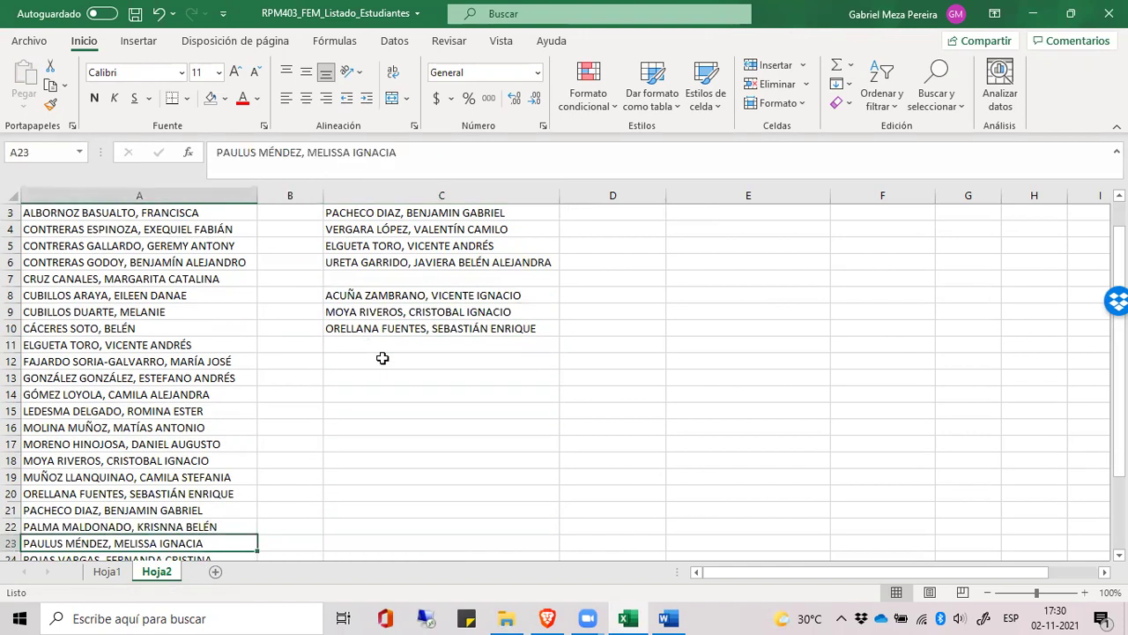
key("ctrl+c")
key("Right")
key("Right")
key("Up")
key("Up")
key("Up")
key("Up")
key("Up")
key("Up")
key("Up")
key("Up")
key("Up")
key("Up")
key("Up")
key("Up")
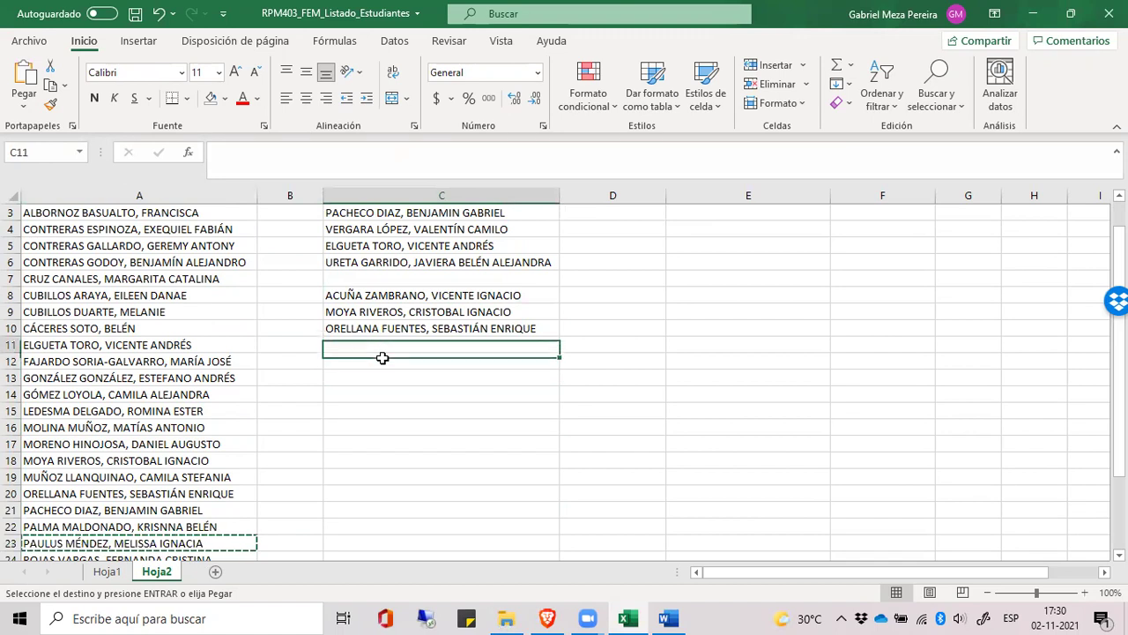
key("Return")
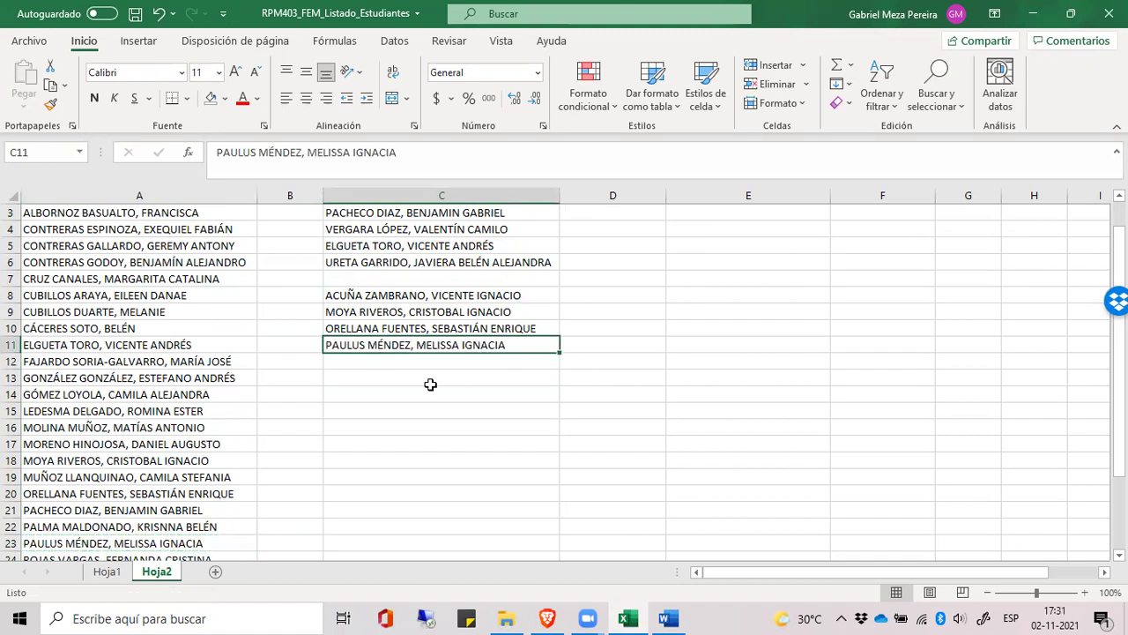
- Copy the student name in A4 to C13, leaving row 12 blank, as the first member of the third group
key("Left")
key("Left")
key("Up")
key("Up")
key("Up")
key("Up")
key("Up")
key("Up")
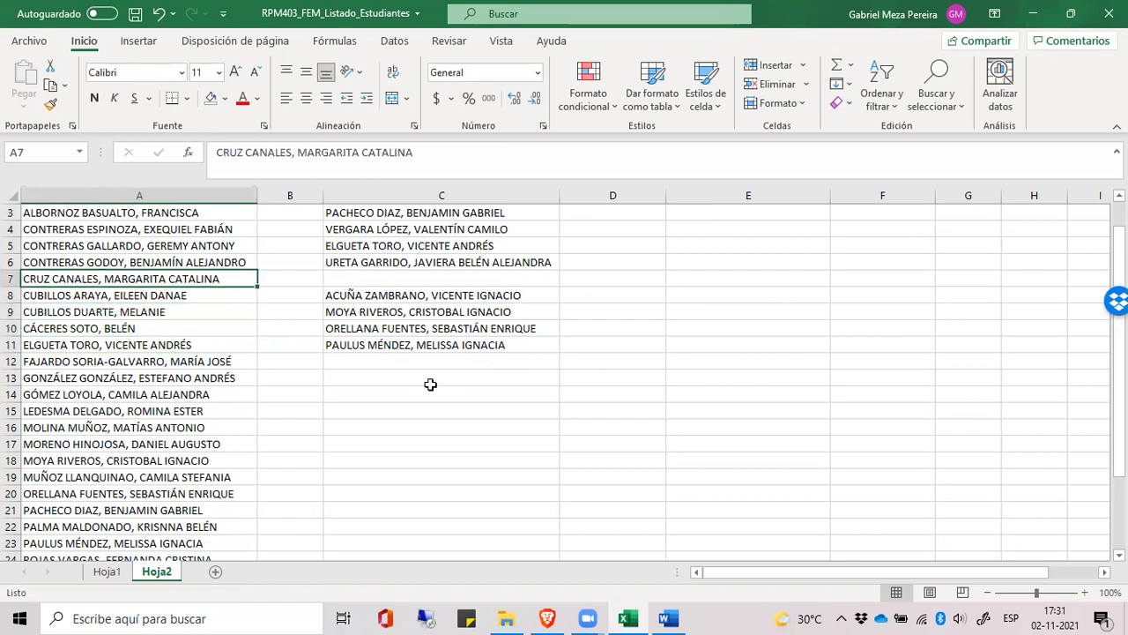
key("Up")
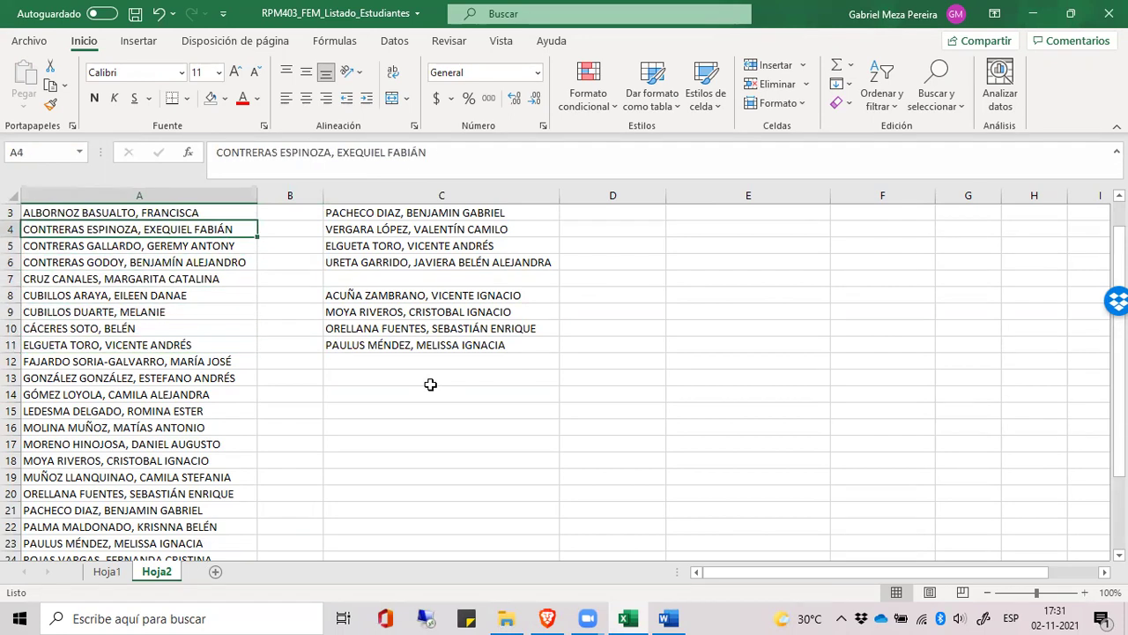
key("ctrl+c")
key("ctrl+Down")
key("Down")
key("Up")
key("Up")
key("Up")
key("Up")
key("Up")
key("Up")
key("Up")
key("Up")
key("Up")
key("Up")
key("Up")
key("Up")
key("Up")
key("Up")
key("Up")
key("Up")
key("Up")
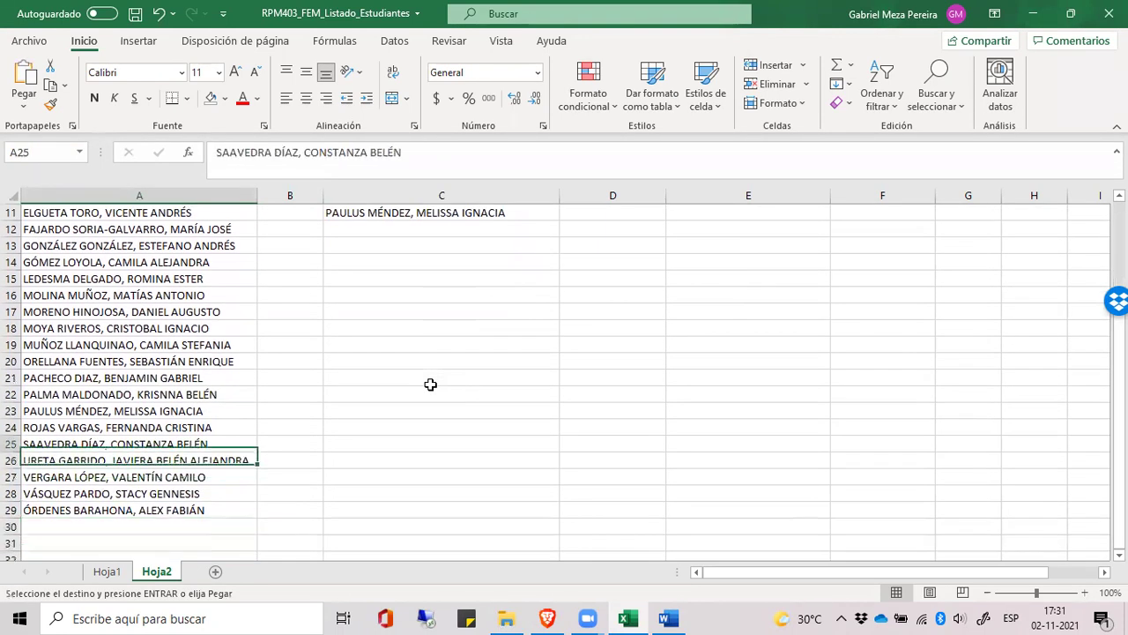
key("Right")
key("Right")
key("Return")
- Copy the student name in A6 to C14 as the second member of the third group
key("Left")
key("Left")
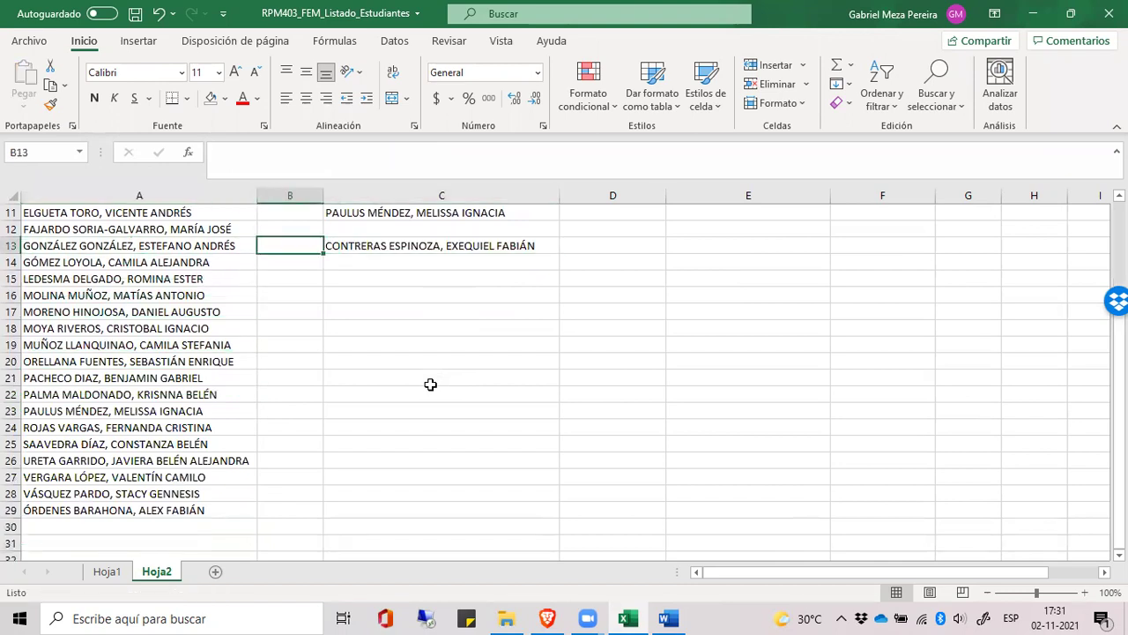
key("Up")
key("Up")
key("Up")
key("Up")
key("Up")
key("Up")
key("Up")
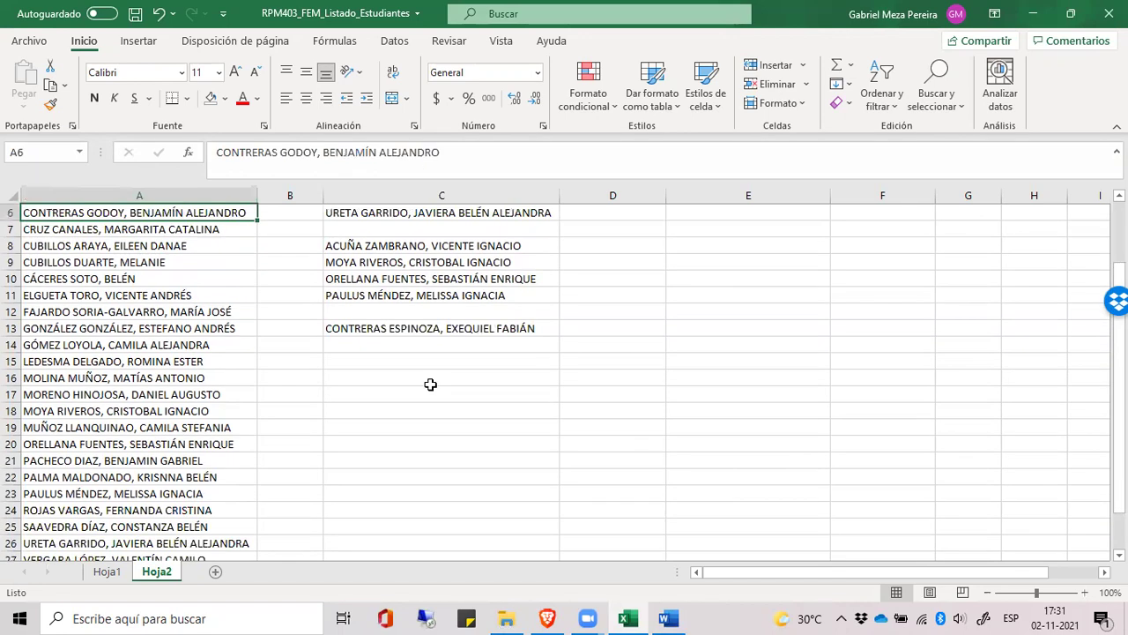
key("ctrl+c")
key("Down")
key("Down")
key("Down")
key("Down")
key("Down")
key("Down")
key("Down")
key("Right")
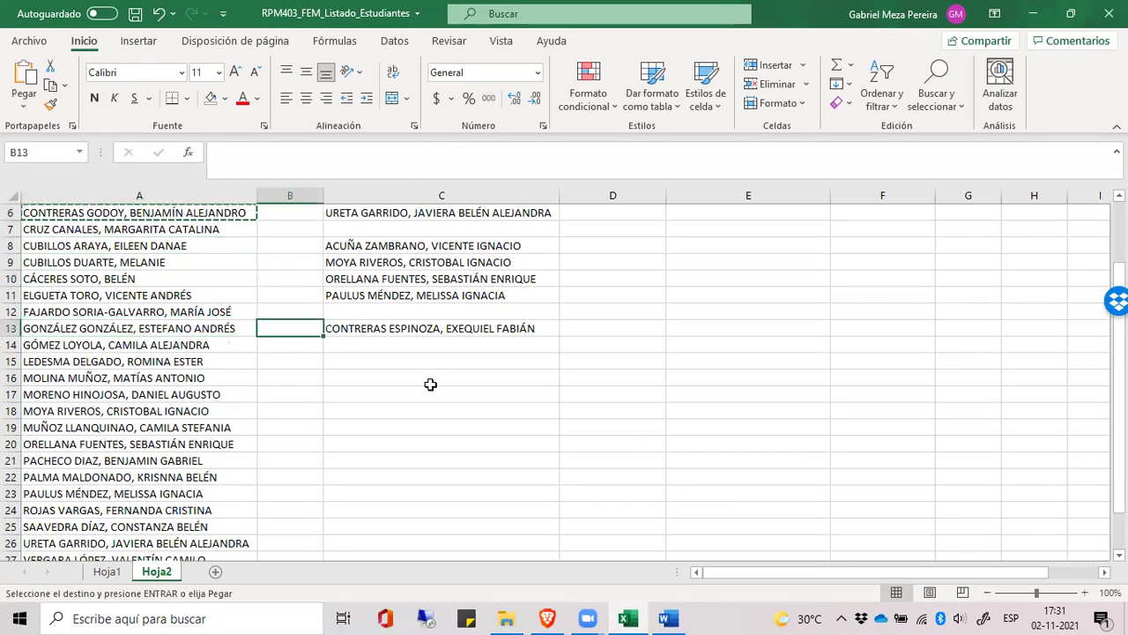
key("Right")
key("Down")
key("Return")
- Copy the student name in A29 to C15 as the third member of the third group
key("Left")
key("Left")
key("Up")
key("Down")
key("Down")
key("Down")
key("Down")
key("Down")
key("Down")
key("Down")
key("Down")
key("Down")
key("Down")
key("Down")
key("Down")
key("Down")
key("Down")
key("Down")
key("Down")
key("Down")
key("Up")
key("ctrl+c")
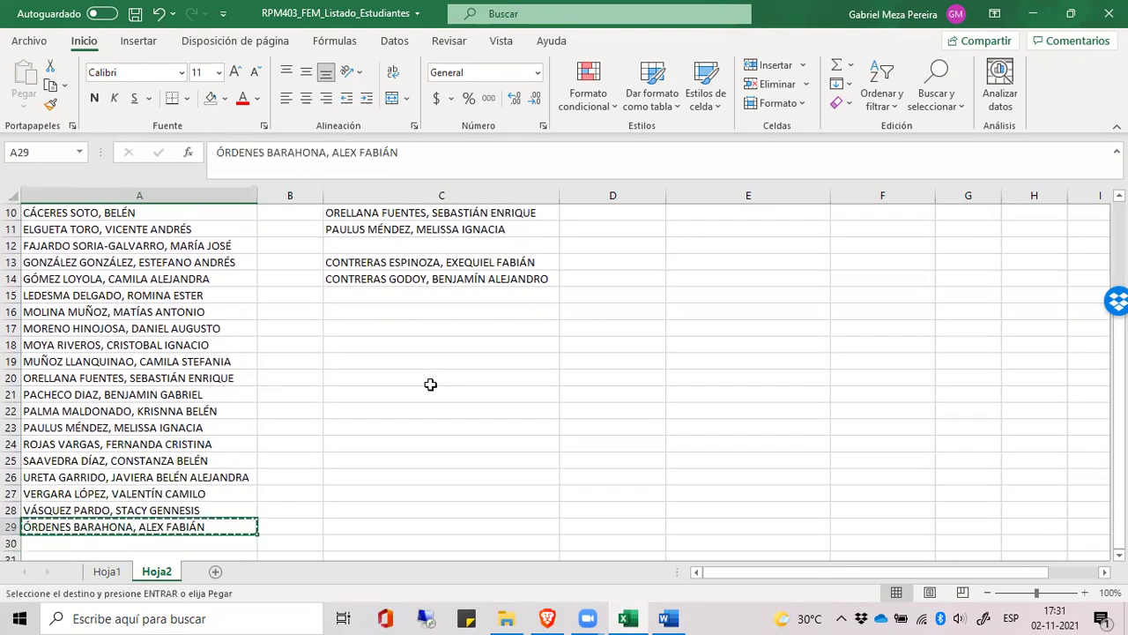
key("Right")
key("Up")
key("Up")
key("Up")
key("Up")
key("Up")
key("Up")
key("Up")
key("Up")
key("Up")
key("Up")
key("Up")
key("Up")
key("Up")
key("Up")
key("Right")
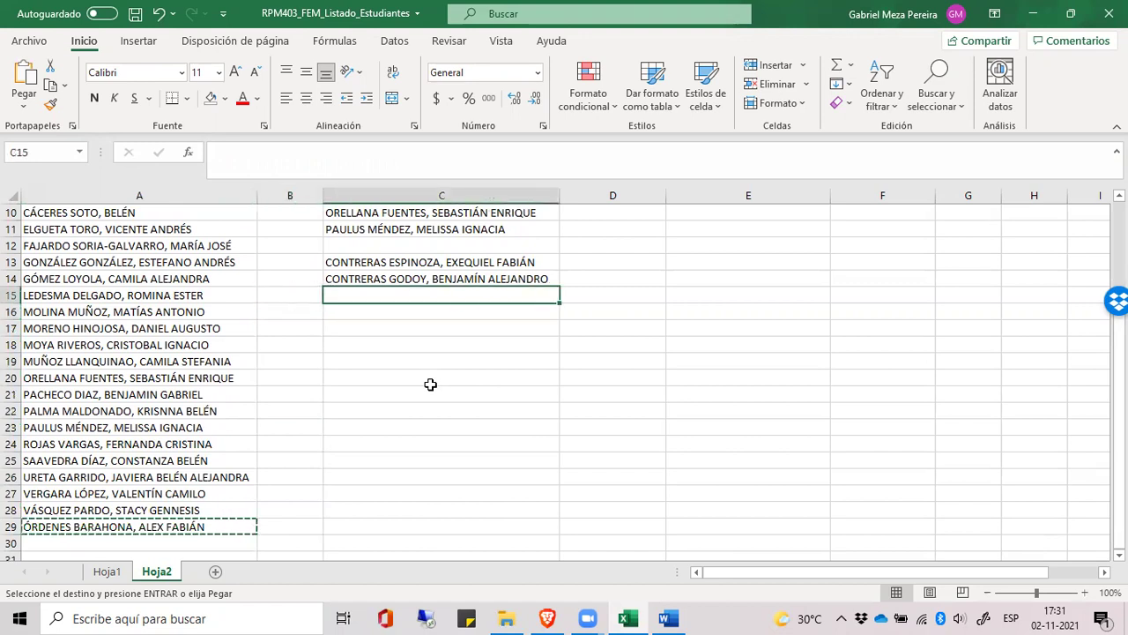
key("Return")
- Copy the student name in A7 to C16 as the fourth member of the third group
key("Left")
key("Left")
key("Up")
key("Up")
key("Up")
key("Up")
key("Up")
key("Up")
key("Up")
key("Up")
key("Up")
key("Up")
key("Up")
key("Up")
key("Up")
key("Down")
key("Down")
key("Down")
key("Down")
key("Down")
key("Down")
key("Down")
key("Down")
key("Down")
key("Down")
key("Down")
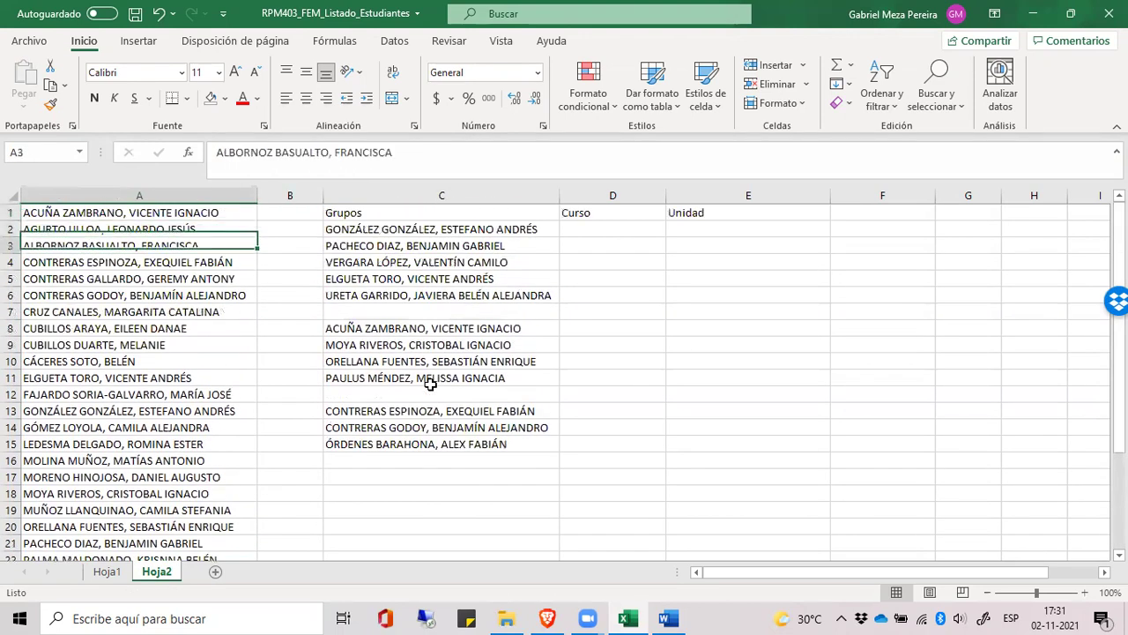
key("Up")
key("Up")
key("Up")
key("Up")
key("Up")
key("Up")
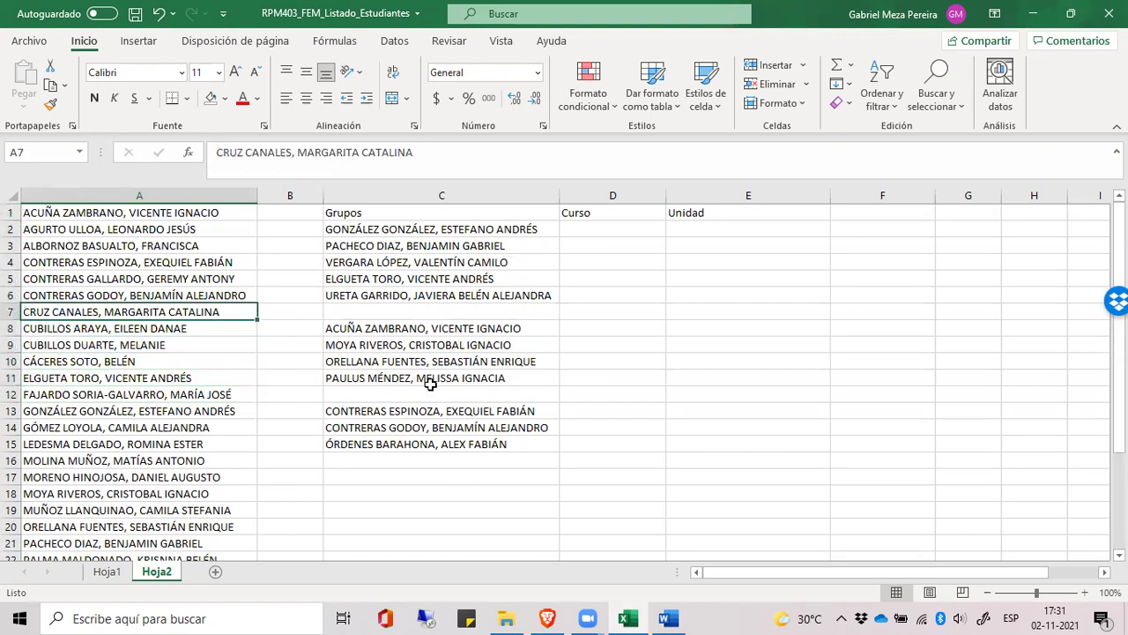
key("ctrl+c")
key("Down")
key("Down")
key("Down")
key("Down")
key("Down")
key("Down")
key("Down")
key("Down")
key("Down")
key("Down")
key("Down")
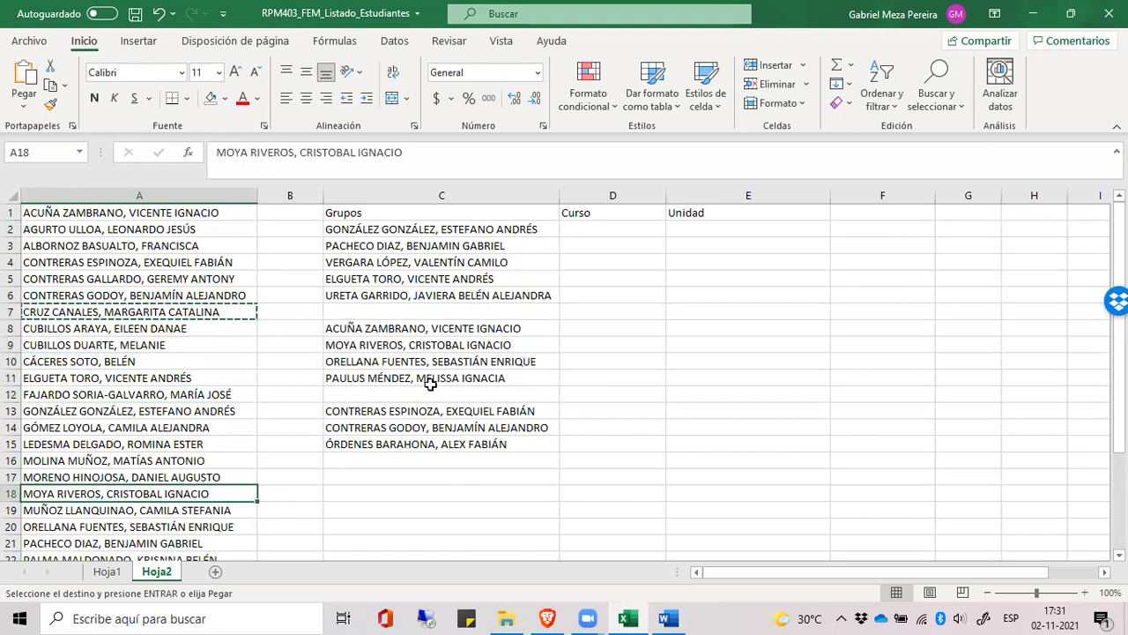
key("Right")
key("Right")
key("Up")
key("Up")
key("Return")
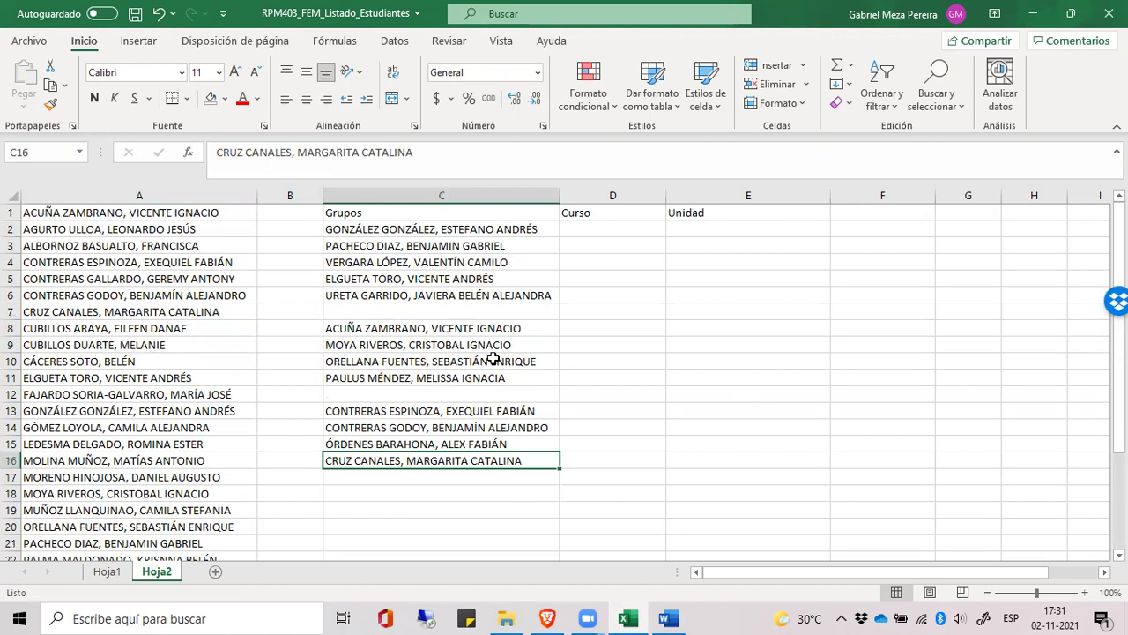
- Copy the student name in A2 to C18, leaving row 17 blank, as the first member of the fourth group
key("Left")
key("Left")
key("Up")
key("Up")
key("Up")
key("Up")
key("Up")
key("Up")
key("Up")
key("Up")
key("Up")
key("Up")
key("Up")
key("Up")
key("Up")
key("Up")
key("Up")
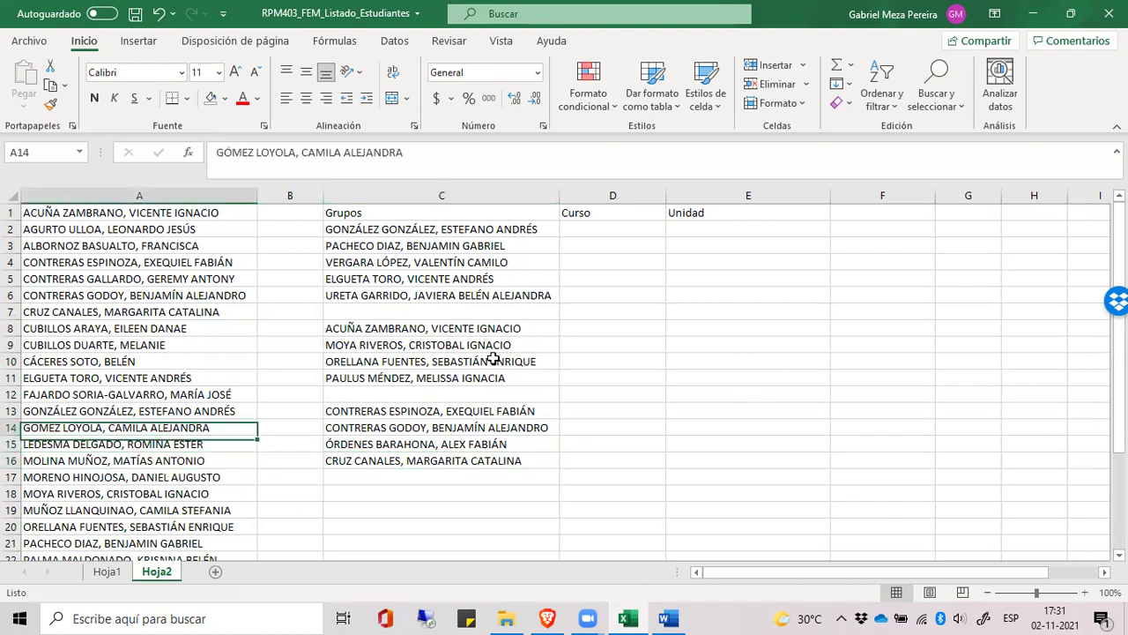
key("Down")
key("ctrl+c")
key("Down")
key("Down")
key("Down")
key("Down")
key("Down")
key("Down")
key("Down")
key("Down")
key("Down")
key("Down")
key("Down")
key("Down")
key("Down")
key("Down")
key("Down")
key("Right")
key("Right")
key("Down")
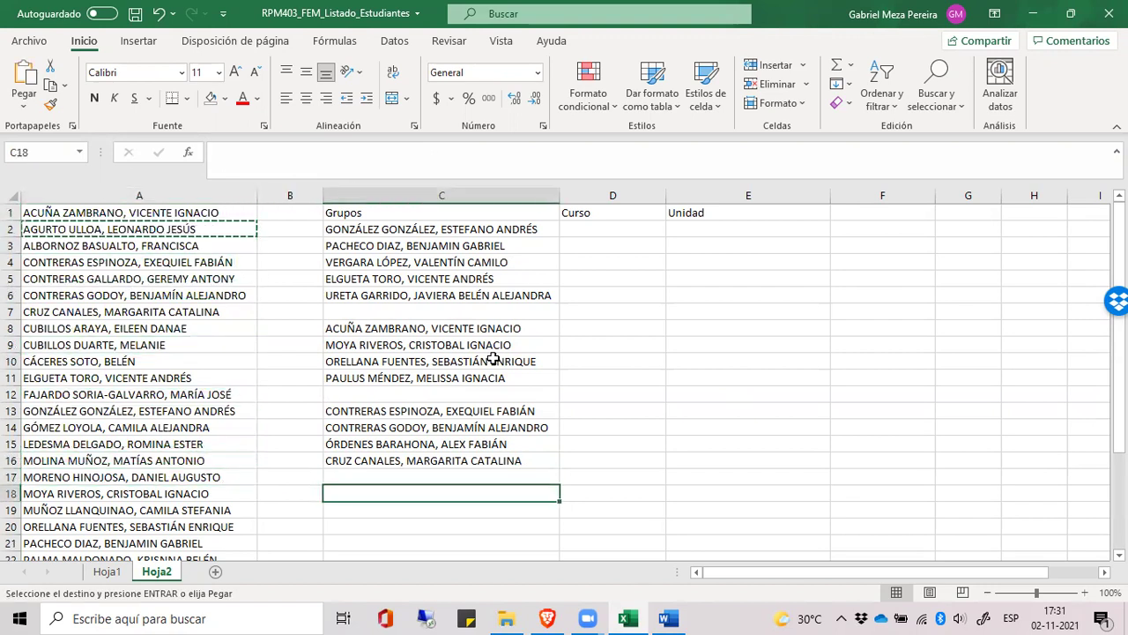
key("Return")
- Copy the student name in A9 to C19 as the second member of the fourth group
key("Left")
key("Left")
key("Up")
key("Up")
key("Up")
key("Up")
key("Up")
key("Up")
key("Up")
key("Up")
key("Up")
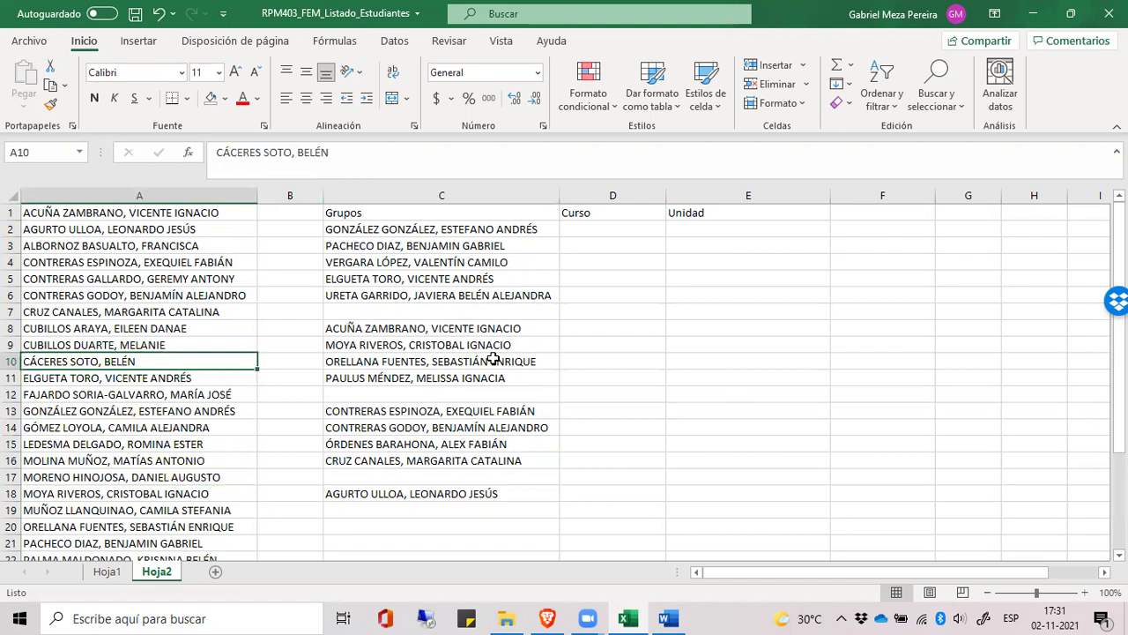
key("ctrl+c")
key("Down")
key("Down")
key("Down")
key("Down")
key("Down")
key("Down")
key("Down")
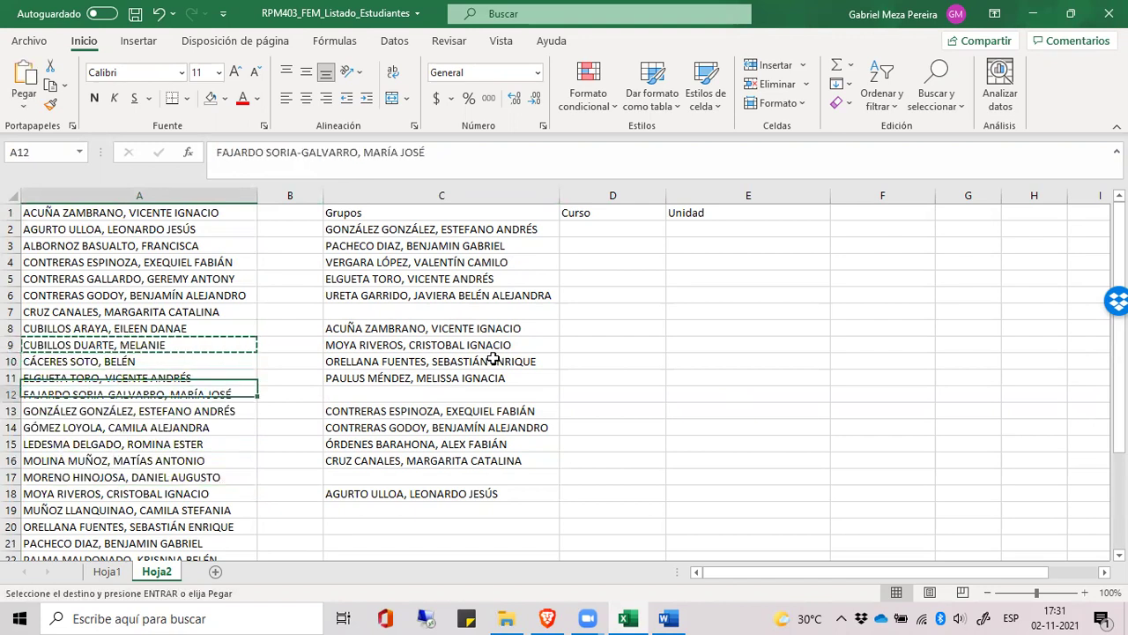
key("Down")
key("Down")
key("Right")
key("Right")
key("Down")
key("Return")
- Copy the student name in A16 to C20 as the third member of the fourth group
key("Left")
key("Left")
key("Up")
key("Up")
key("Up")
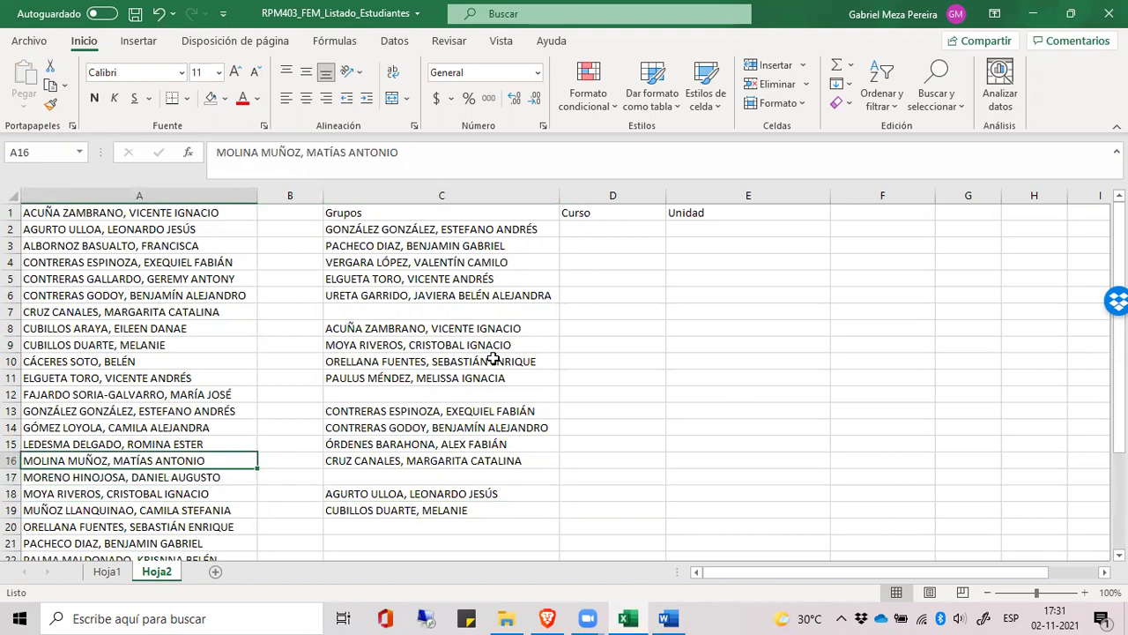
key("ctrl+c")
key("Down")
key("Down")
key("Down")
key("Down")
key("Right")
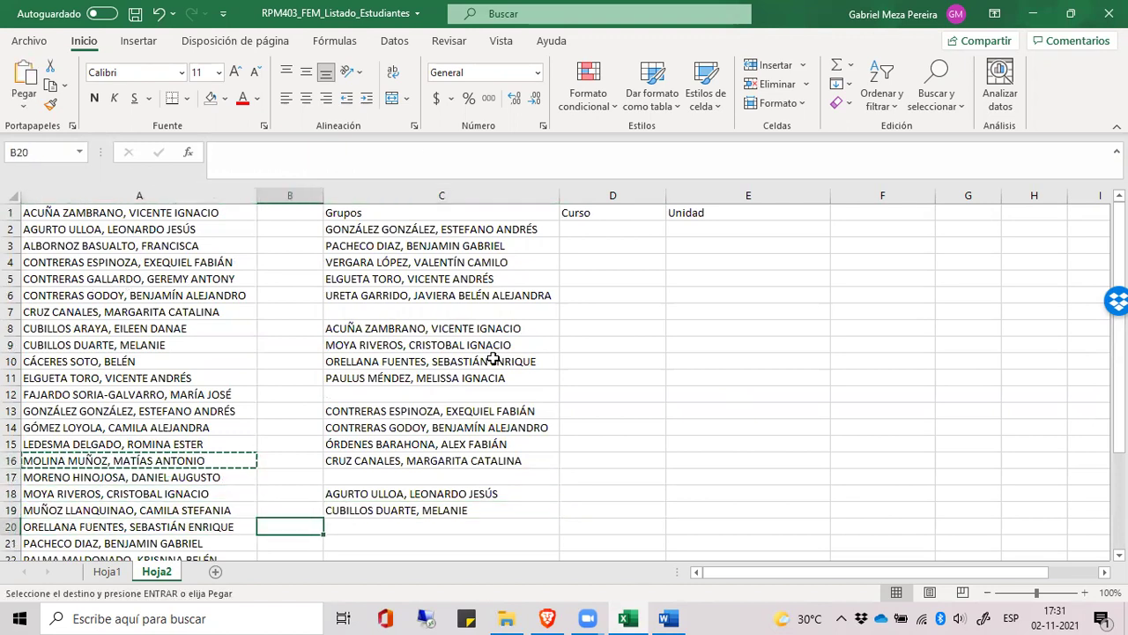
key("Right")
key("Return")
- Copy the student name in A17 to C21 as the fourth member of the fourth group
key("Left")
key("Left")
key("Up")
key("Up")
key("Up")
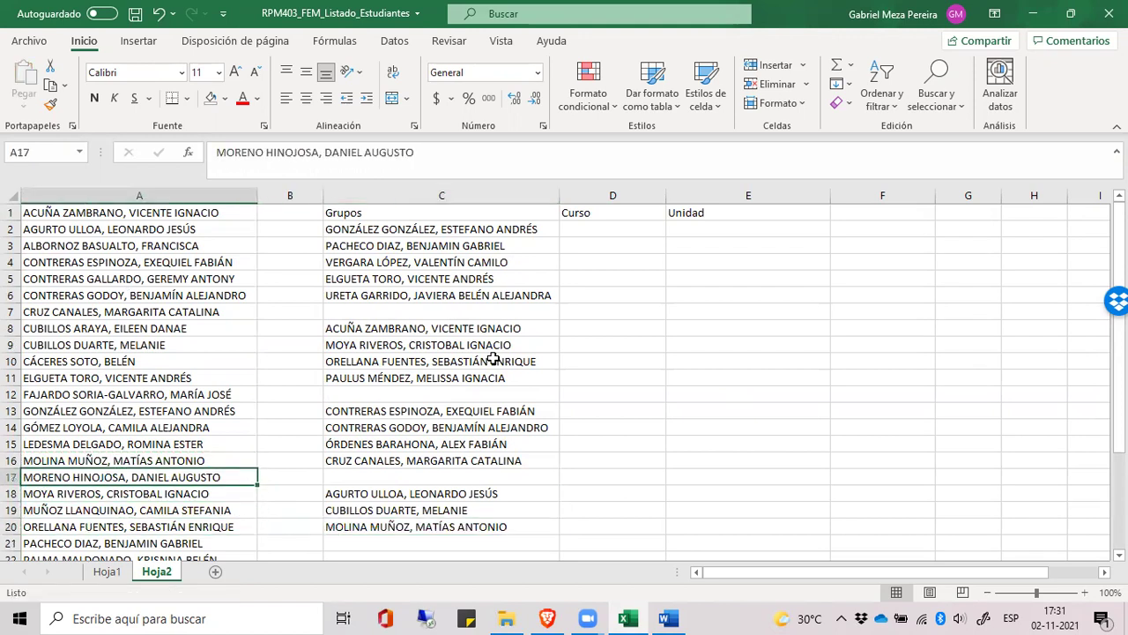
key("ctrl+c")
key("Down")
key("Down")
key("Down")
key("Down")
key("Down")
key("Down")
key("Down")
key("Down")
key("Down")
key("Down")
key("Down")
key("Down")
key("Down")
key("Down")
key("Up")
key("Up")
key("Up")
key("Up")
key("Up")
key("Up")
key("Up")
key("Up")
key("Up")
key("Up")
key("Up")
key("Down")
key("ctrl+Right")
key("ctrl+Left")
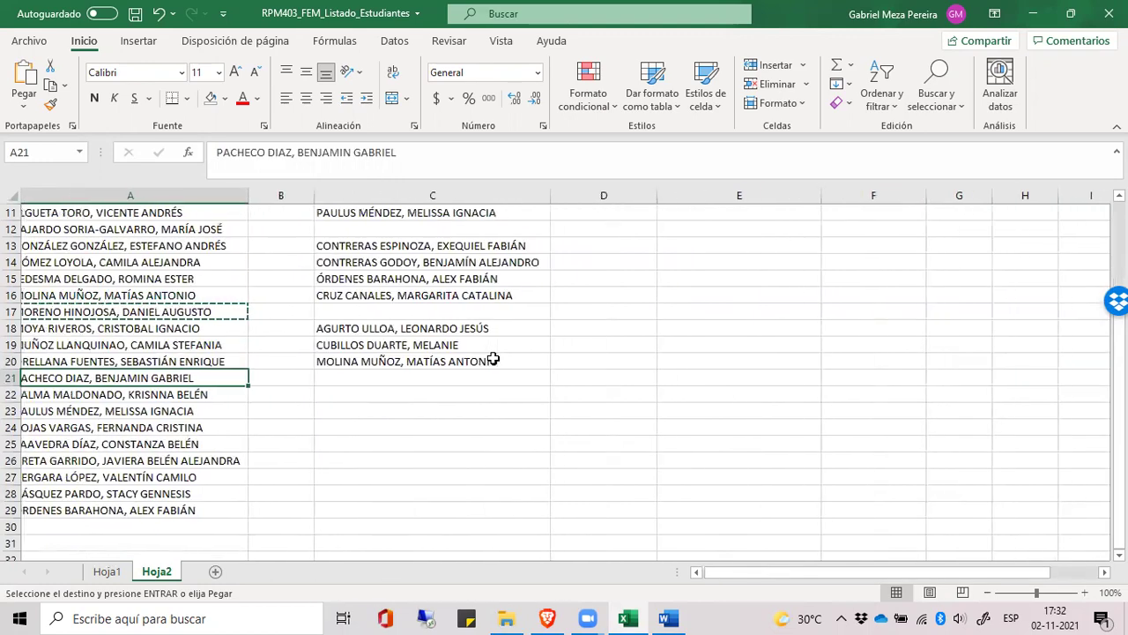
key("Right")
key("Right")
key("Return")
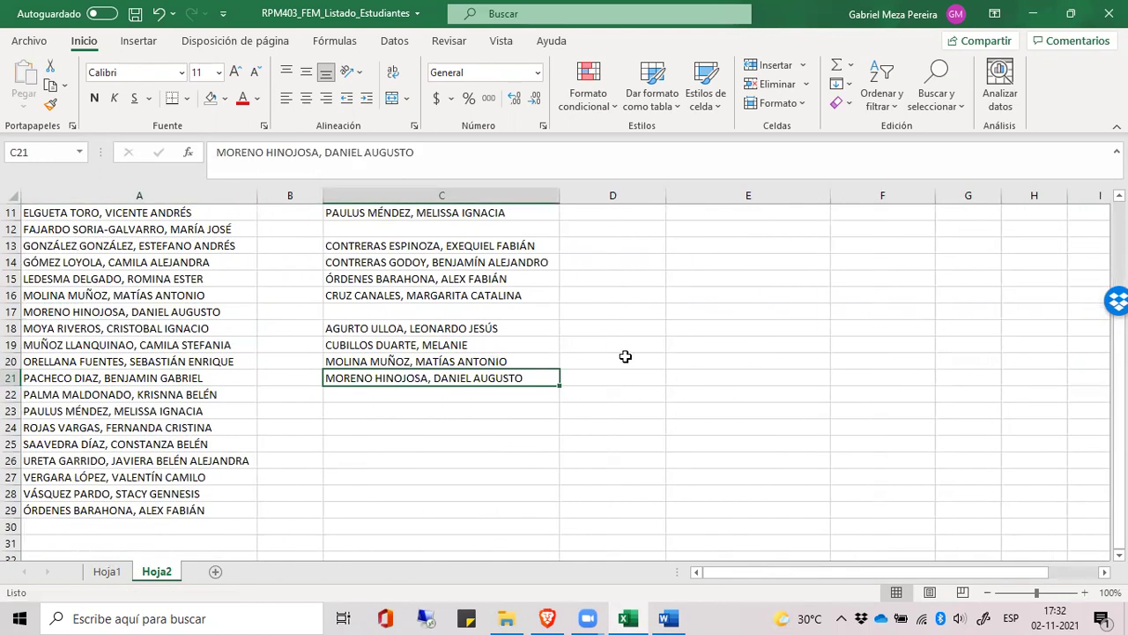
- Copy the student name in A3 to C23, leaving row 22 blank, as the first member of the fifth group
key("Left")
key("Left")
key("Up")
key("Up")
key("Up")
key("Up")
key("Up")
key("Up")
key("Up")
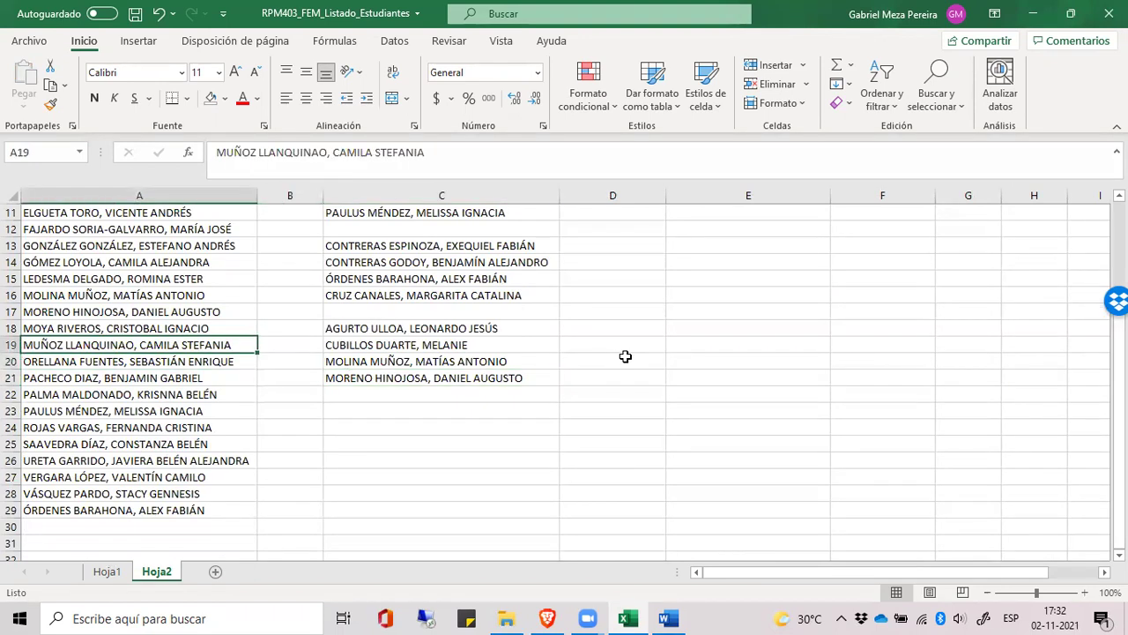
key("ctrl+Up")
key("Down")
key("Down")
key("ctrl+c")
key("Down")
key("Down")
key("Down")
key("Down")
key("Down")
key("Down")
key("Down")
key("Down")
key("Down")
key("Down")
key("Down")
key("Down")
key("Down")
key("Down")
key("Down")
key("Down")
key("Down")
key("Down")
key("Down")
key("Down")
key("Down")
key("Down")
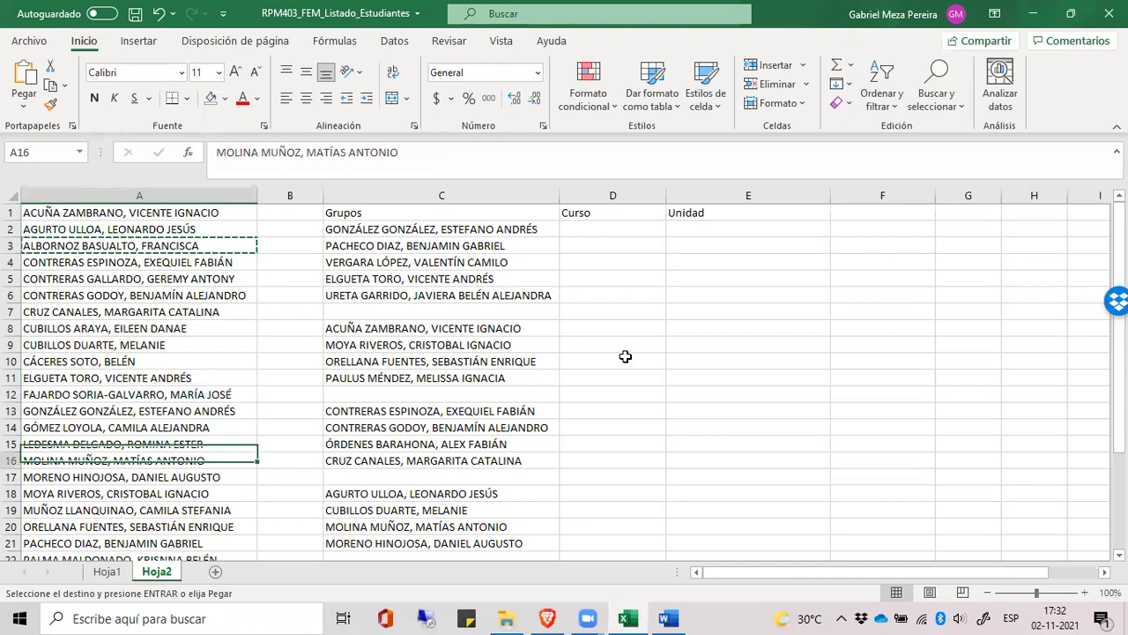
key("Right")
key("Right")
key("Up")
key("Up")
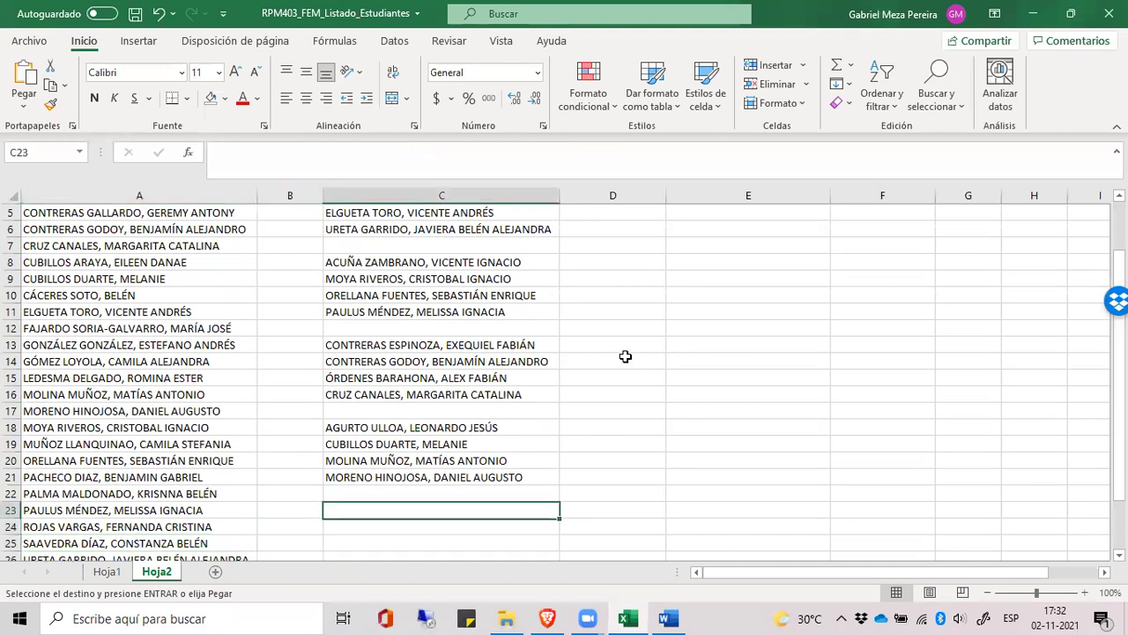
key("Return")
- Copy the student name in A12 to C24 as the second member of the fifth group
key("Left")
key("Left")
key("Up")
key("Up")
key("Up")
key("Up")
key("Up")
key("Up")
key("Up")
key("Up")
key("Up")
key("Up")
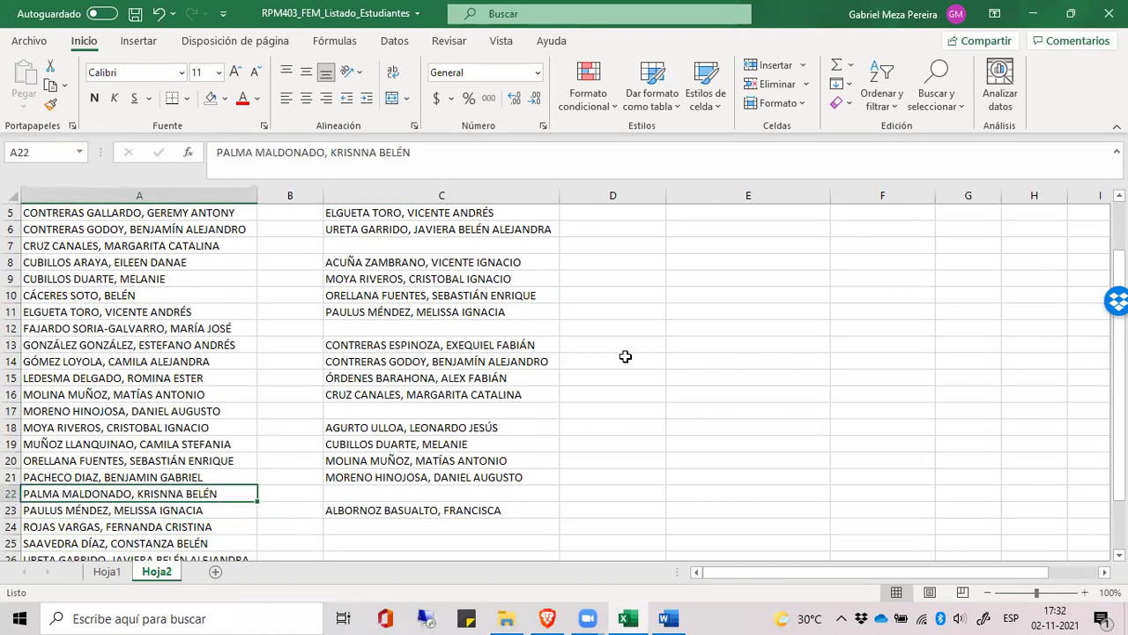
key("Up")
key("ctrl+c")
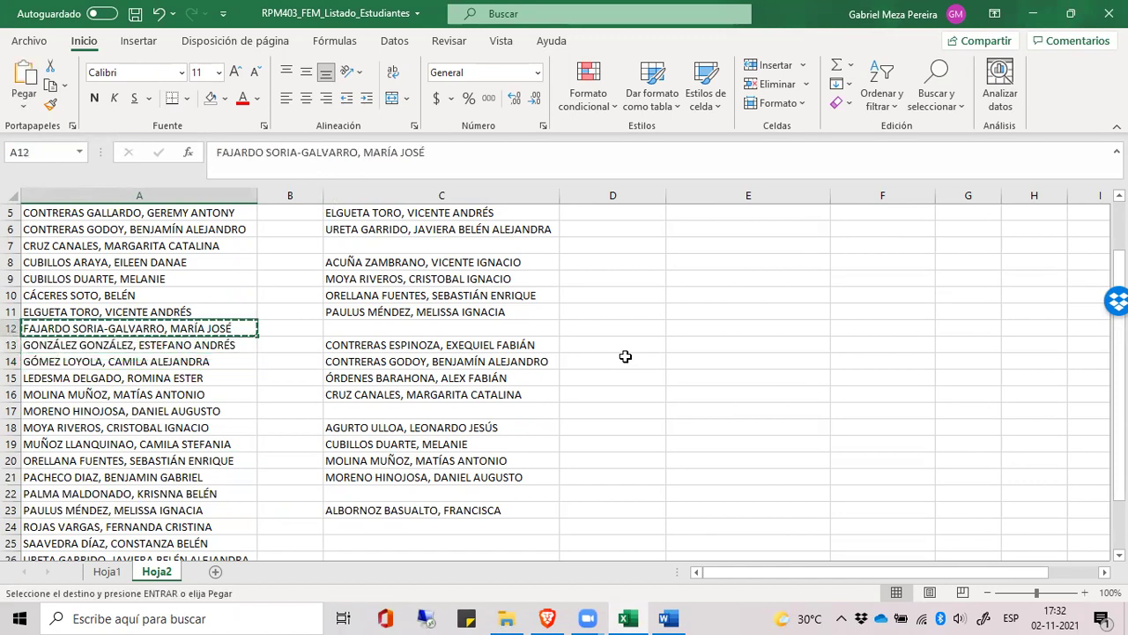
key("Down")
key("Down")
key("Down")
key("Down")
key("Down")
key("Down")
key("Down")
key("Down")
key("Down")
key("Down")
key("Down")
key("Down")
key("Down")
key("Down")
key("Down")
key("Down")
key("Down")
key("Up")
key("Up")
key("Up")
key("Up")
key("Up")
key("Right")
key("Right")
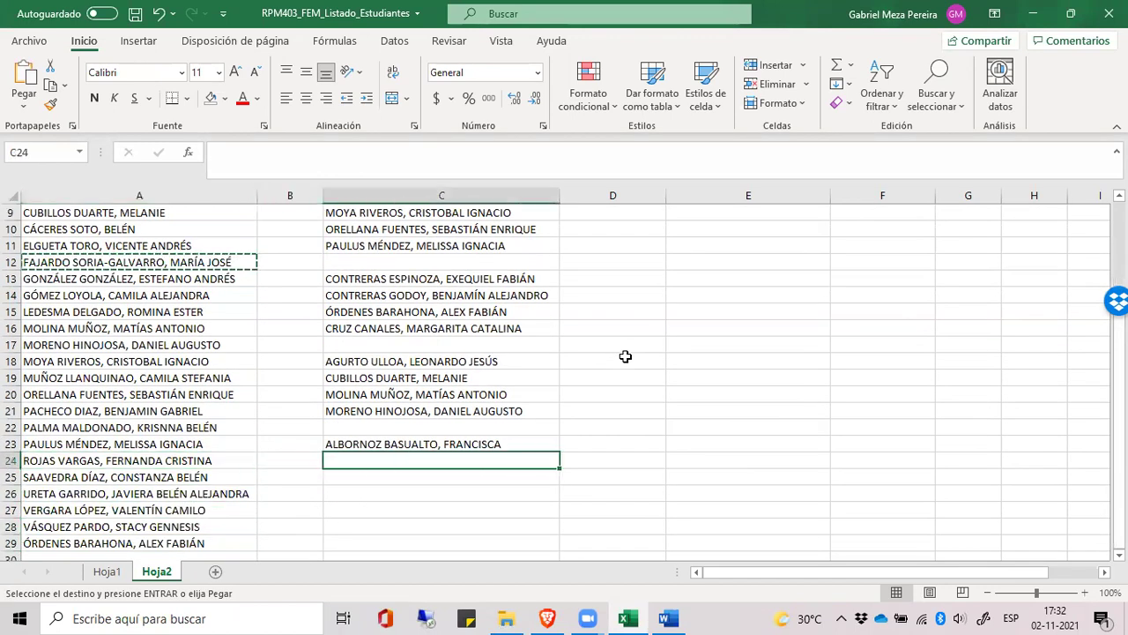
key("Return")
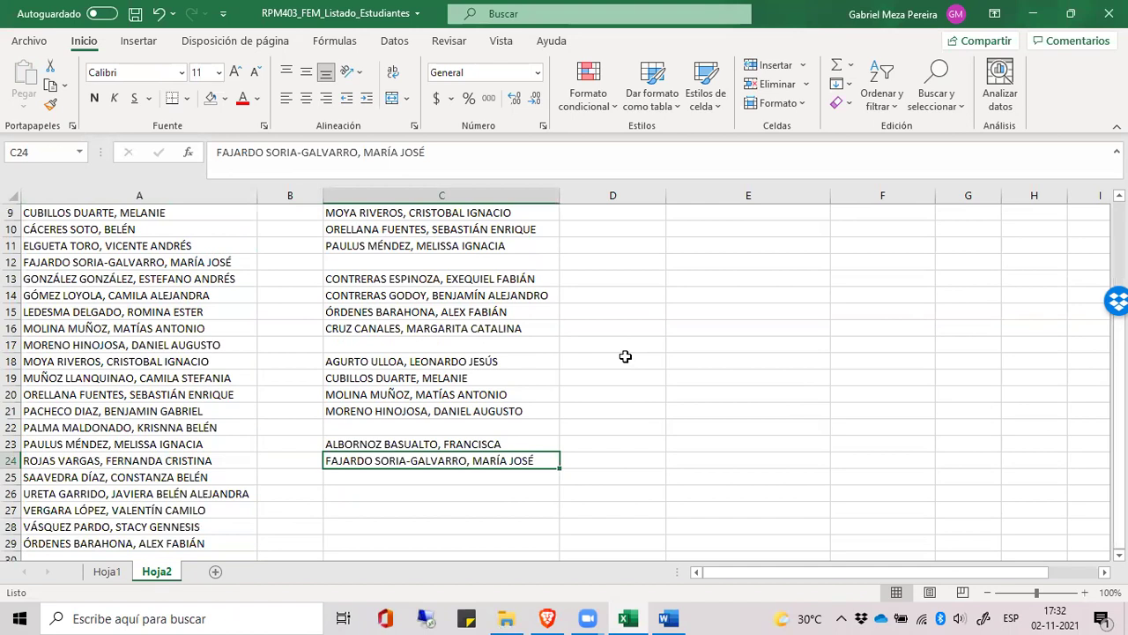
- Copy the student name in A22 to C25 as the third member of the fifth group
key("Left")
key("Left")
key("Up")
key("Up")
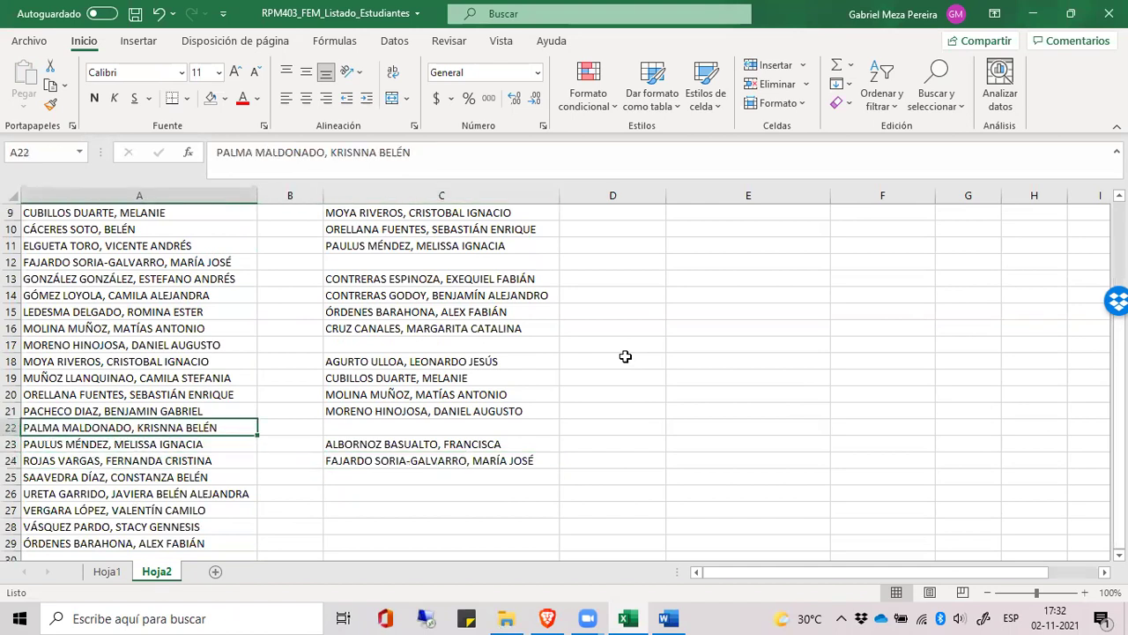
key("ctrl+c")
key("Down")
key("Down")
key("Down")
key("Right")
key("Right")
key("Return")
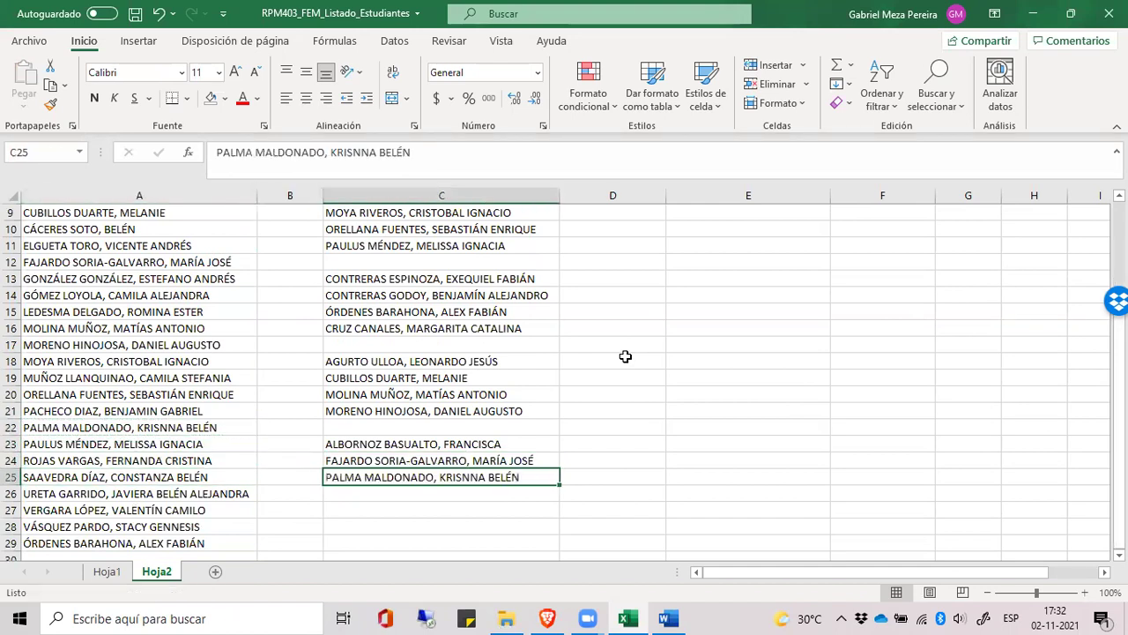
- Copy the student name in A19 to C26 as the fourth member of the fifth group
key("Left")
key("Left")
key("Up")
key("Up")
key("Up")
key("Up")
key("Up")
key("Up")
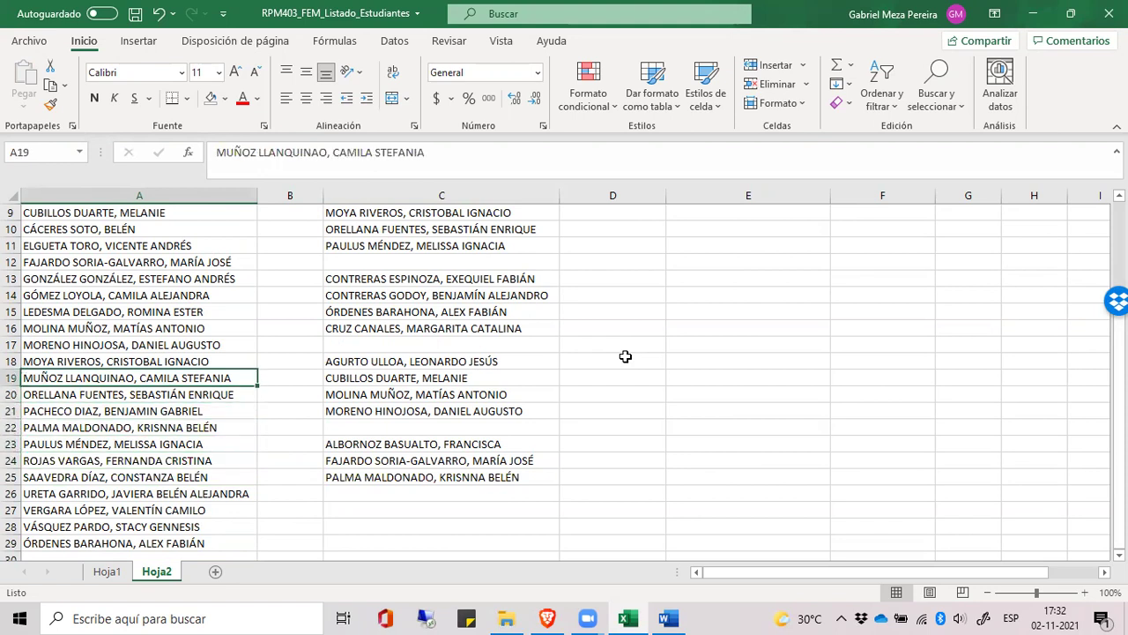
key("ctrl+c")
key("Down")
key("Down")
key("Down")
key("Down")
key("Down")
key("Down")
key("Down")
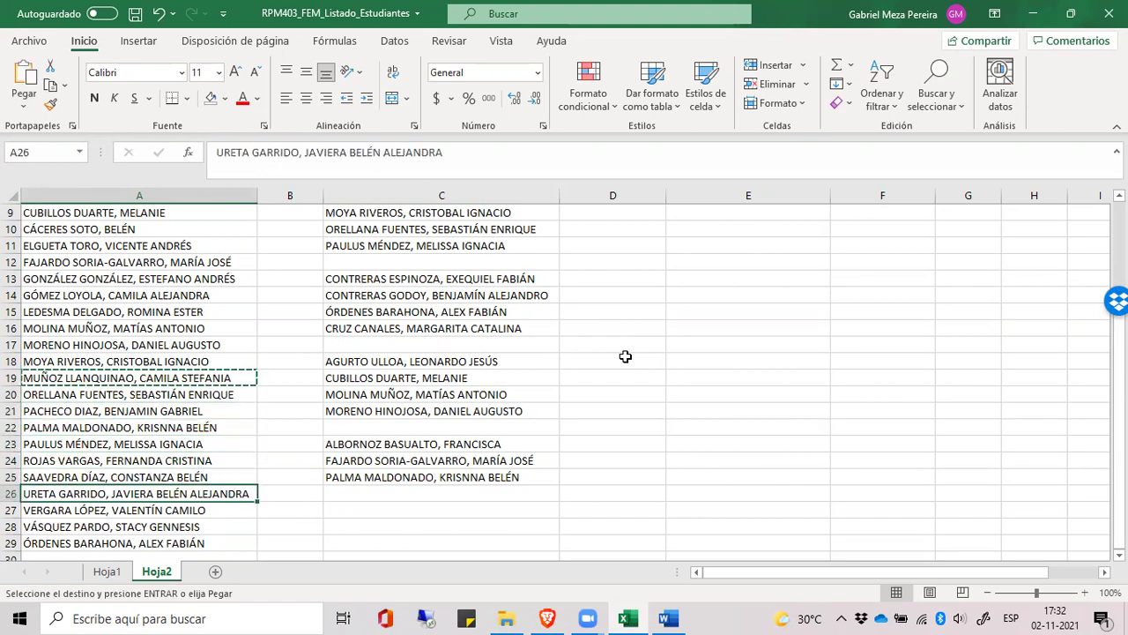
key("Right")
key("Right")
key("Return")
- Copy the student name in A8 to C27 as the fifth member of the fifth group
key("Left")
key("Left")
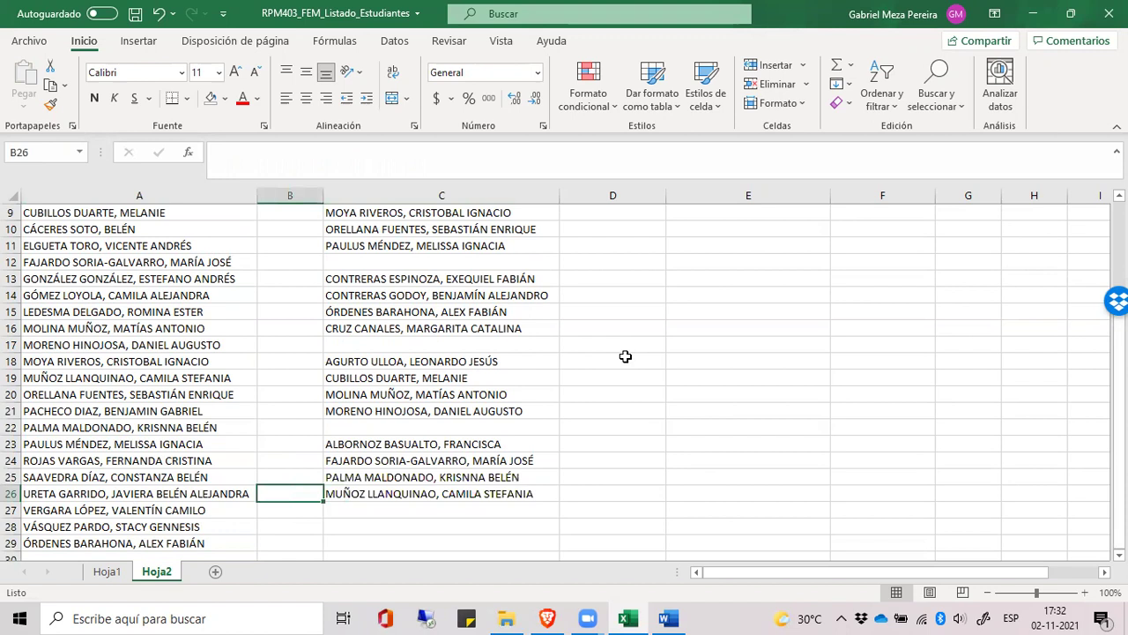
key("Up")
key("Up")
key("Up")
key("Up")
key("Up")
key("Up")
key("Up")
key("Up")
key("Up")
key("Up")
key("Up")
key("Up")
key("Up")
key("Up")
key("Up")
key("Up")
key("Up")
key("Up")
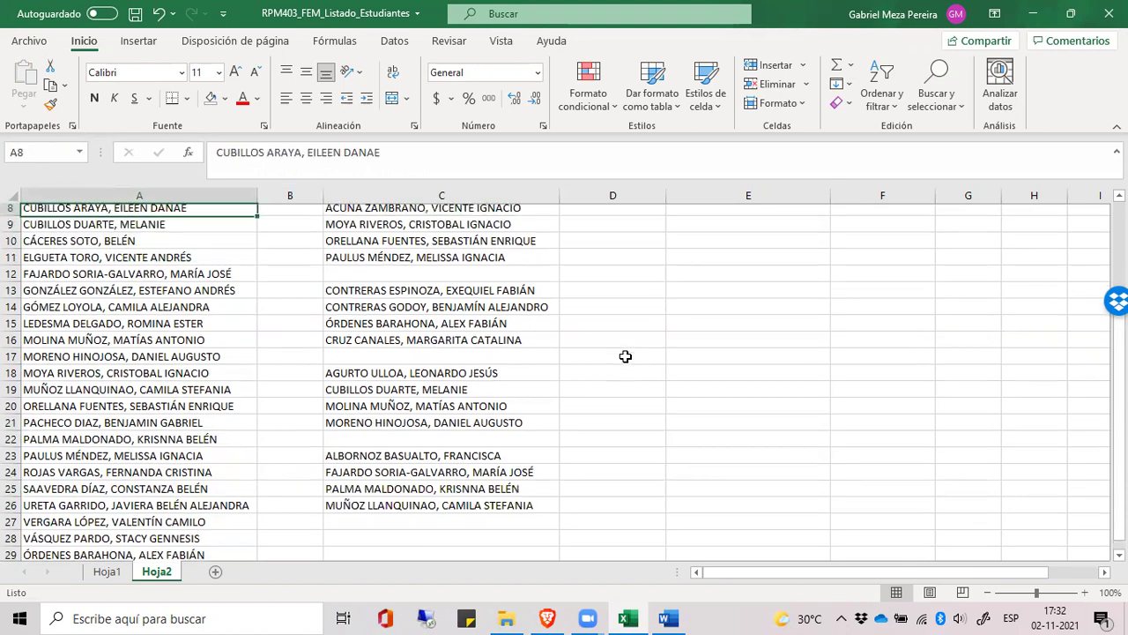
key("ctrl+c")
key("Down")
key("Down")
key("Down")
key("Down")
key("Down")
key("Down")
key("Down")
key("Down")
key("Down")
key("Down")
key("Down")
key("Down")
key("Down")
key("Down")
key("Down")
key("Down")
key("Down")
key("Down")
key("Down")
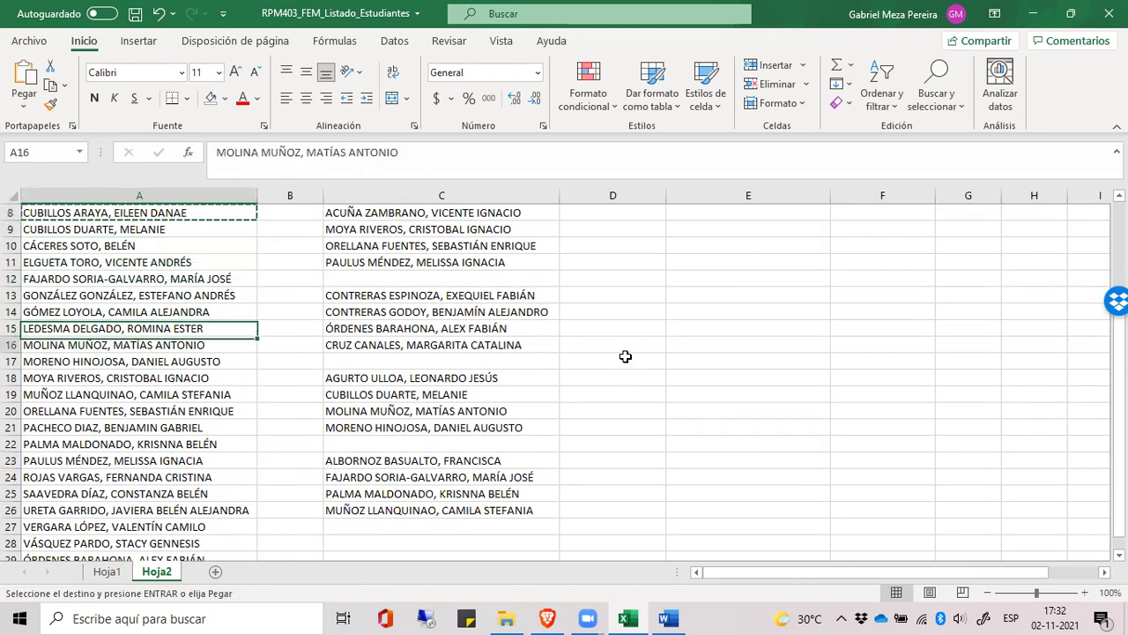
key("Right")
key("Right")
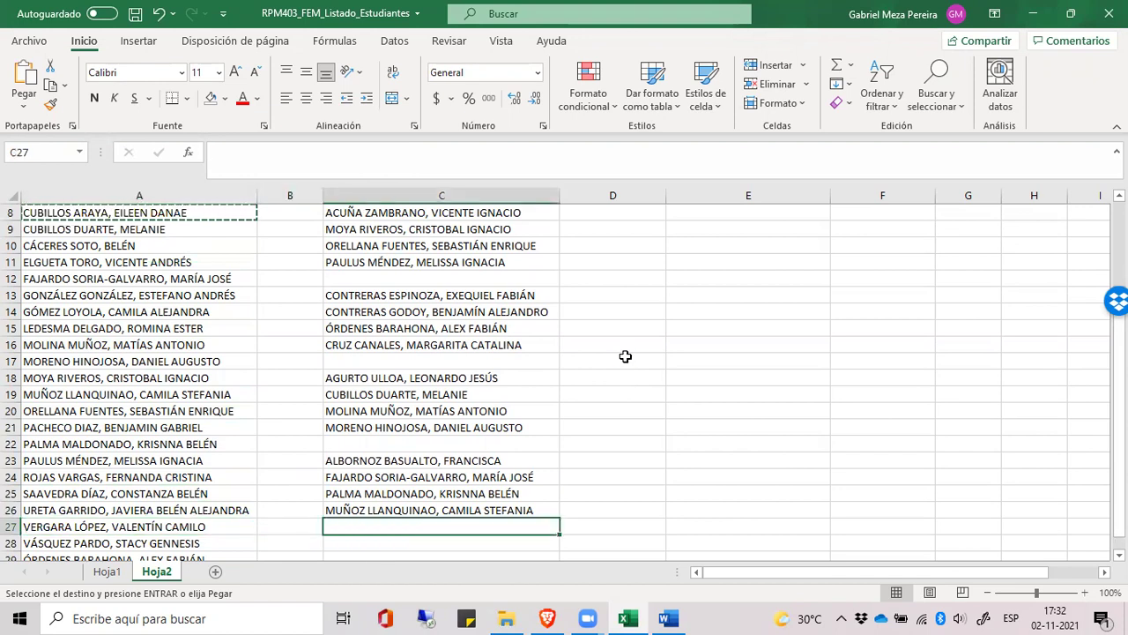
key("Return")
- Review the members of the five groups registered in column C
scroll(489, 500, "up", 3)
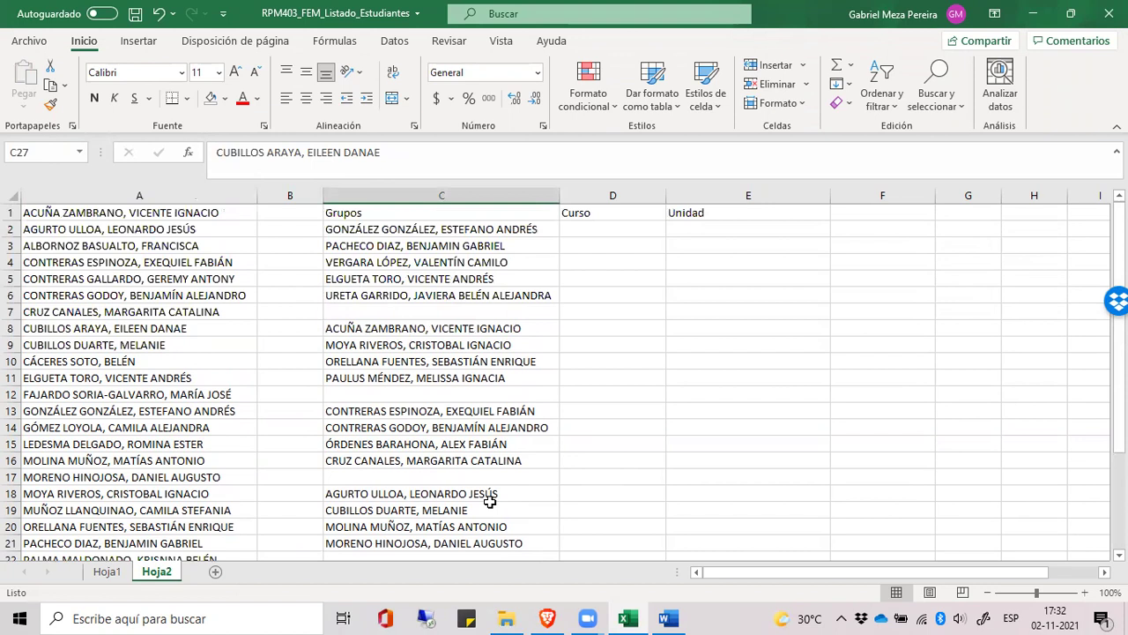
key("Down")
key("Up")
key("Up")
key("Up")
key("Up")
key("Up")
key("Up")
key("Up")
key("Up")
key("Up")
key("Up")
key("Up")
key("Up")
key("Up")
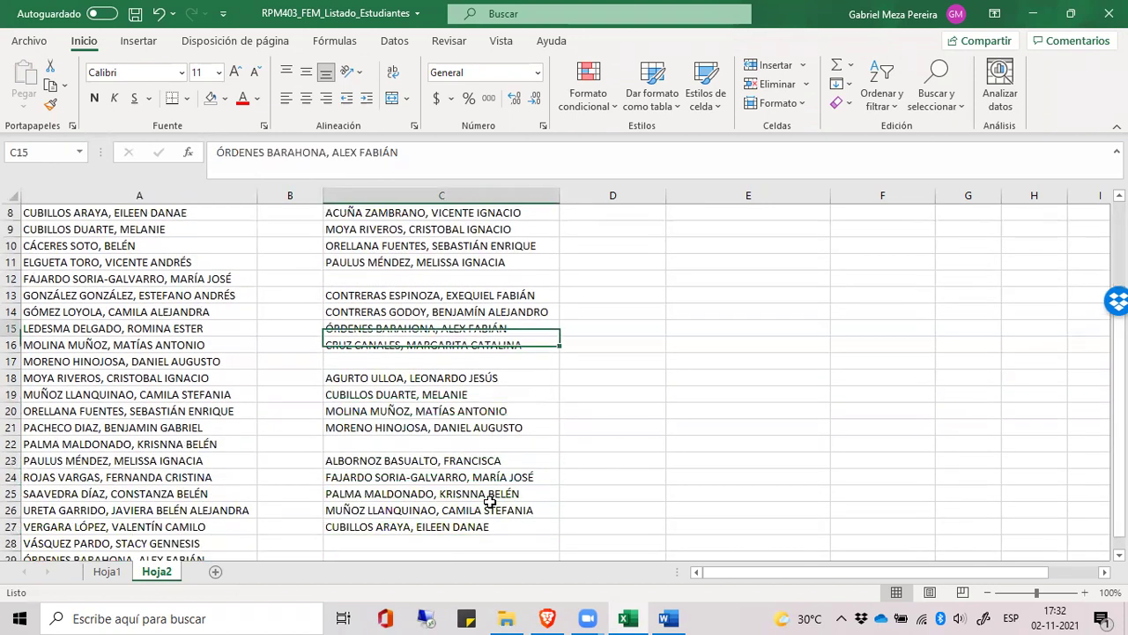
key("Up")
key("Up")
key("Up")
key("Up")
key("Up")
key("Up")
key("Up")
key("Up")
key("Up")
key("Down")
key("Down")
key("Down")
key("Down")
key("Down")
key("Down")
key("Down")
key("Down")
key("Down")
key("Down")
key("Down")
key("Down")
key("Down")
key("Down")
key("Down")
key("Down")
key("Down")
key("Down")
key("Down")
key("Down")
key("Down")
key("Down")
- Look through the full student list in column A and compare it with the groups in column C
key("Left")
key("Left")
key("Down")
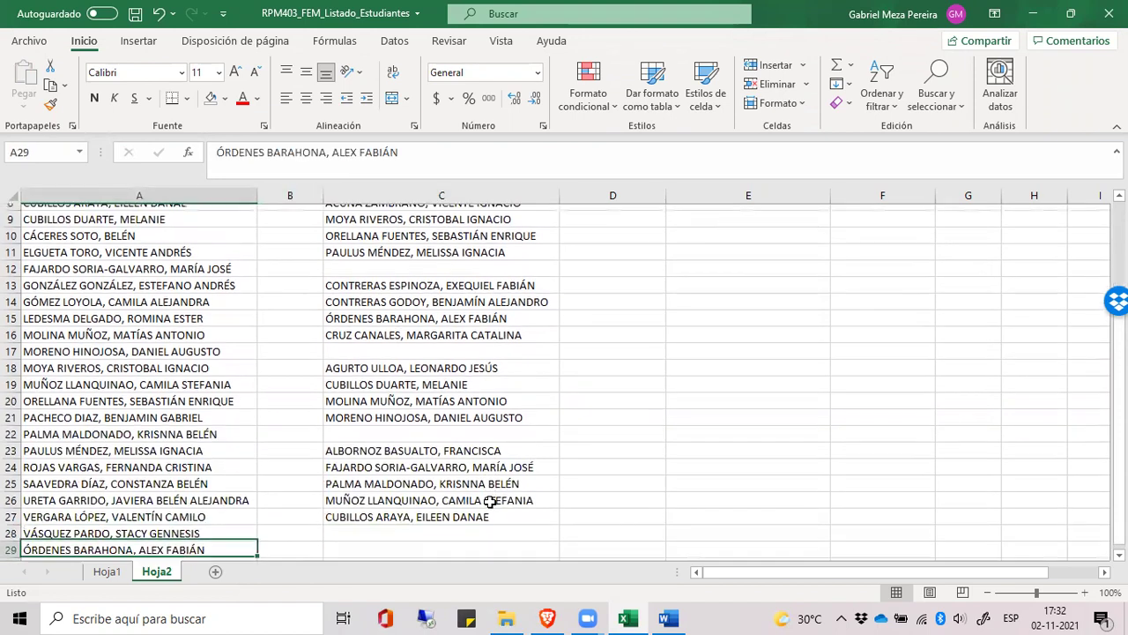
key("Down")
key("Up")
key("Up")
key("Up")
key("Up")
key("Up")
key("Up")
key("Up")
key("Up")
key("Up")
key("Up")
key("Up")
key("Up")
key("Up")
key("Up")
key("Up")
key("Up")
key("Up")
key("Up")
key("Up")
key("Up")
key("Up")
key("Up")
key("Up")
key("Up")
key("Up")
key("Down")
key("Down")
key("Down")
key("Down")
key("Down")
key("Down")
key("Down")
key("Down")
key("Down")
key("Down")
key("Down")
key("Down")
key("Down")
key("Down")
key("Down")
key("Down")
key("Down")
key("Down")
key("Down")
key("Down")
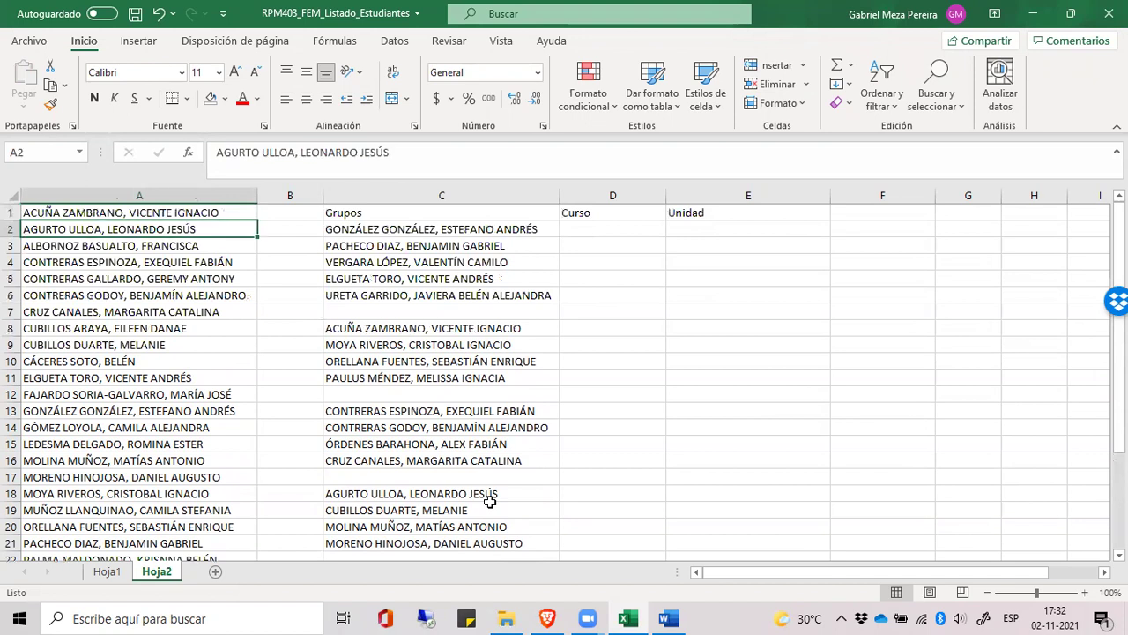
key("Down")
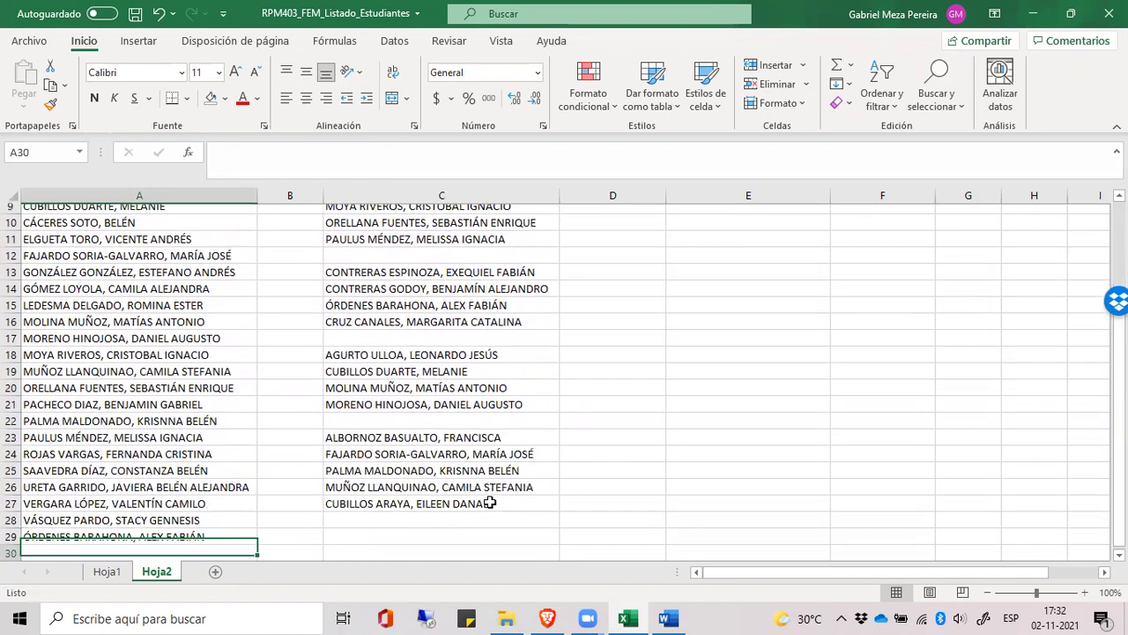
- Switch to the course page in the browser and check the Evaluación Integrativa instructions
key("Down")
key("Up")
key("Right")
key("Right")
left_click(489, 500)
left_click(491, 507)
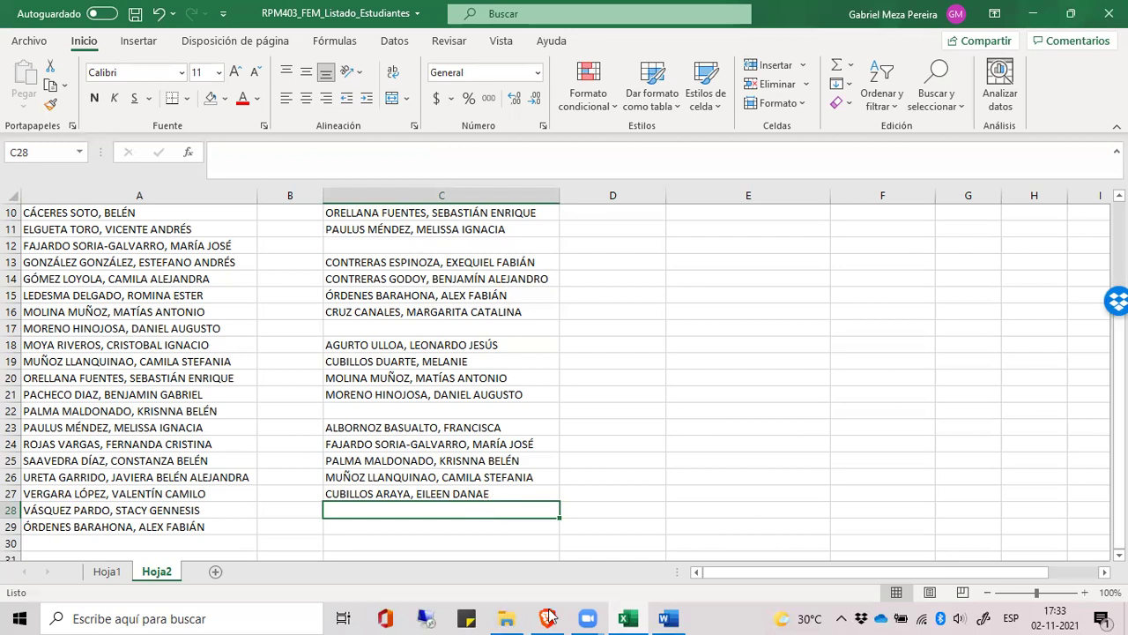
key("alt+Tab")
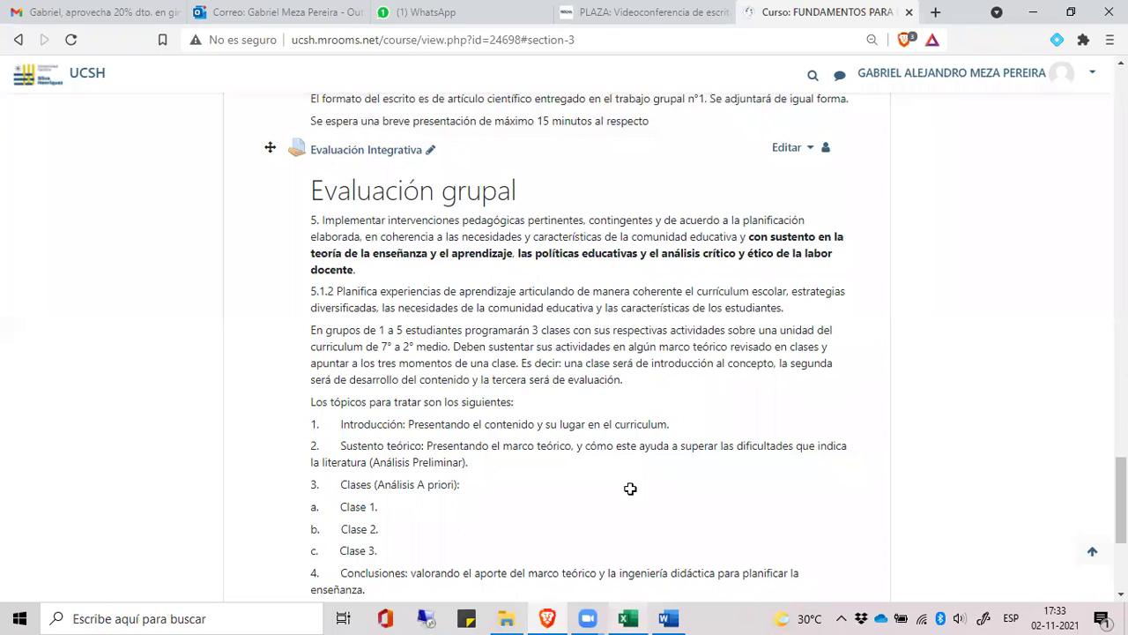
- Return to the Excel list and copy the student name in A24 to C29 as the first member of the sixth group
key("alt+Tab")
key("ctrl+c")
key("Down")
key("Down")
key("Down")
key("Down")
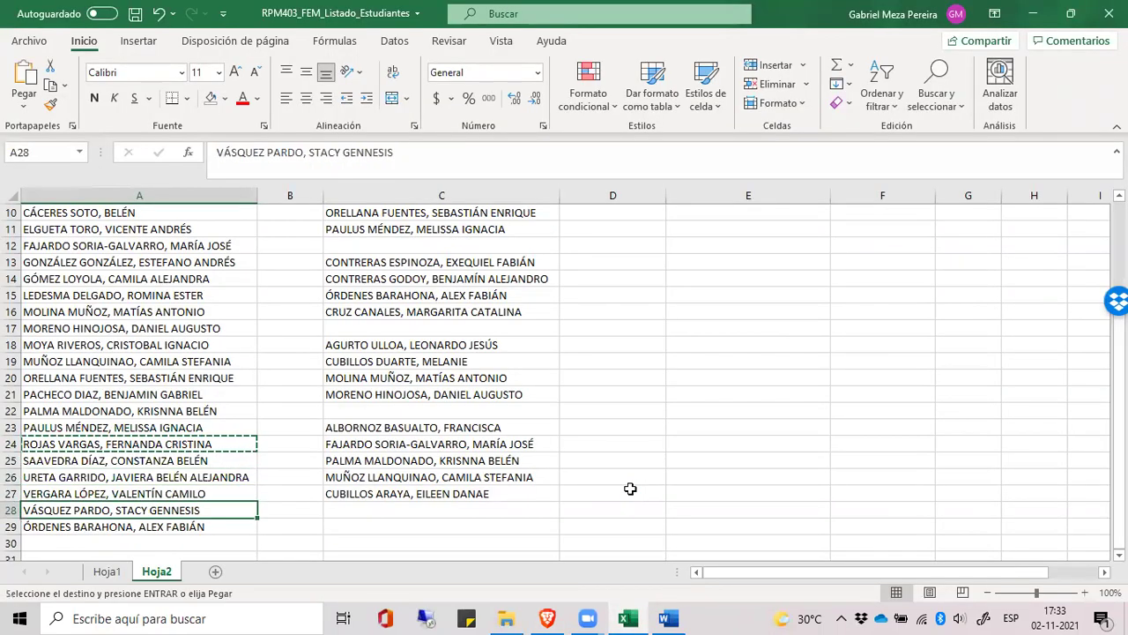
key("Right")
key("Right")
key("Down")
key("ctrl+v")
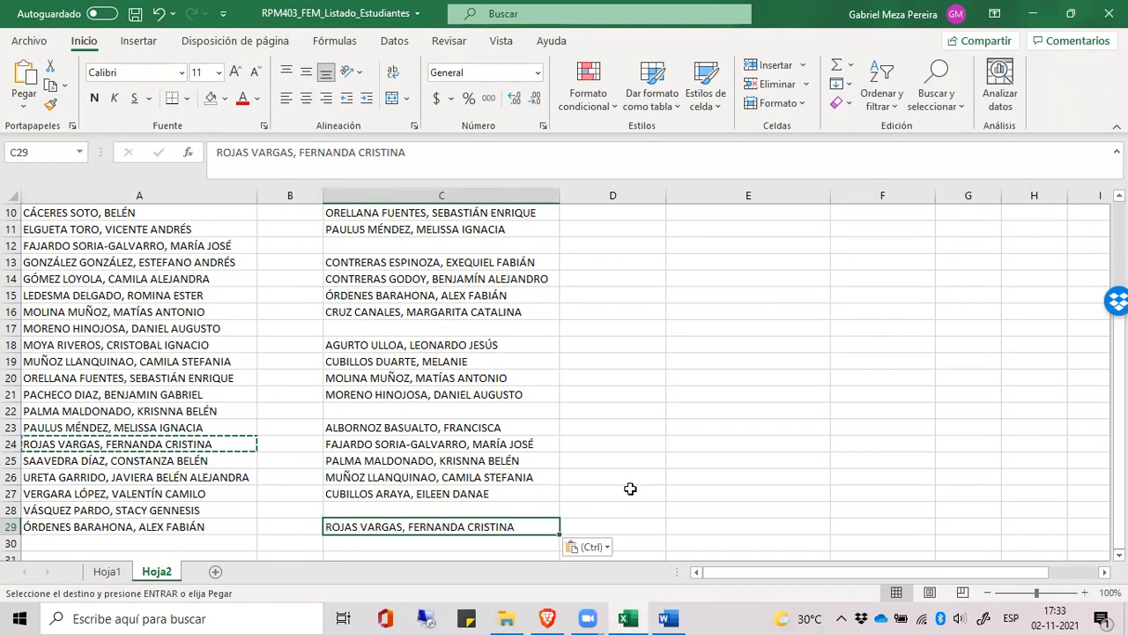
- Copy the student name in A28 to C30 as the second member of the sixth group
key("Left")
key("Left")
key("Up")
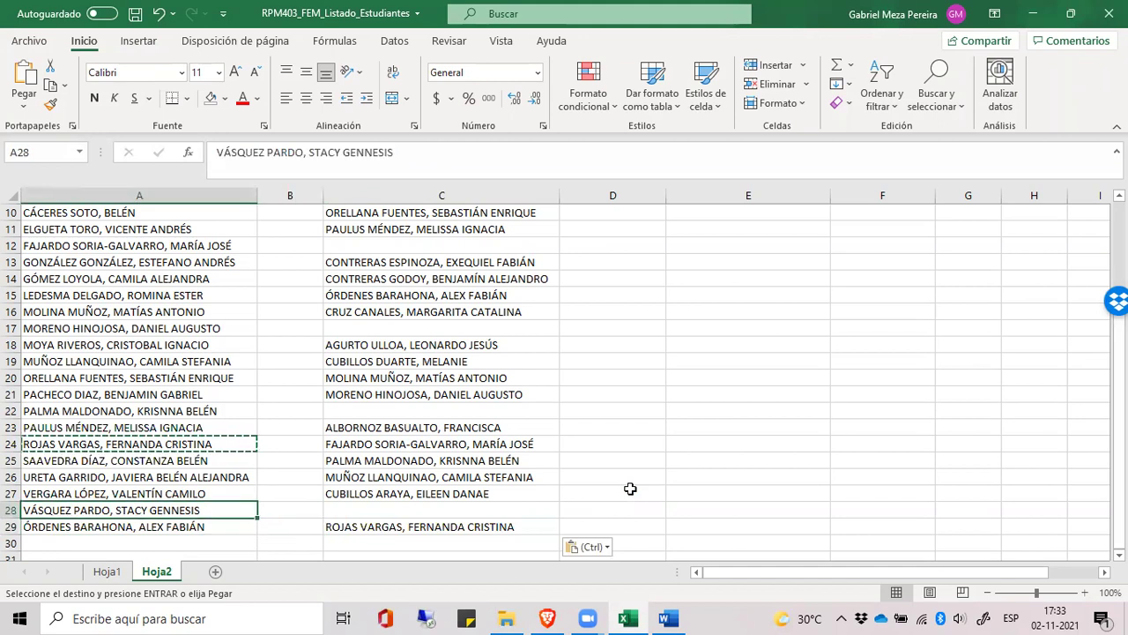
key("ctrl+c")
key("Down")
key("Down")
key("Right")
key("Right")
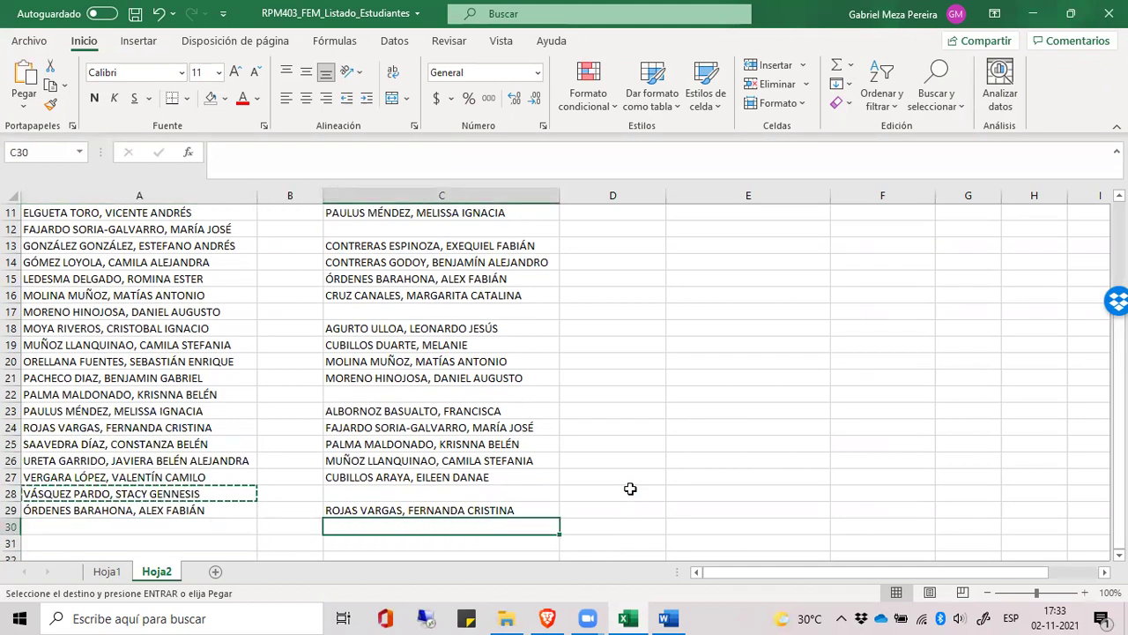
key("Return")
- Copy the student name in A14 to C31 as the third member of the sixth group
key("Left")
key("Left")
key("Up")
key("Up")
key("Up")
key("Up")
key("Up")
key("Up")
key("Up")
key("Up")
key("Up")
key("Up")
key("Up")
key("Up")
key("Up")
key("Up")
key("Up")
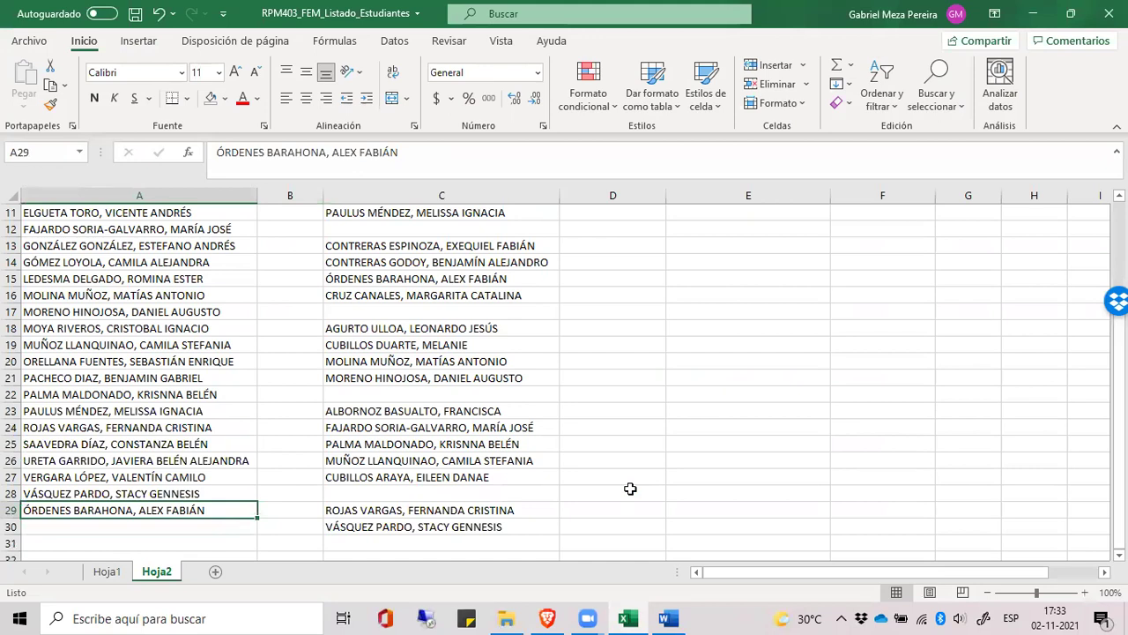
key("Down")
key("Down")
key("Down")
key("Down")
key("Down")
key("Down")
key("Up")
key("ctrl+c")
key("ctrl+Down")
key("Down")
key("Down")
key("Right")
key("Right")
key("Return")
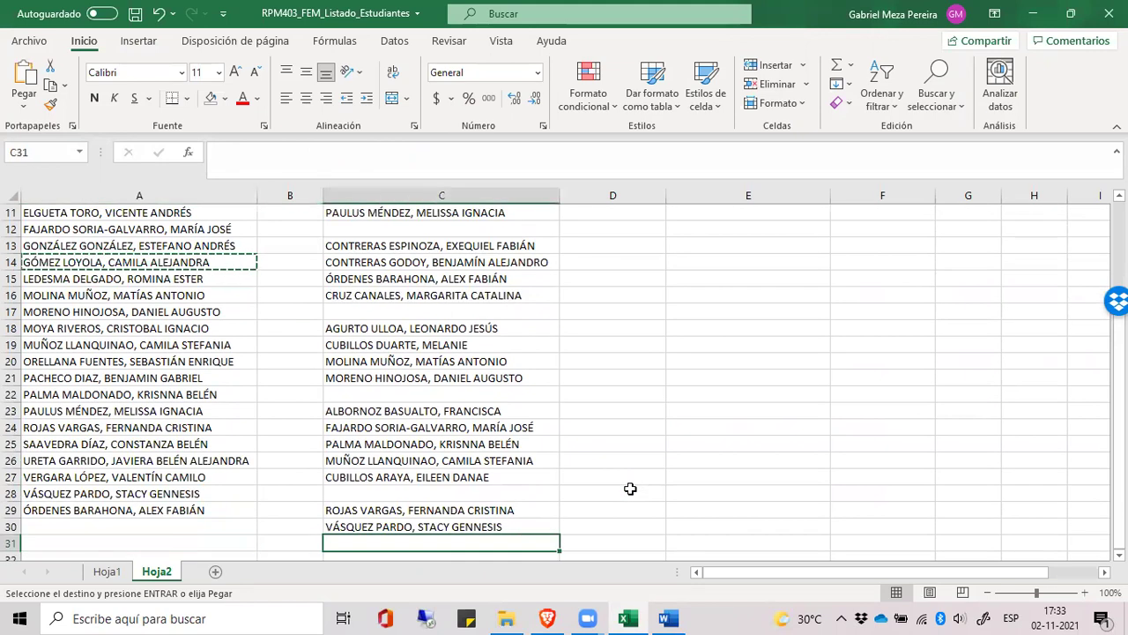
- Copy the student name in A25 to C32 as the fourth member of the sixth group
key("Left")
key("Up")
key("Up")
key("Left")
key("Up")
key("Up")
key("Up")
key("Up")
key("ctrl+c")
key("Down")
key("Down")
key("Down")
key("Down")
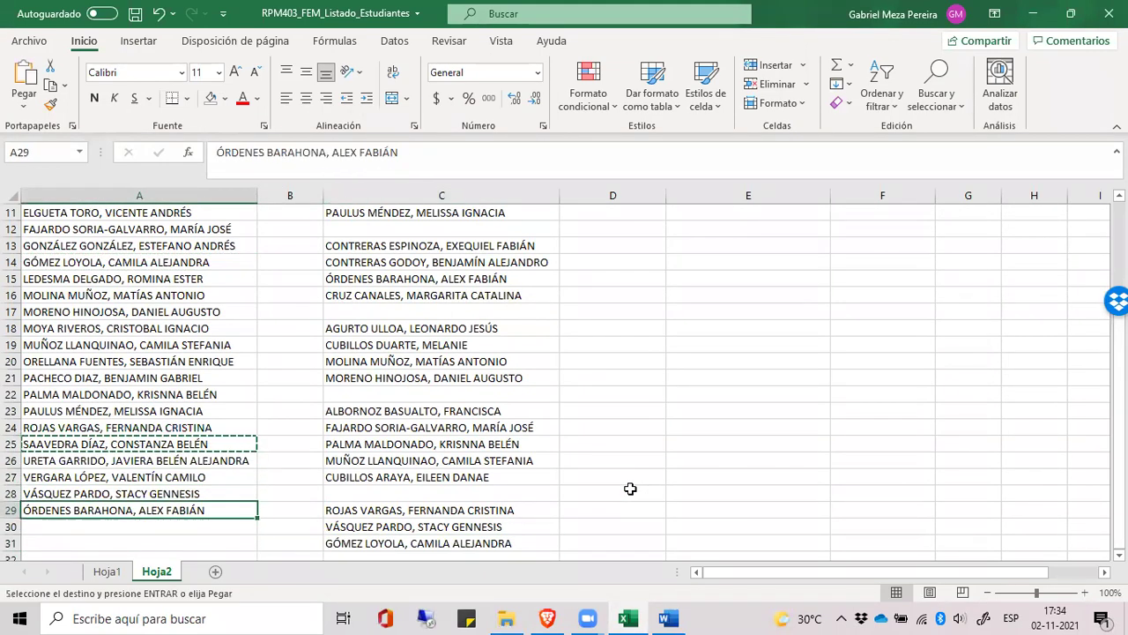
key("Down")
key("Down")
key("Right")
key("Right")
key("Down")
key("Return")
- Copy the student name in A10 to C33 as the fifth member of the sixth group
key("Left")
key("Left")
key("Up")
key("Up")
key("Up")
key("Up")
key("Up")
key("Up")
key("Up")
key("Up")
key("Up")
key("Up")
key("Up")
key("Up")
key("Up")
key("Up")
key("Up")
key("Up")
key("Up")
key("Up")
key("Up")
key("Up")
key("Up")
key("Up")
key("Up")
key("Up")
key("Up")
key("Down")
key("Down")
key("Up")
key("Down")
key("Down")
key("ctrl+c")
key("Down")
key("Down")
key("Down")
key("Down")
key("Down")
key("Down")
key("Down")
key("Down")
key("Down")
key("Down")
key("Down")
key("Down")
key("Down")
key("Down")
key("Down")
key("Down")
key("Down")
key("Down")
key("Down")
key("Down")
key("Down")
key("Down")
key("Down")
key("Down")
key("Down")
key("Down")
key("Right")
key("Right")
key("Up")
key("Up")
key("Up")
key("Return")
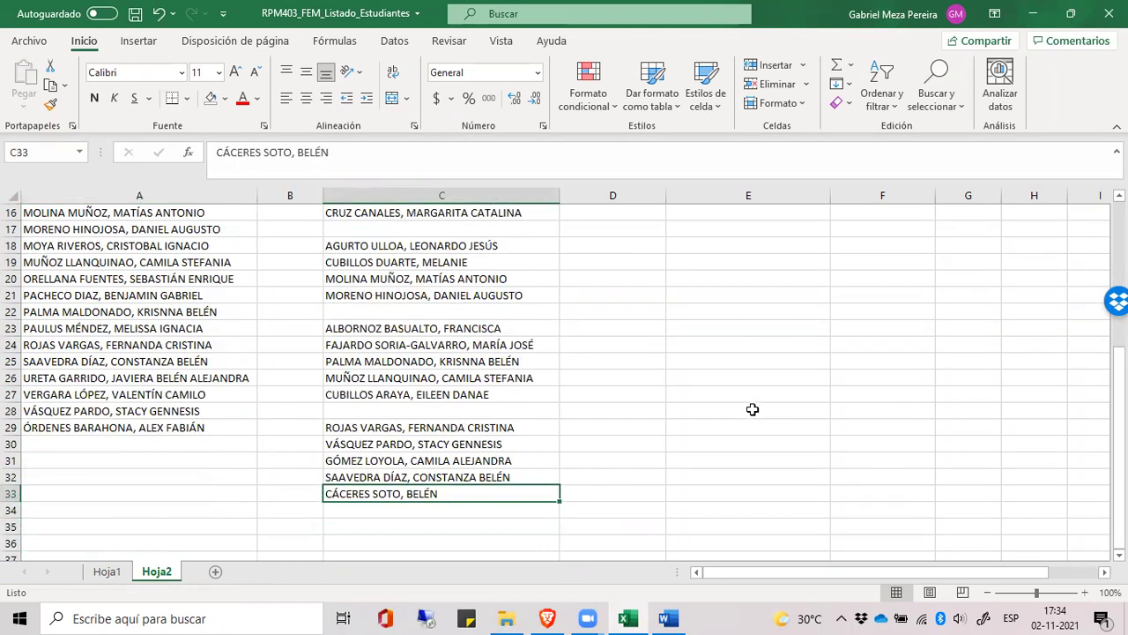
- Merge and center the Curso cells of the first three groups: D2:D6, D8:D11 and D13:D16
scroll(723, 413, "up", 5)
left_click_drag(589, 232, 585, 292)
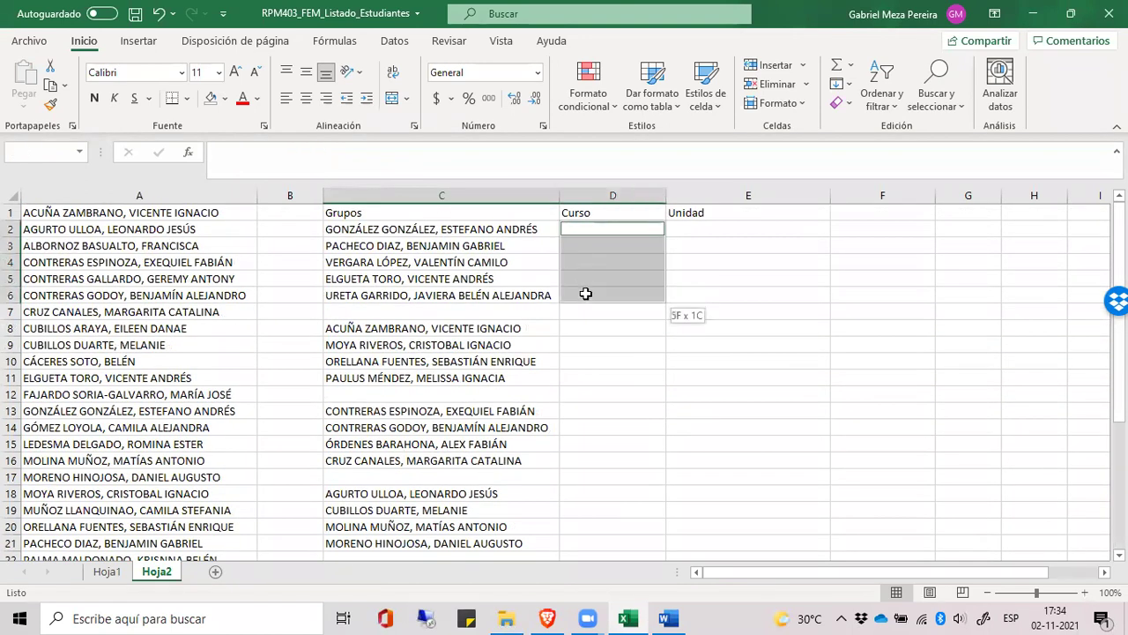
left_click(392, 98)
left_click_drag(600, 327, 602, 378)
left_click(392, 98)
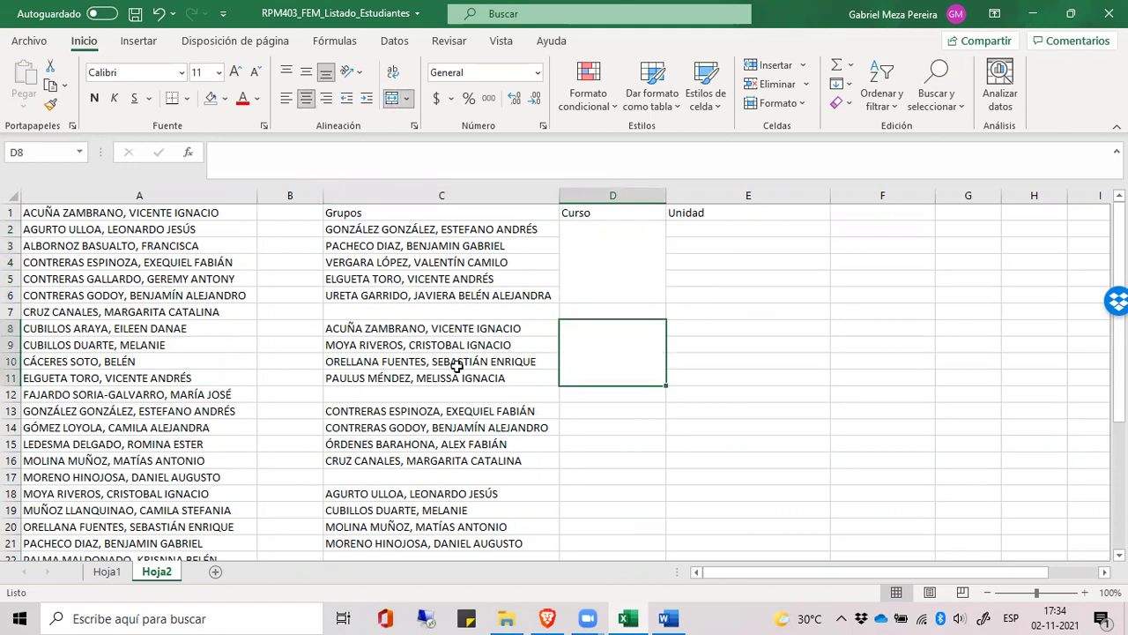
scroll(579, 315, "down", 3)
left_click_drag(604, 262, 606, 312)
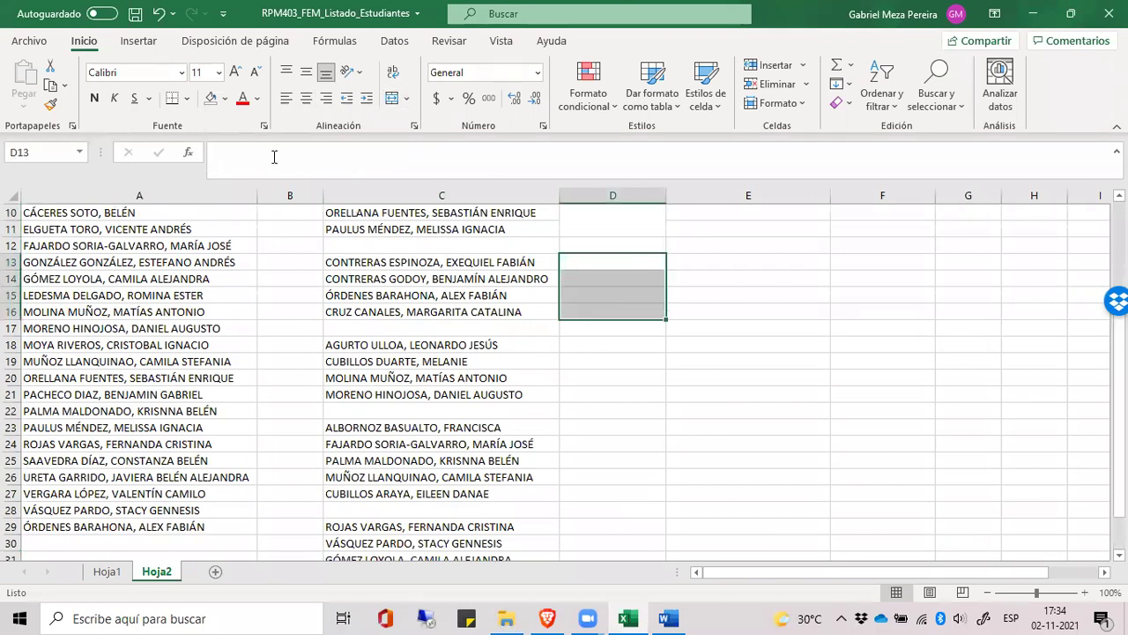
left_click(392, 98)
- Merge and center the Curso cells of the last three groups: D18:D21, D23:D27 and D29:D33
scroll(572, 451, "down", 2)
left_click_drag(572, 245, 575, 495)
left_click(393, 98)
left_click(392, 99)
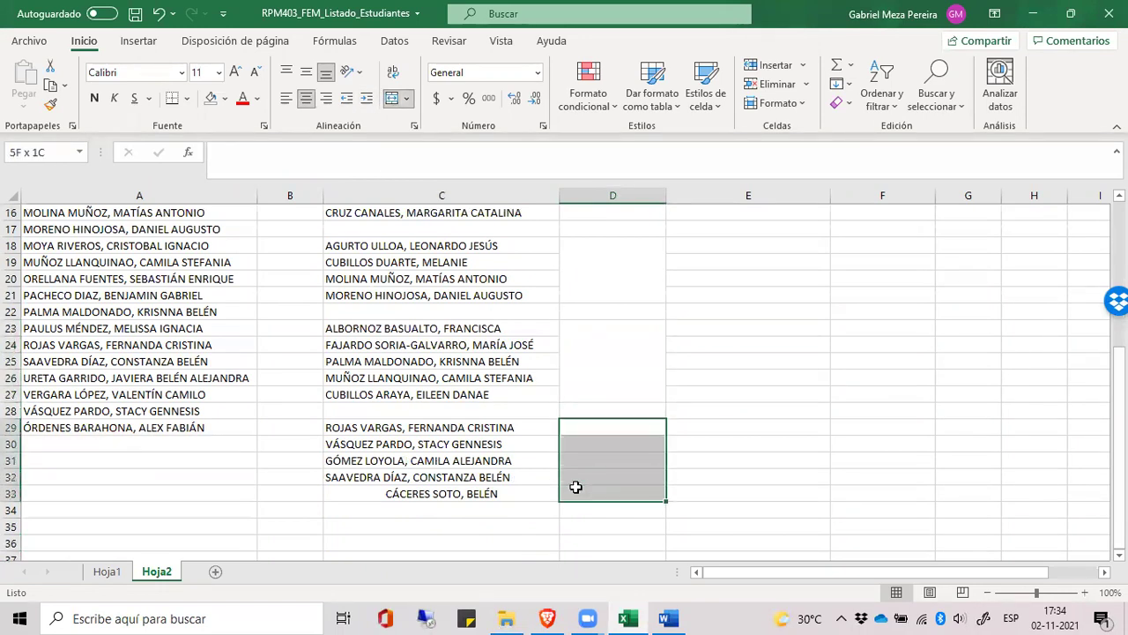
left_click(392, 98)
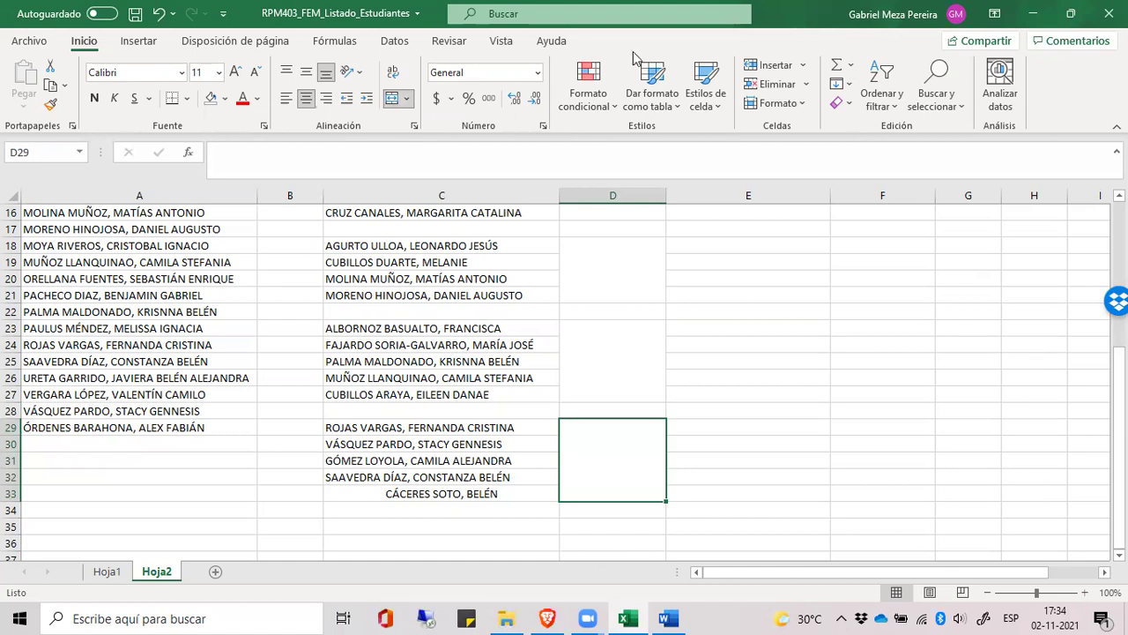
- Switch to the browser and open curriculumnacional.cl in a new tab
key("alt+Tab")
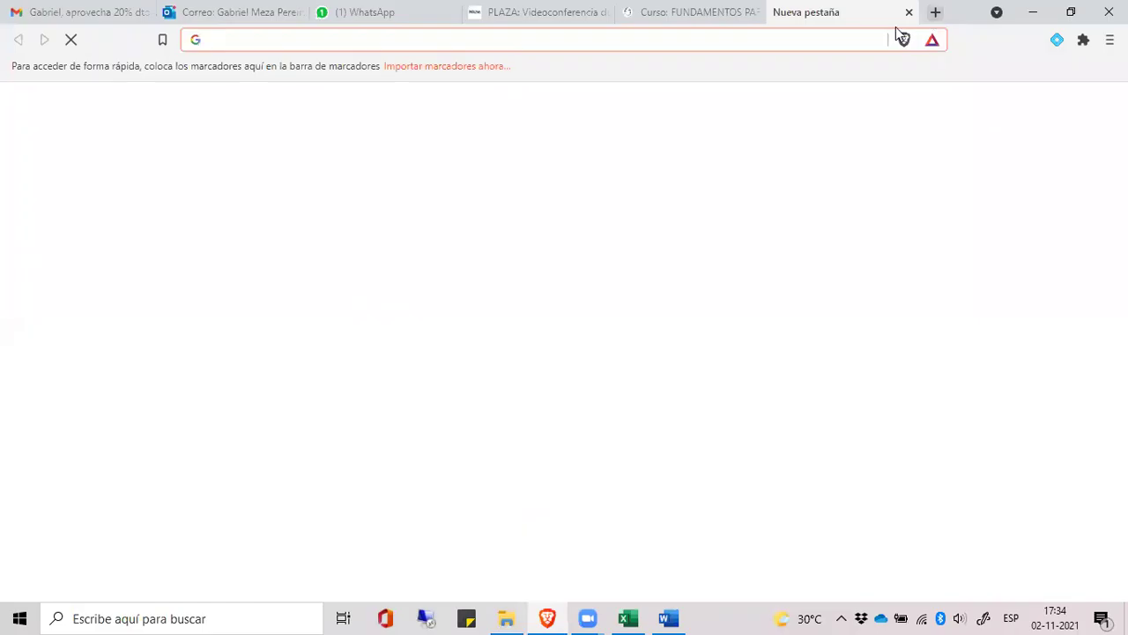
type("cur")
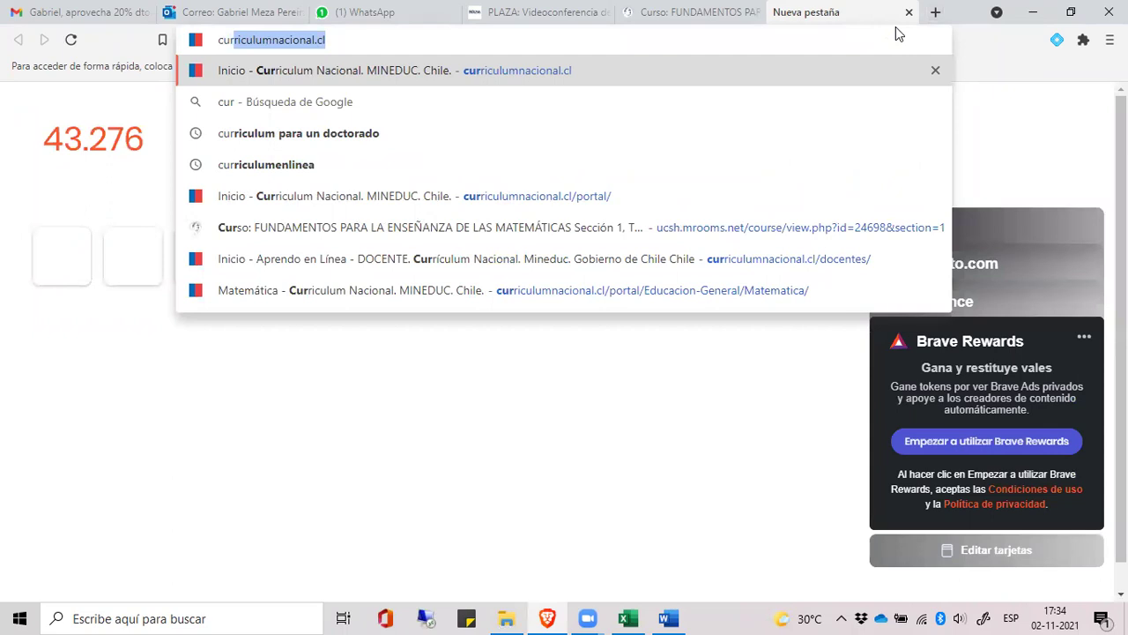
key("Return")
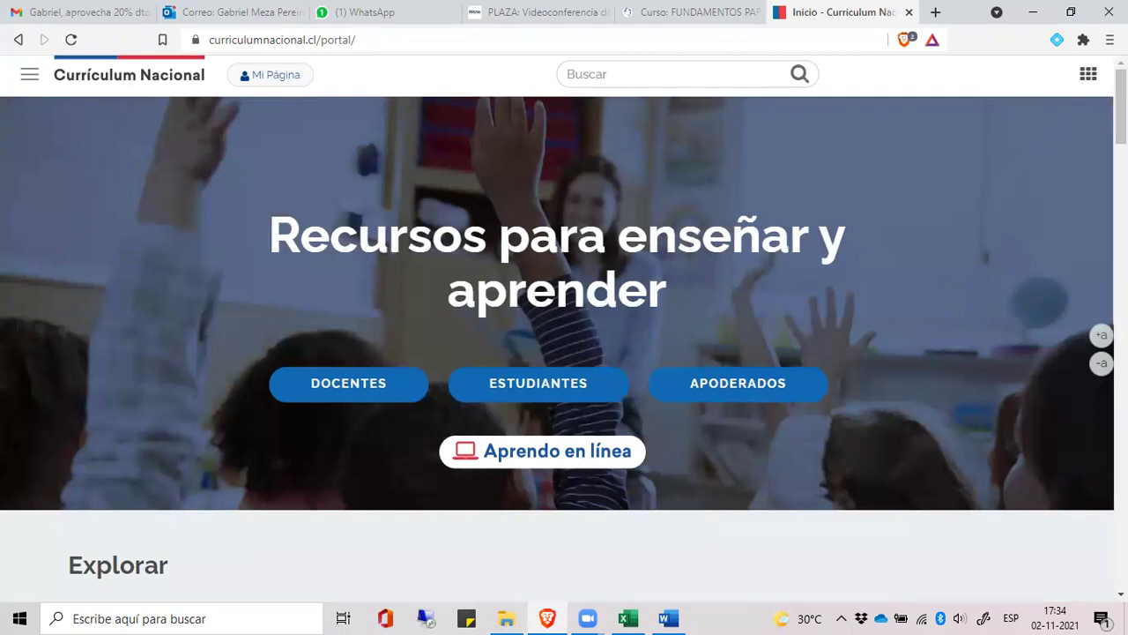
- Open the teachers' resources for 1° Medio and choose the Matemática subject
left_click(374, 388)
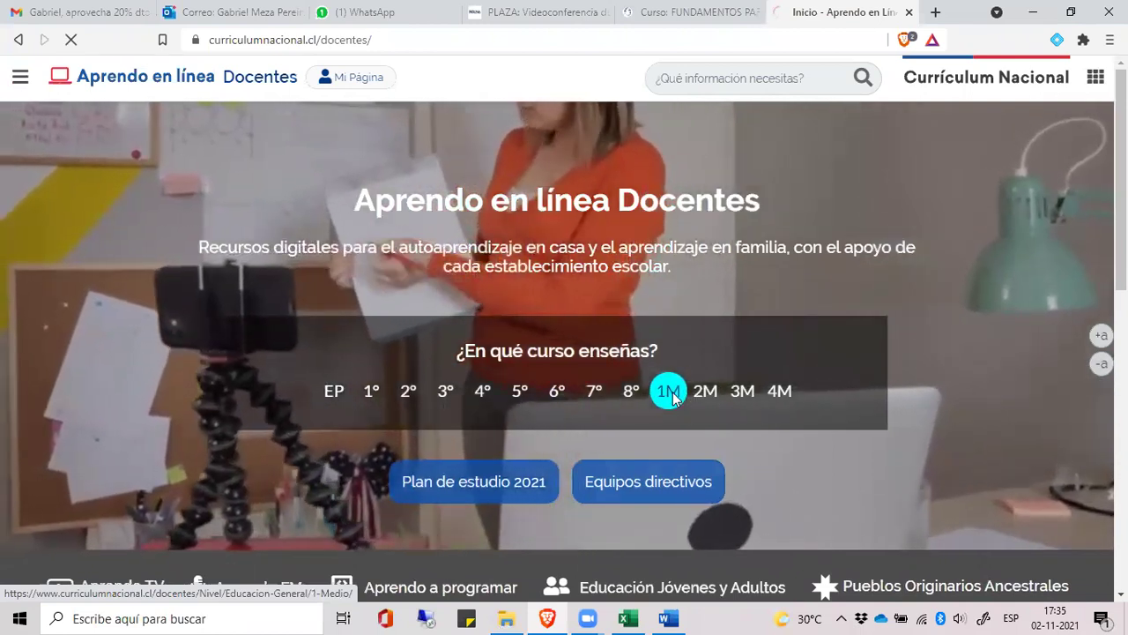
left_click(672, 393)
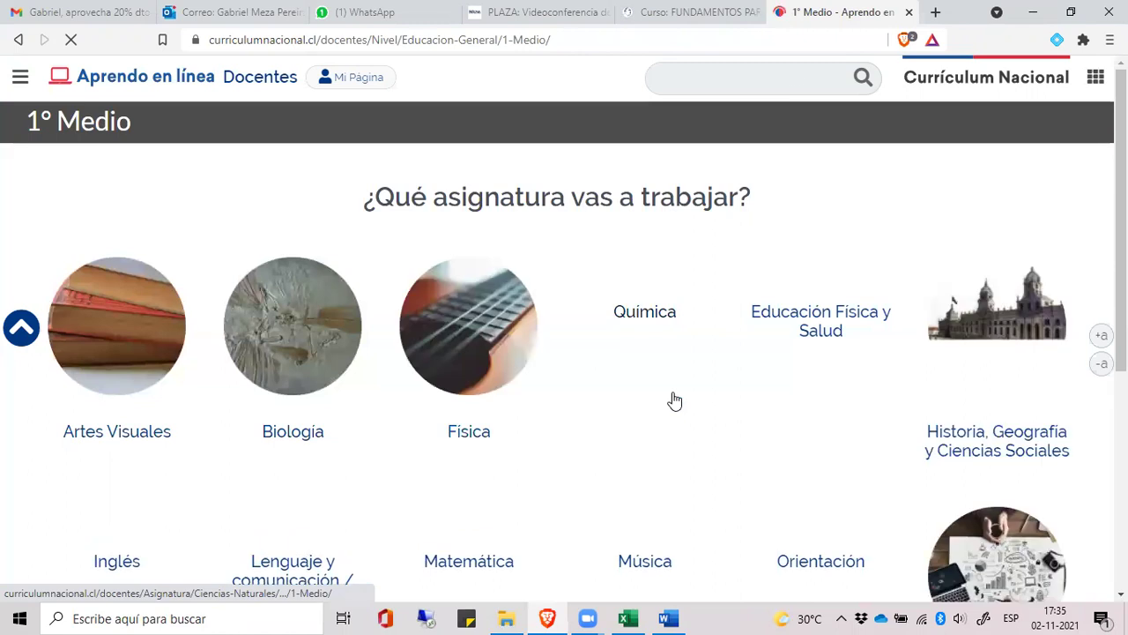
scroll(353, 317, "down", 3)
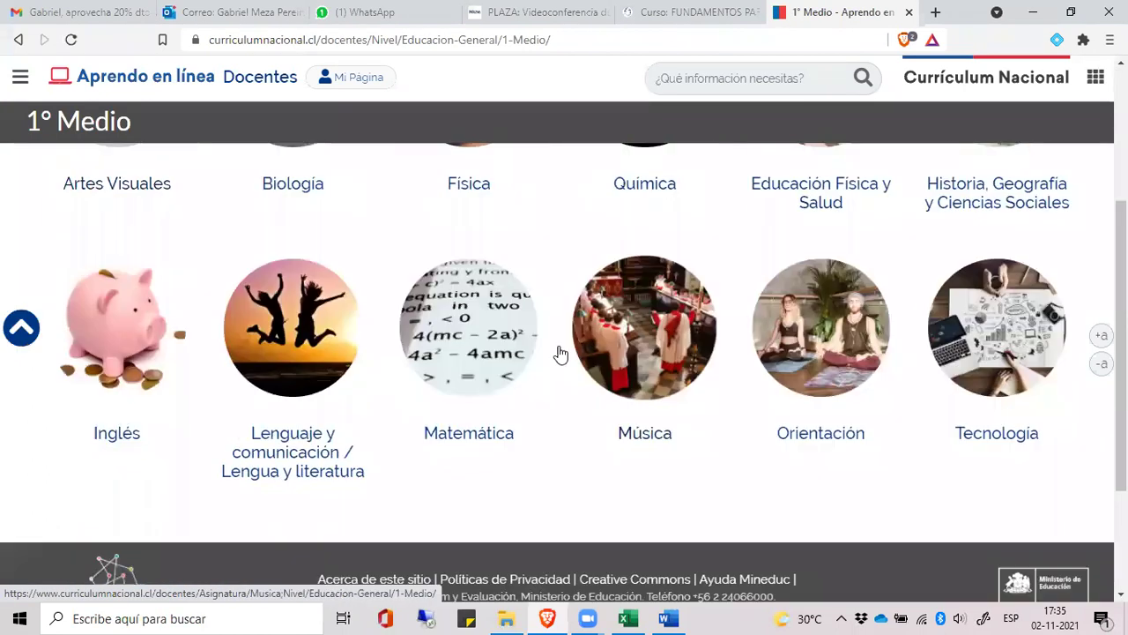
left_click(491, 315)
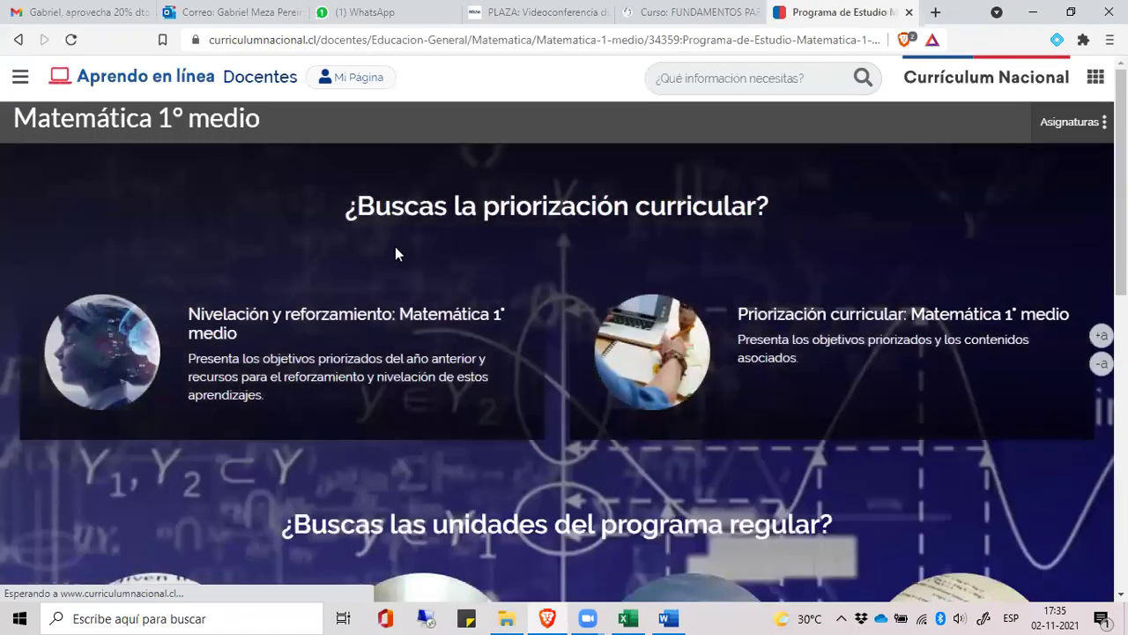
- Review the units of the regular Matemática 1° medio programme and open Unidad 4: Desarrollar las reglas de probabilidad
scroll(390, 260, "down", 4)
scroll(317, 362, "down", 3)
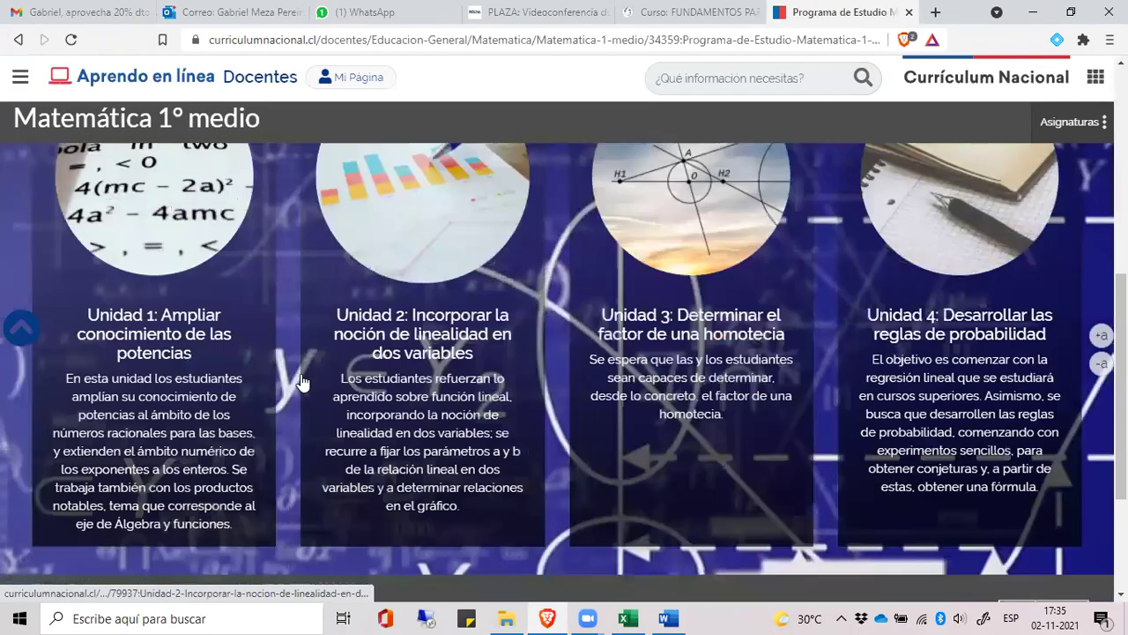
scroll(291, 385, "up", 2)
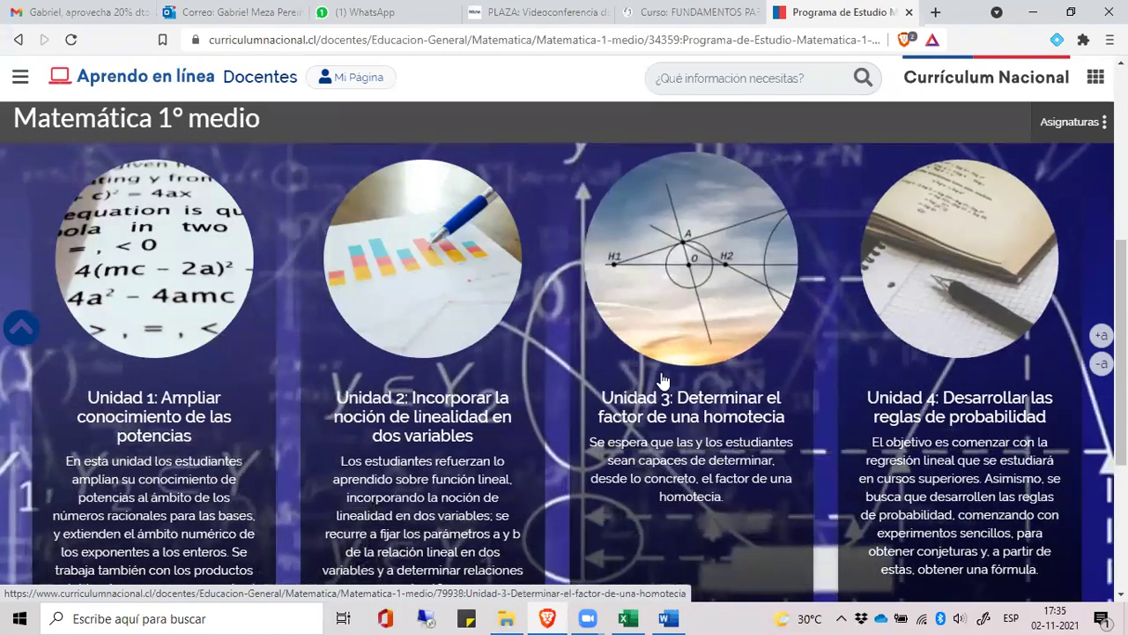
scroll(667, 451, "down", 1)
scroll(667, 452, "down", 1)
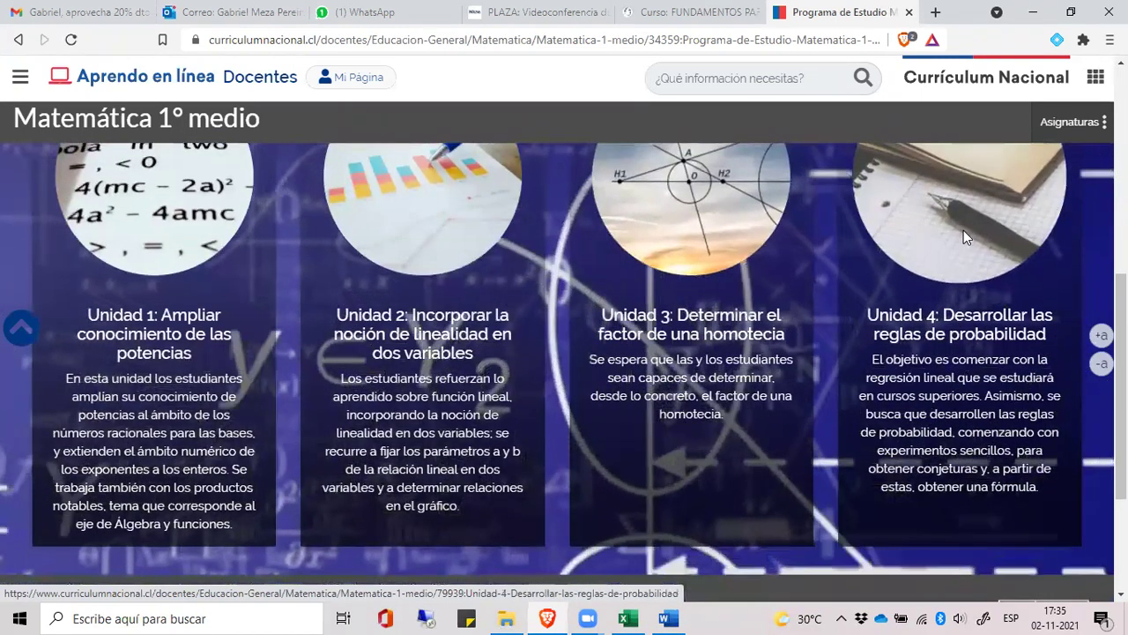
left_click(964, 230)
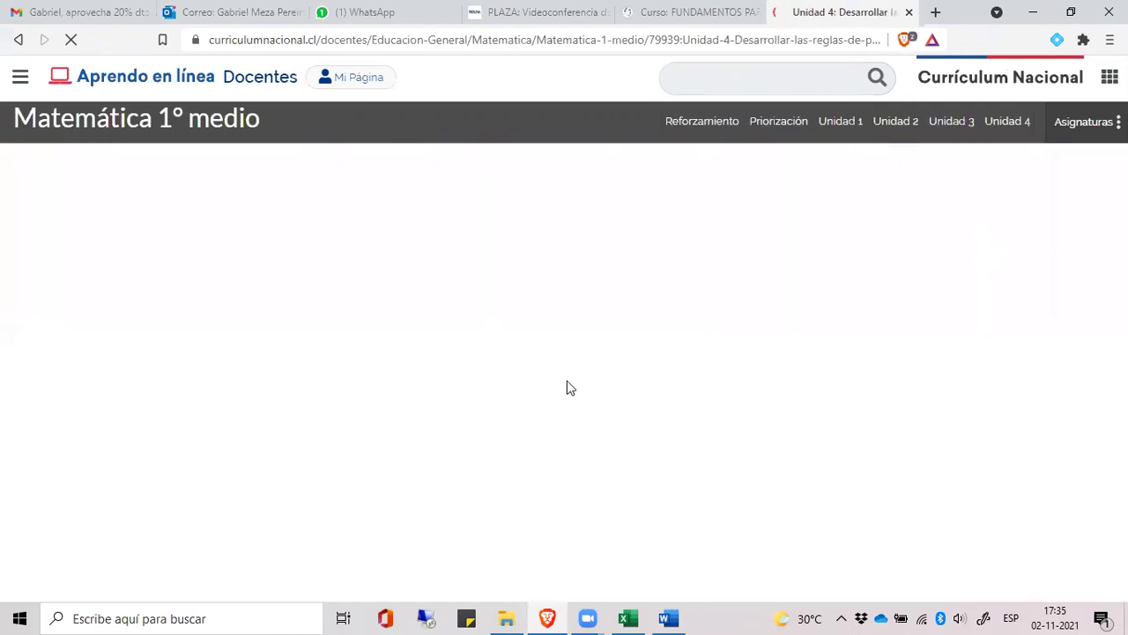
scroll(220, 388, "down", 2)
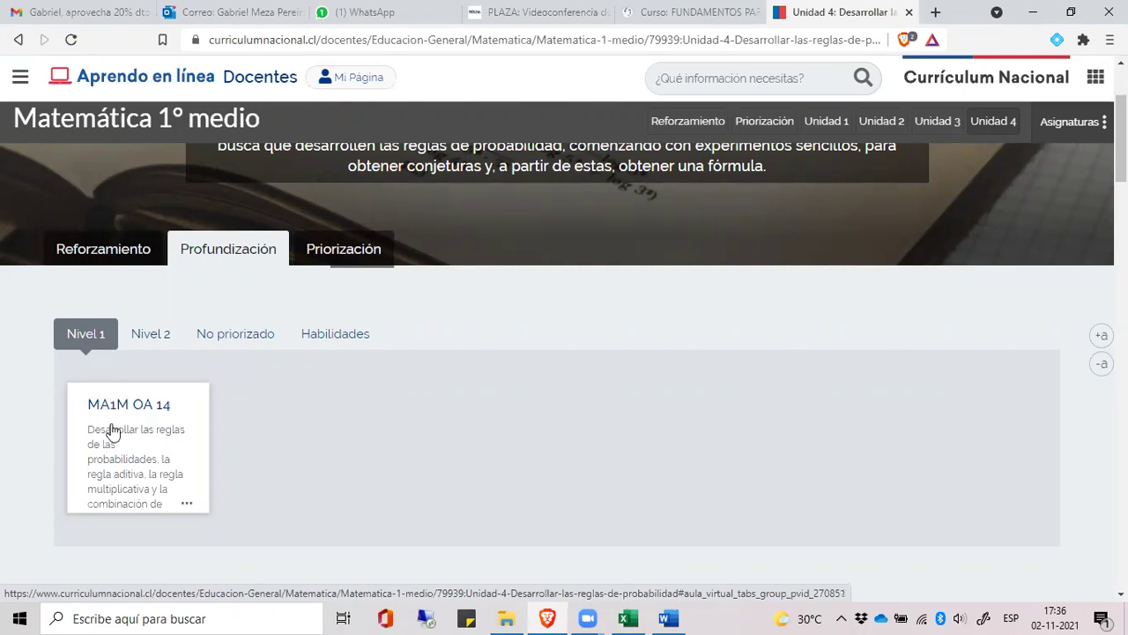
- Examine the learning objectives of Unidad 4 under Nivel 1, Nivel 2 and No priorizado
left_click_drag(124, 485, 146, 333)
left_click(148, 333)
left_click_drag(133, 494, 339, 275)
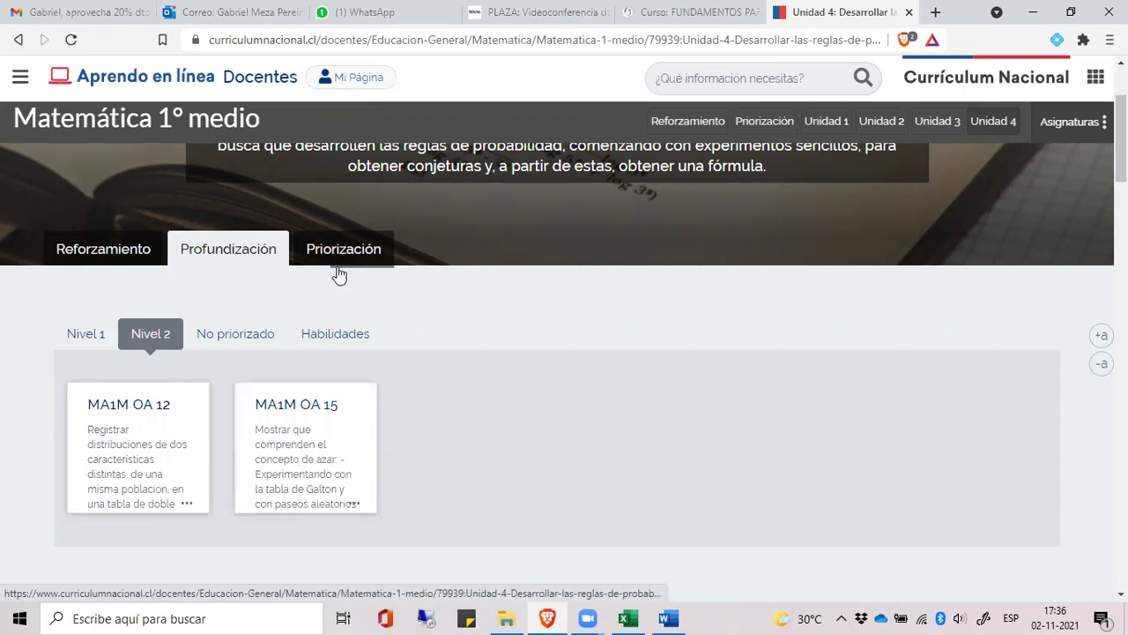
left_click(217, 336)
left_click_drag(108, 501, 620, 390)
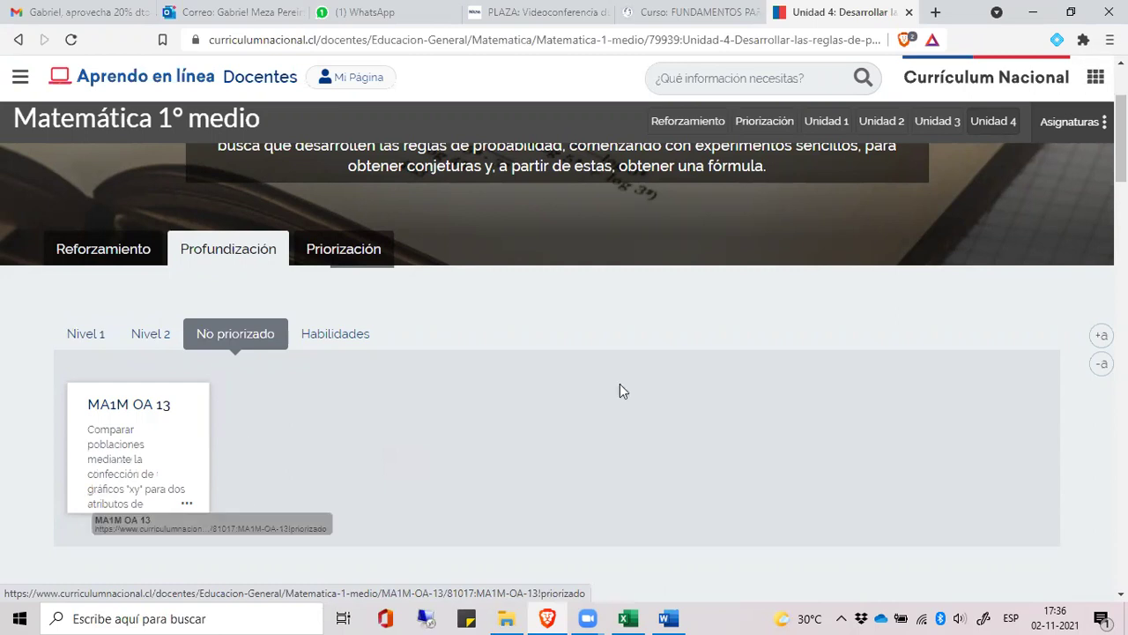
left_click(95, 333)
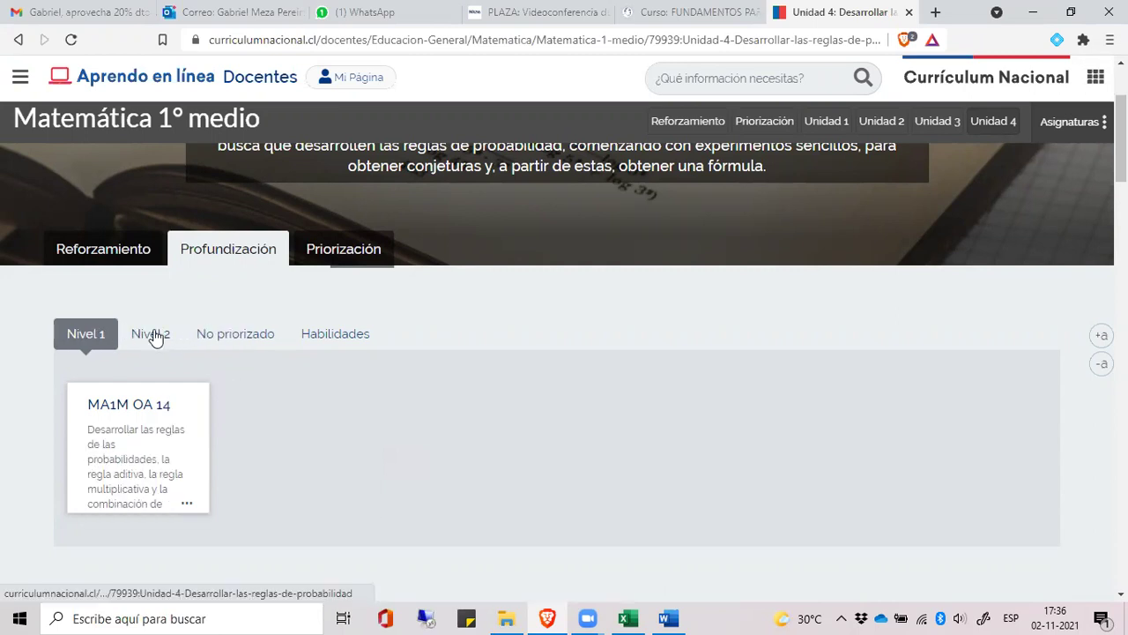
left_click(247, 337)
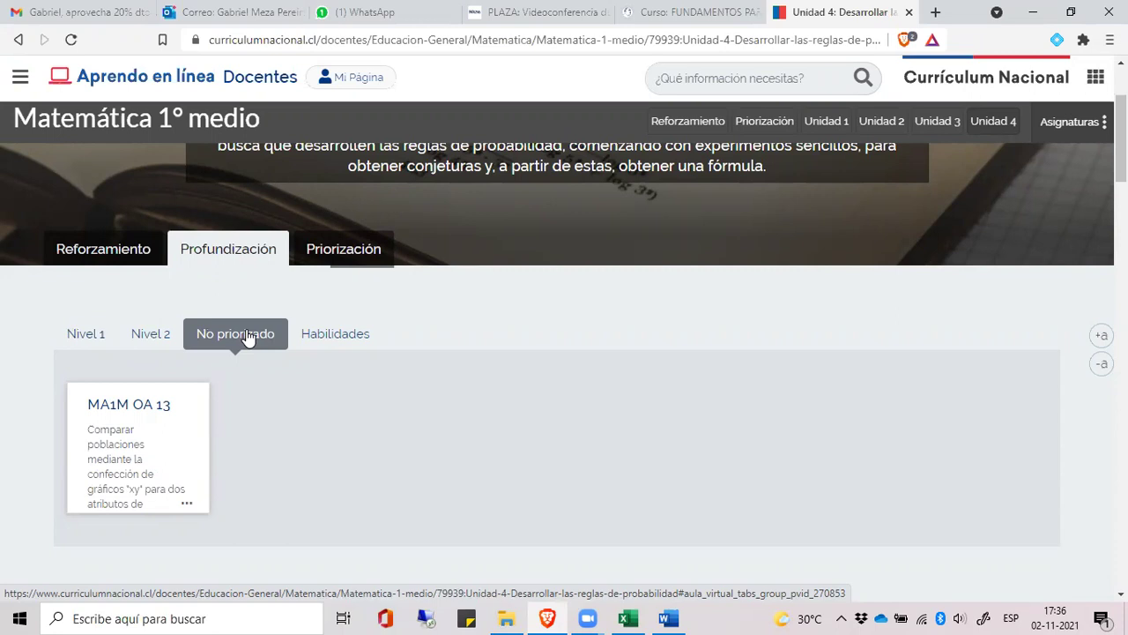
left_click(149, 333)
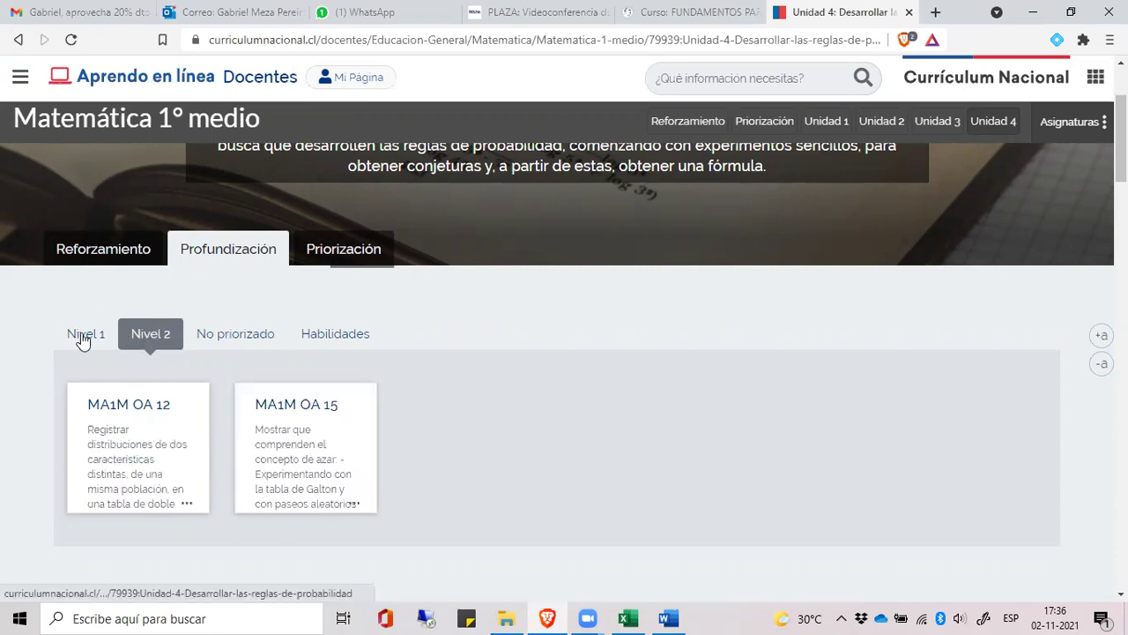
left_click(82, 338)
left_click(134, 339)
left_click(232, 338)
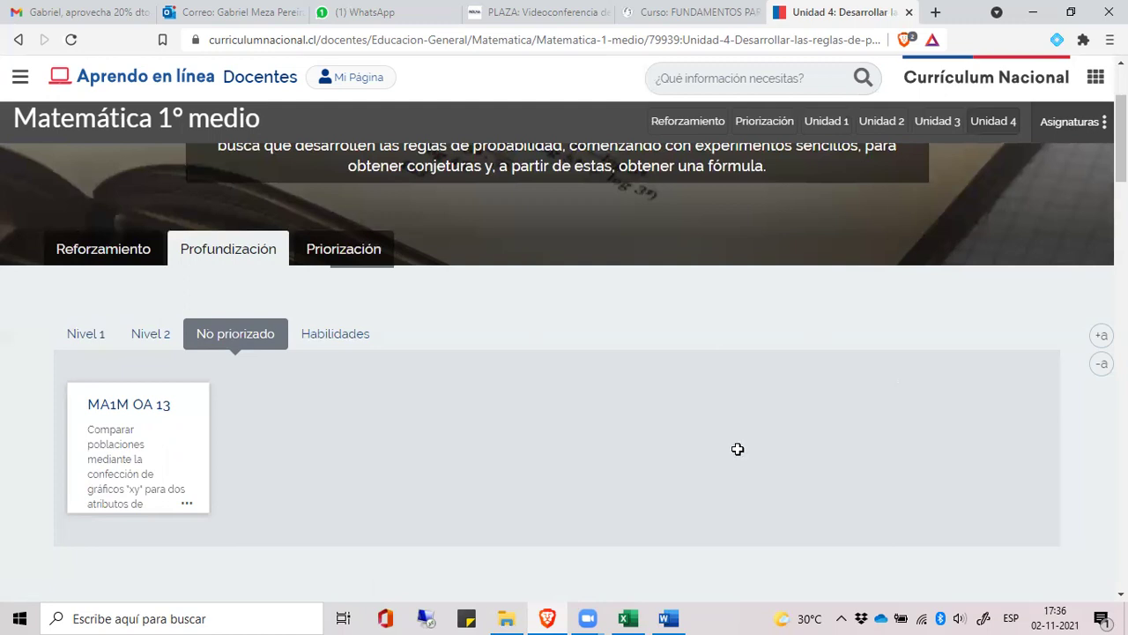
- Switch to Excel and merge and center the Unidad cells of the first three groups: E2:E6, E8:E11 and E13:E16
key("alt+Tab")
left_click_drag(710, 227, 710, 295)
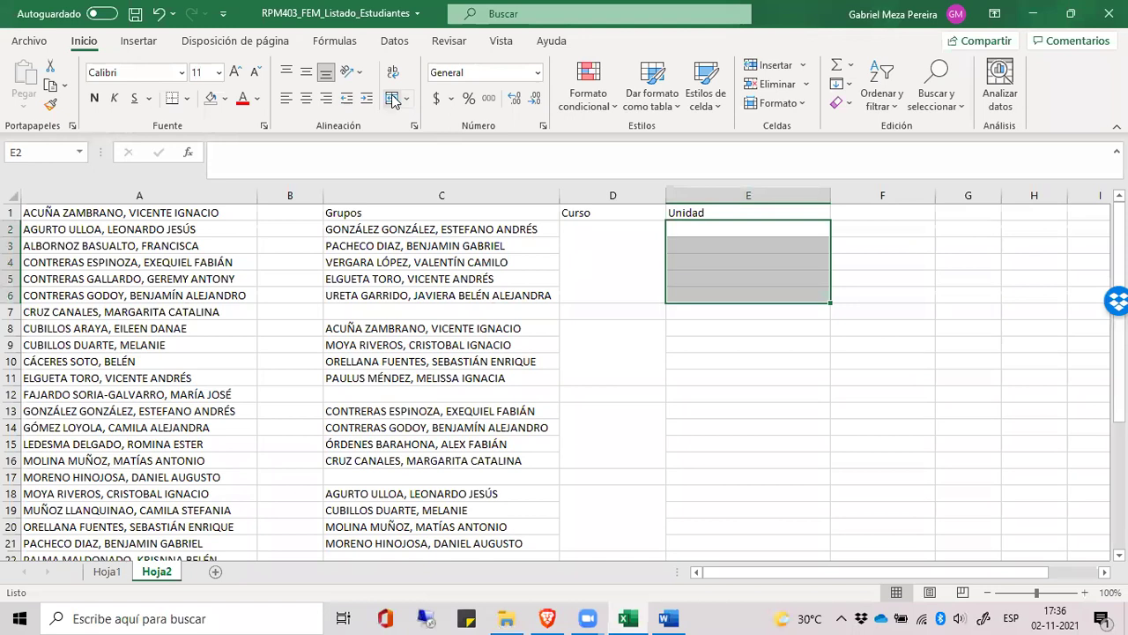
left_click(391, 97)
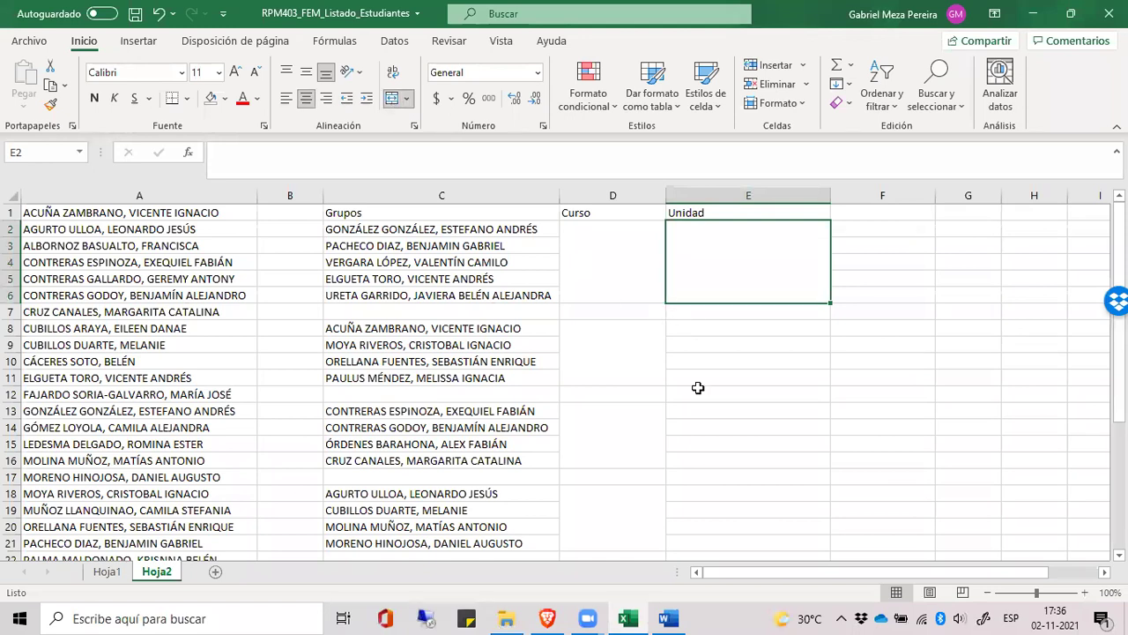
left_click_drag(705, 328, 705, 378)
left_click(392, 98)
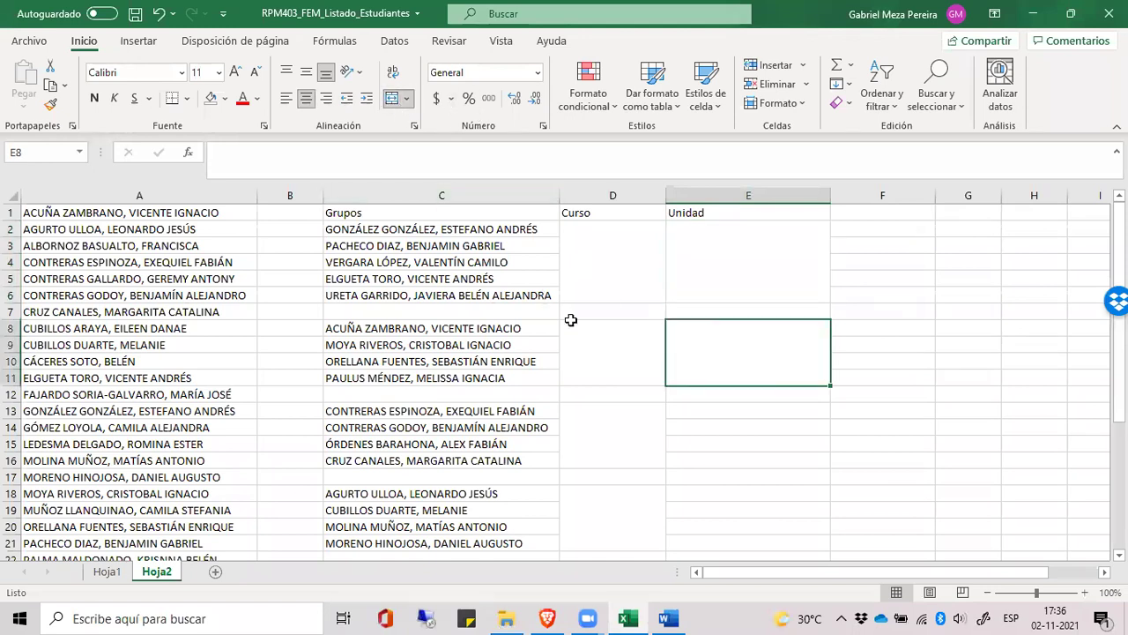
scroll(569, 320, "down", 2)
left_click_drag(711, 315, 718, 364)
left_click(391, 98)
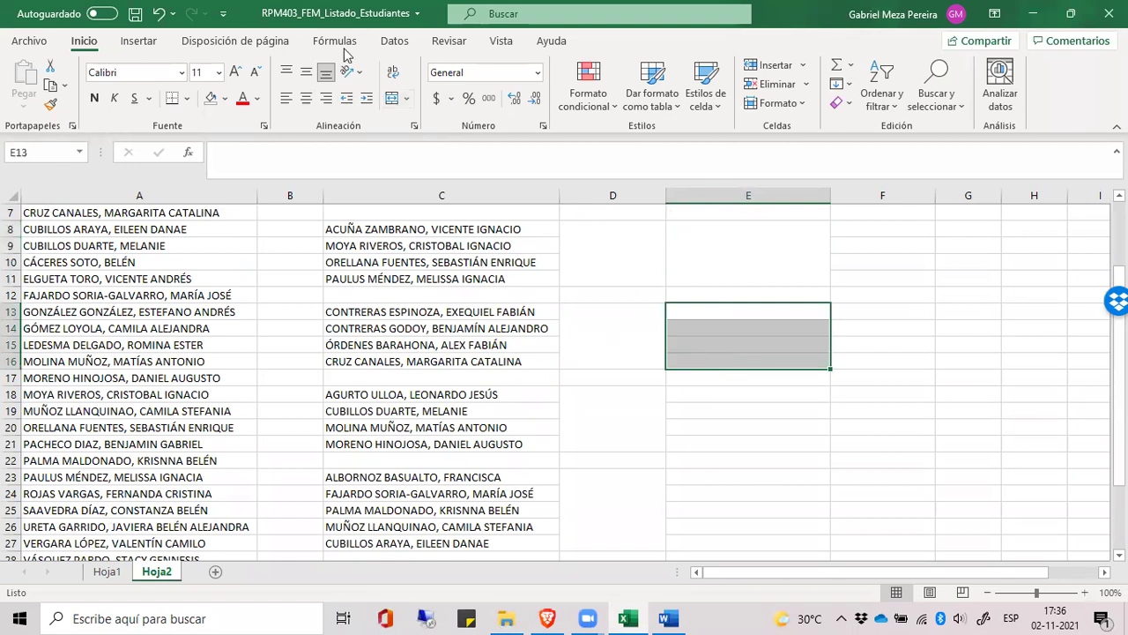
- Merge and center the Unidad cells of the last three groups: E18:E21, E23:E27 and E29:E33
scroll(710, 299, "down", 3)
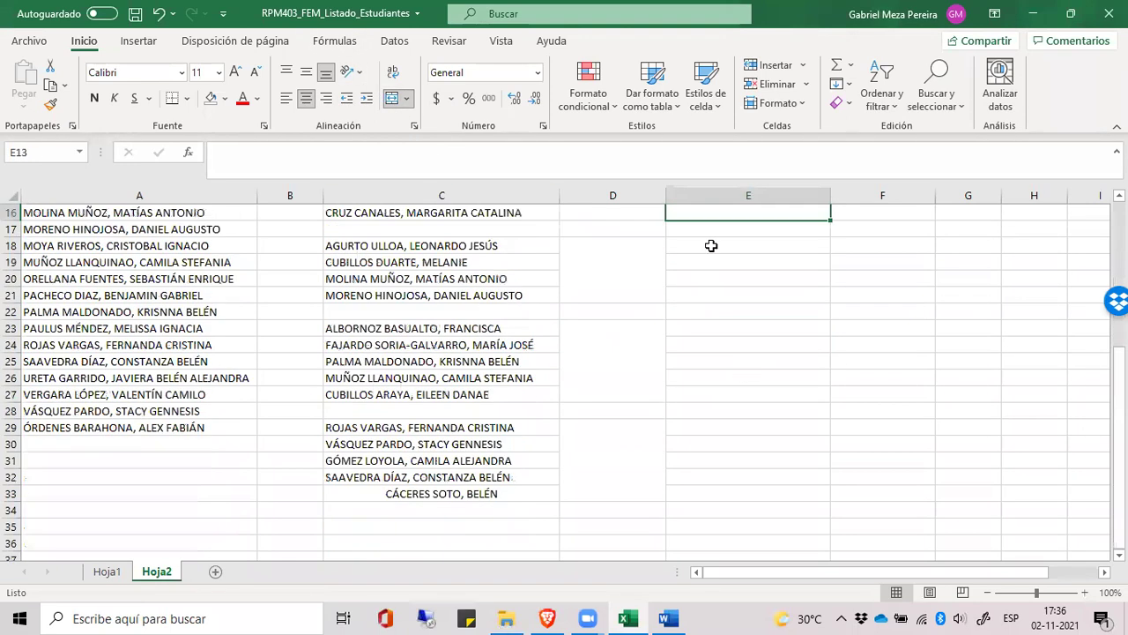
left_click_drag(711, 246, 717, 291)
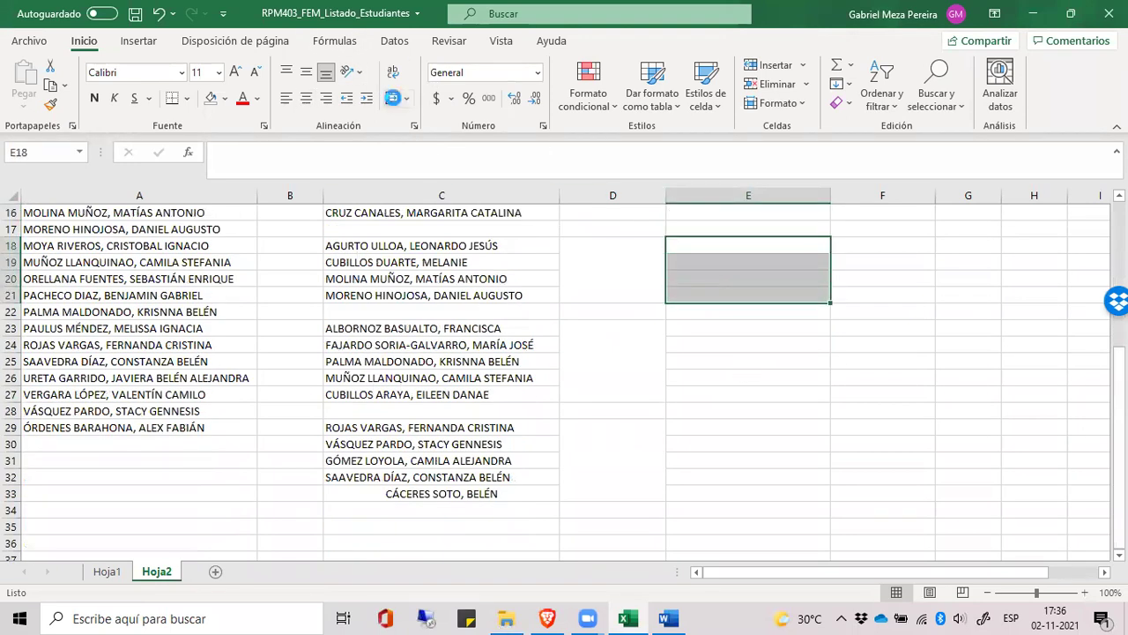
left_click(392, 98)
left_click_drag(705, 330, 706, 490)
left_click(393, 98)
left_click(392, 98)
- Enter the Curso of the first two groups: NB7 in D2 and NB8 in D8
scroll(573, 441, "up", 5)
left_click(639, 231)
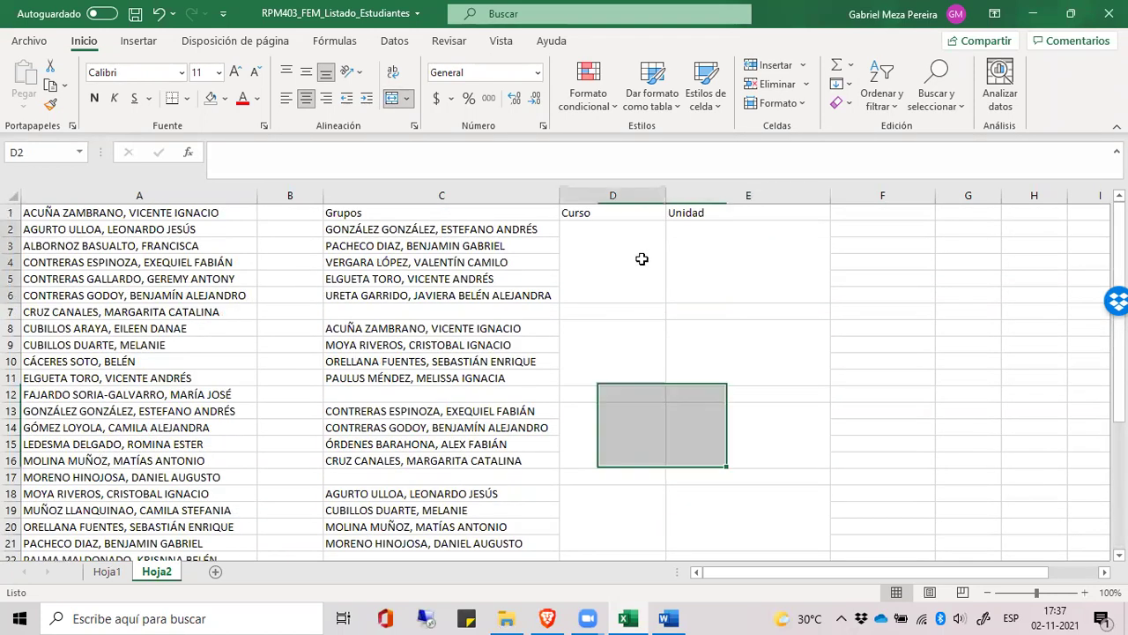
type("NB7")
key("Return")
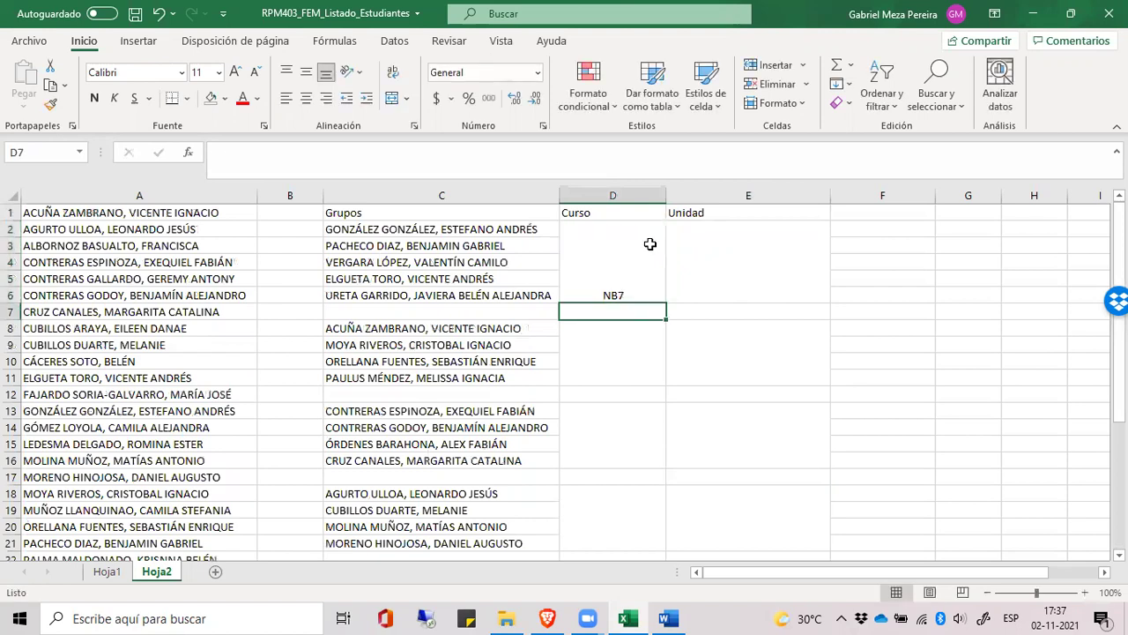
key("Down")
type("NB8")
key("Return")
- Enter the Curso of the third and fourth groups: NM1 in D13 and NM2 in D18
key("Down")
type("M")
type("NM")
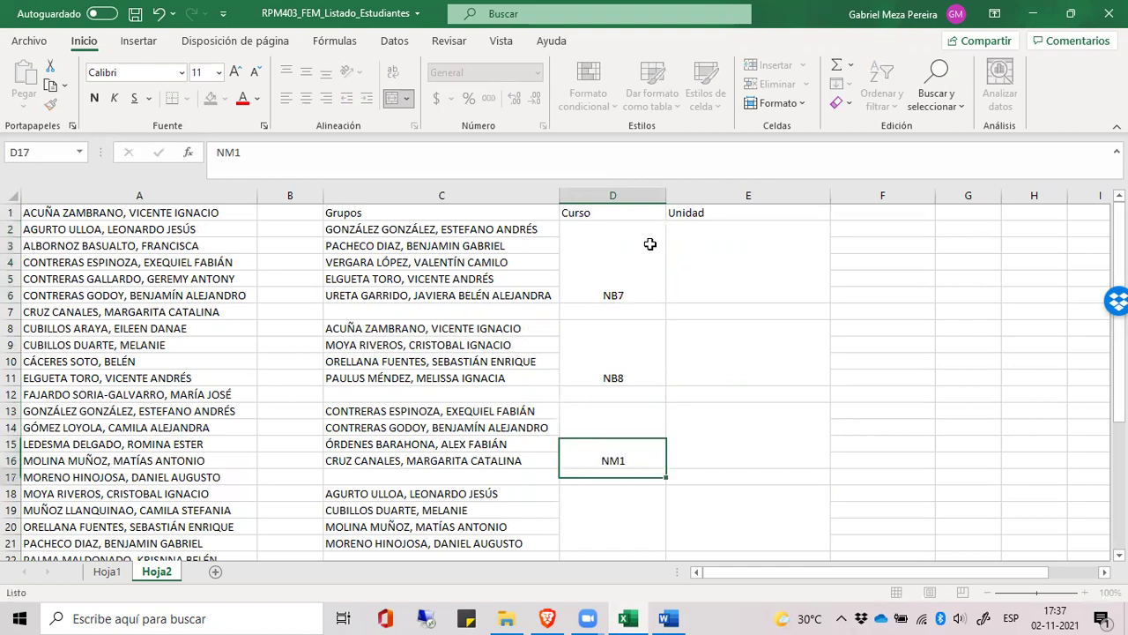
key("Return")
type("NM2")
key("Return")
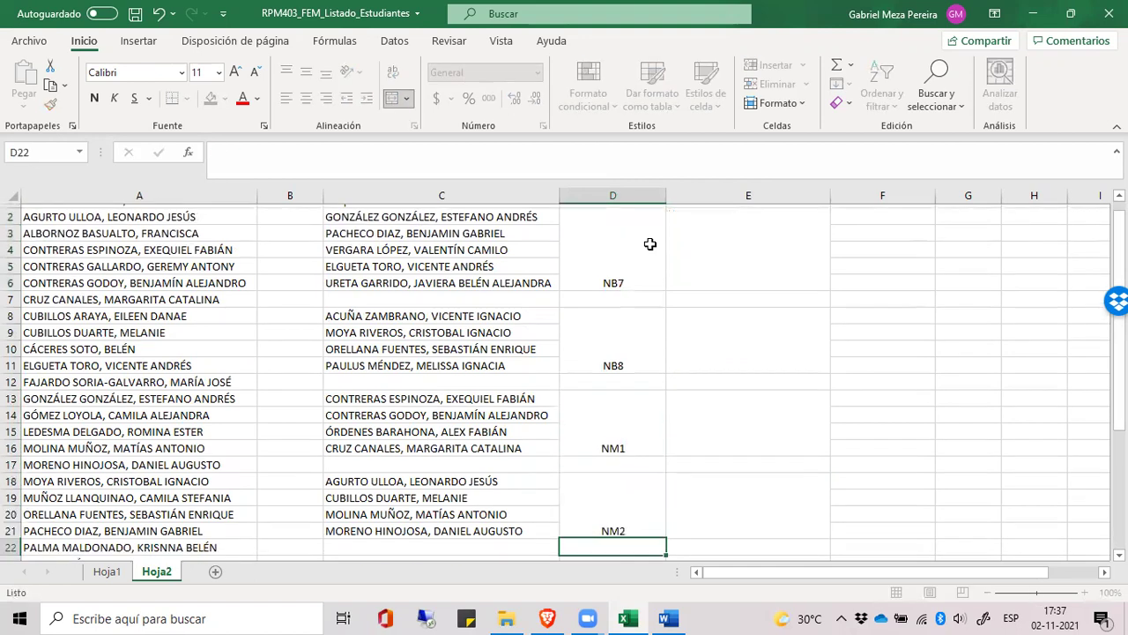
- Enter the Curso of the fifth and sixth groups: NB7 in D23 and NB8 in D29
type("NB")
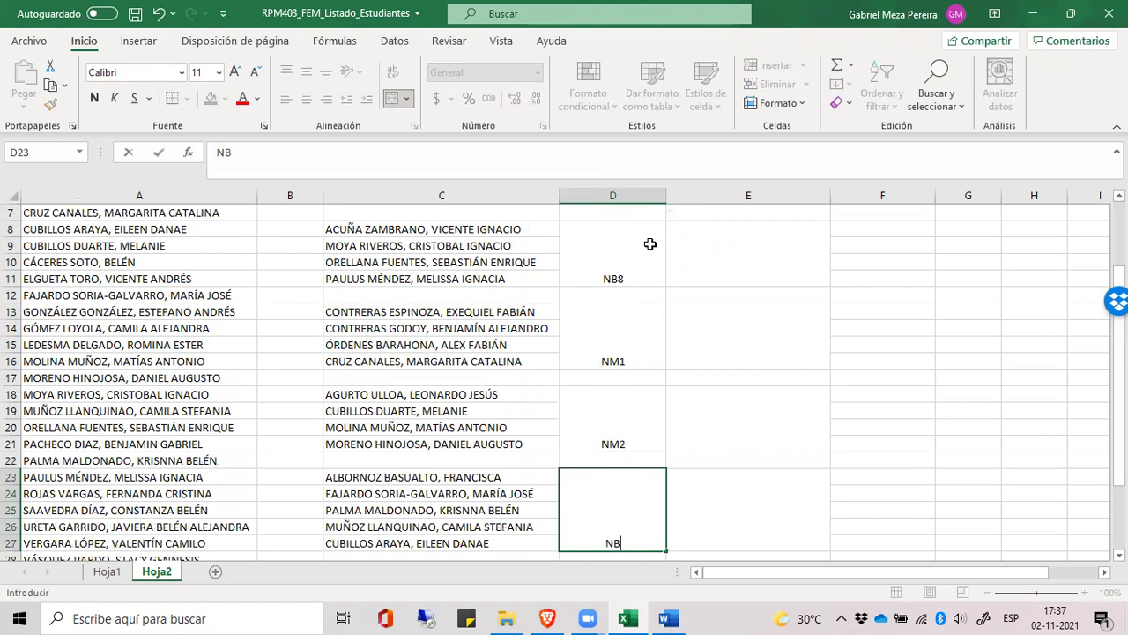
type("7")
key("Return")
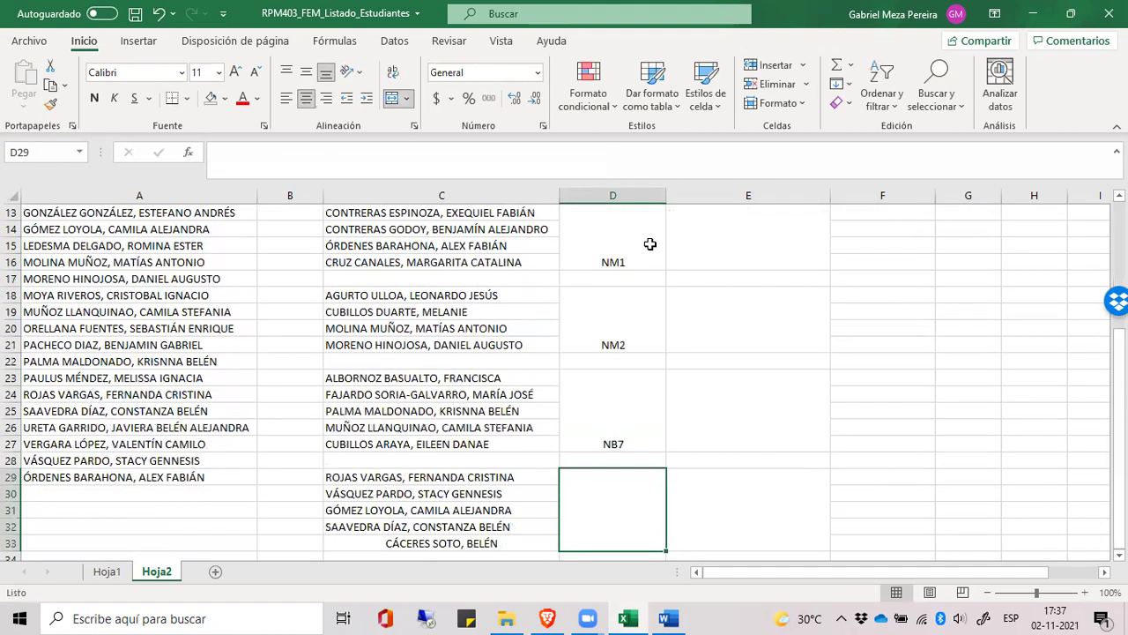
type("NB8")
key("Return")
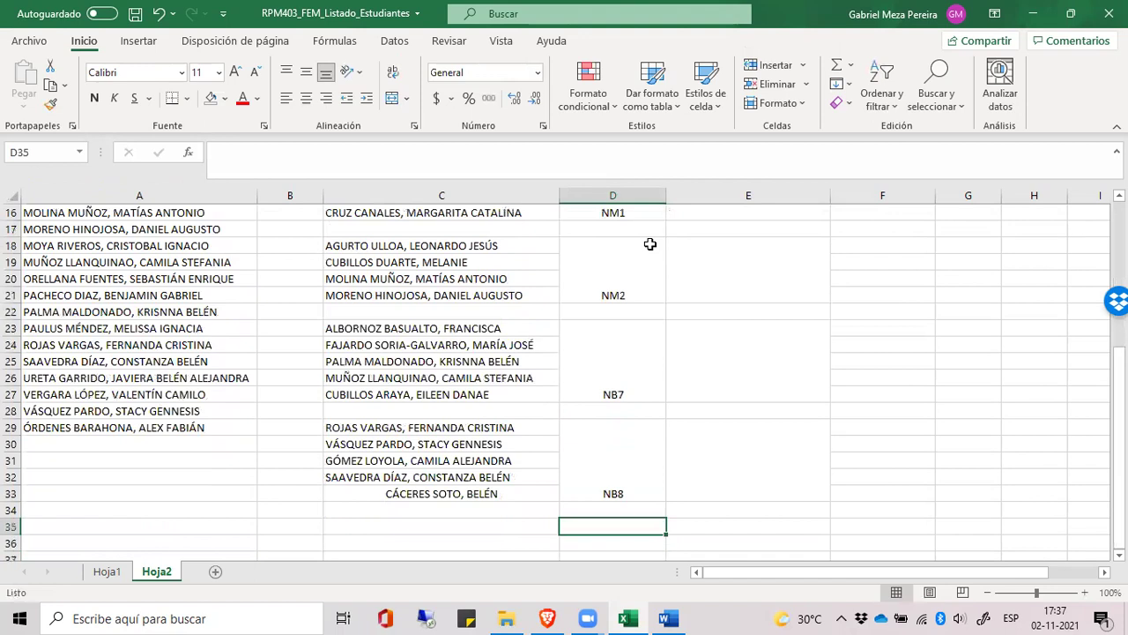
- Add two more course entries below the last group: NM1 in D35 and NM2 in D36
type("NM1")
key("Return")
type("NM1")
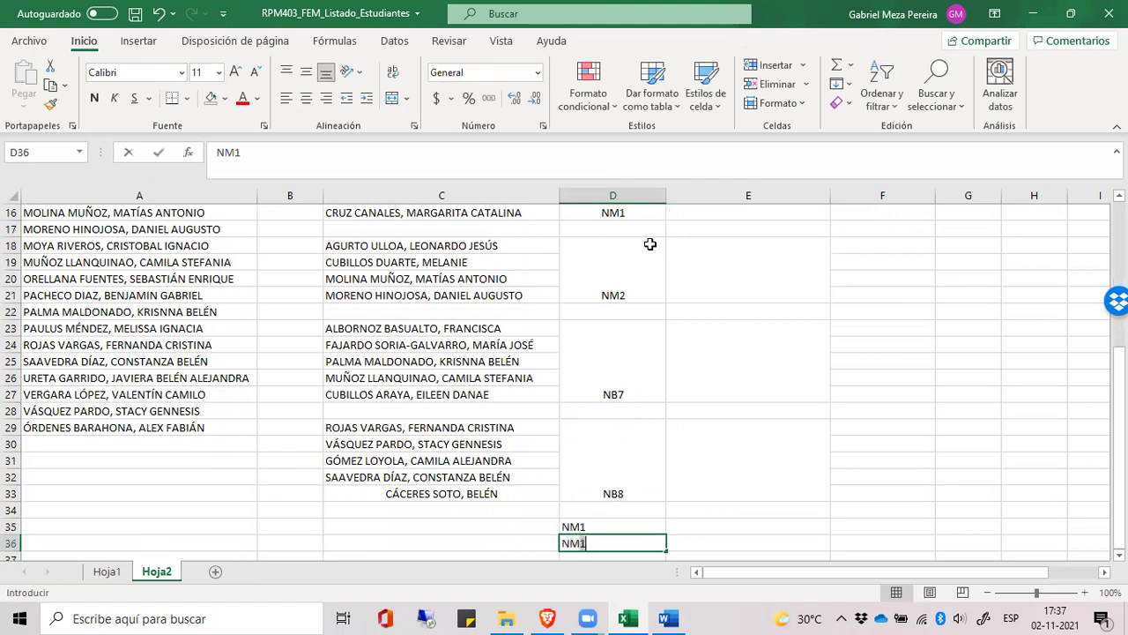
key("BackSpace")
type("2")
key("Tab")
- Enter the Unidad of the first two groups: 1 in E2 and 2 in E8
key("Up")
key("Up")
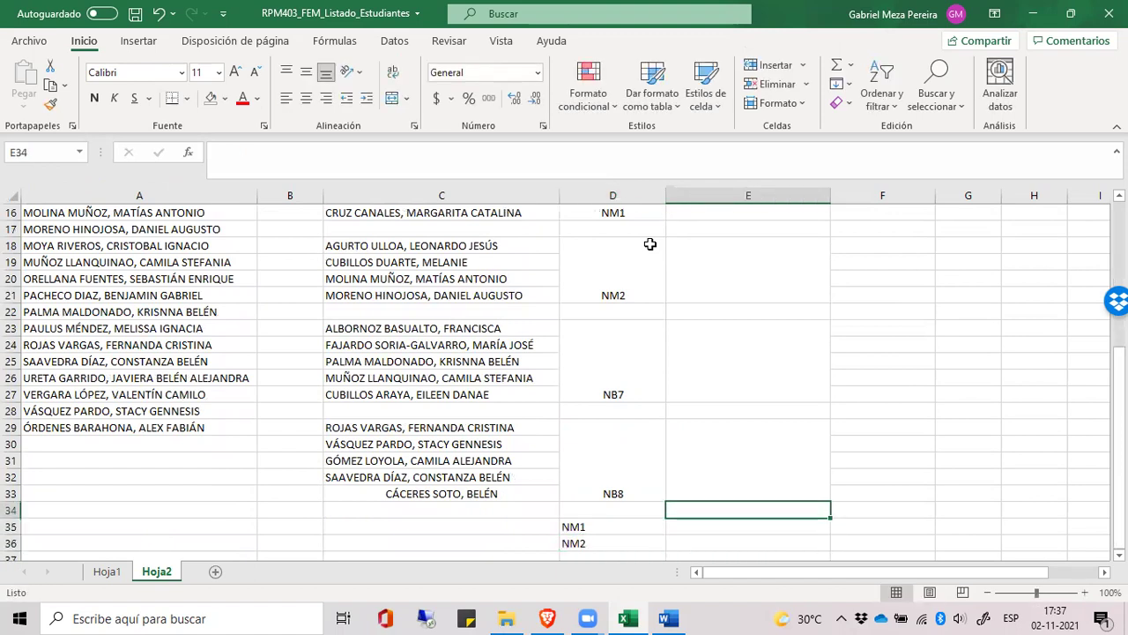
key("ctrl+Up")
key("Down")
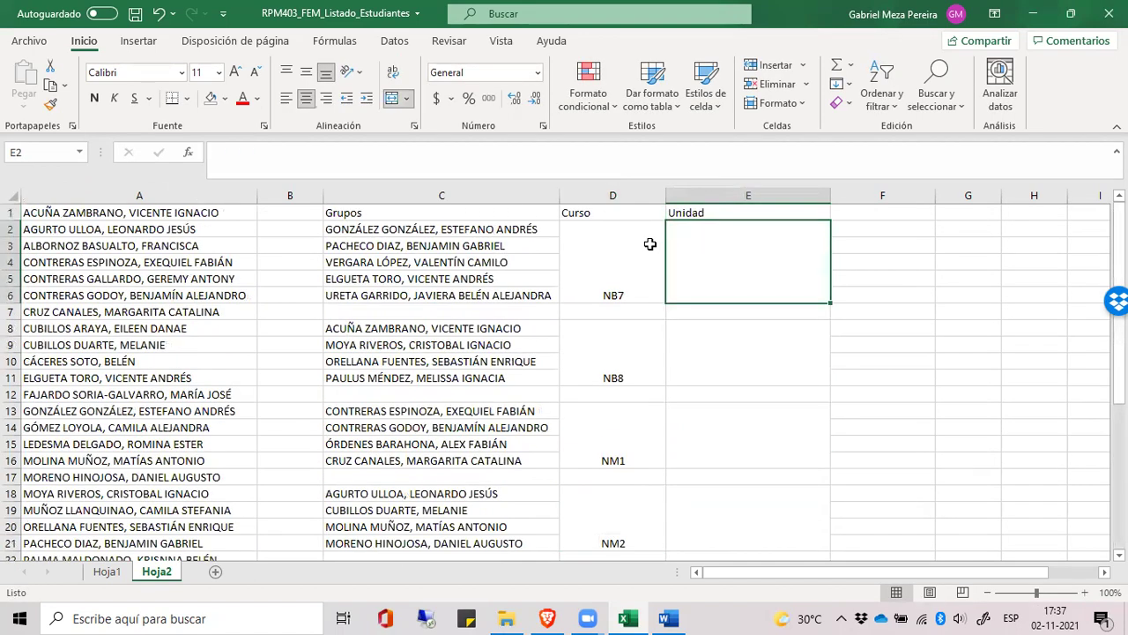
type("1")
key("Return")
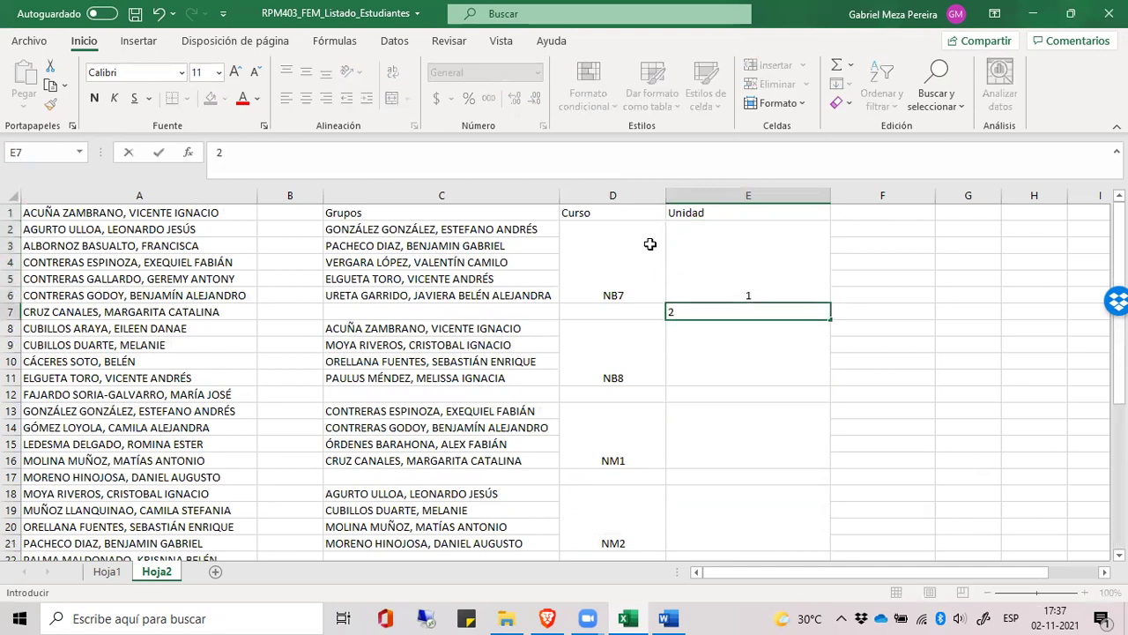
key("Return")
type("2")
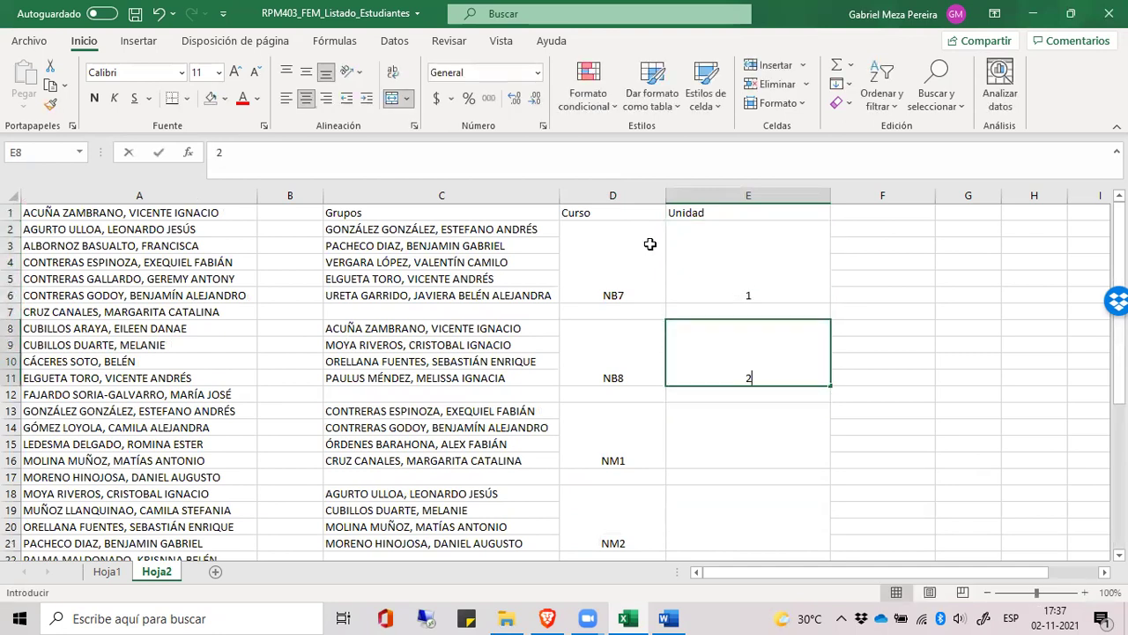
- Enter the Unidad of the third and fourth groups: 4 in E13 and 1 in E18
key("Return")
key("Down")
type("4")
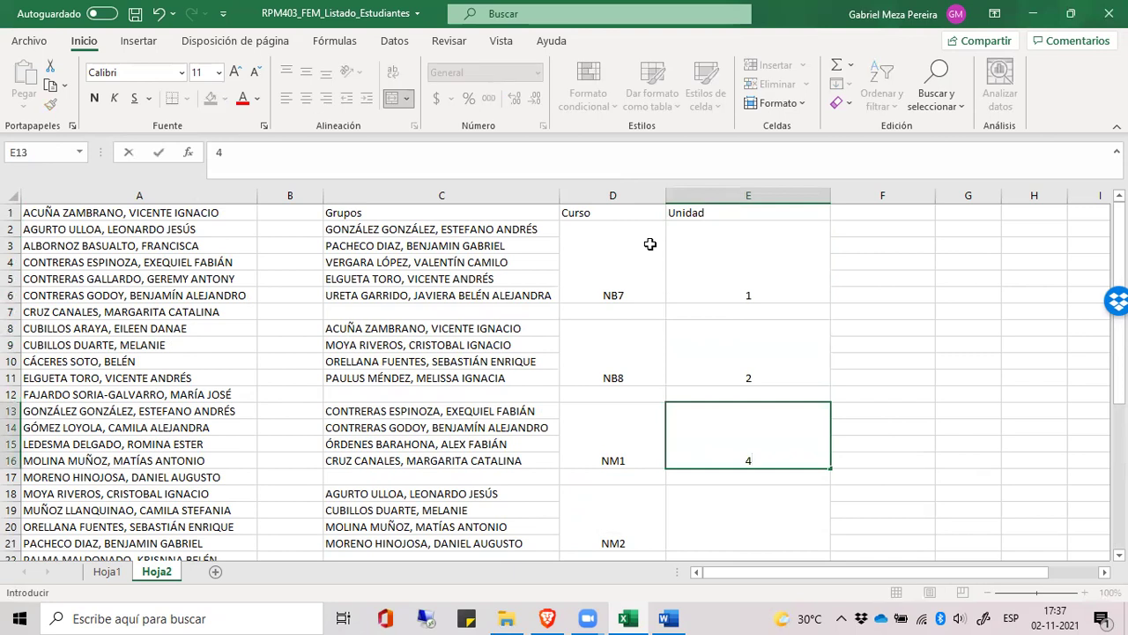
key("Return")
key("Down")
type("1")
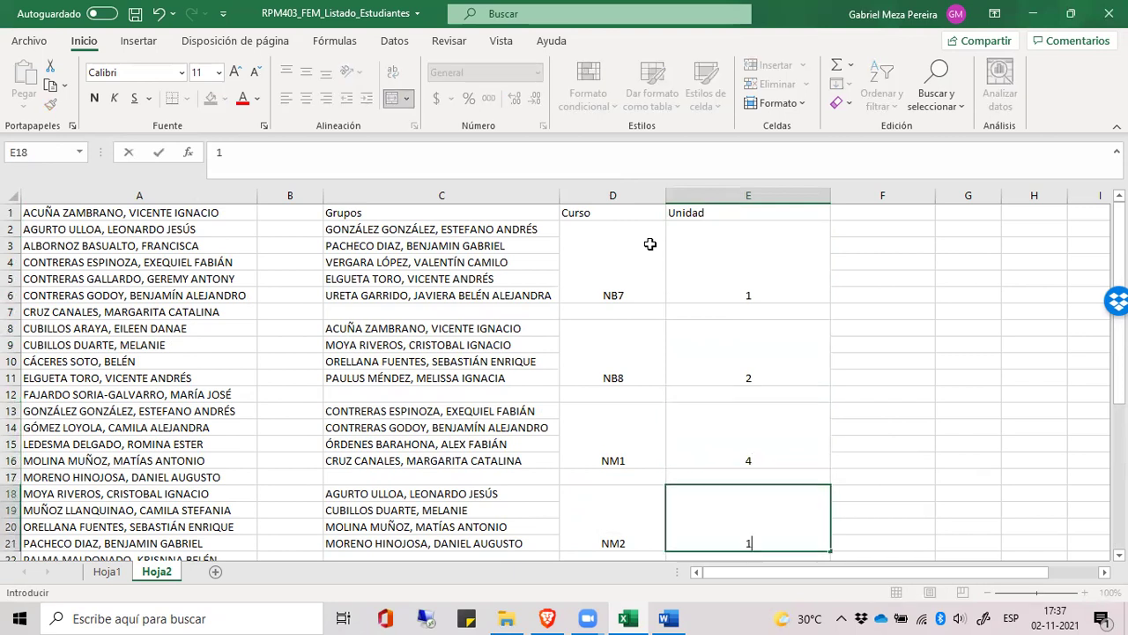
key("Return")
- Enter the Unidad of the fifth and sixth groups: 2 in E23 and 4 in E29
key("Down")
type("2")
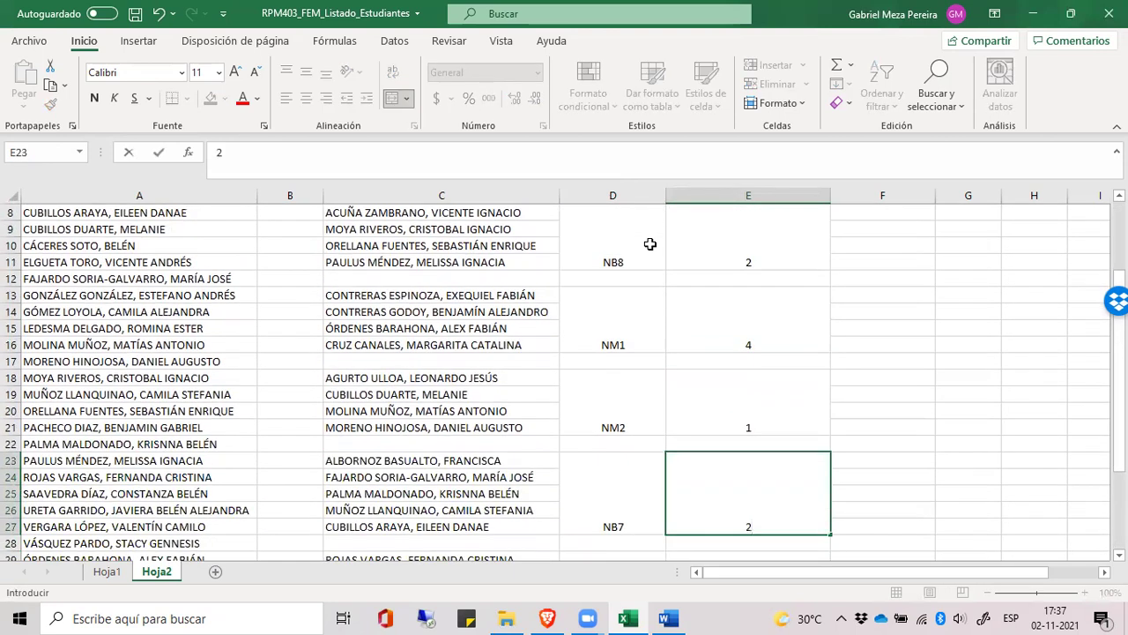
key("Return")
key("Down")
type("3")
key("BackSpace")
type("4")
key("Return")
- Enter the Unidad of the two extra course entries: 1 in E35 and 2 in E36
key("Down")
key("Down")
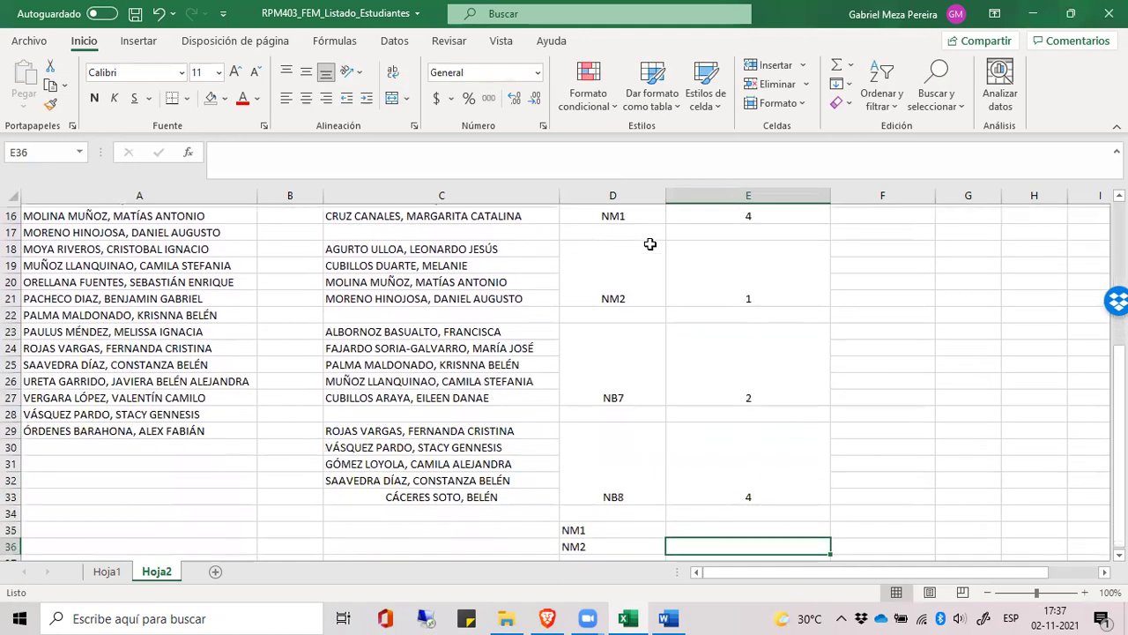
key("Up")
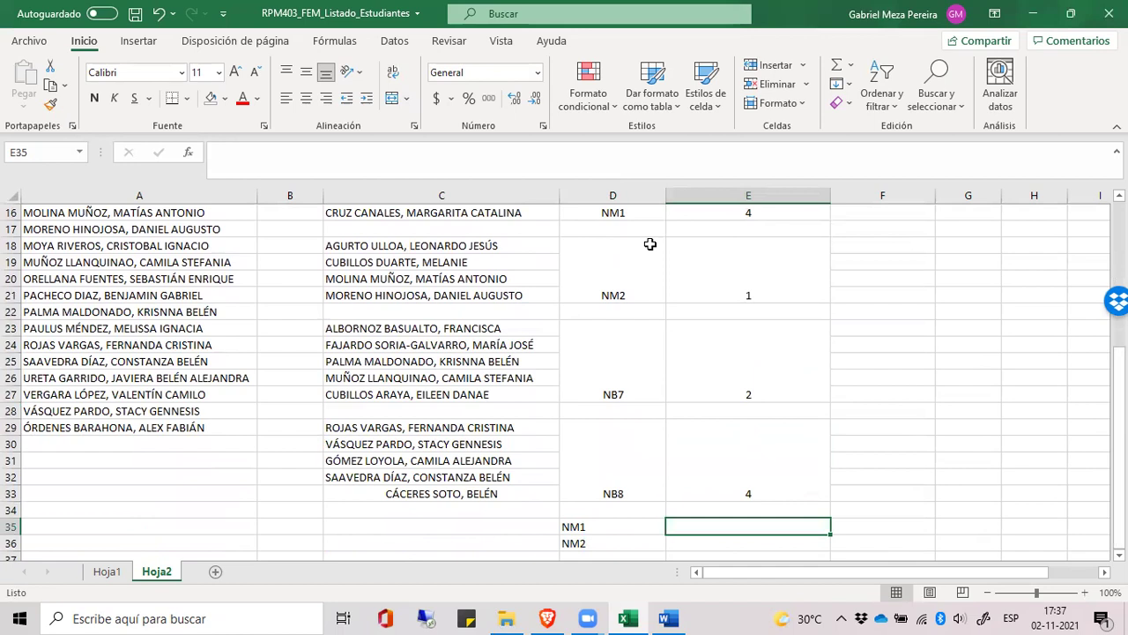
type("1")
key("Return")
type("2")
key("Return")
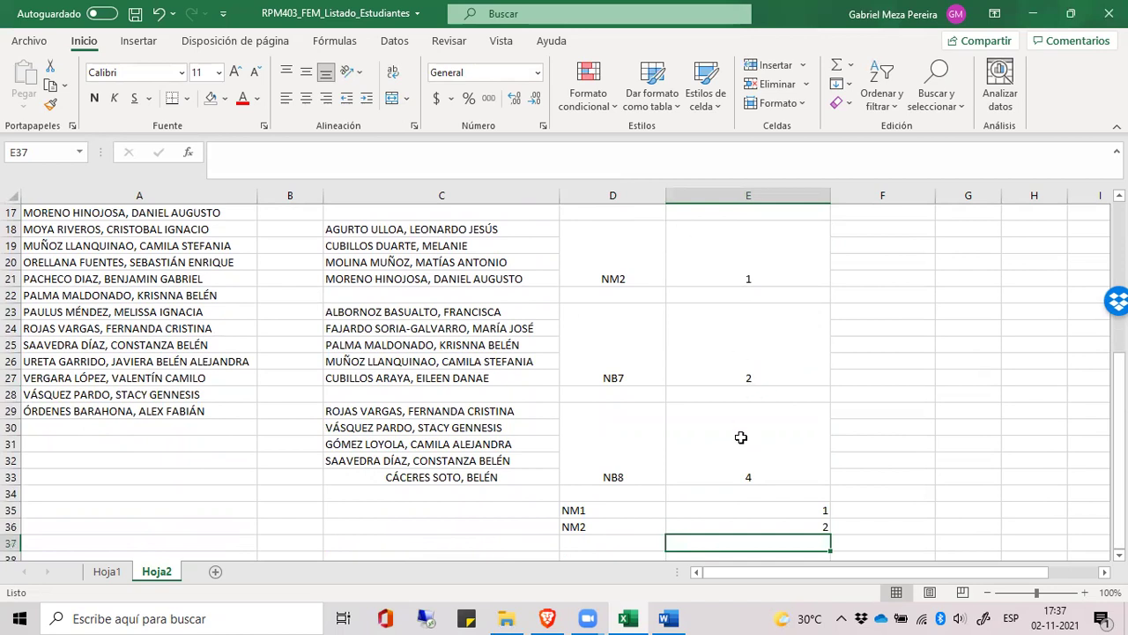
- Center the Curso and Unidad values in D2:E36 both horizontally and vertically
left_click_drag(741, 524, 597, 234)
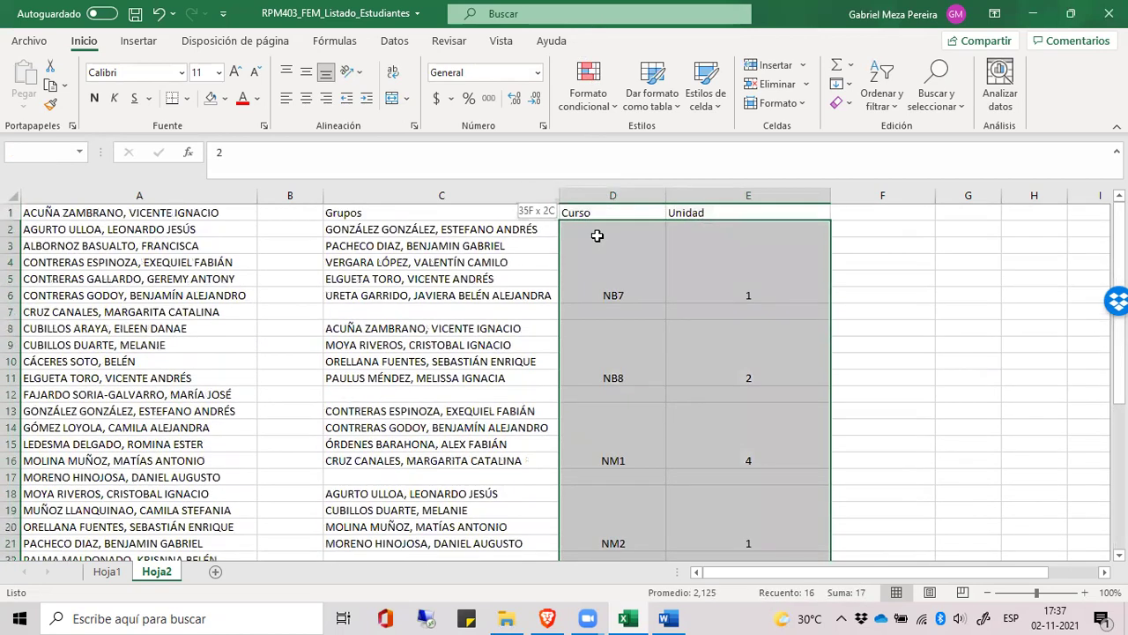
left_click(305, 98)
scroll(524, 247, "down", 3)
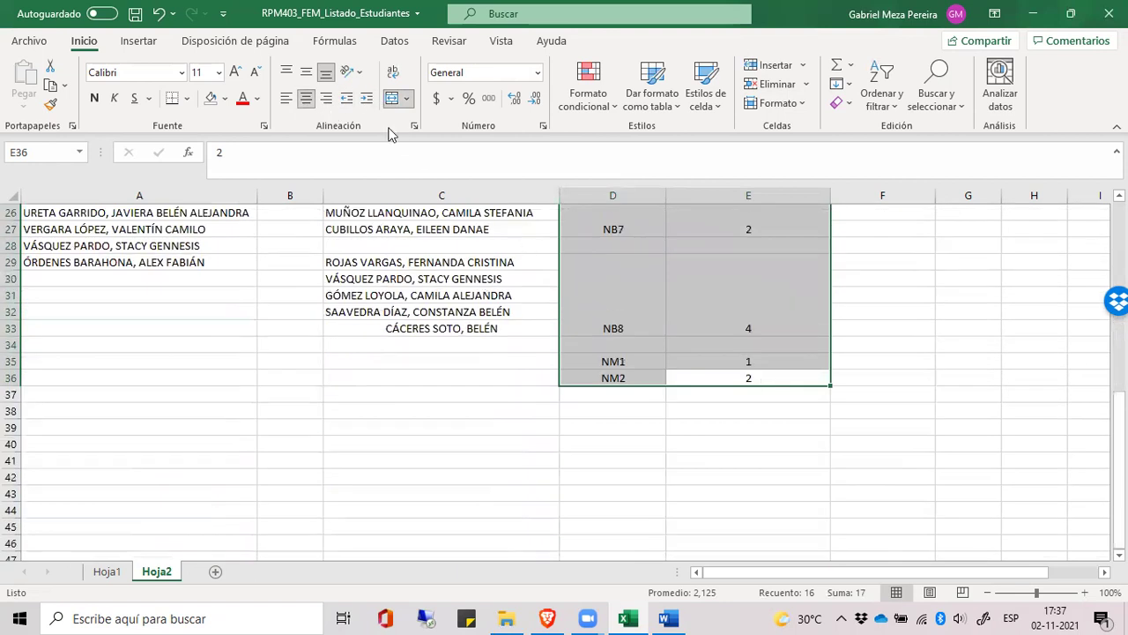
left_click(306, 98)
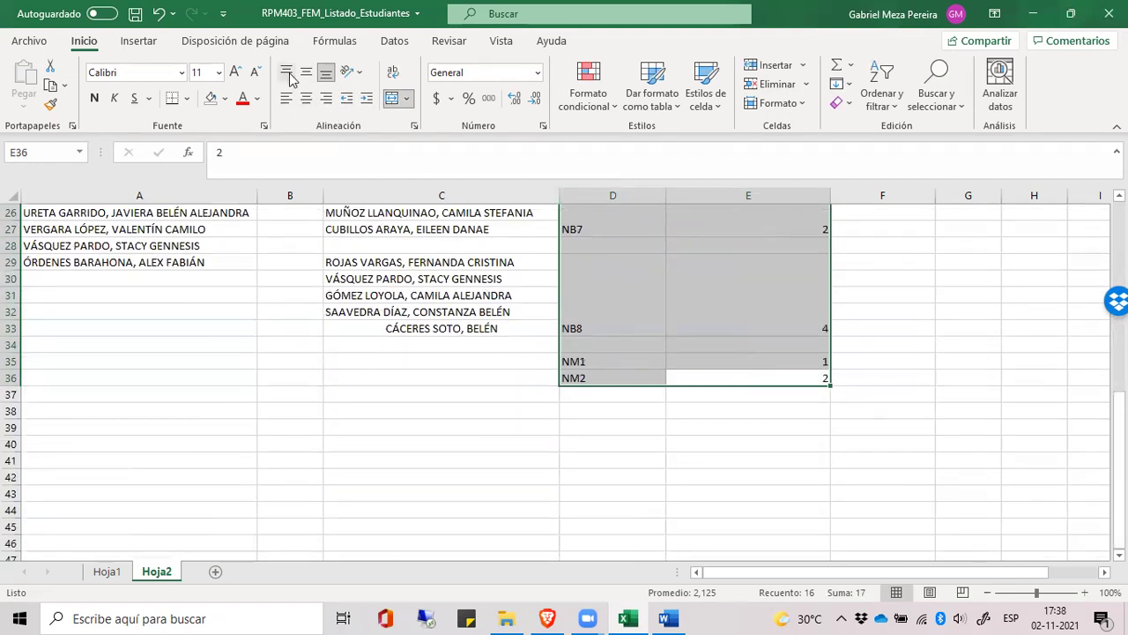
left_click(306, 98)
left_click(730, 361)
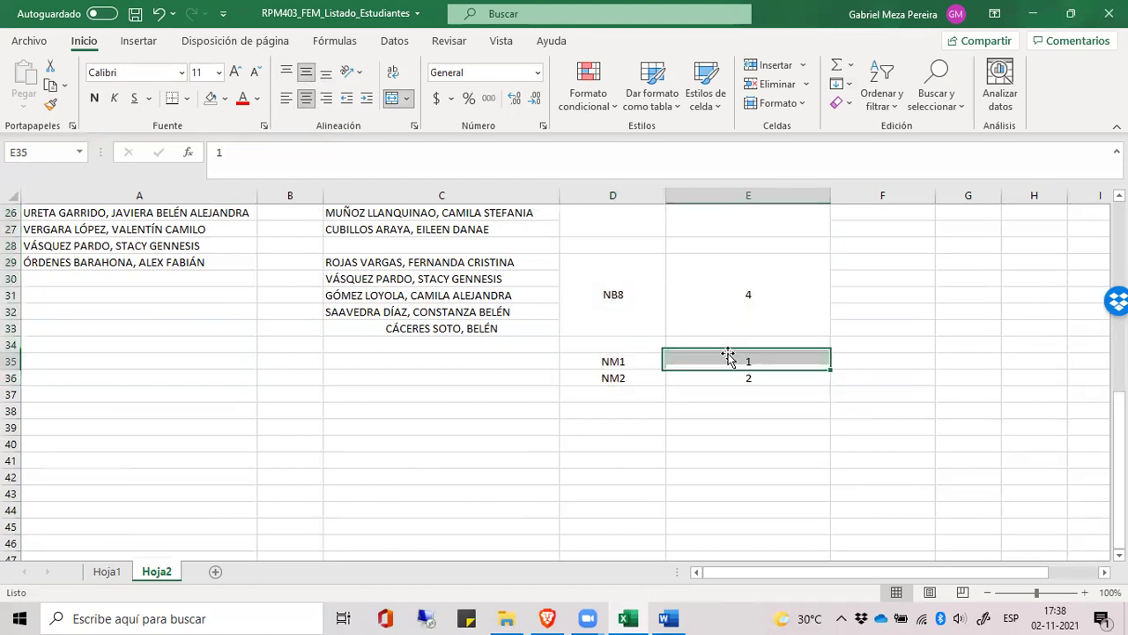
scroll(725, 352, "up", 8)
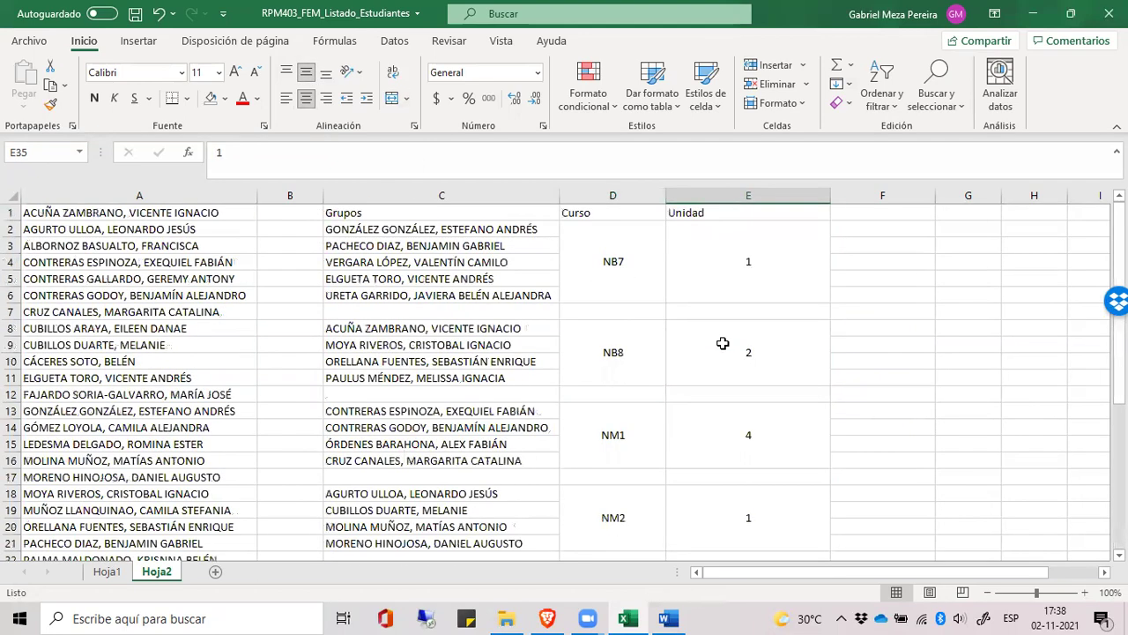
- Review the members, Curso and Unidad of the first and second groups
left_click(602, 277)
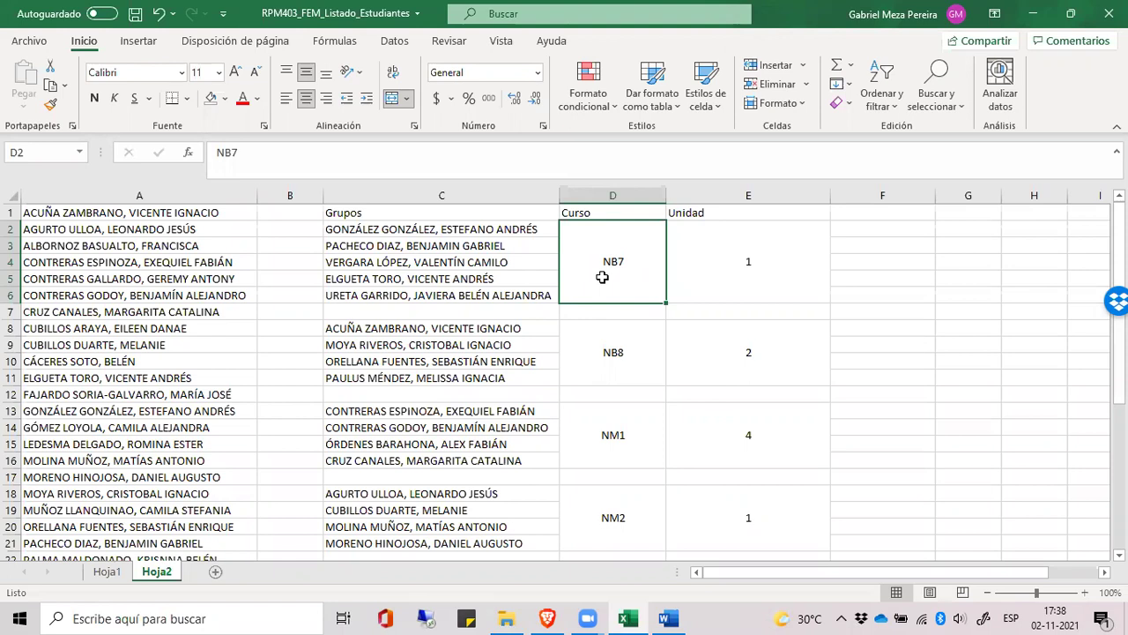
left_click(748, 228)
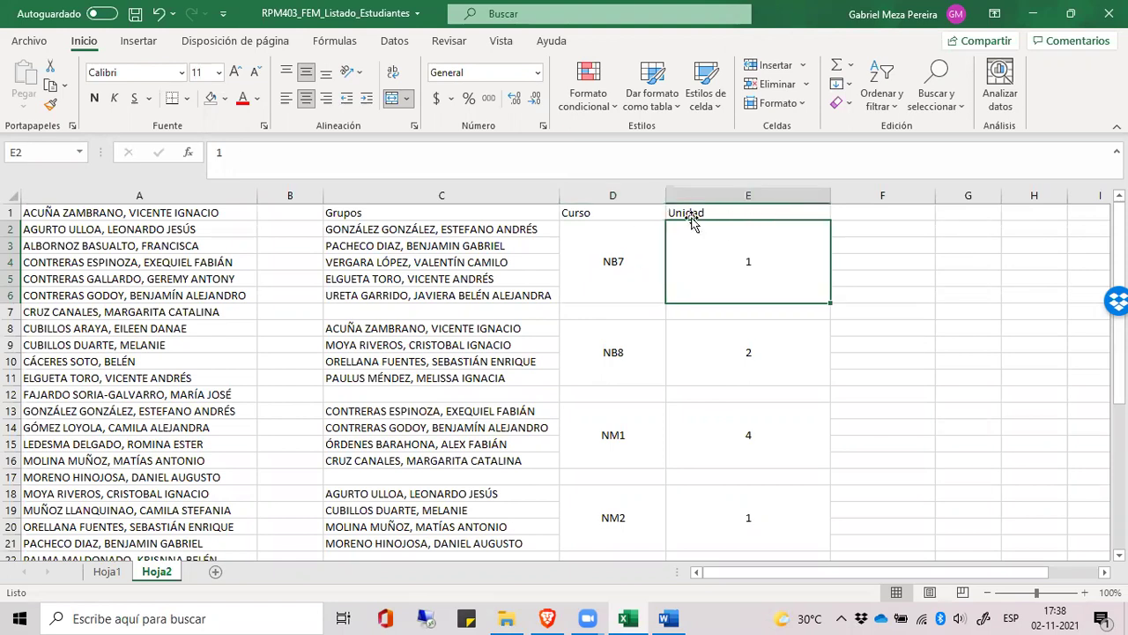
left_click(625, 252)
left_click(478, 329)
left_click(428, 360)
left_click(739, 344)
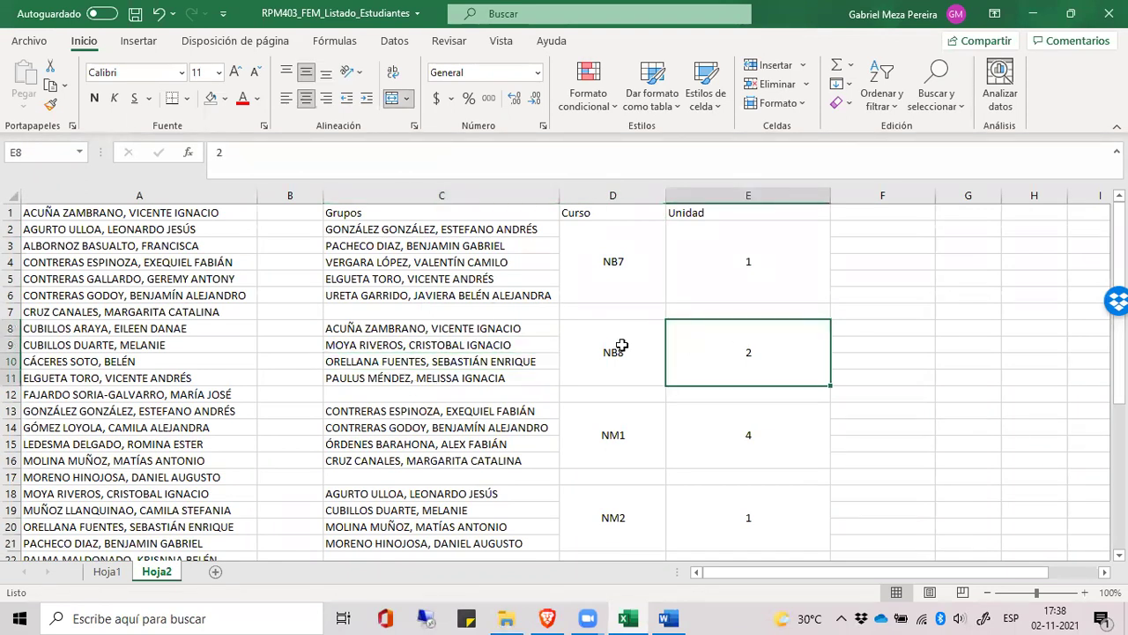
left_click(620, 346)
left_click(710, 341)
left_click(637, 344)
- Review the members, Unidad and Curso of the third and fourth groups
left_click(405, 411)
left_click(402, 431)
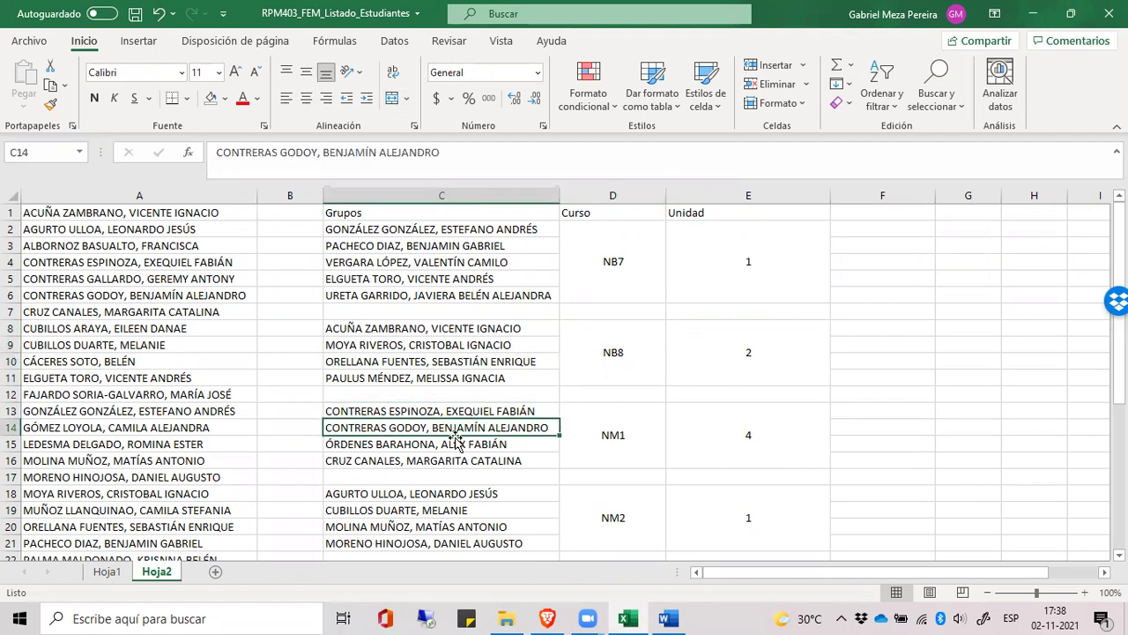
left_click(761, 458)
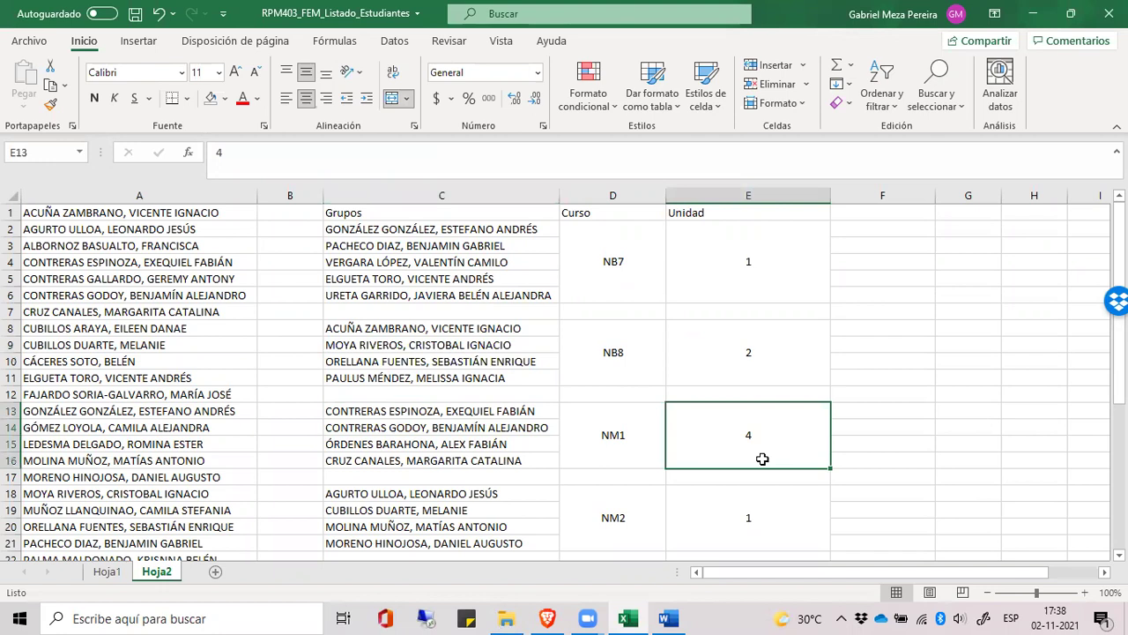
left_click(601, 443)
scroll(601, 446, "down", 2)
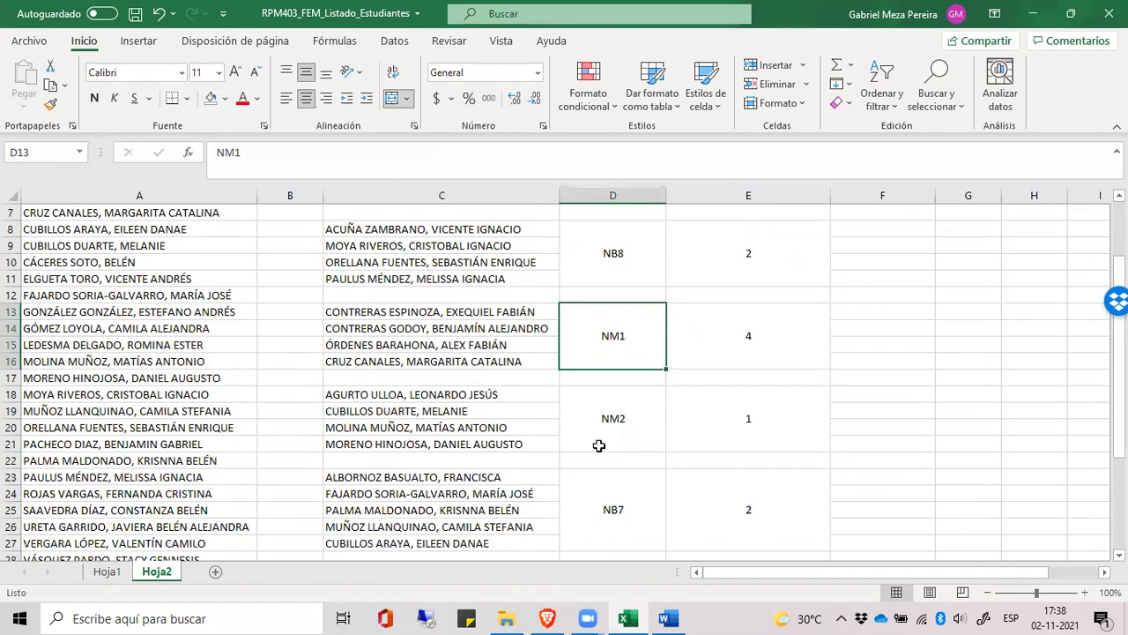
left_click(373, 398)
left_click(374, 413)
left_click(376, 443)
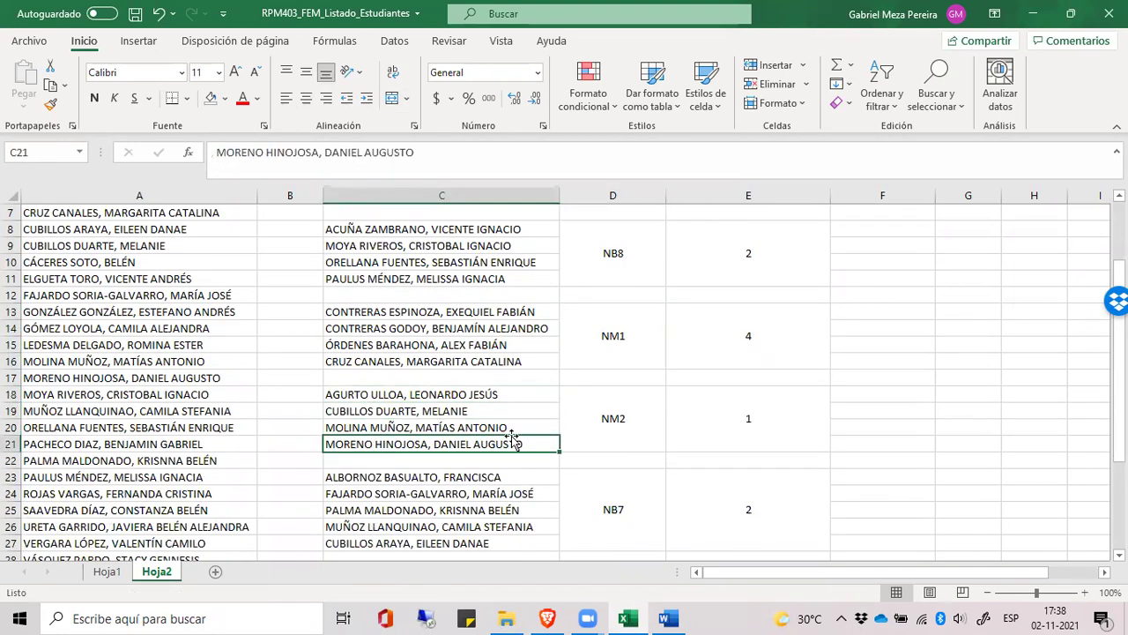
left_click(732, 427)
left_click(589, 423)
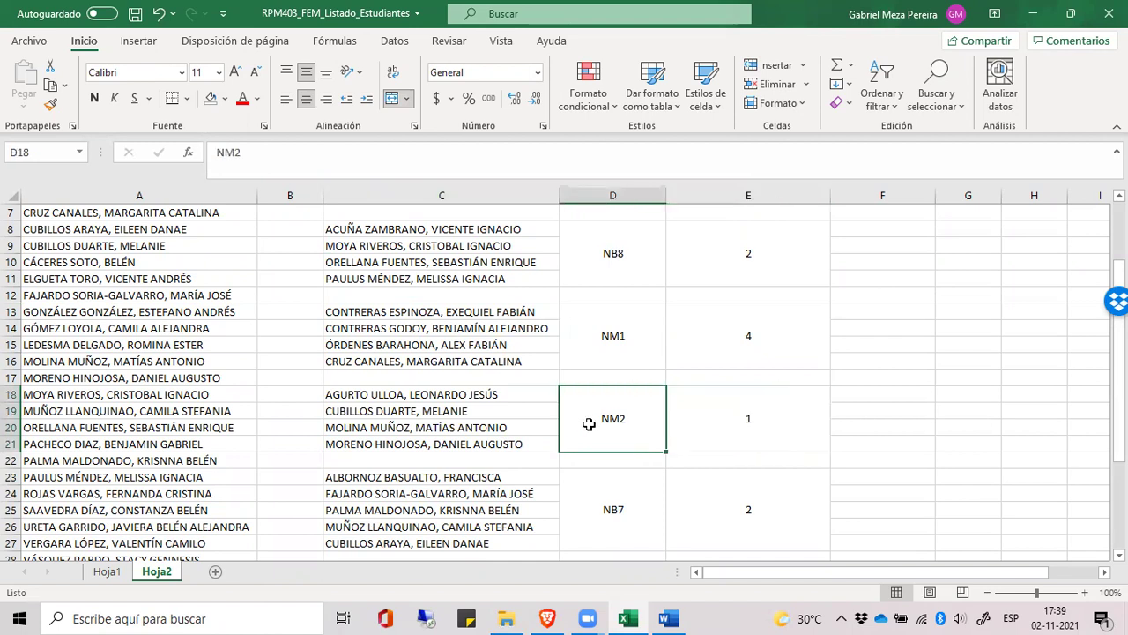
- Review the members, Unidad and Curso of the fifth group in rows 23 to 27
scroll(588, 425, "down", 2)
left_click(460, 378)
left_click(424, 397)
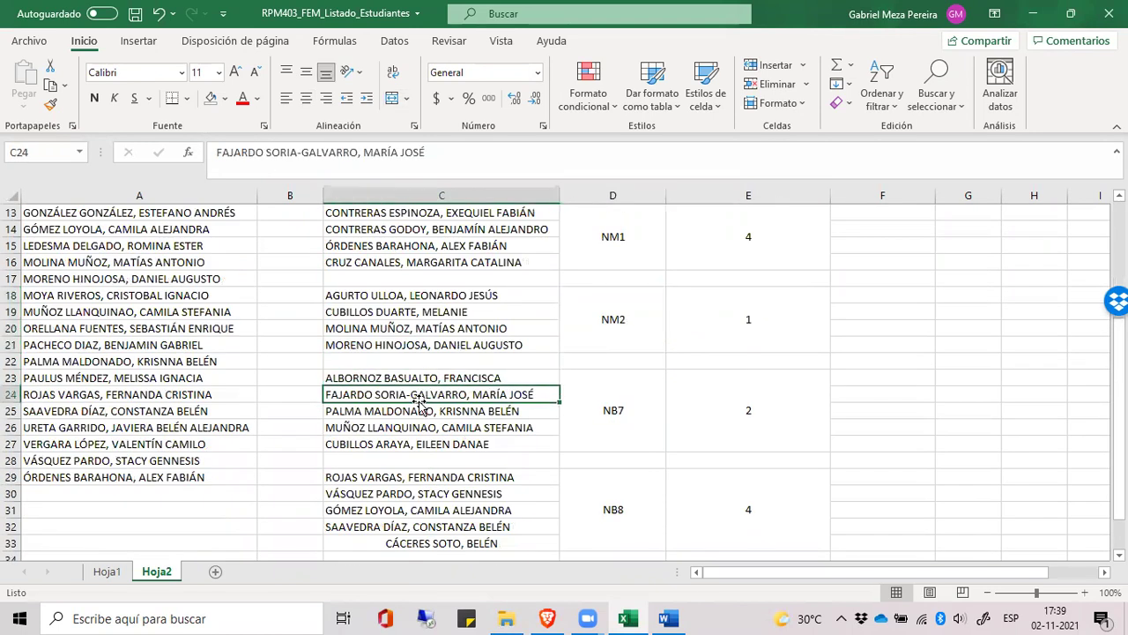
left_click(388, 426)
left_click(374, 444)
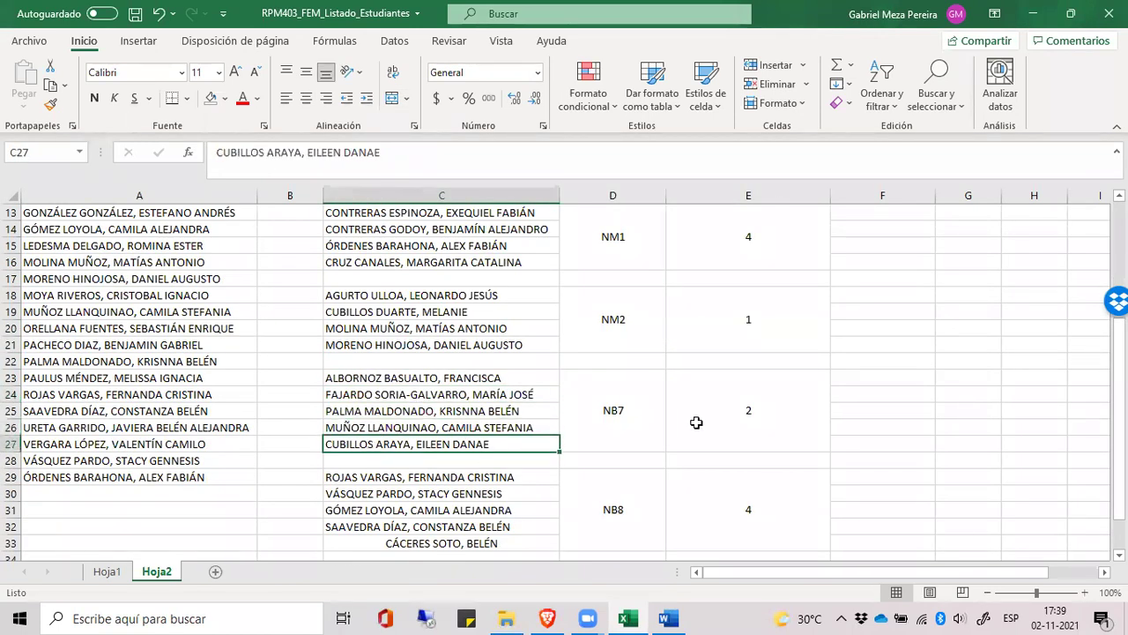
left_click(764, 411)
left_click(595, 411)
- Review the sixth group's members, Unidad and Curso, plus the entries without a group in rows 35 and 36
scroll(590, 412, "down", 4)
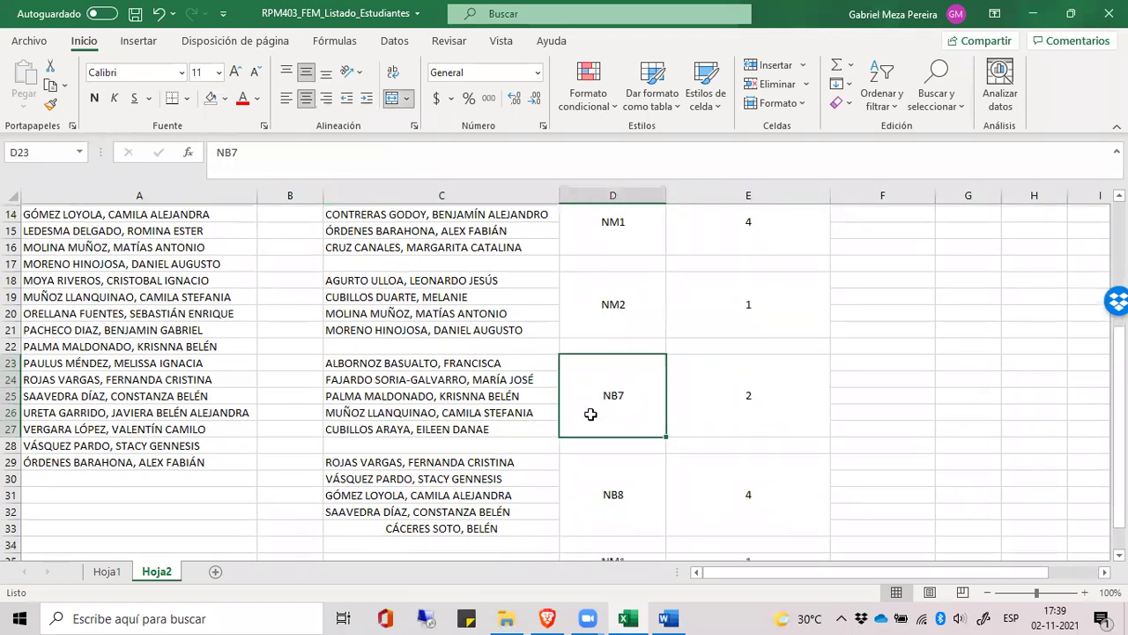
left_click(445, 280)
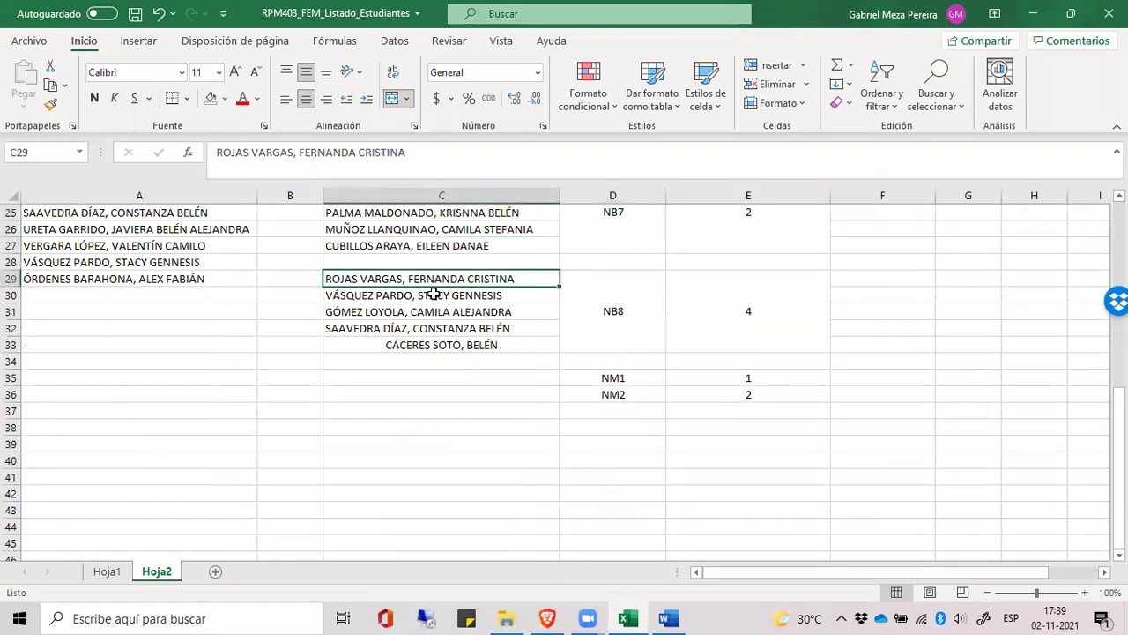
left_click(437, 296)
left_click(437, 312)
left_click(439, 343)
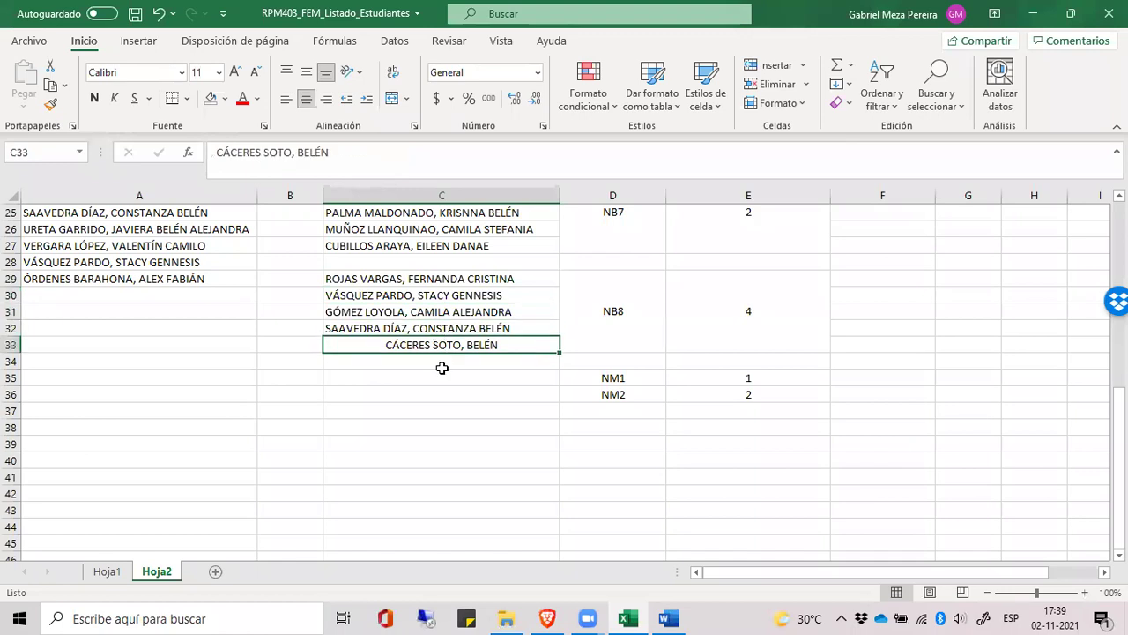
scroll(764, 290, "up", 1)
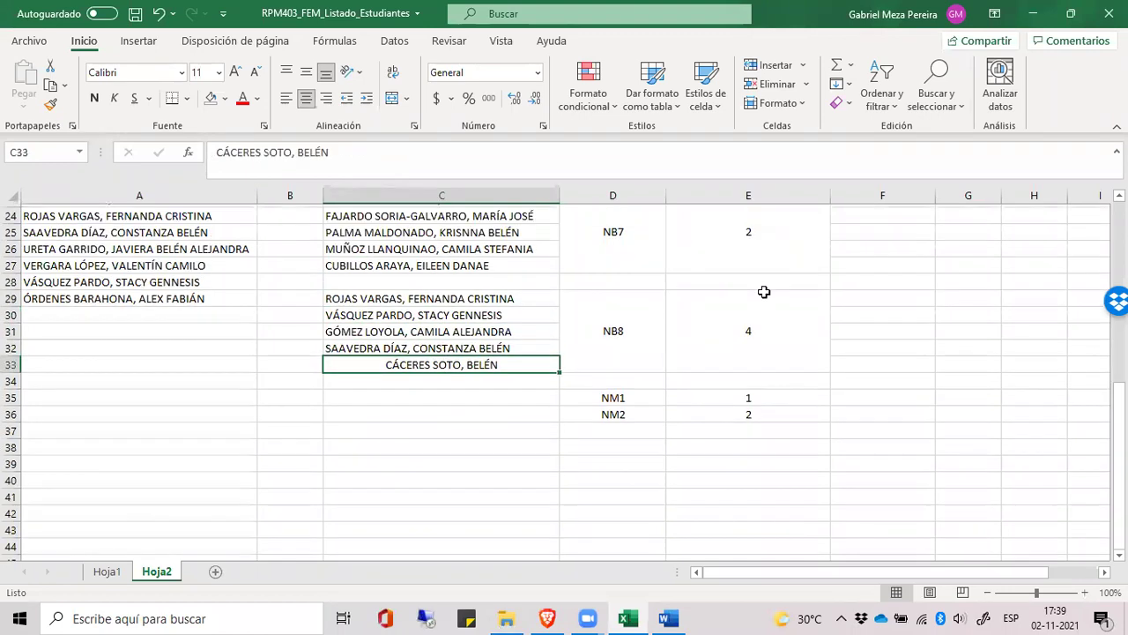
left_click(754, 282)
left_click(740, 352)
left_click(608, 358)
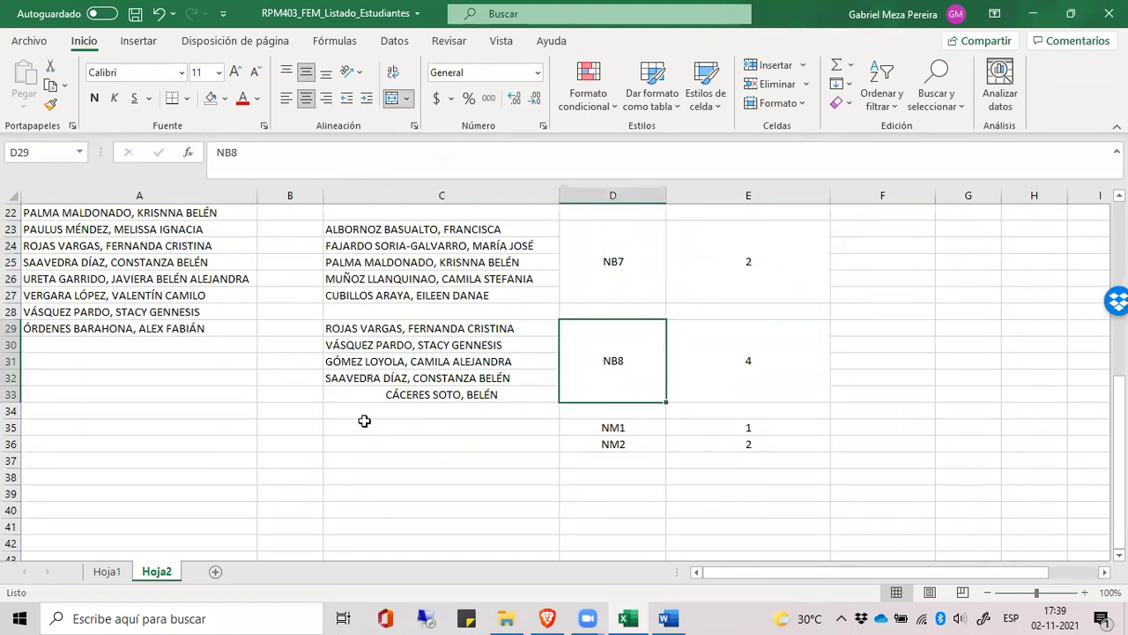
left_click_drag(464, 427, 466, 442)
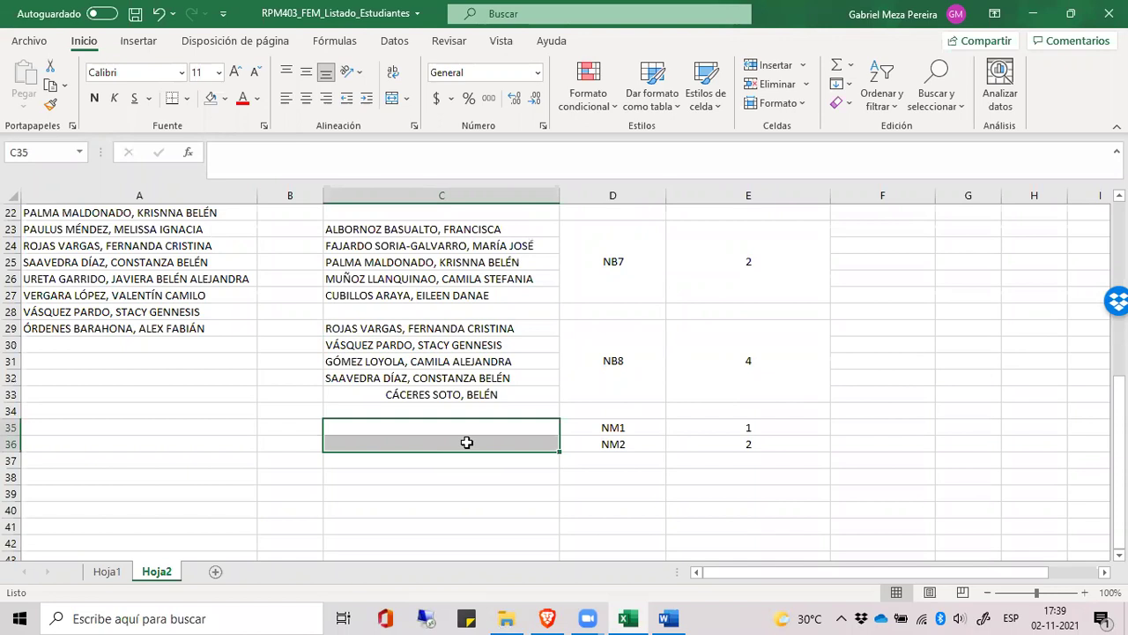
left_click_drag(646, 431, 752, 444)
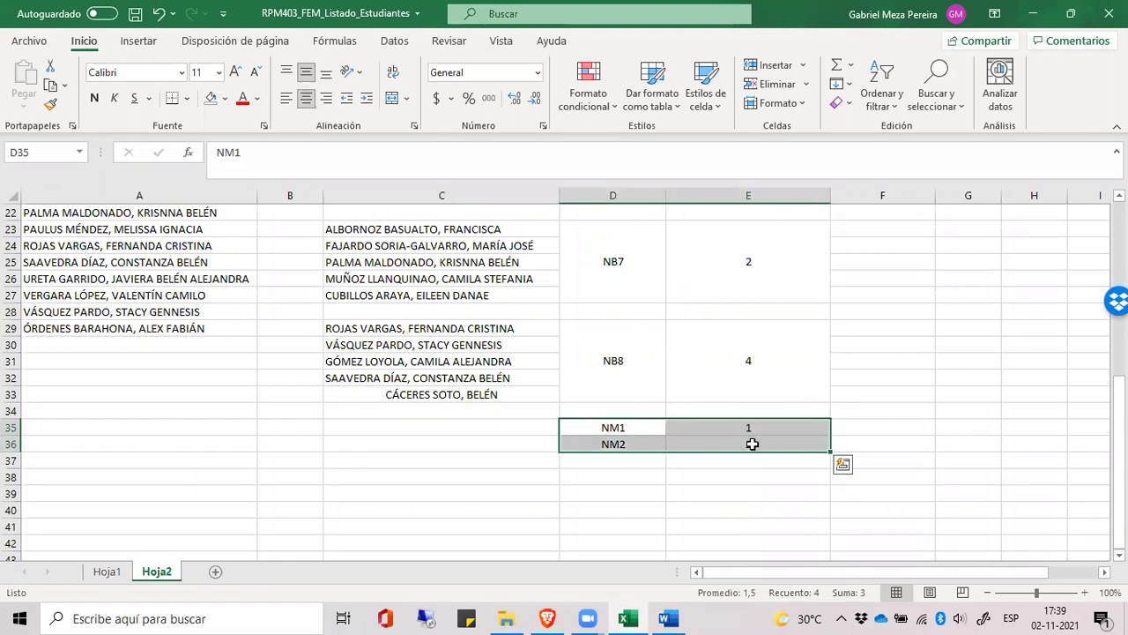
scroll(752, 444, "up", 10)
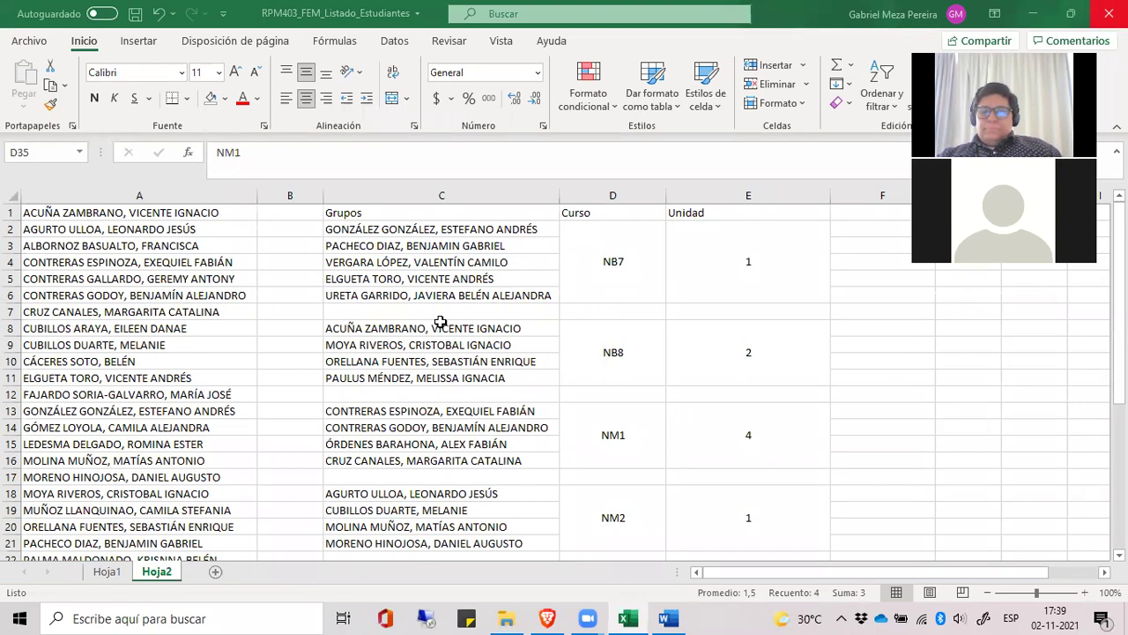
left_click(442, 294)
left_click(448, 232)
left_click(446, 261)
left_click(456, 248)
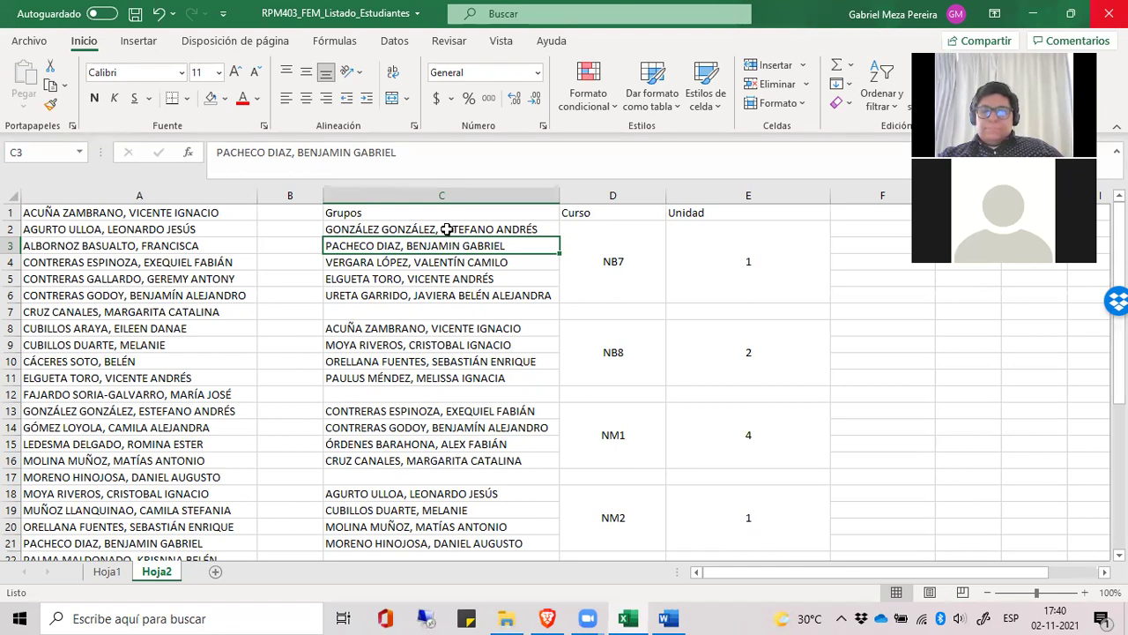
left_click(466, 260)
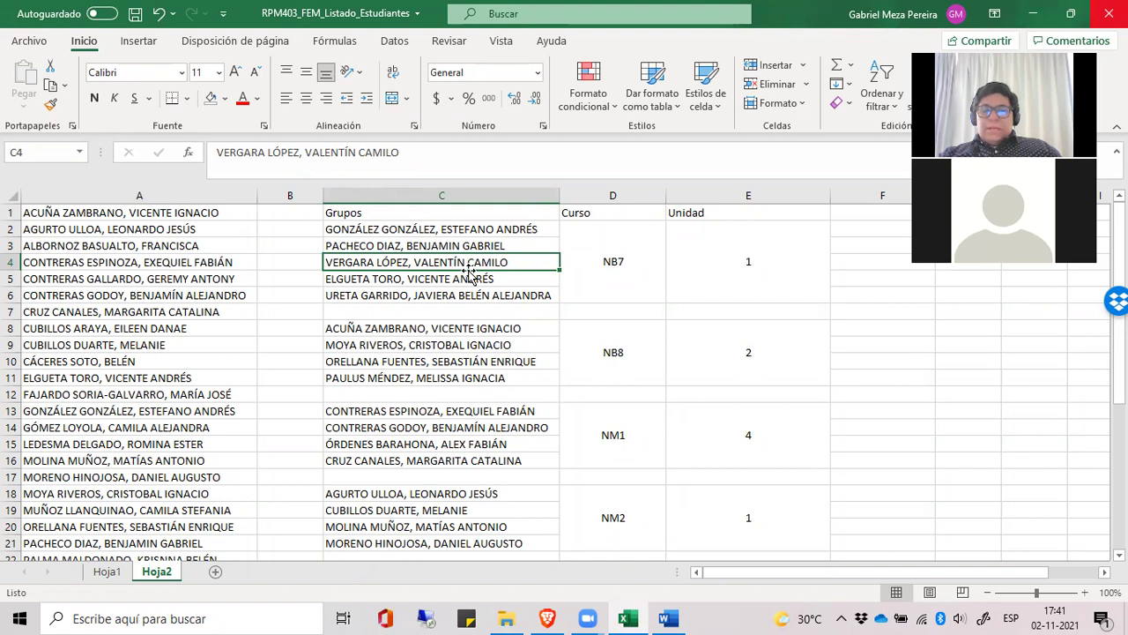
left_click(746, 255)
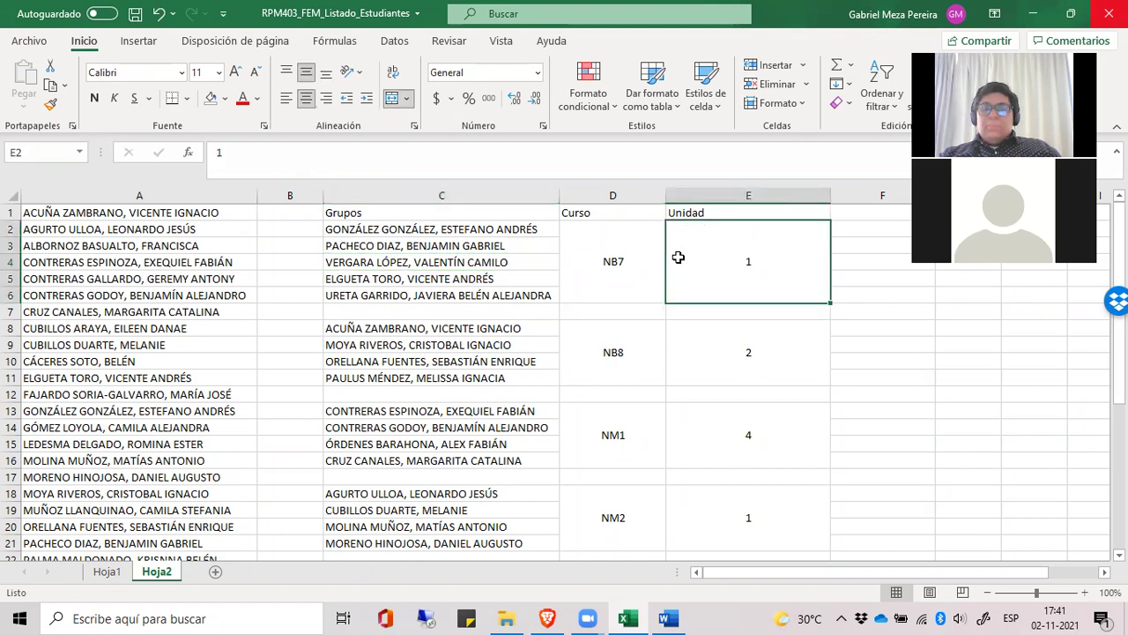
left_click(614, 274)
key("Right")
key("Down")
key("Down")
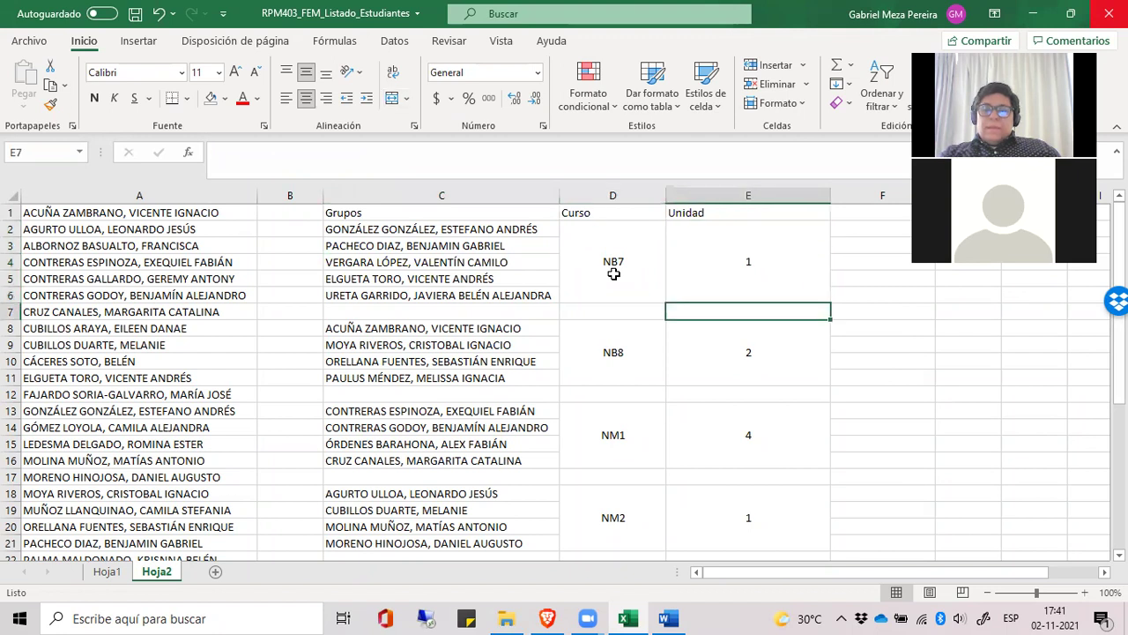
key("Left")
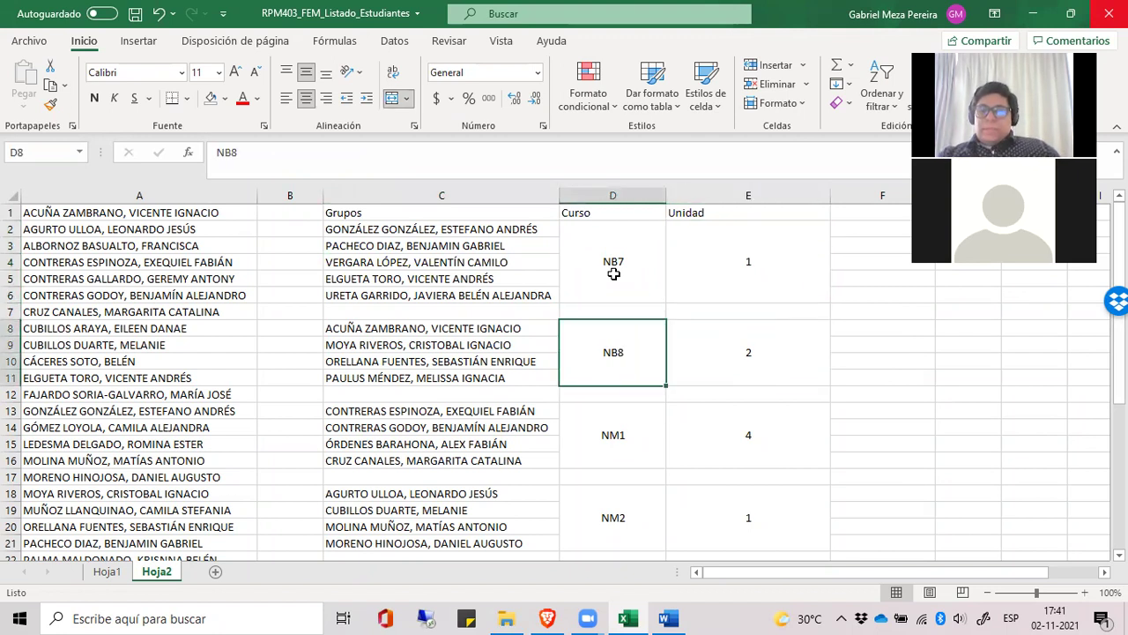
key("Down")
key("Down")
key("Down")
key("Down")
key("Down")
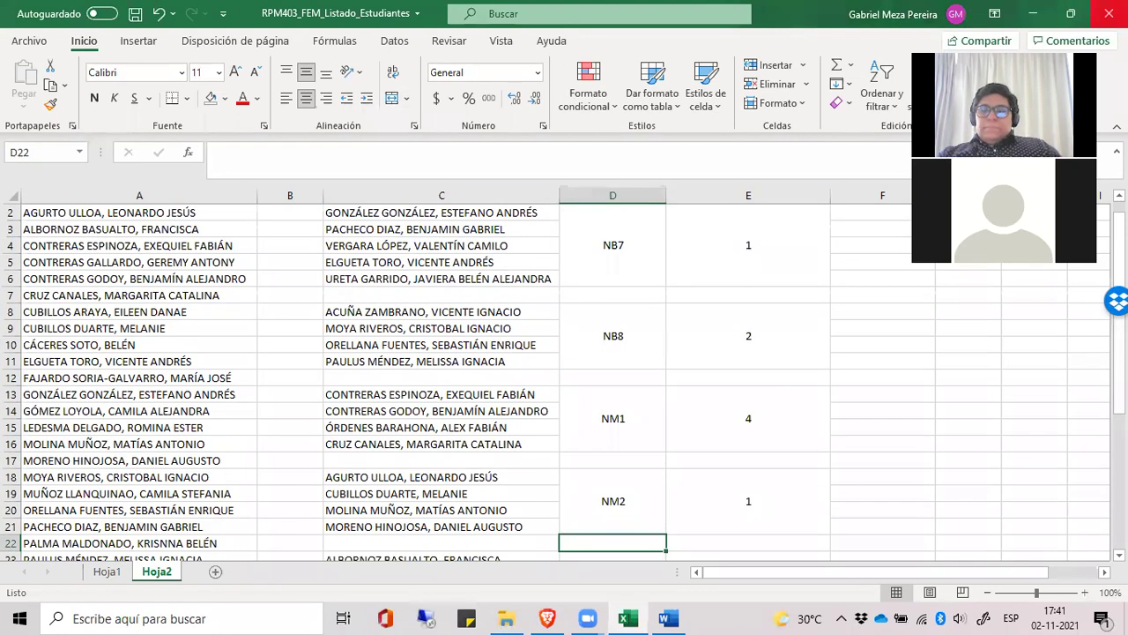
- Close the RPM403_FEM_Listado_Estudiantes workbook with its changes saved, and close the Consiga_Ev_3_FEM document in Word
key("ctrl+s")
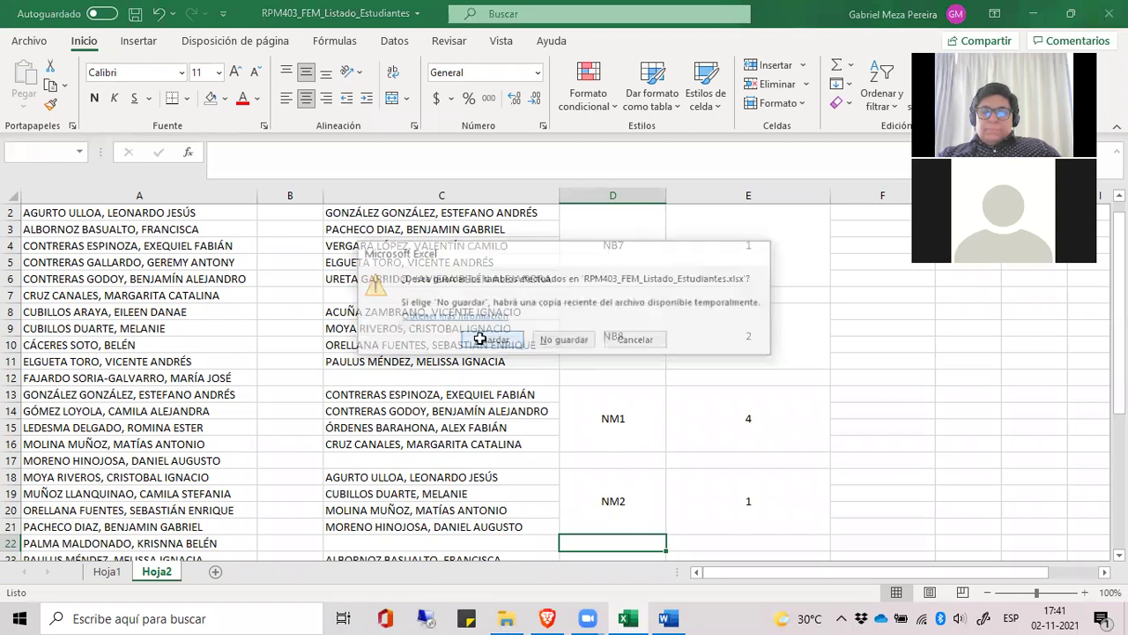
left_click(479, 333)
key("alt+Tab")
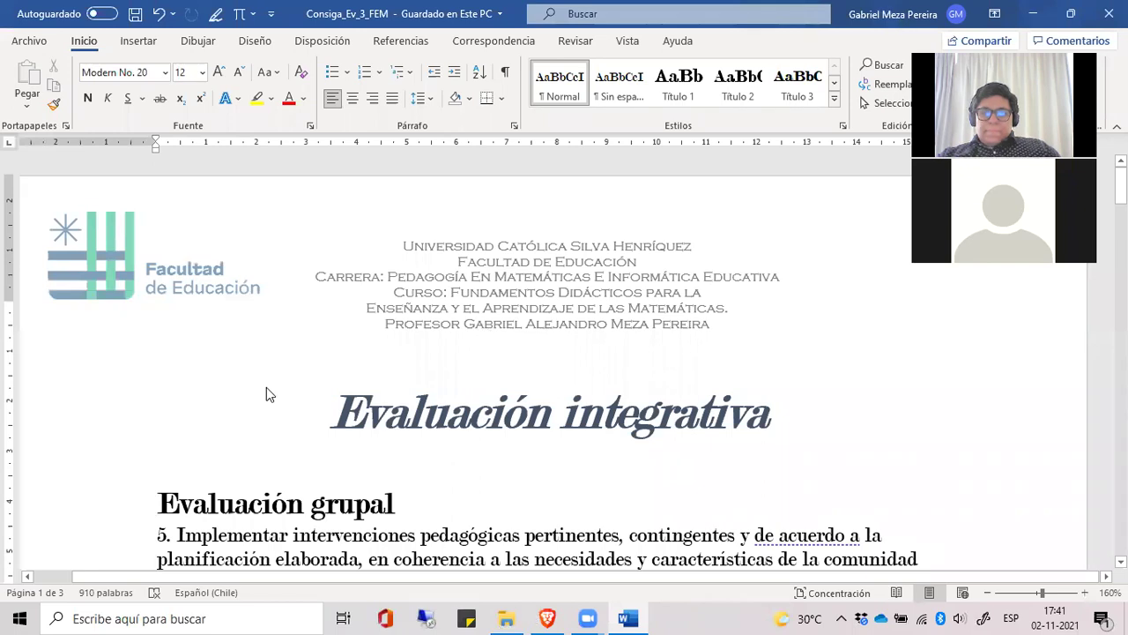
key("alt+F4")
- Clear the file selection in the course folder and stop sharing the screen in the Zoom meeting
left_click(282, 355)
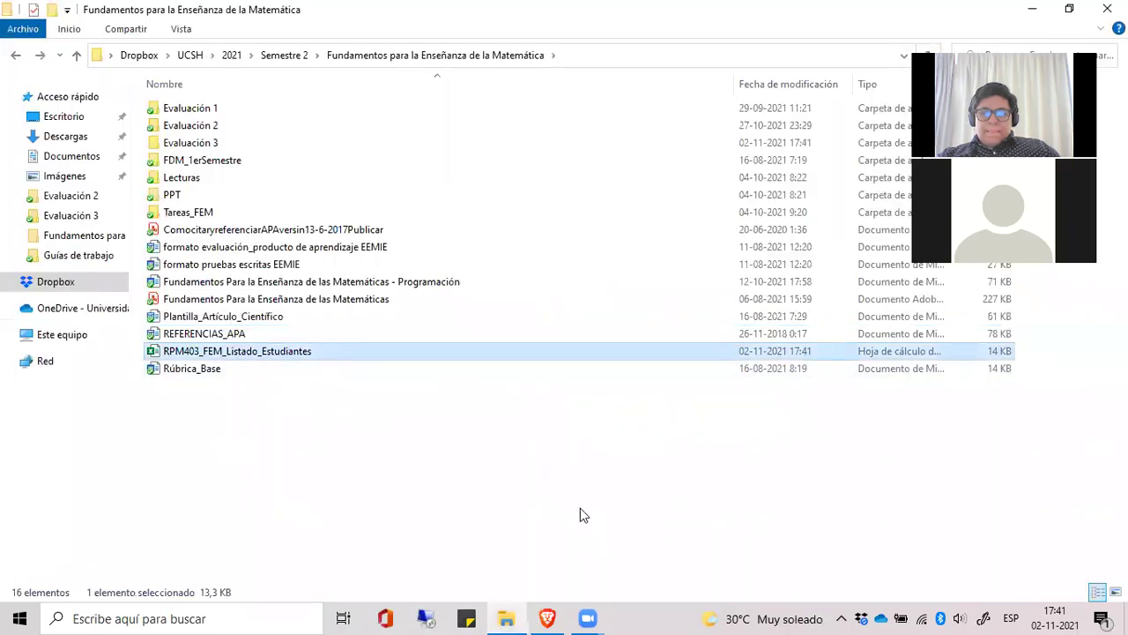
left_click(689, 492)
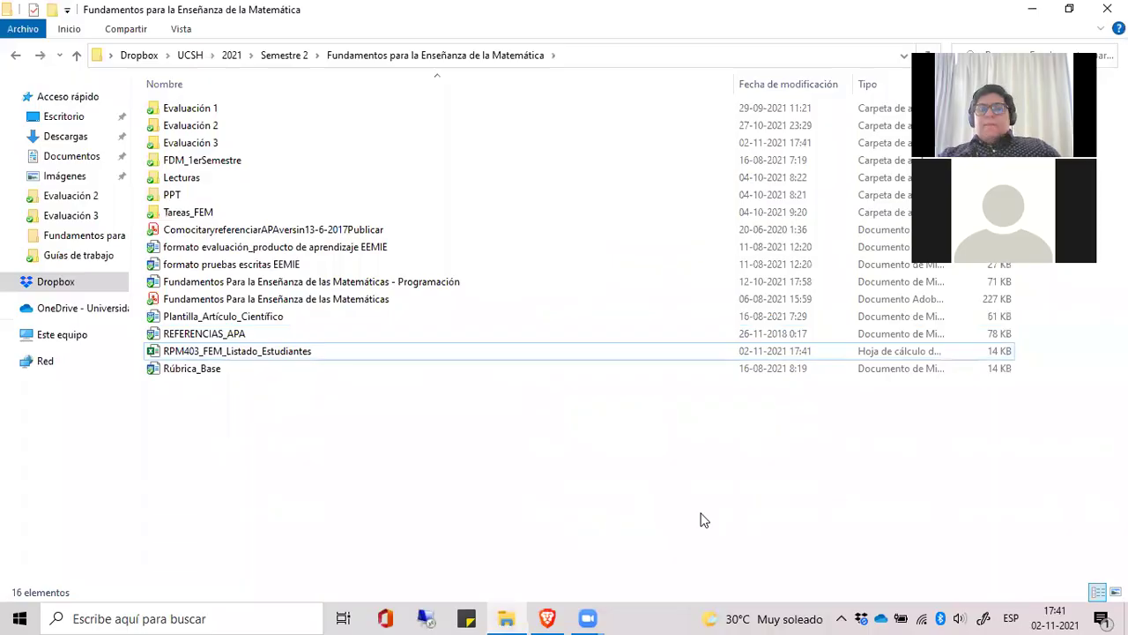
key("alt+s")
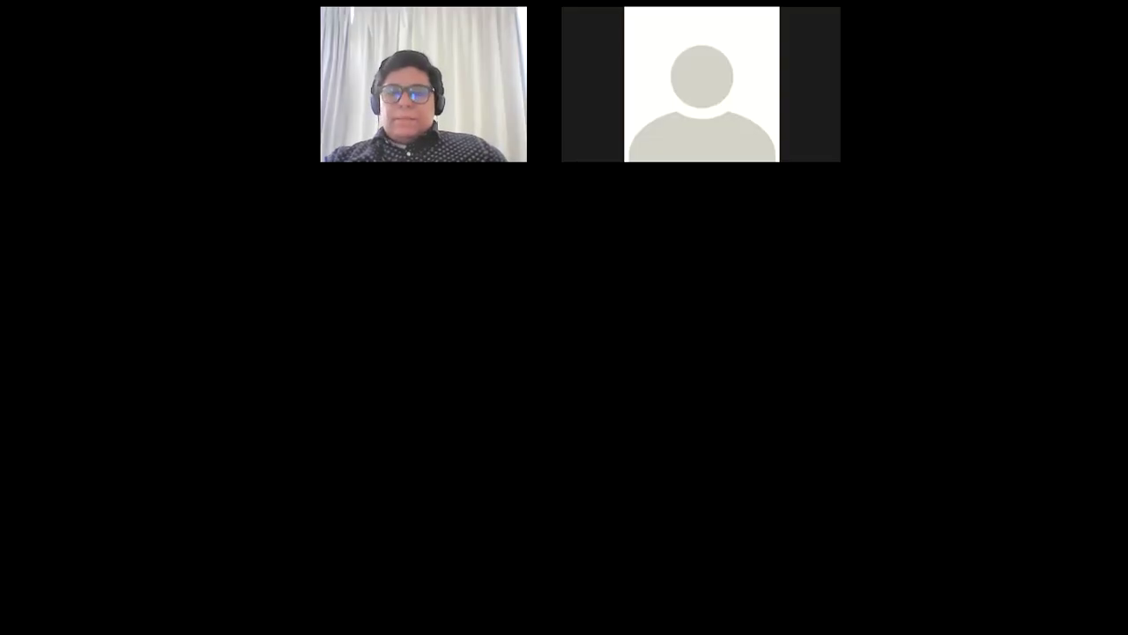